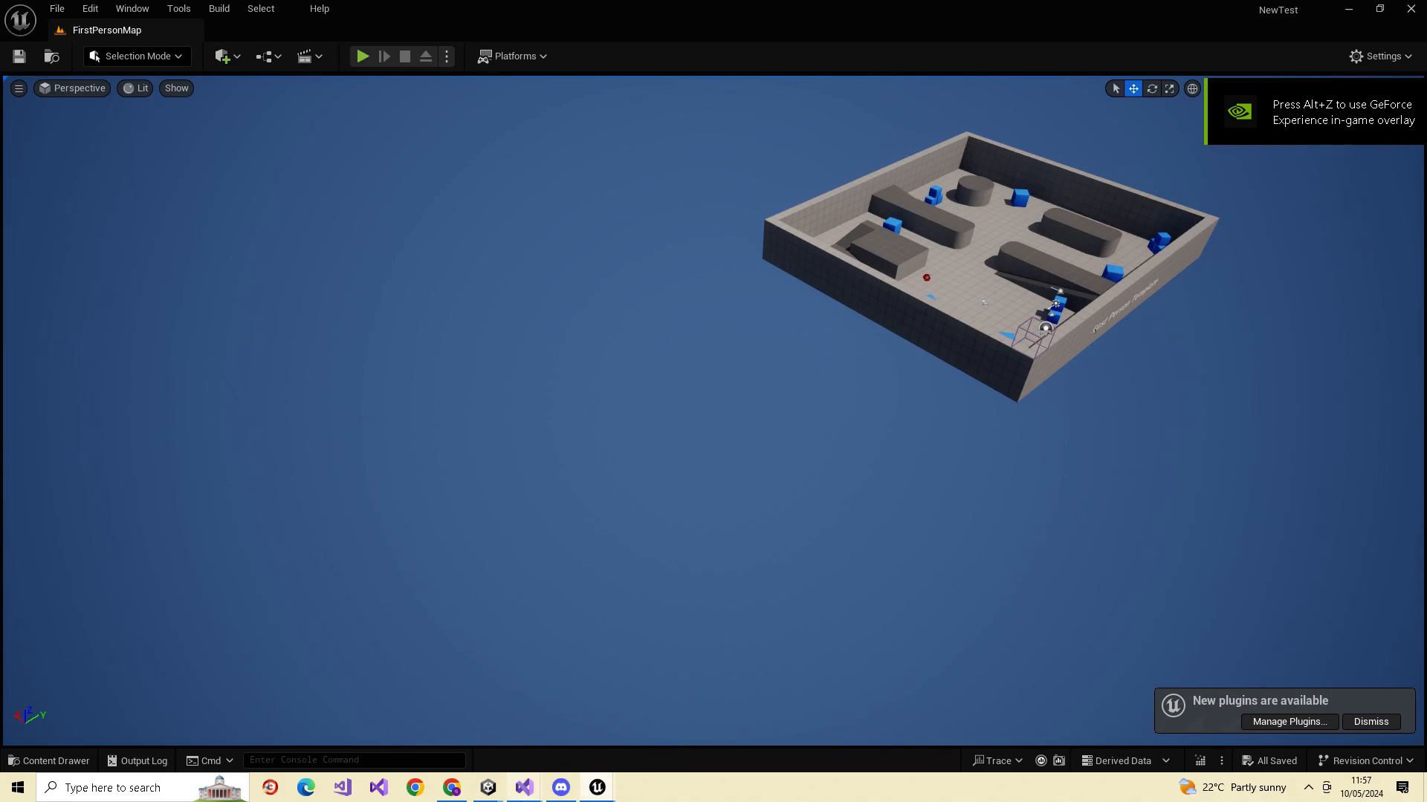
- View the NewTest project in Visual Studio and return to the Unreal Editor level window
mouse_move(524, 787)
left_click(583, 726)
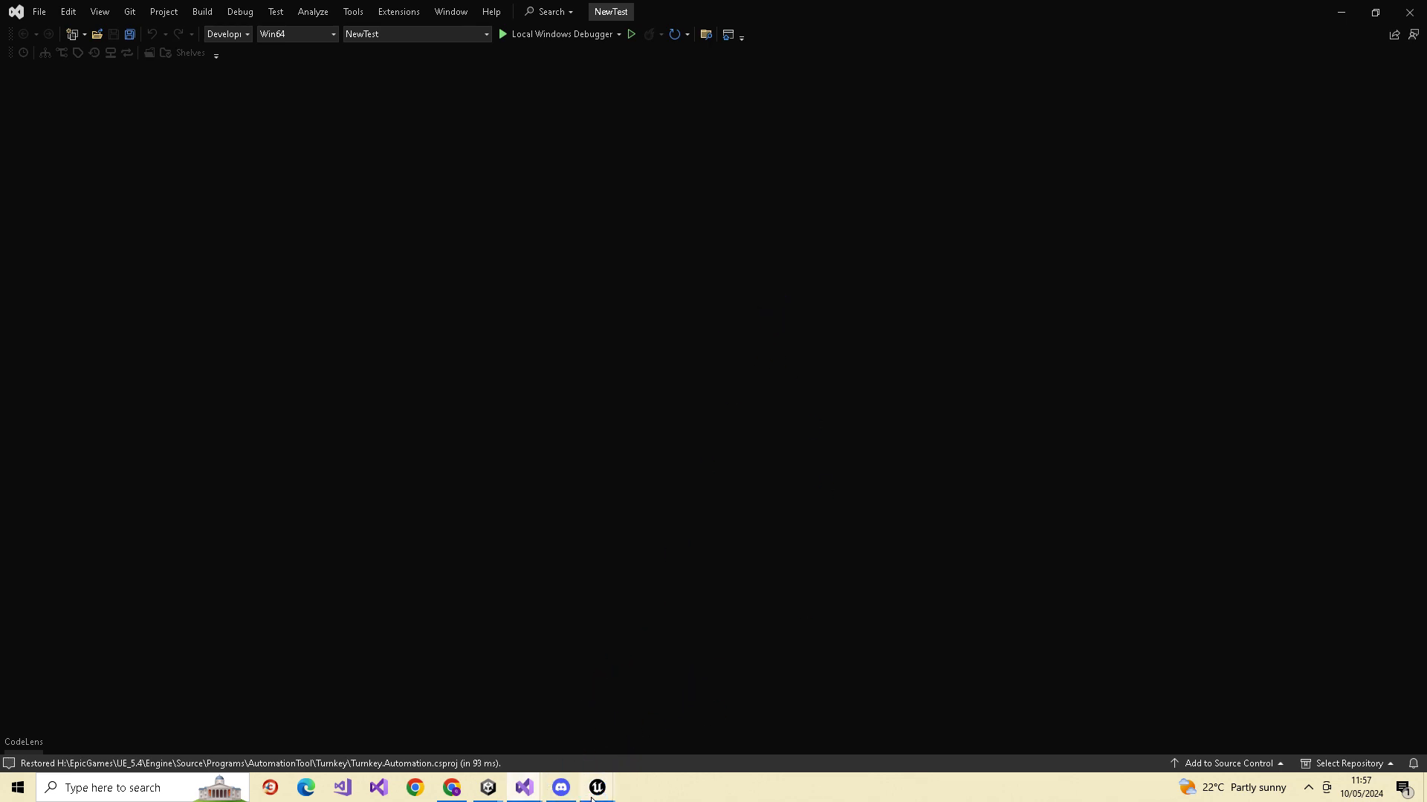
mouse_move(598, 794)
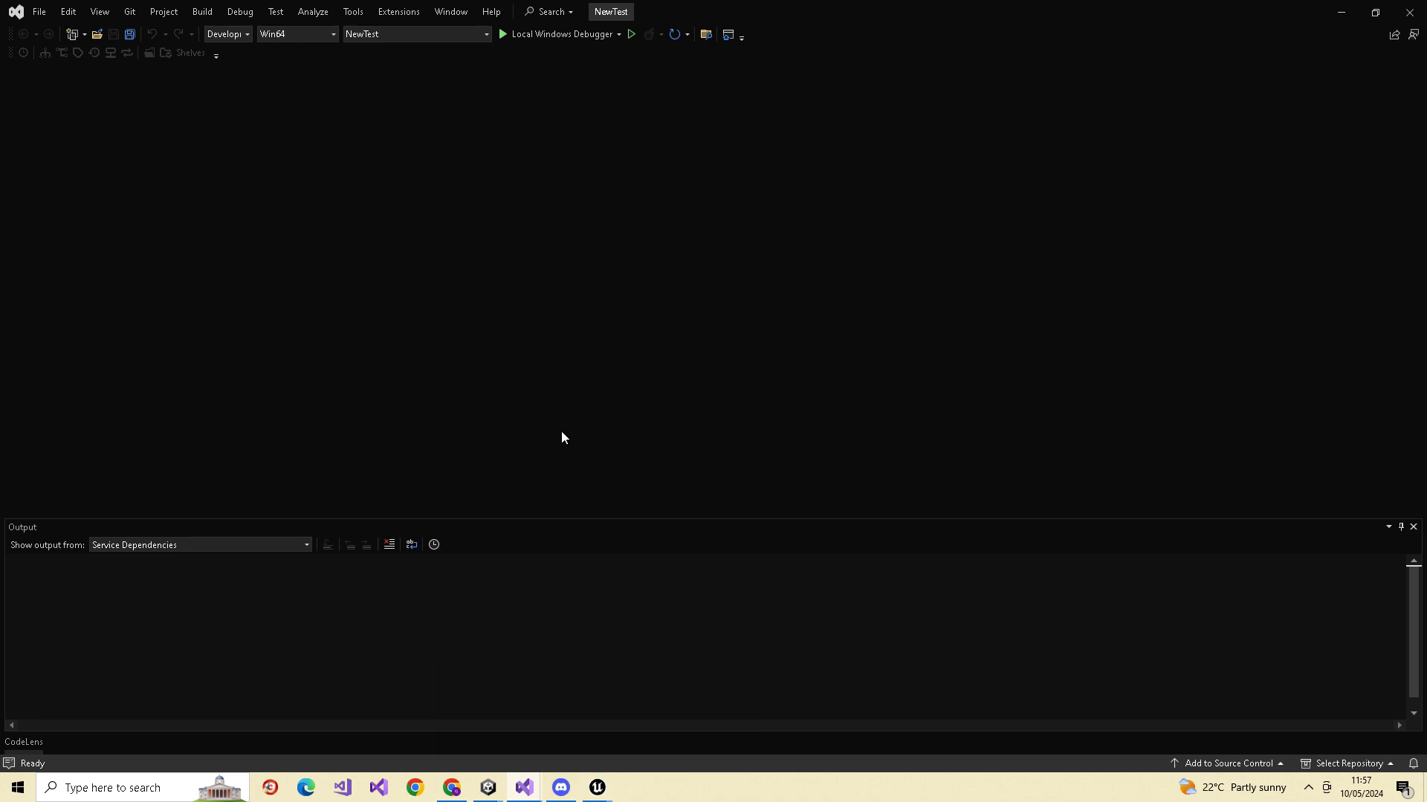
left_click(599, 790)
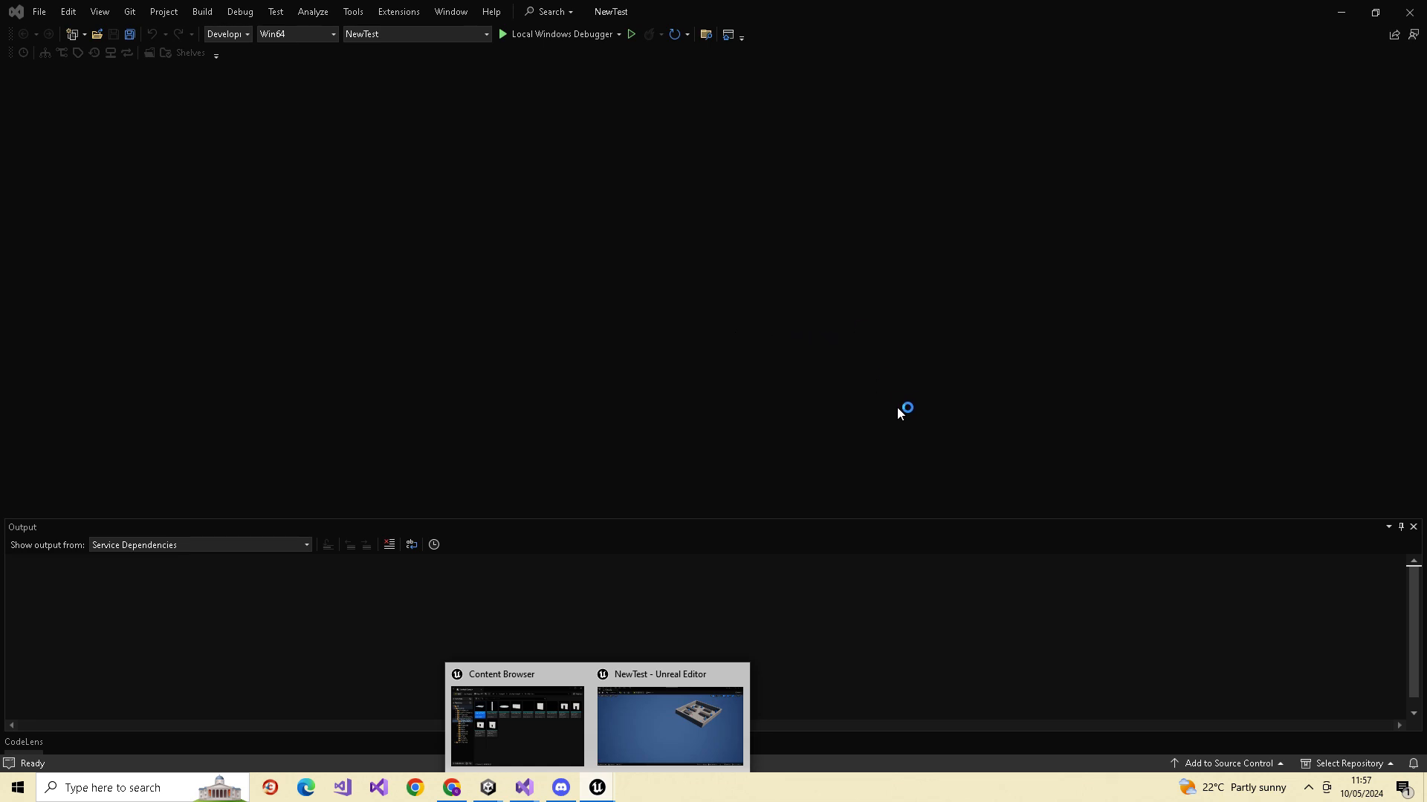
left_click(655, 765)
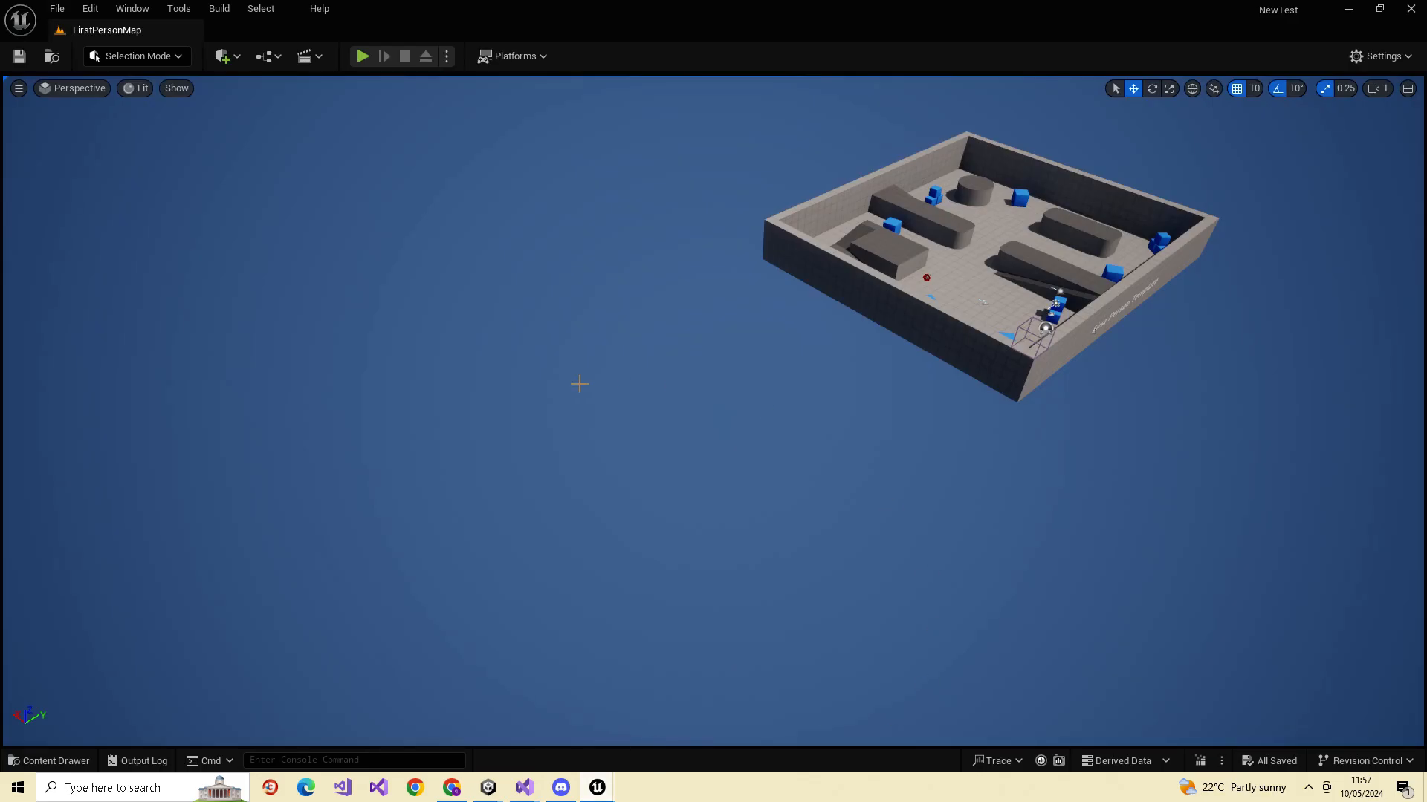
- Look around the walled arena and select the rifle pickup on the floor
right_click_drag(974, 276, 884, 232)
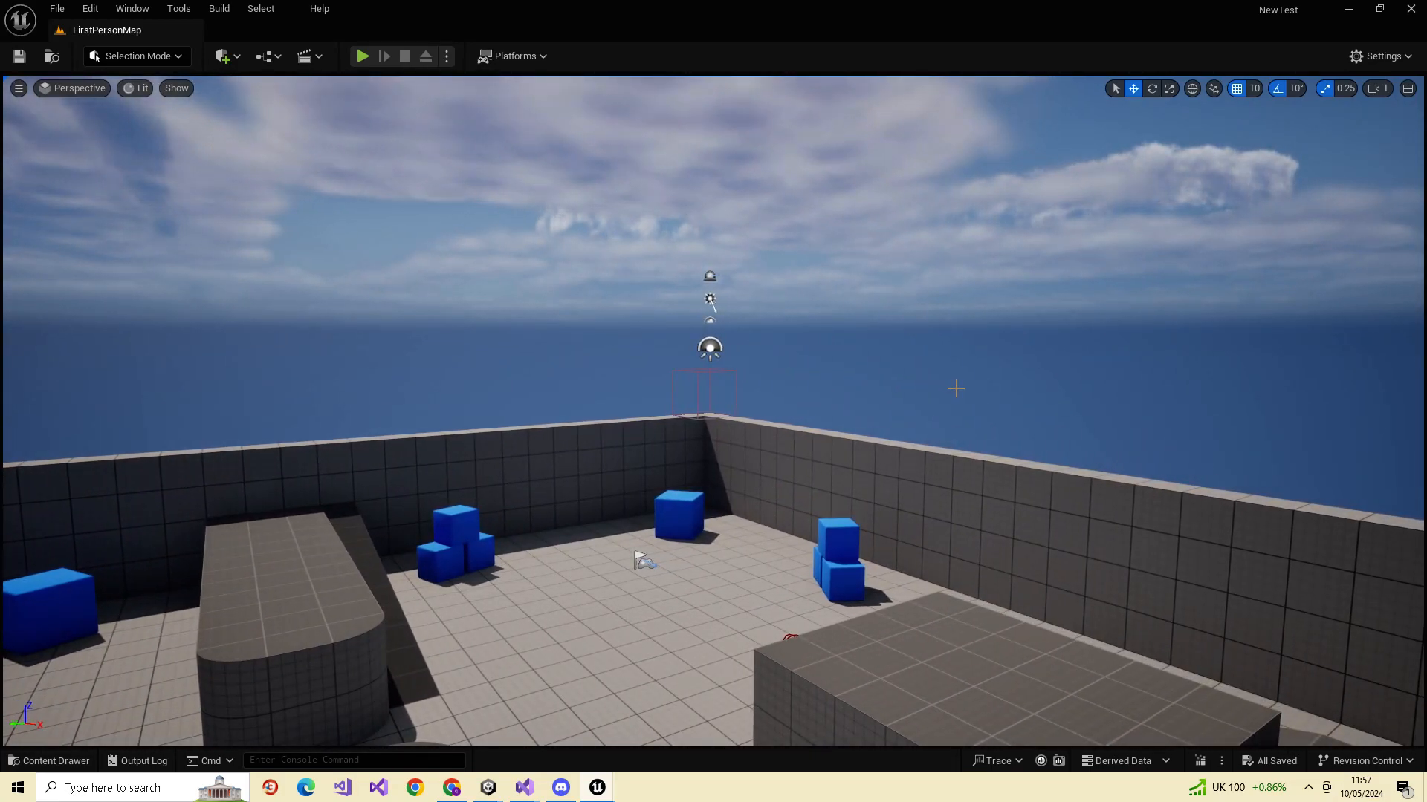
right_click_drag(937, 388, 912, 471)
left_click(726, 430)
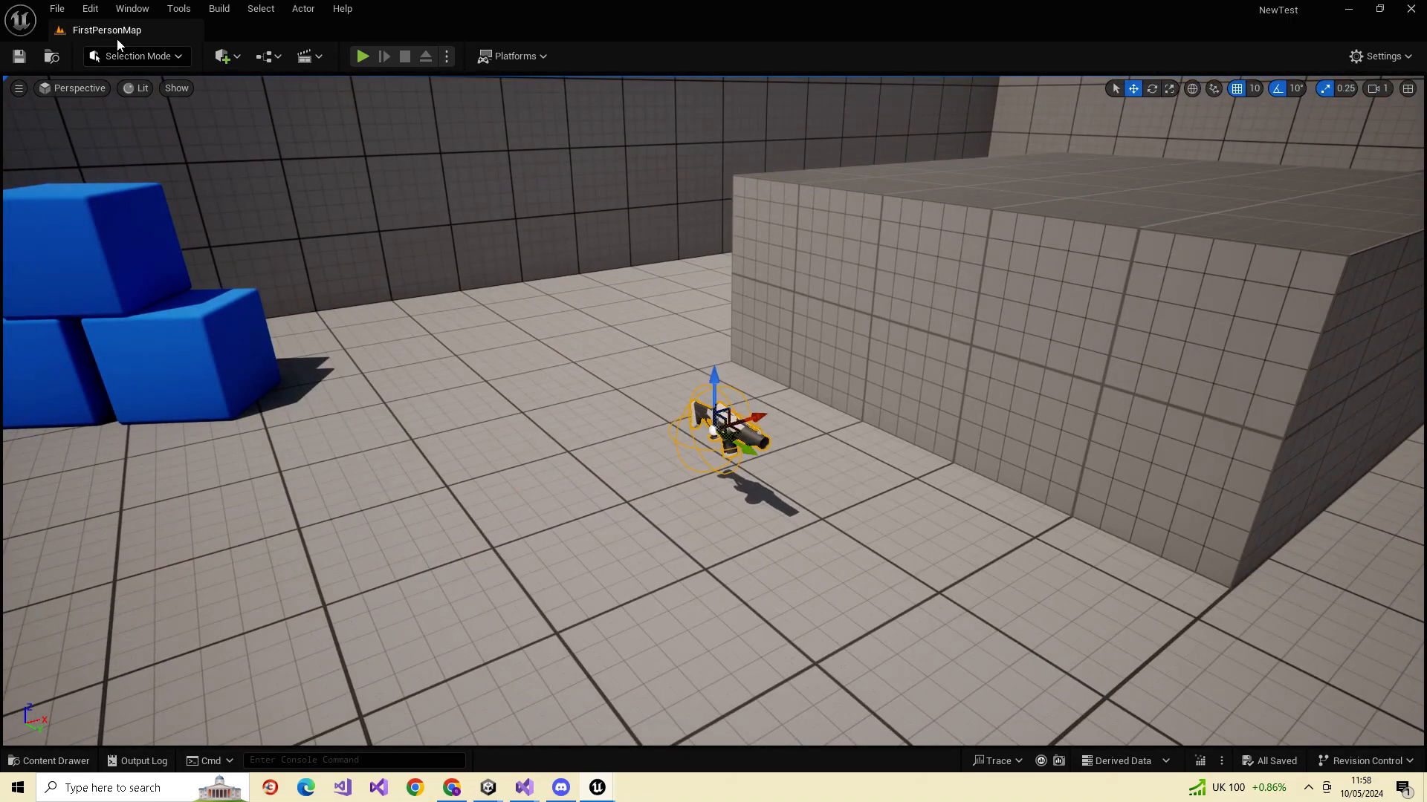
- Load the Default Editor Layout for the editor window
left_click(125, 12)
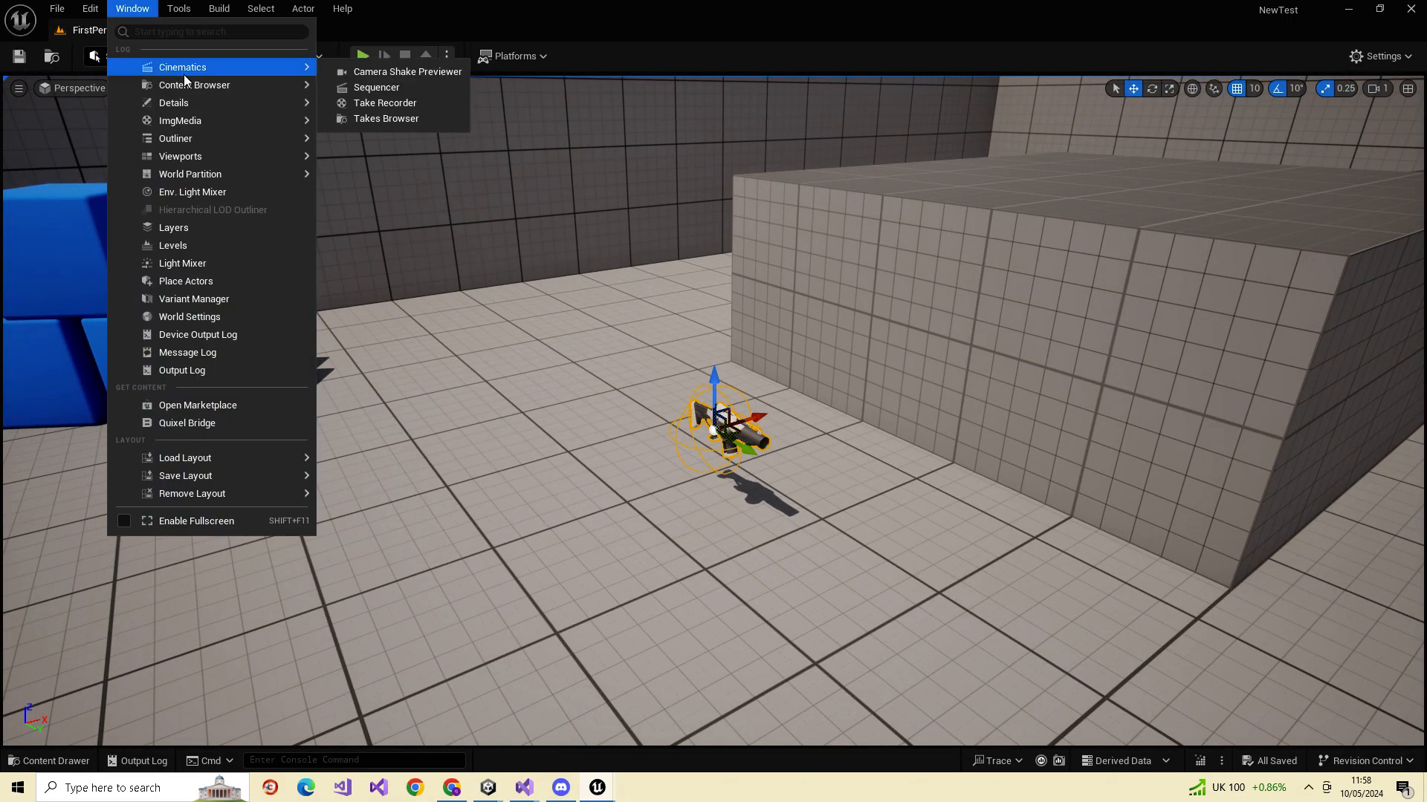
mouse_move(193, 107)
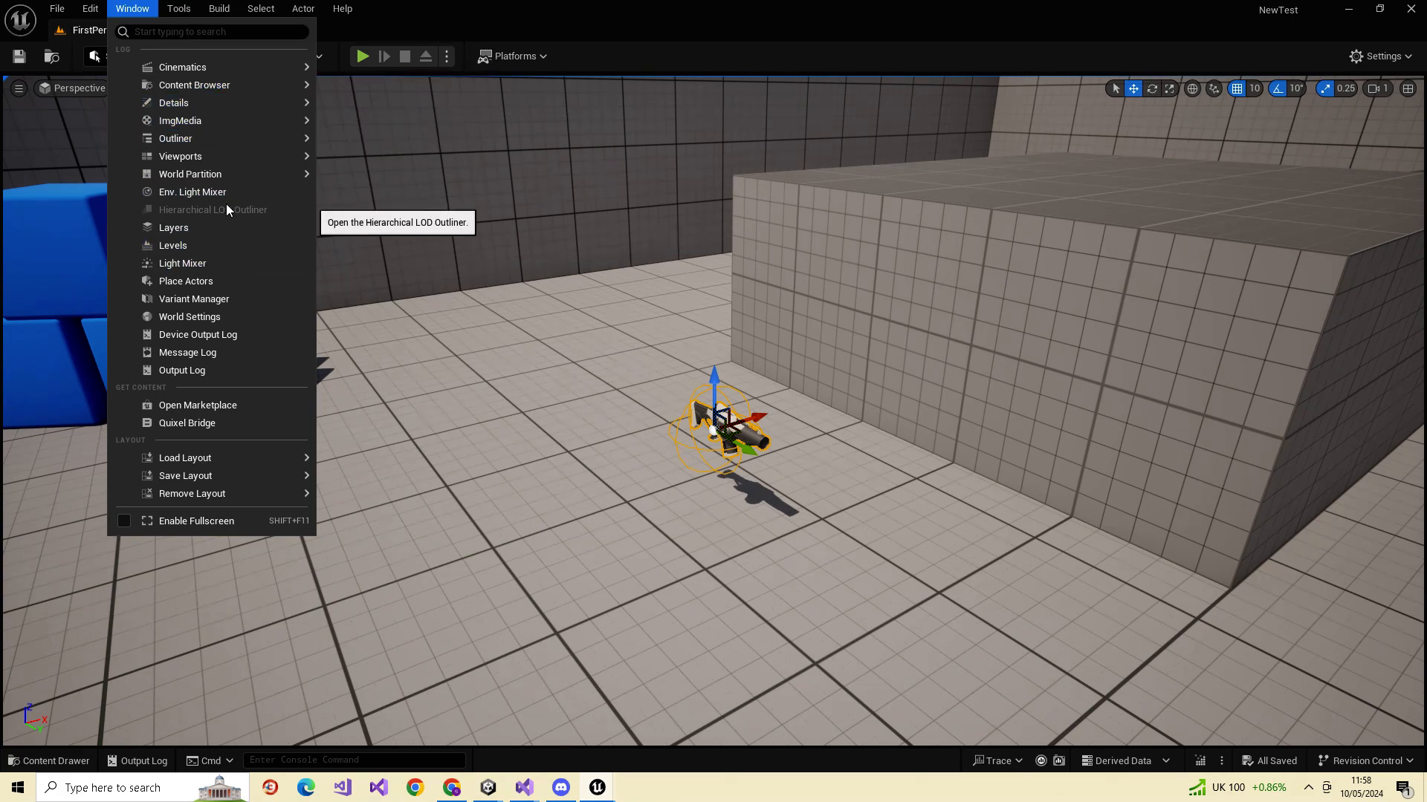
mouse_move(219, 455)
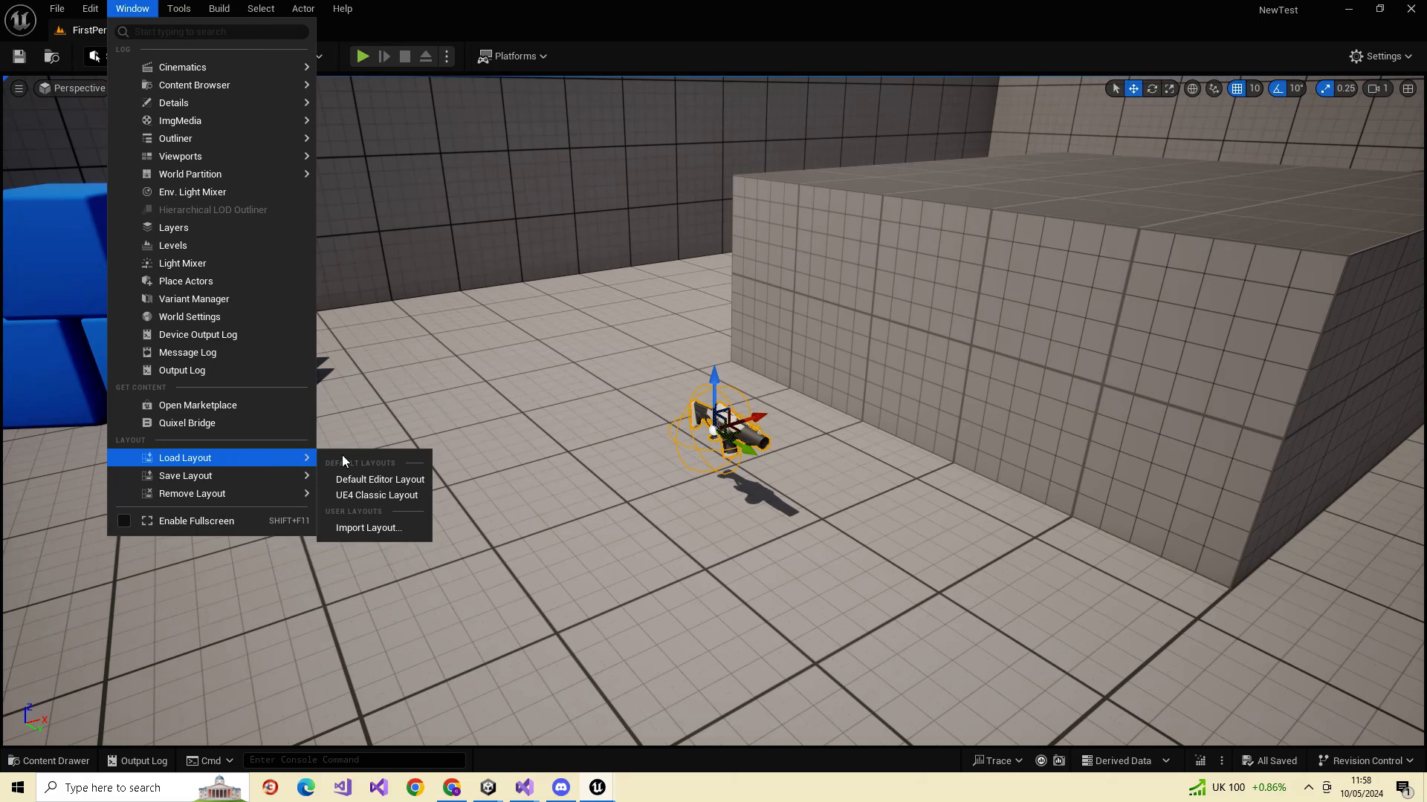
left_click(371, 479)
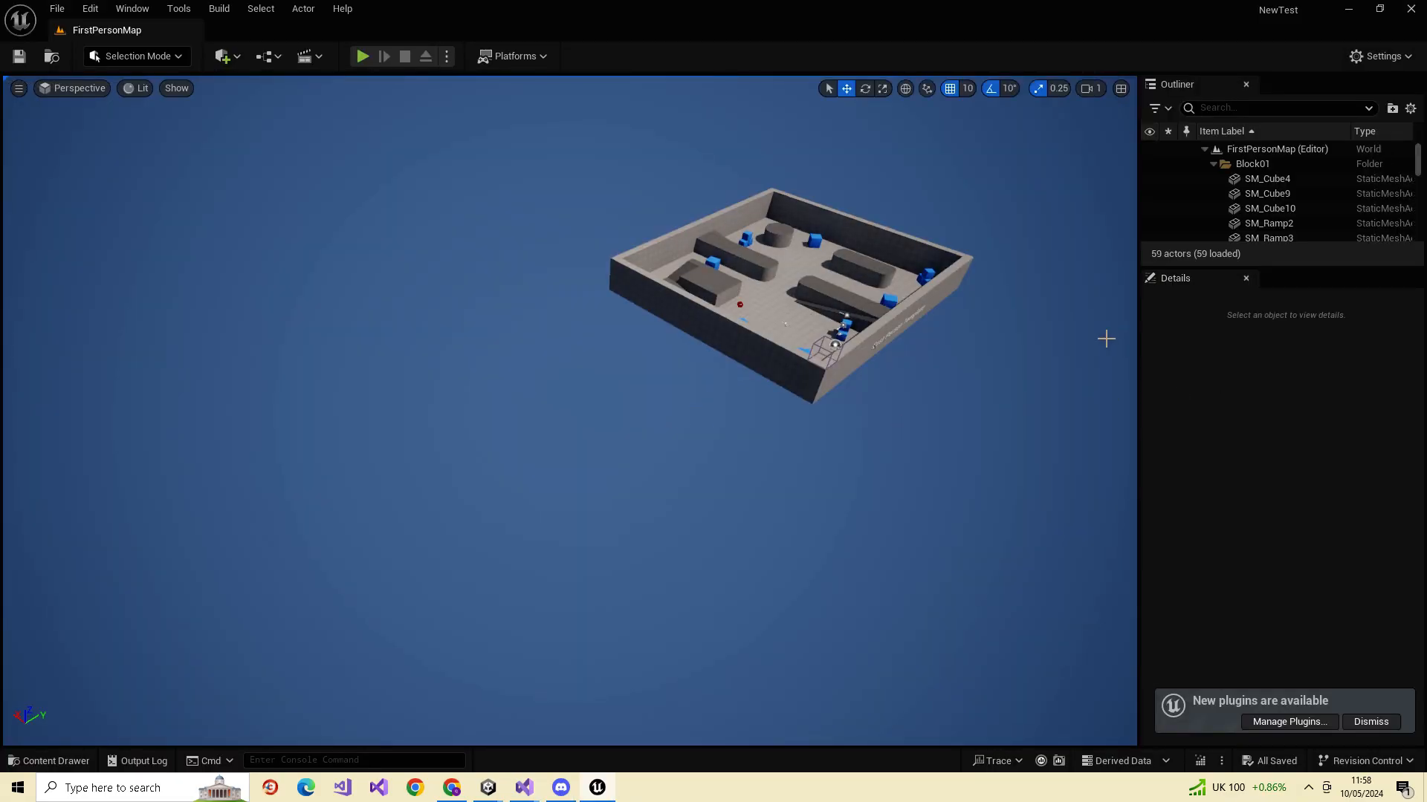
- Explore the arena in the viewport and inspect the properties of the single blue cube in the corner
right_click_drag(897, 308, 1003, 286)
key("w")
key("w")
key("w")
key("w")
key("s")
key("s")
key("d")
key("w")
key("a")
key("w")
right_click_drag(569, 411, 749, 448)
key("s")
key("w")
key("s")
key("w")
key("w")
key("w")
key("w")
key("s")
key("s")
key("w")
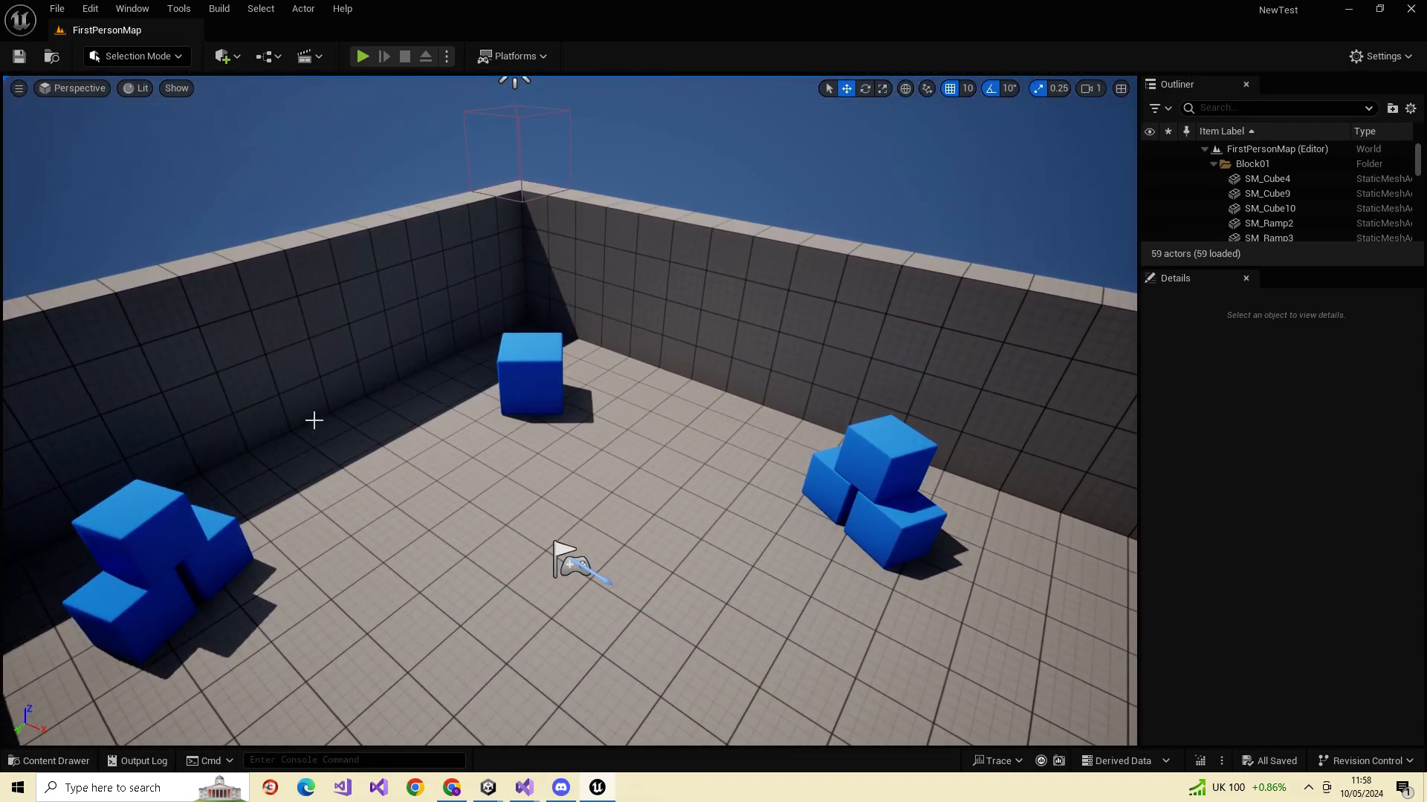
left_click(532, 381)
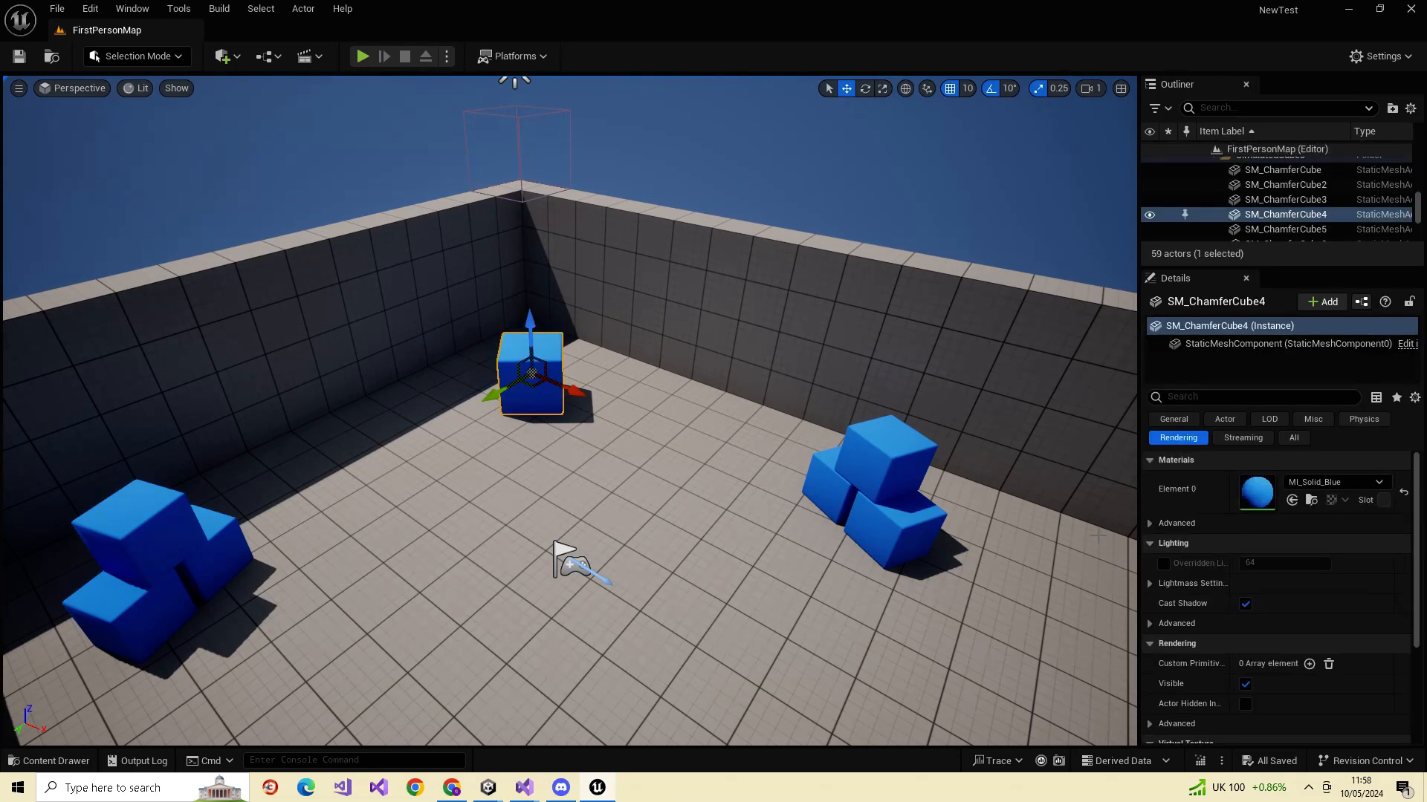
- Assign the M_Wood_Walnut material to the top blue cube of the three-cube stack beside the ramp
right_click_drag(726, 443, 799, 395)
key("w")
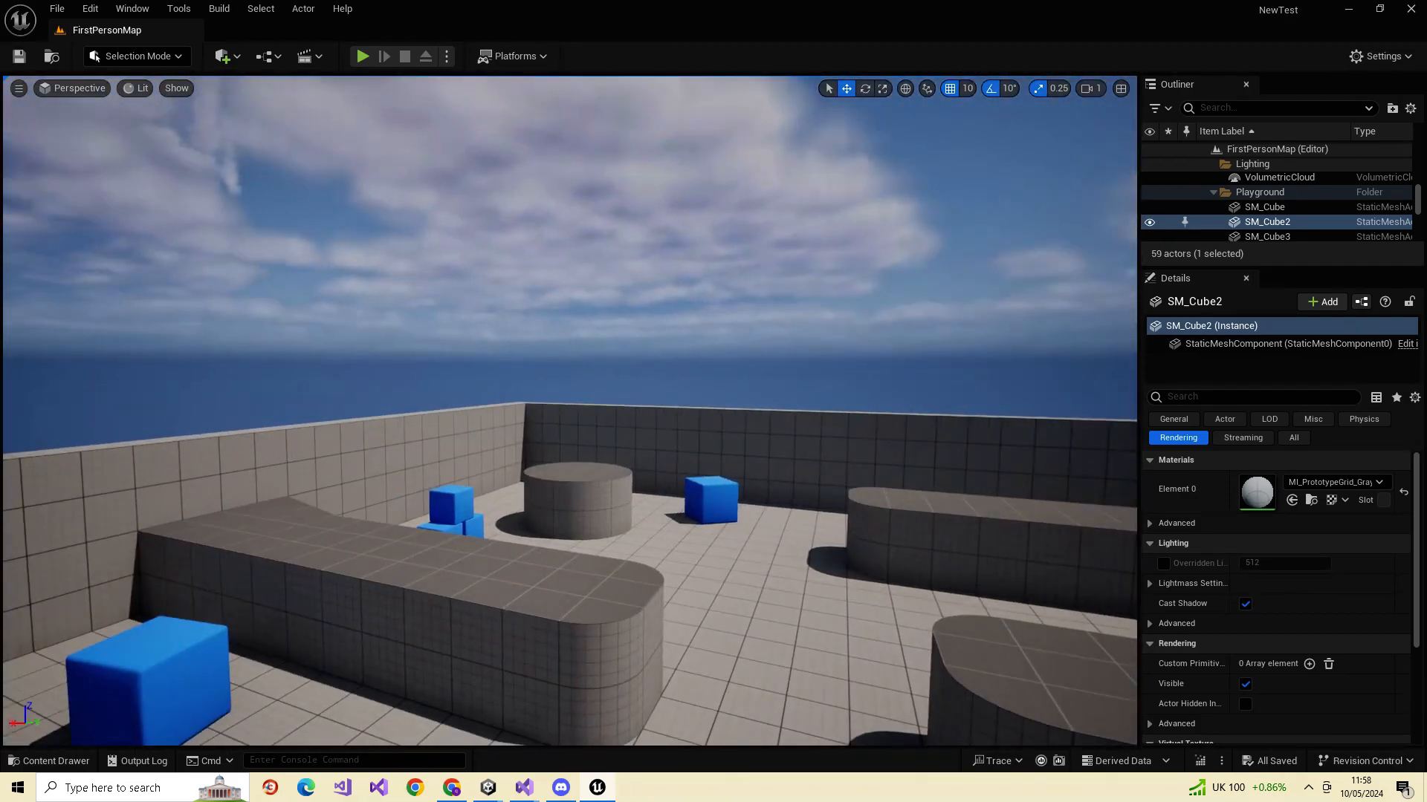
mouse_move(780, 297)
right_mouse_down()
mouse_move(810, 315)
mouse_move(780, 297)
right_mouse_up()
key("w")
left_click(781, 297)
right_click_drag(863, 453, 907, 456)
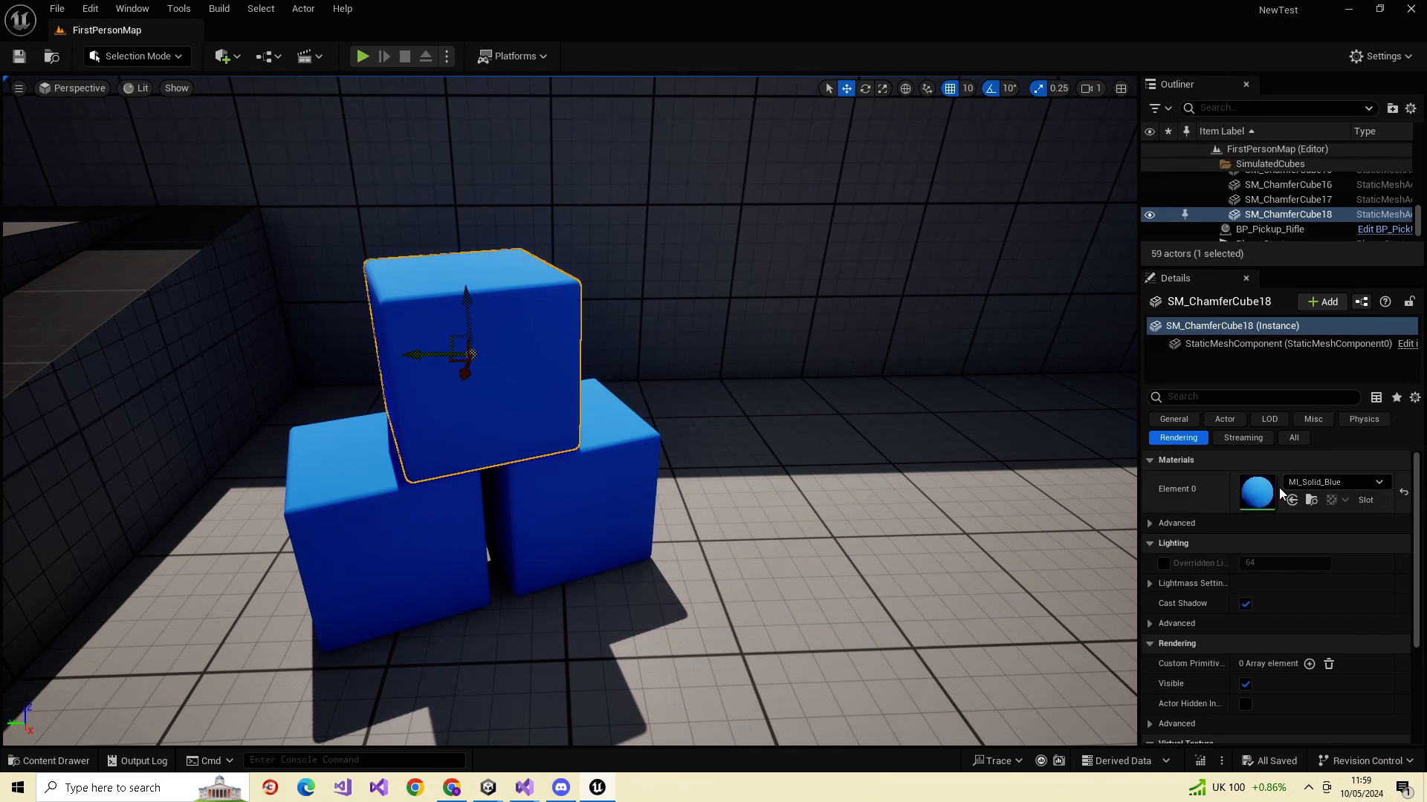
left_click(1325, 484)
scroll(1300, 416, "up", 5)
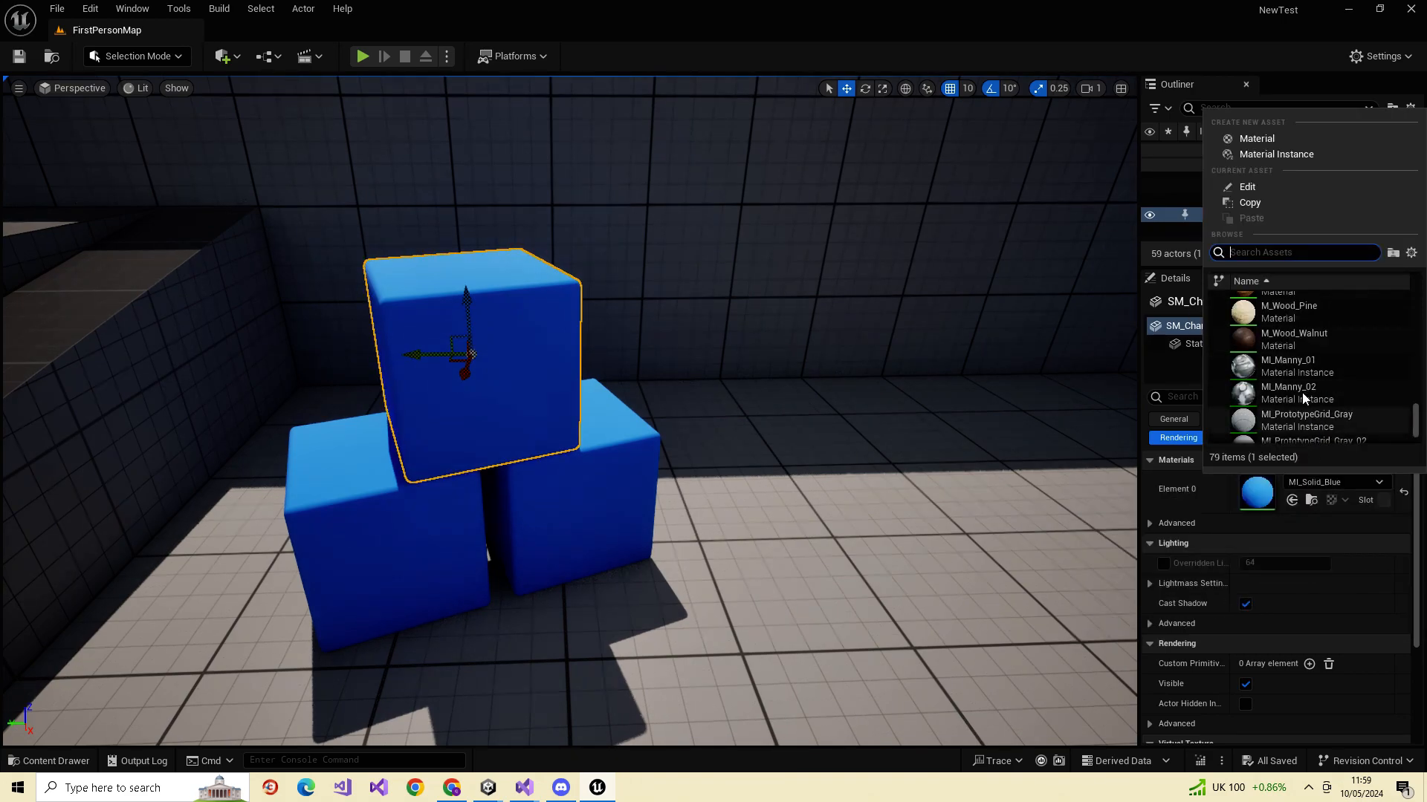
left_click(1326, 360)
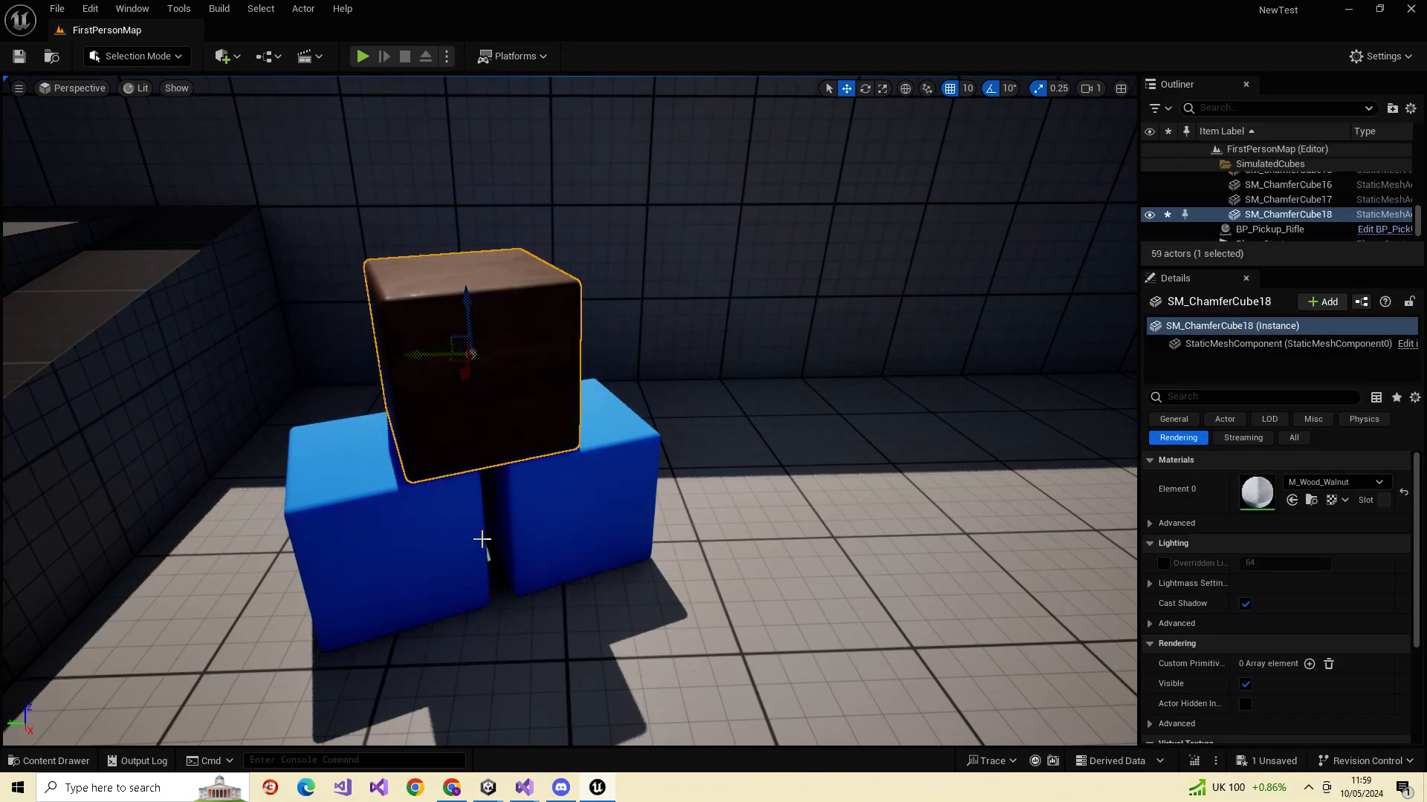
- Assign the M_Wood_Pine material to the blue cube SM_ChamferCube2 under the walnut cube
left_click(600, 487)
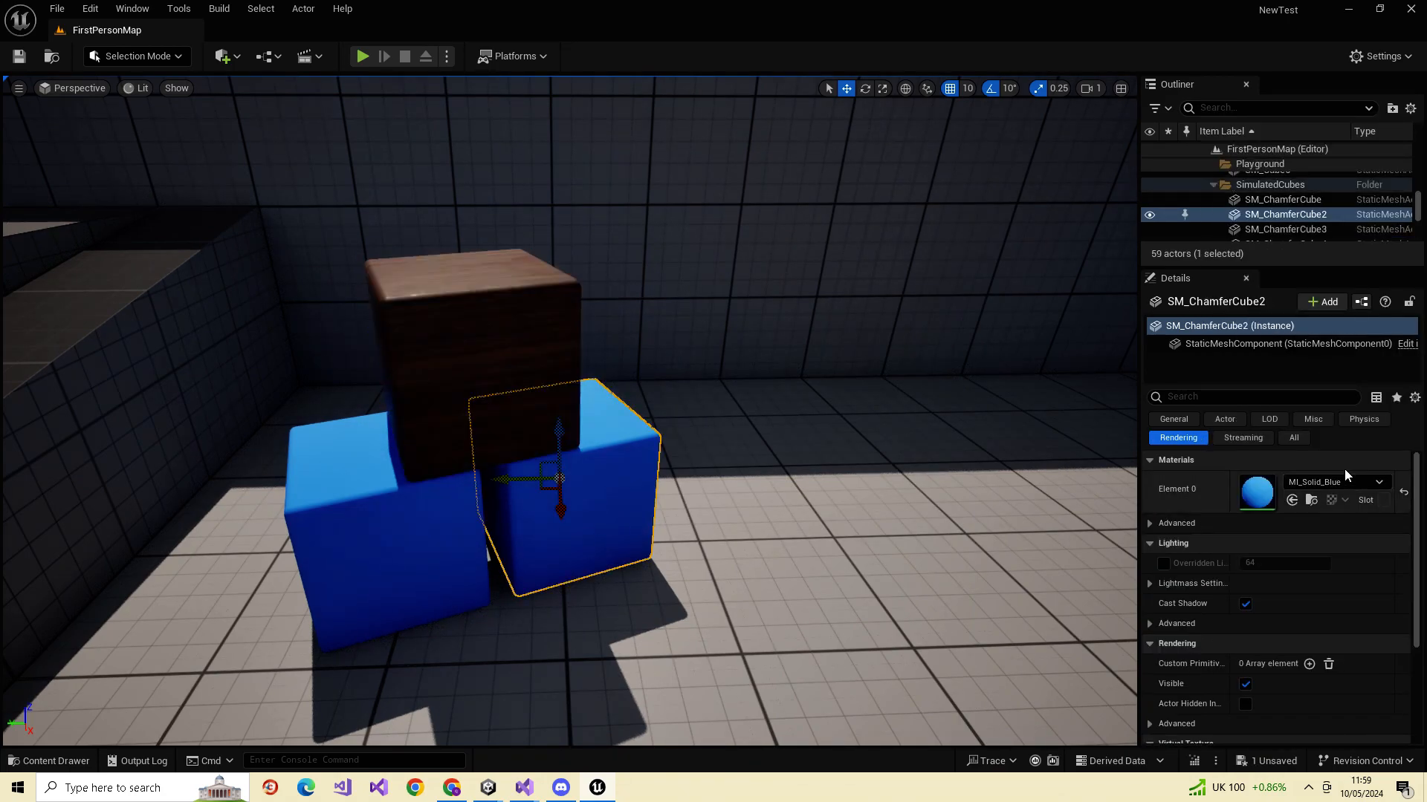
left_click(1380, 490)
left_click(1234, 362)
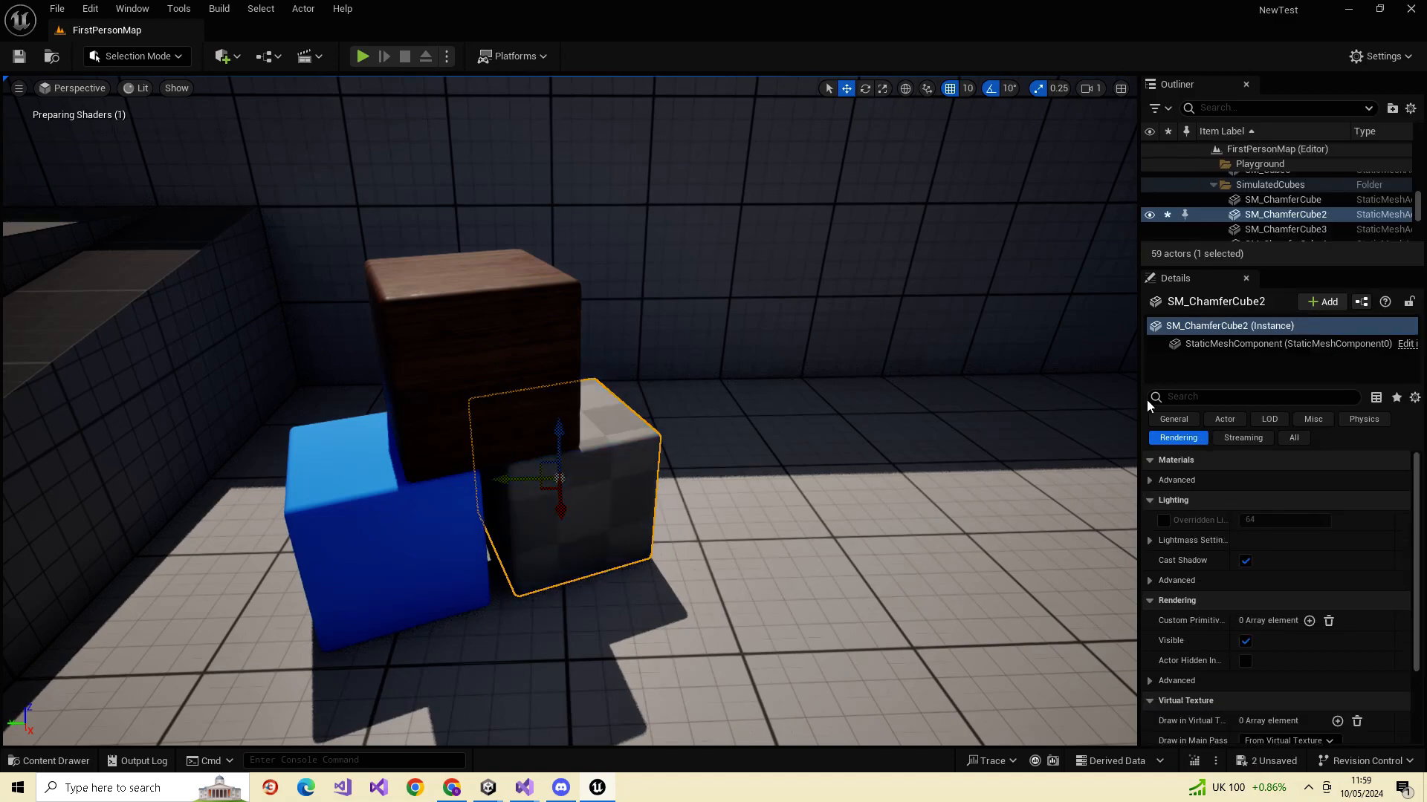
- Assign the M_Wood_Oak material to the remaining blue cube of the stack, SM_ChamferCube17
left_click(381, 594)
left_click(1380, 483)
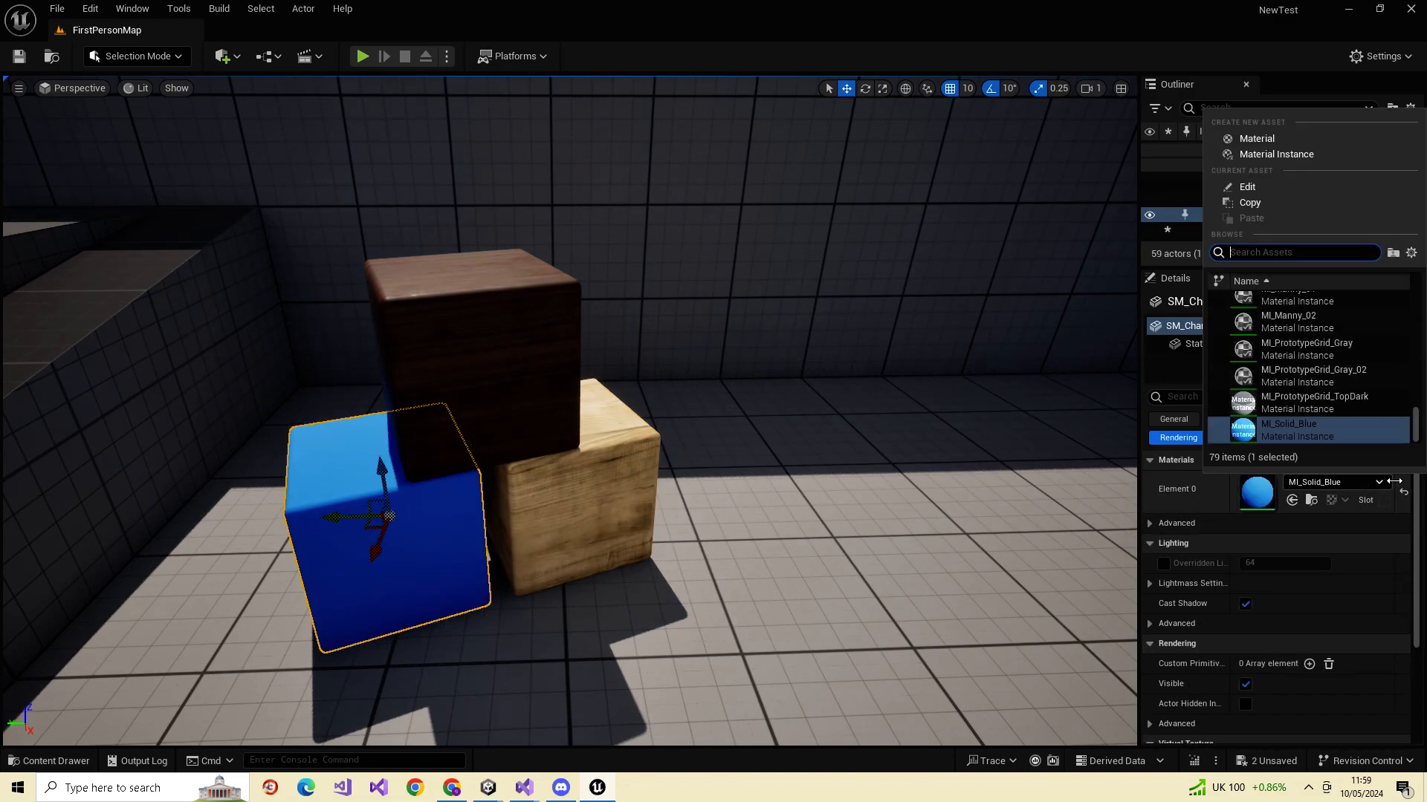
scroll(1289, 372, "up", 3)
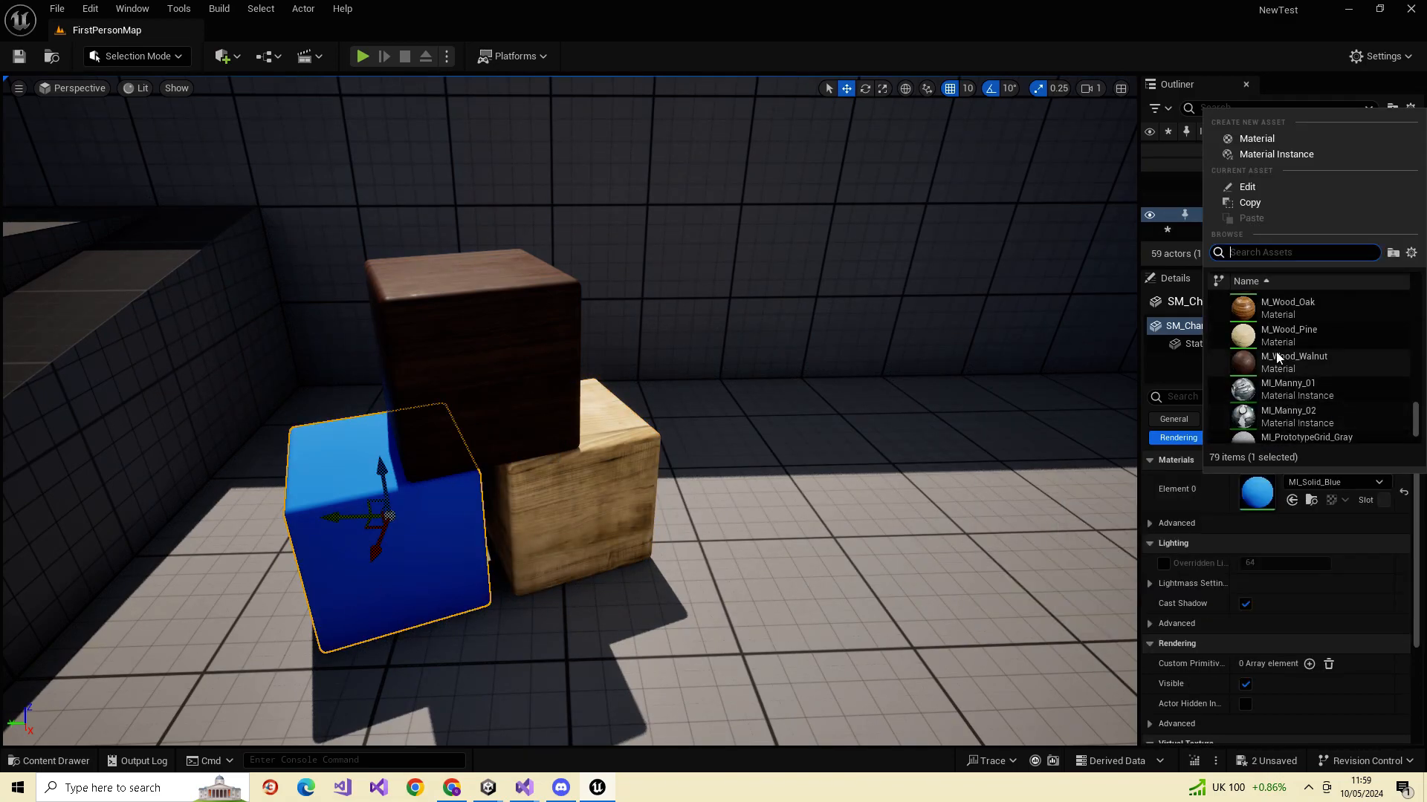
left_click(1281, 319)
mouse_move(755, 485)
right_mouse_down()
mouse_move(817, 460)
mouse_move(755, 462)
right_mouse_up()
- Show the oak cube's general properties and set its location to X 510 and Z 211
scroll(1335, 574, "down", 4)
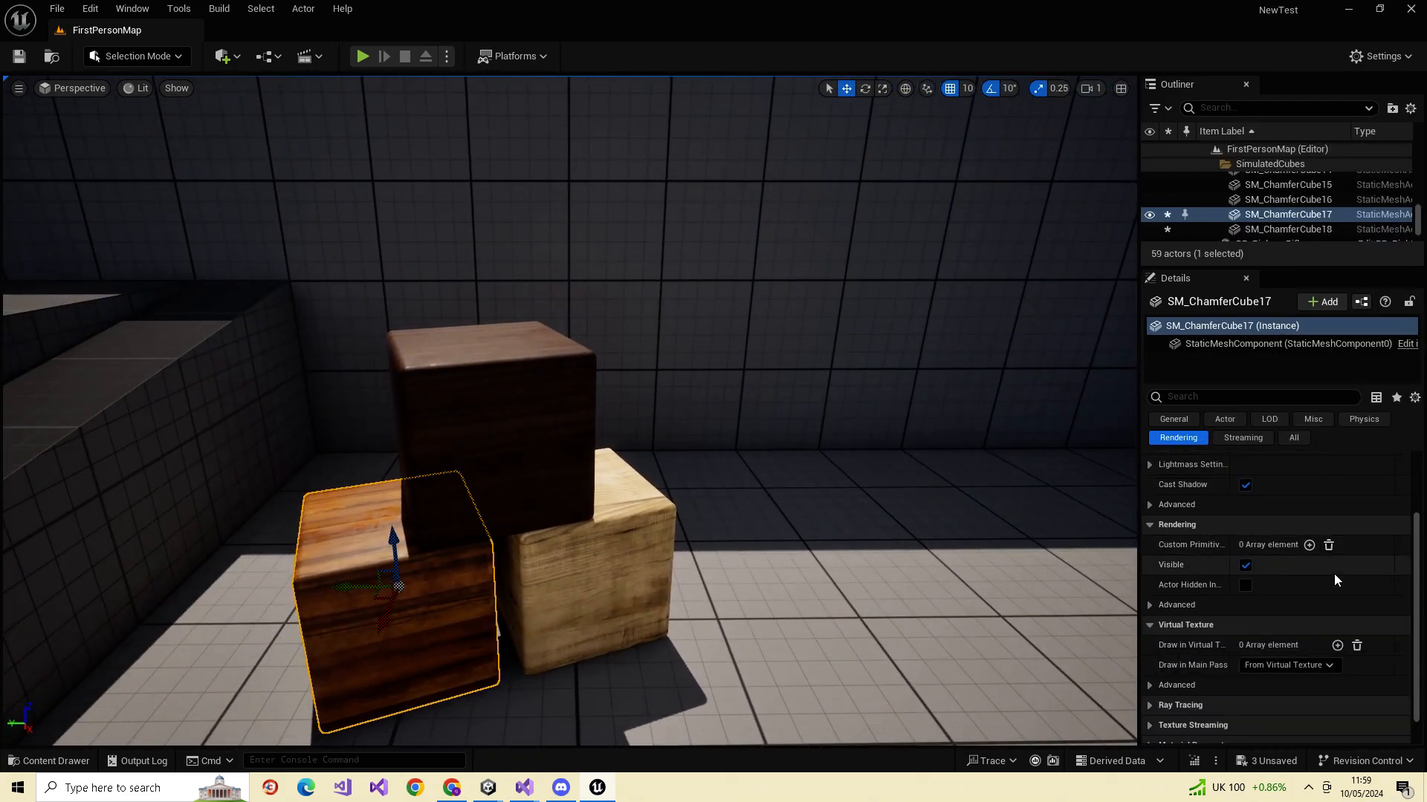
scroll(1330, 610, "up", 4)
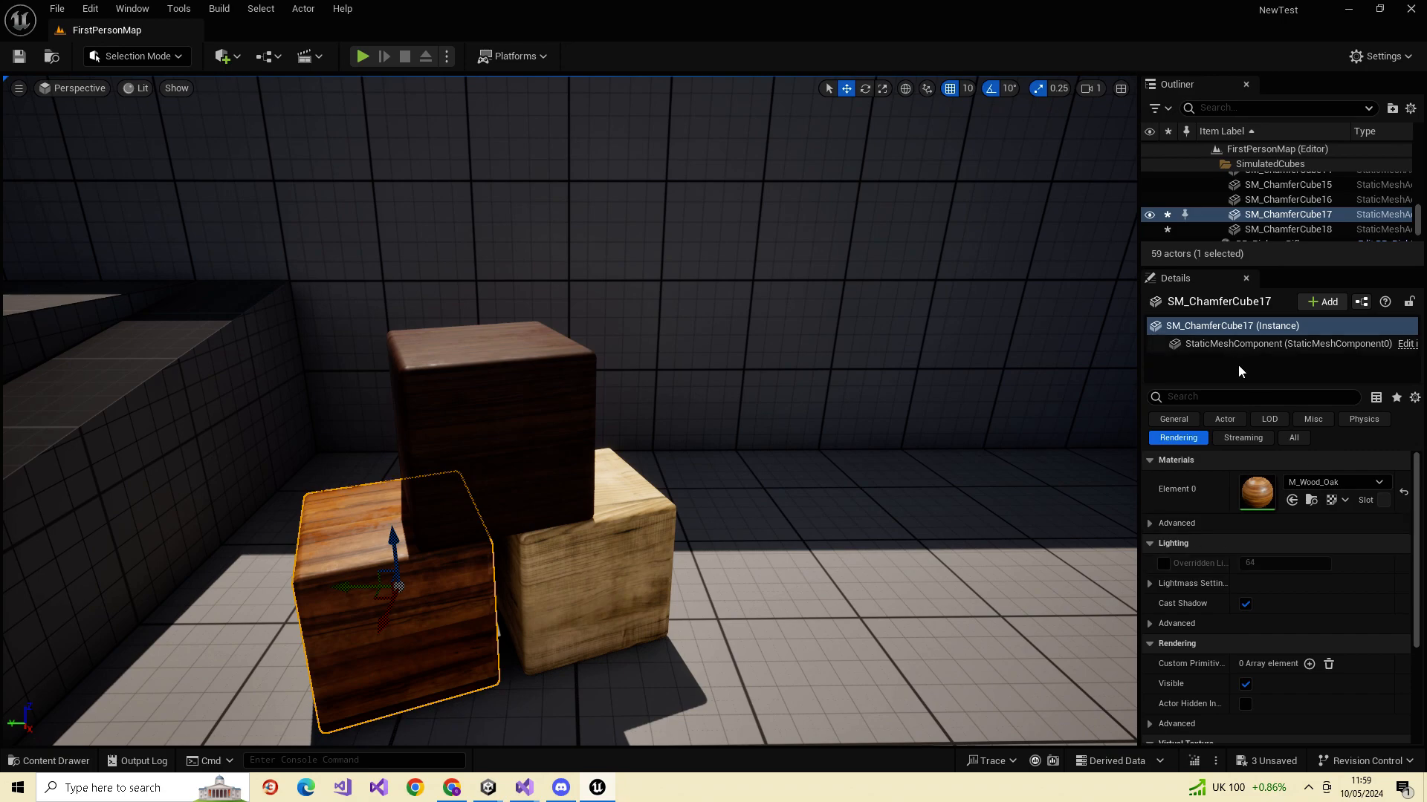
left_click(1169, 416)
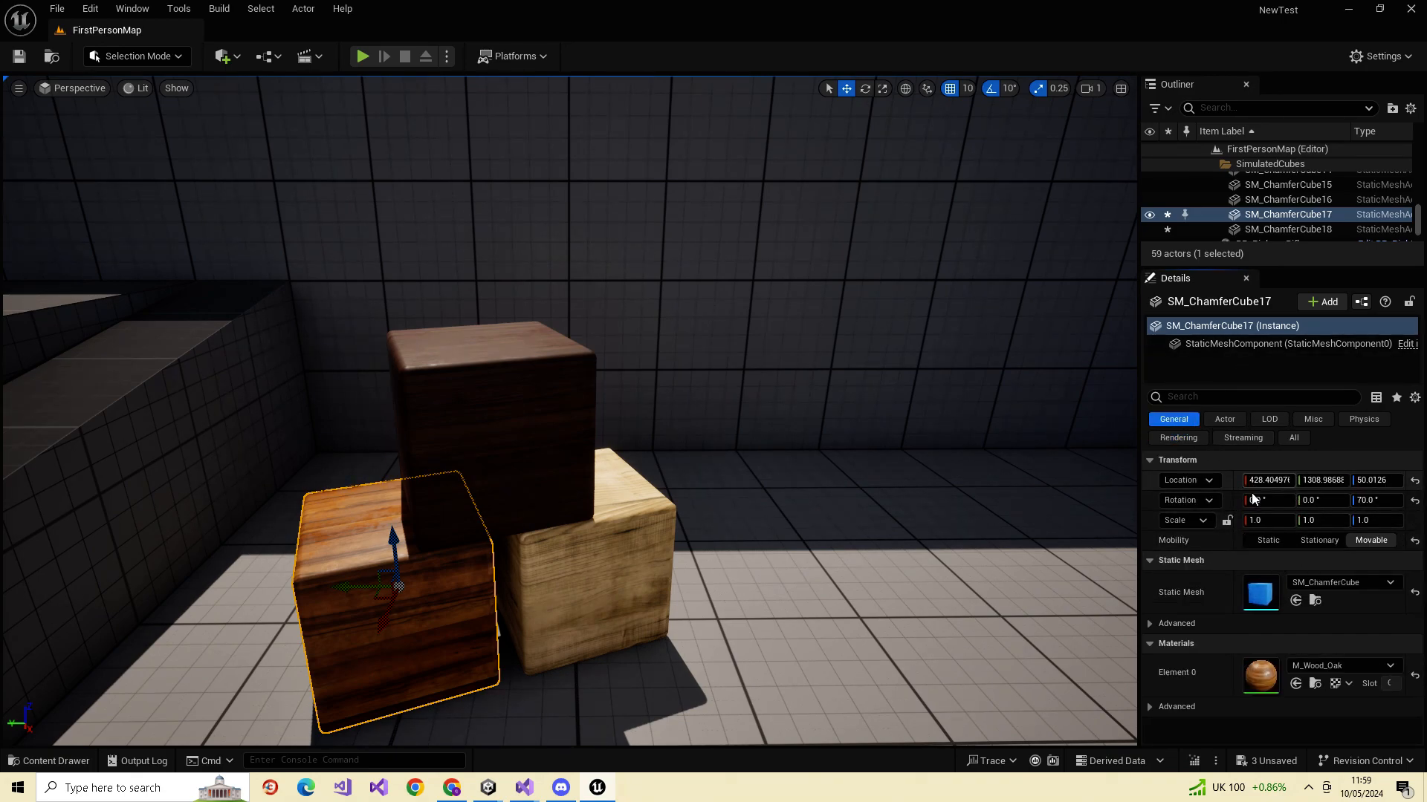
left_click_drag(1251, 496, 1369, 480)
right_click_drag(921, 449, 724, 457)
key("d")
key("s")
key("w")
key("w")
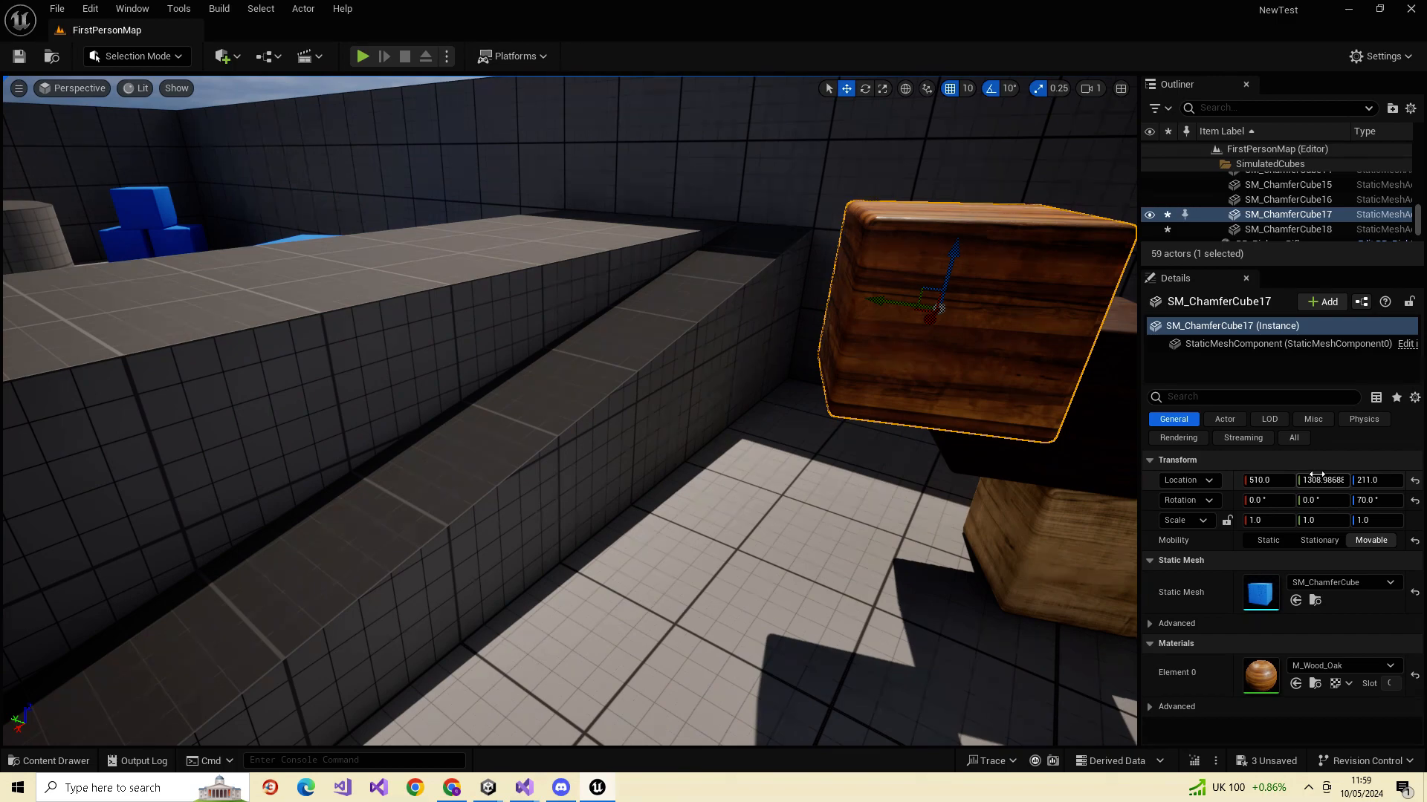
- Set the oak cube's Y location to 1339 and view it from several angles
mouse_move(1301, 483)
left_mouse_down()
mouse_move(1348, 483)
mouse_move(1285, 483)
mouse_move(1353, 483)
mouse_move(1293, 483)
left_mouse_up()
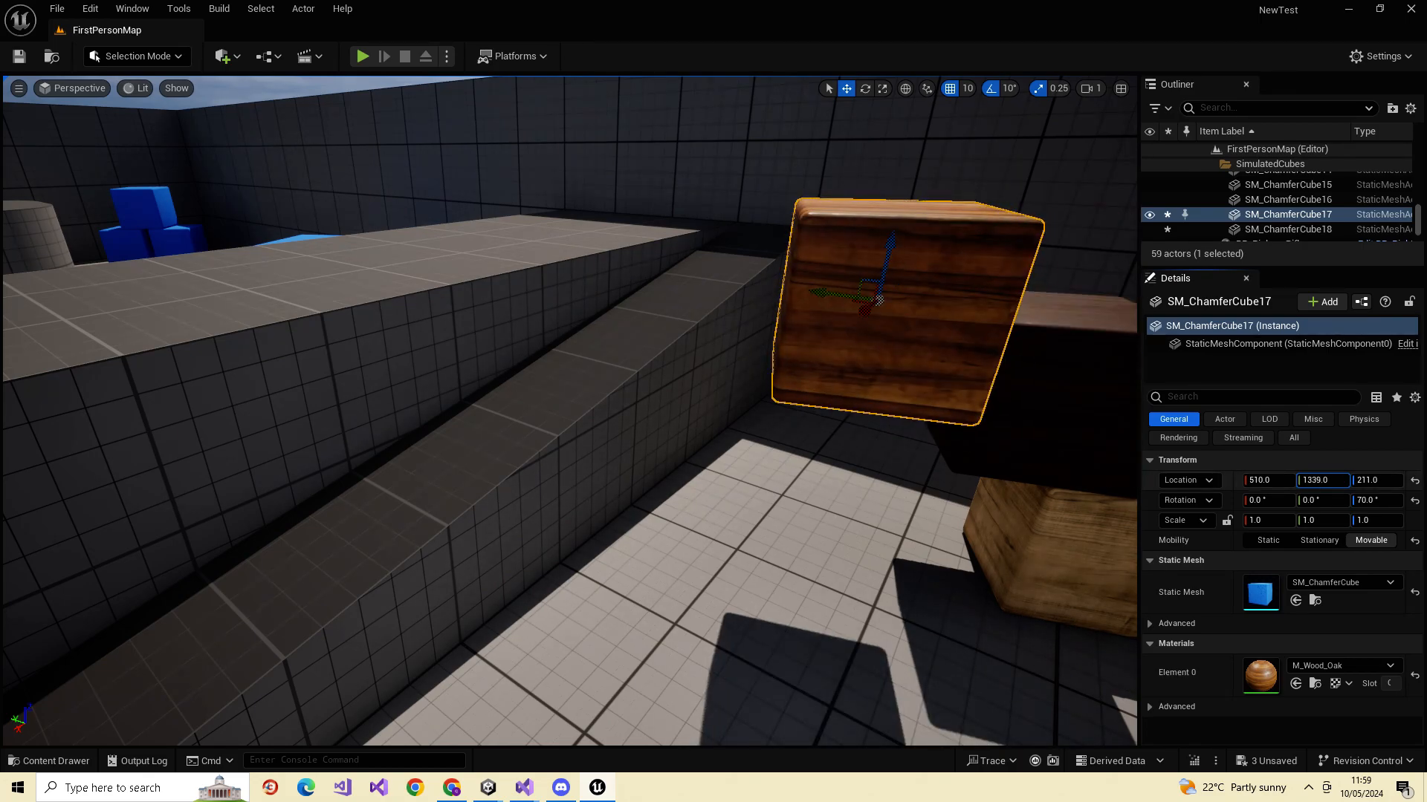
key("s")
right_click_drag(736, 542, 590, 502)
key("d")
key("w")
key("s")
key("a")
key("w")
key("d")
key("w")
key("d")
key("a")
key("w")
key("s")
key("w")
key("s")
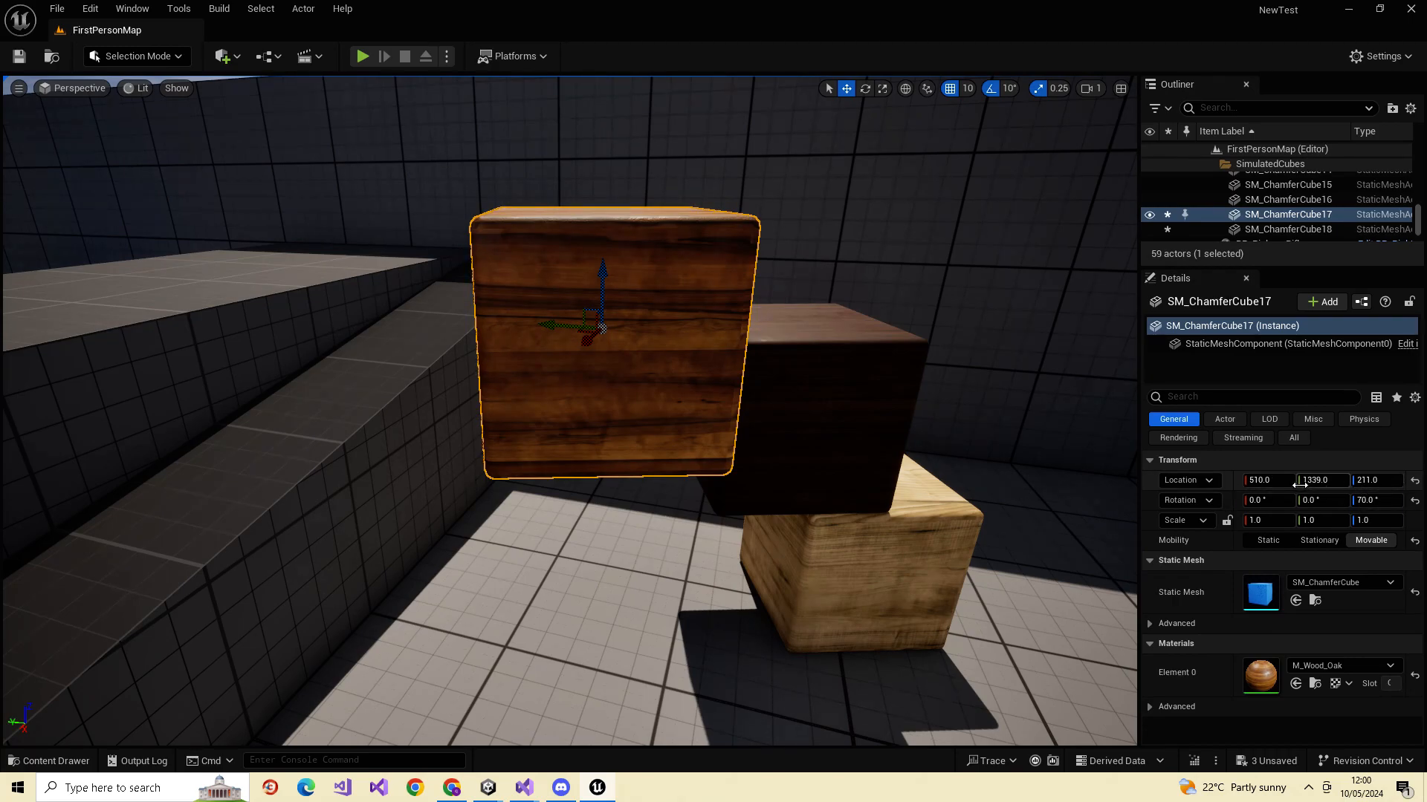
- Set the oak cube's Y location to 1326, its rotation to 82°, -80°, 142° and its scale to 1.2875, 1.325, 1.2425
right_click_drag(565, 409, 483, 390)
left_click_drag(1305, 482, 1404, 505)
right_click_drag(709, 377, 1023, 496)
left_click_drag(1268, 520, 1395, 521)
- Select the large wall behind the cubes, SM_Cube5, and assign it the M_Wood_Floor_Walnut_Worn material
right_click_drag(717, 366, 886, 458)
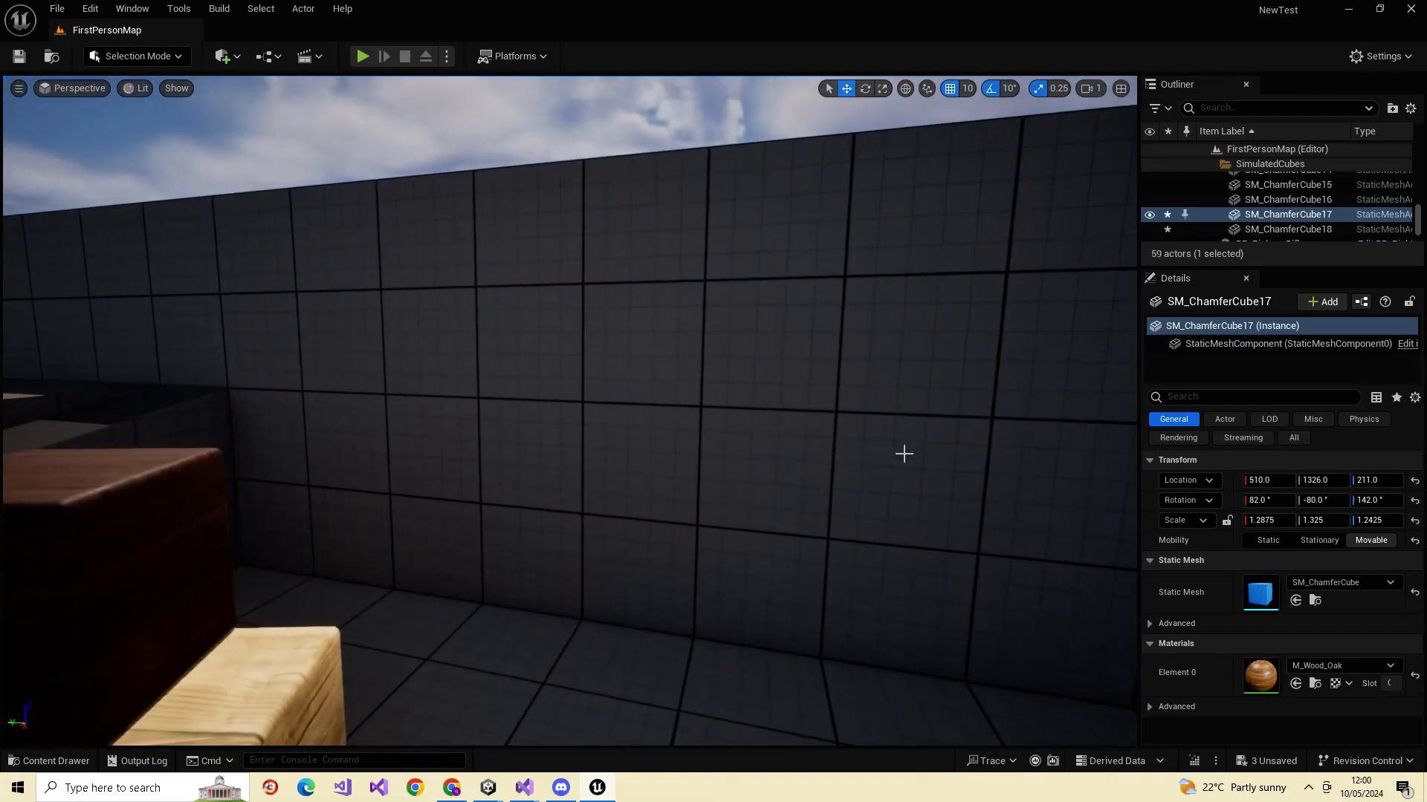
left_click(972, 473)
left_click(1367, 583)
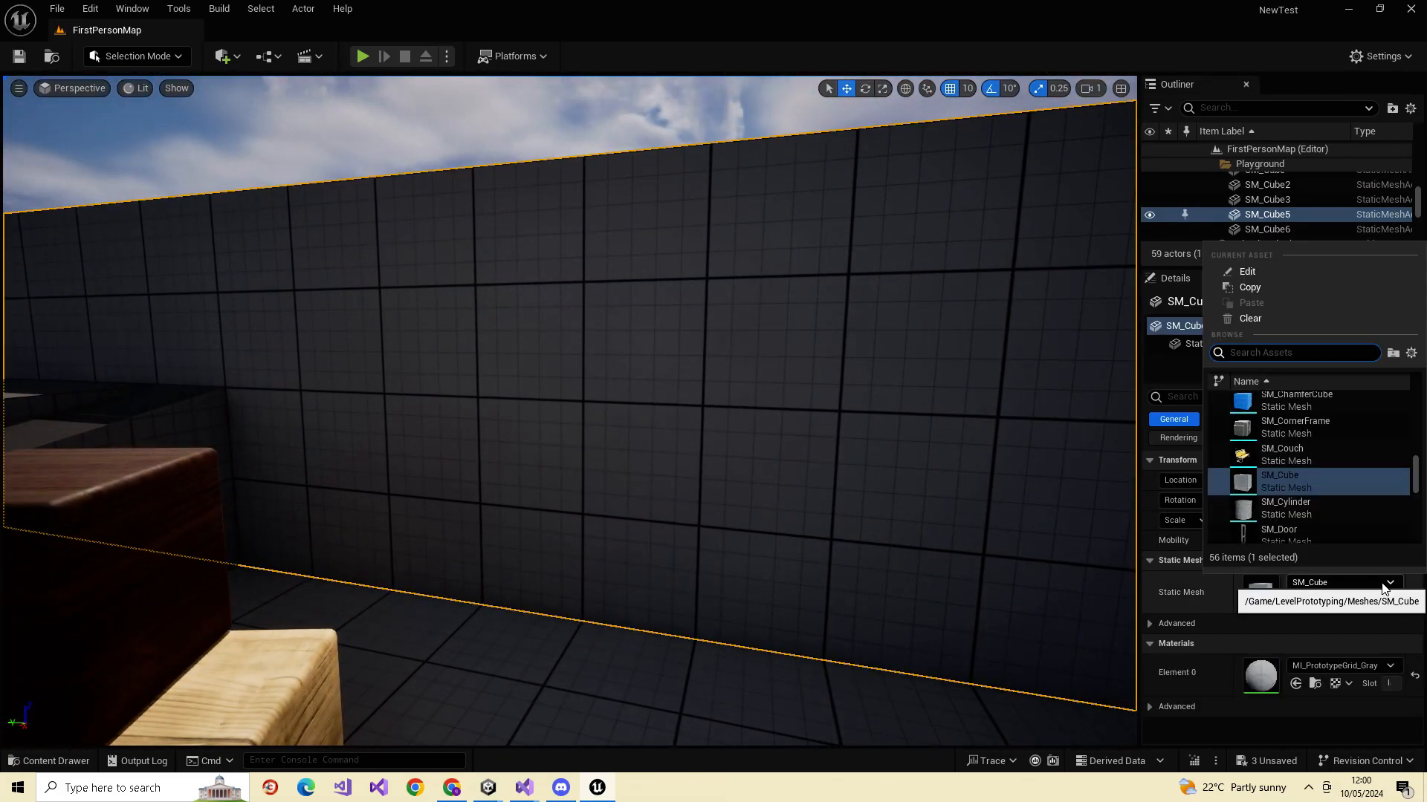
key("Escape")
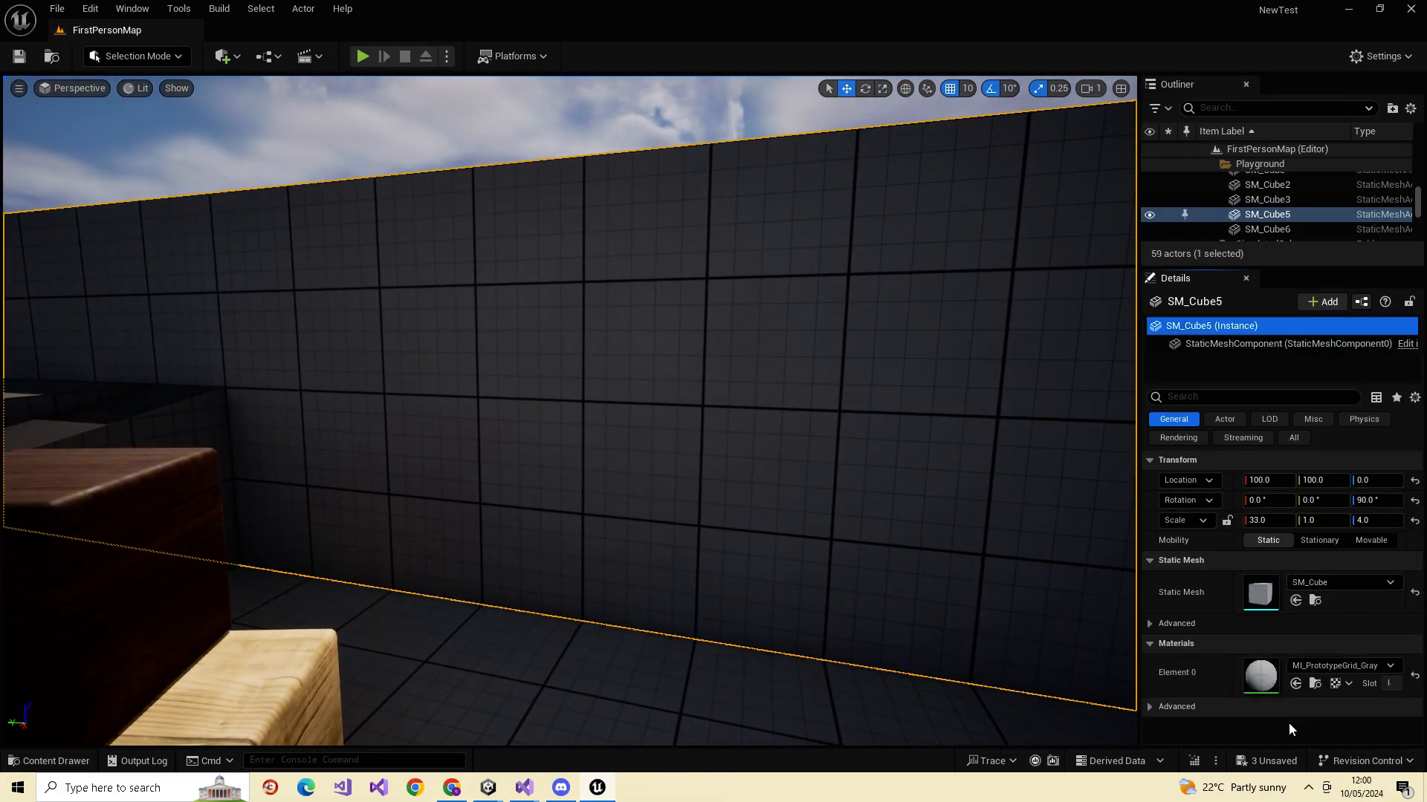
left_click(1374, 665)
scroll(1318, 577, "down", 10)
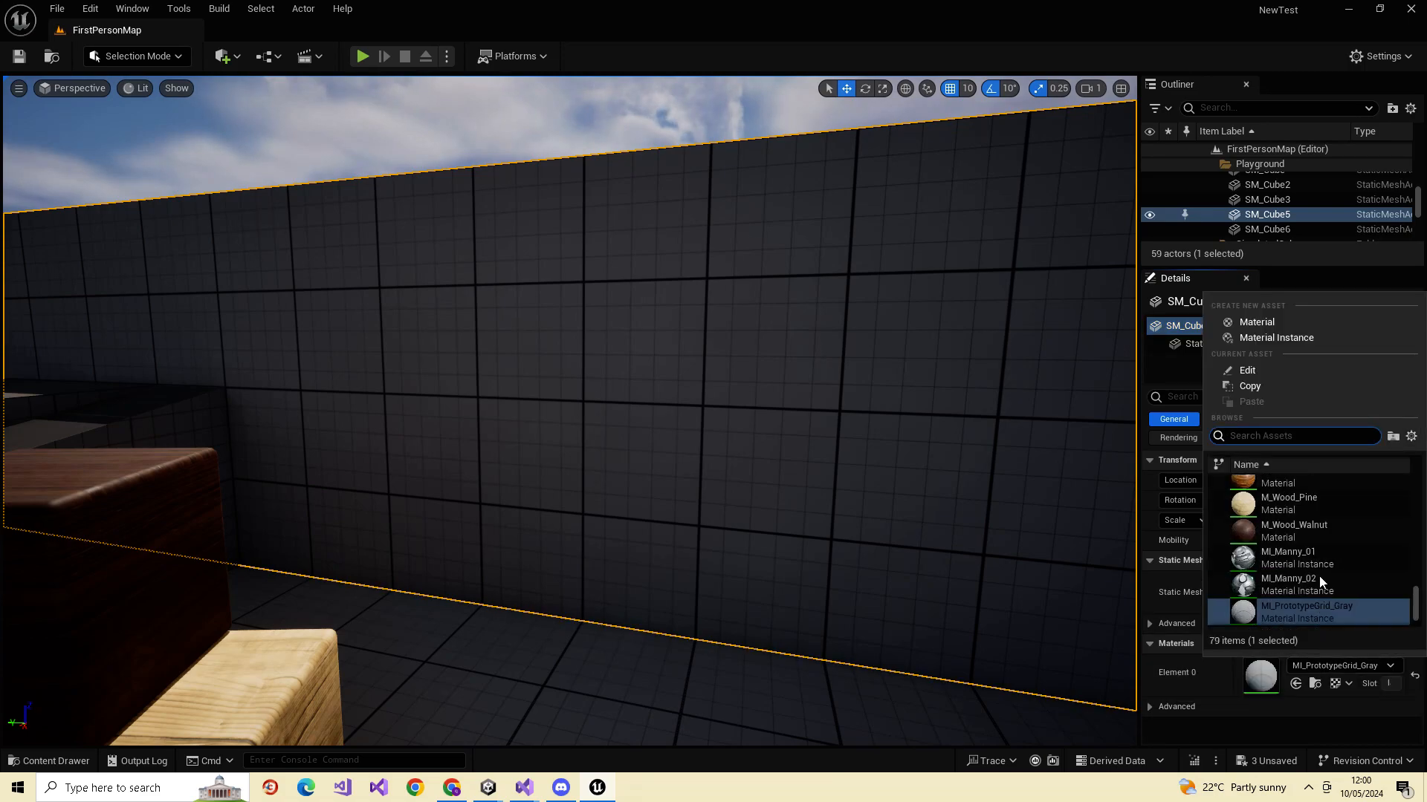
scroll(1330, 570, "up", 1)
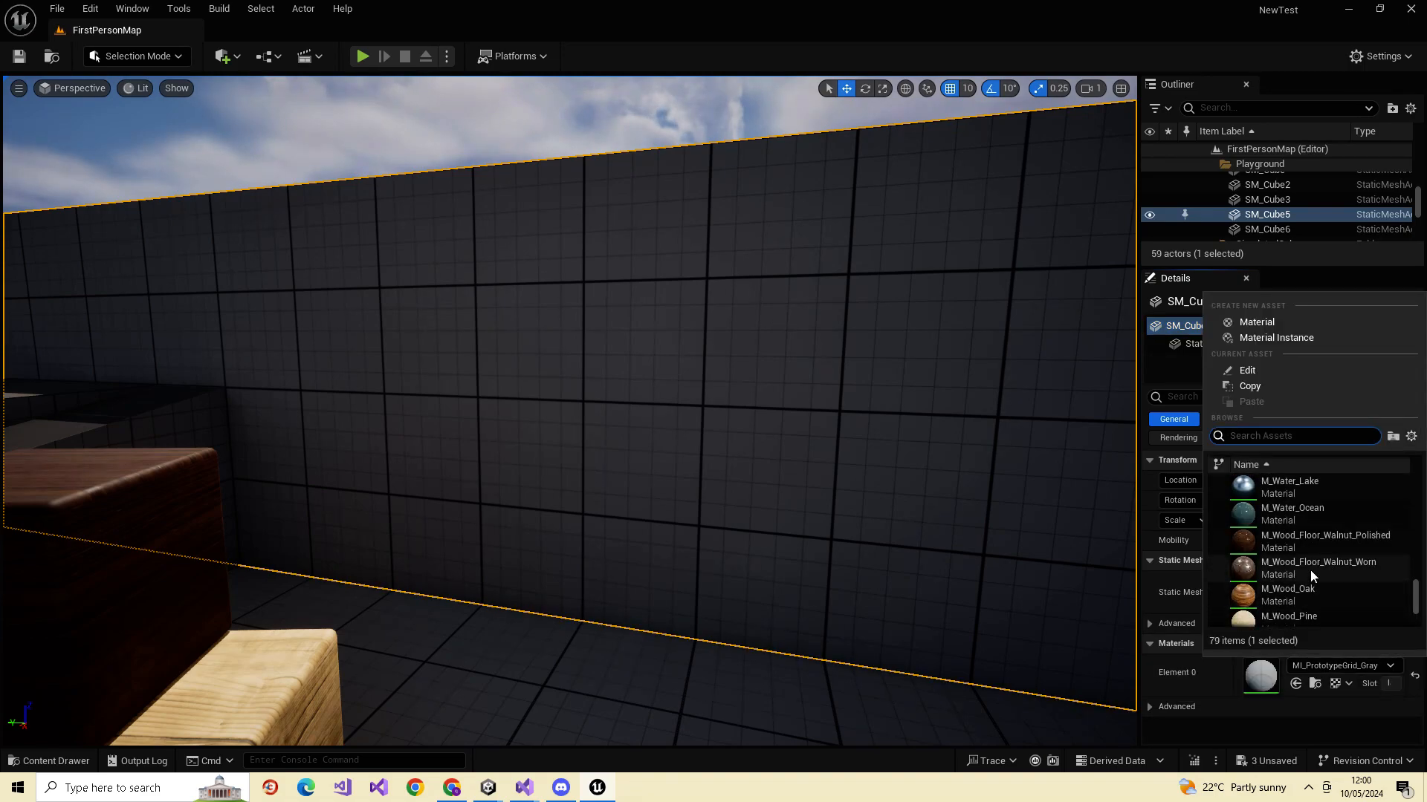
left_click(1309, 569)
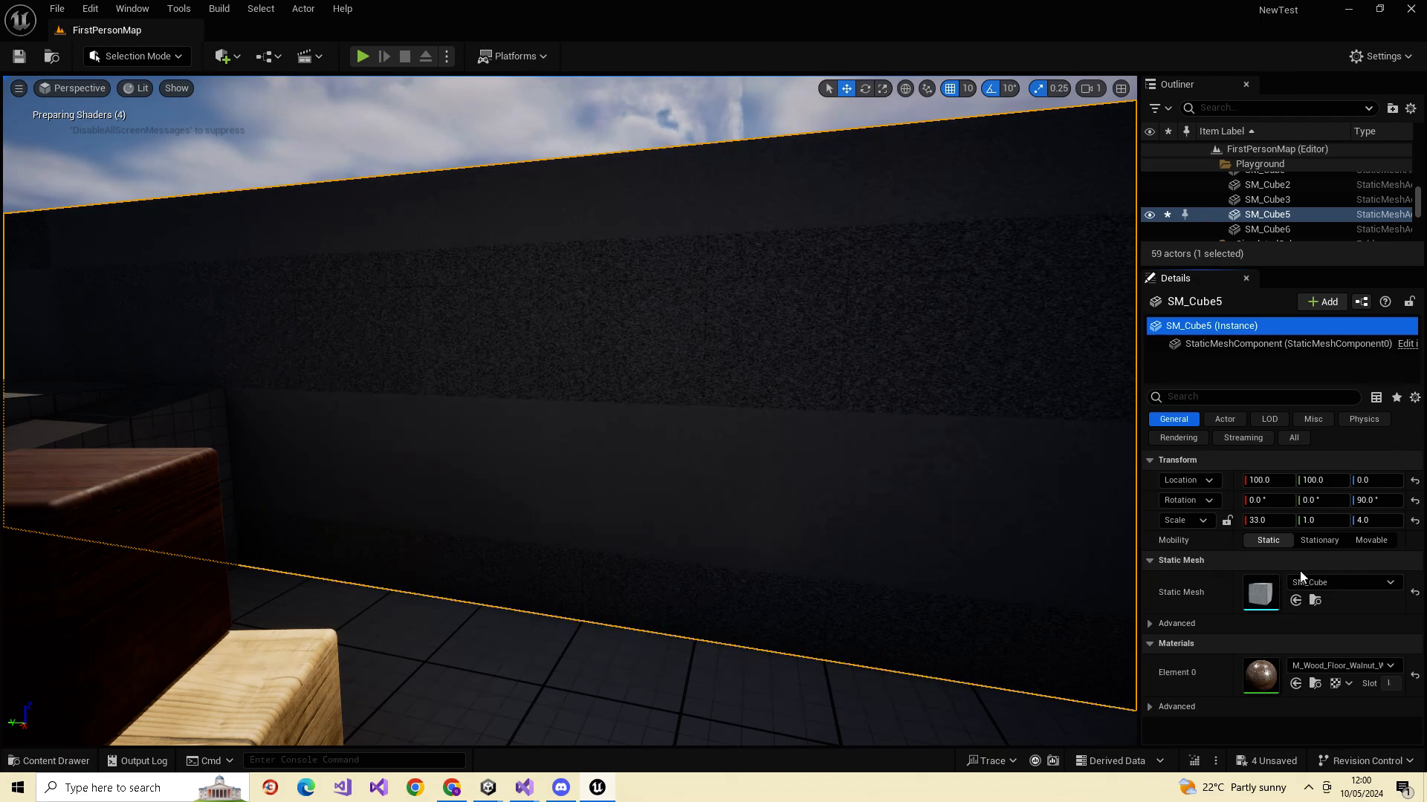
right_click_drag(914, 576, 952, 586)
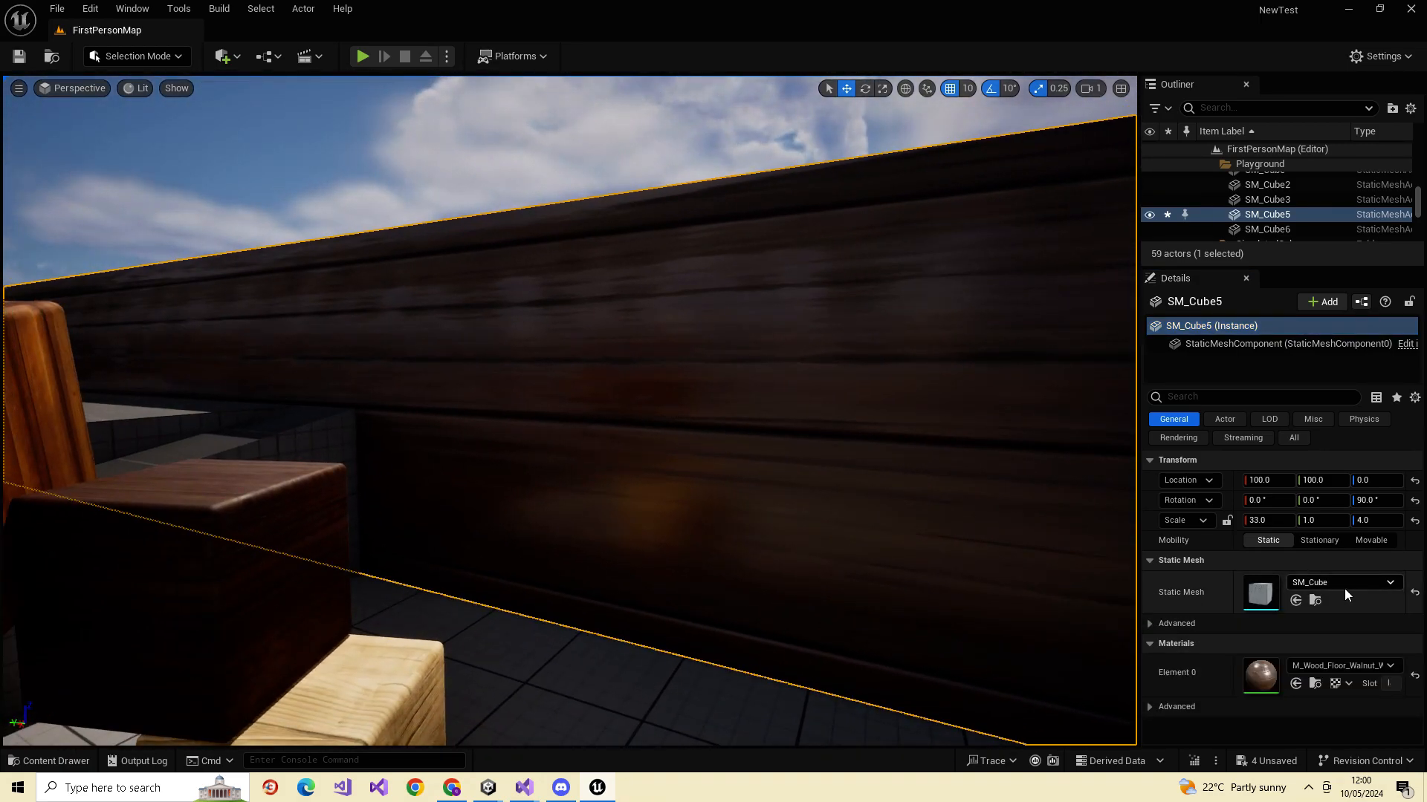
- Change the wall's material to M_Water_Ocean and look at its reflective surface
left_click(1343, 666)
scroll(1301, 550, "up", 2)
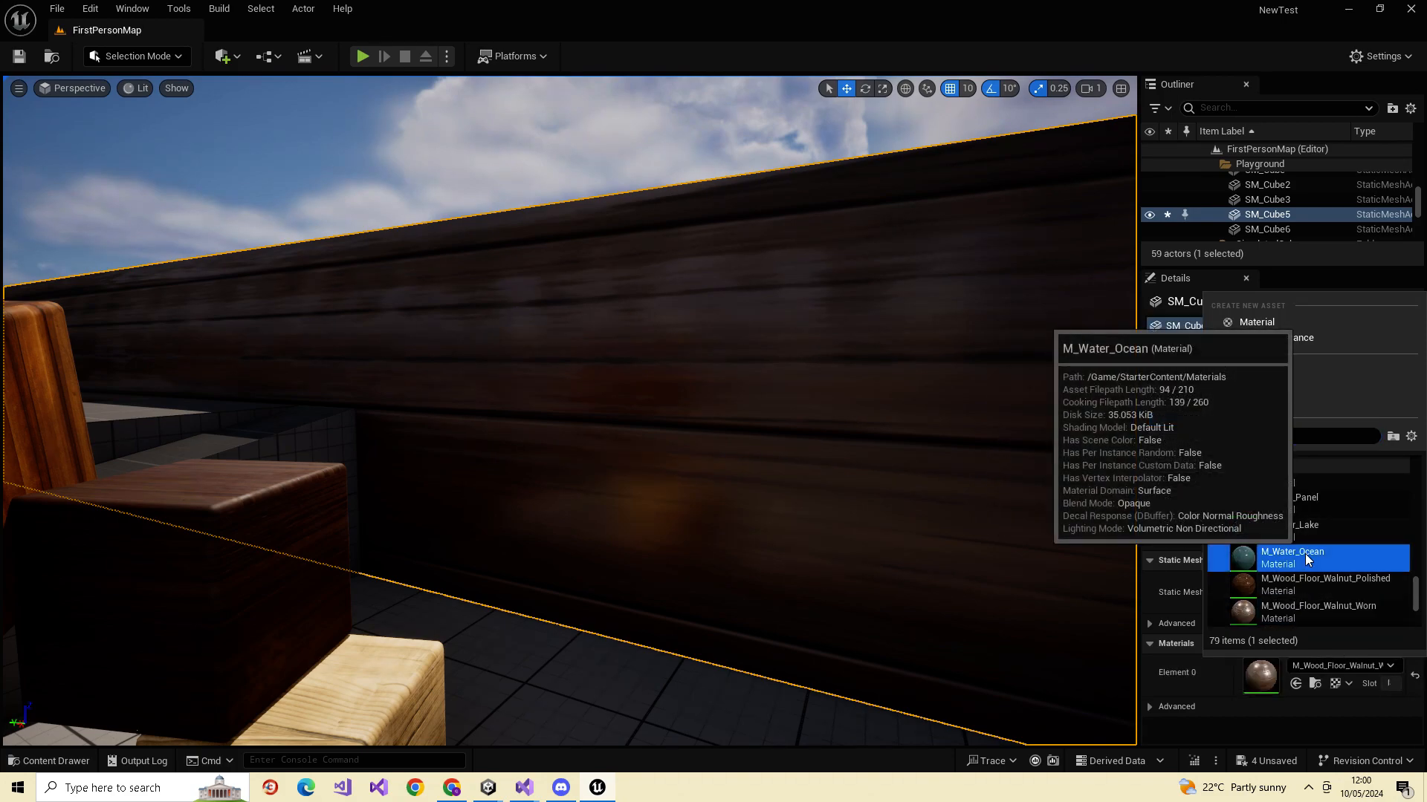
left_click(1301, 556)
right_click_drag(742, 549, 1120, 588)
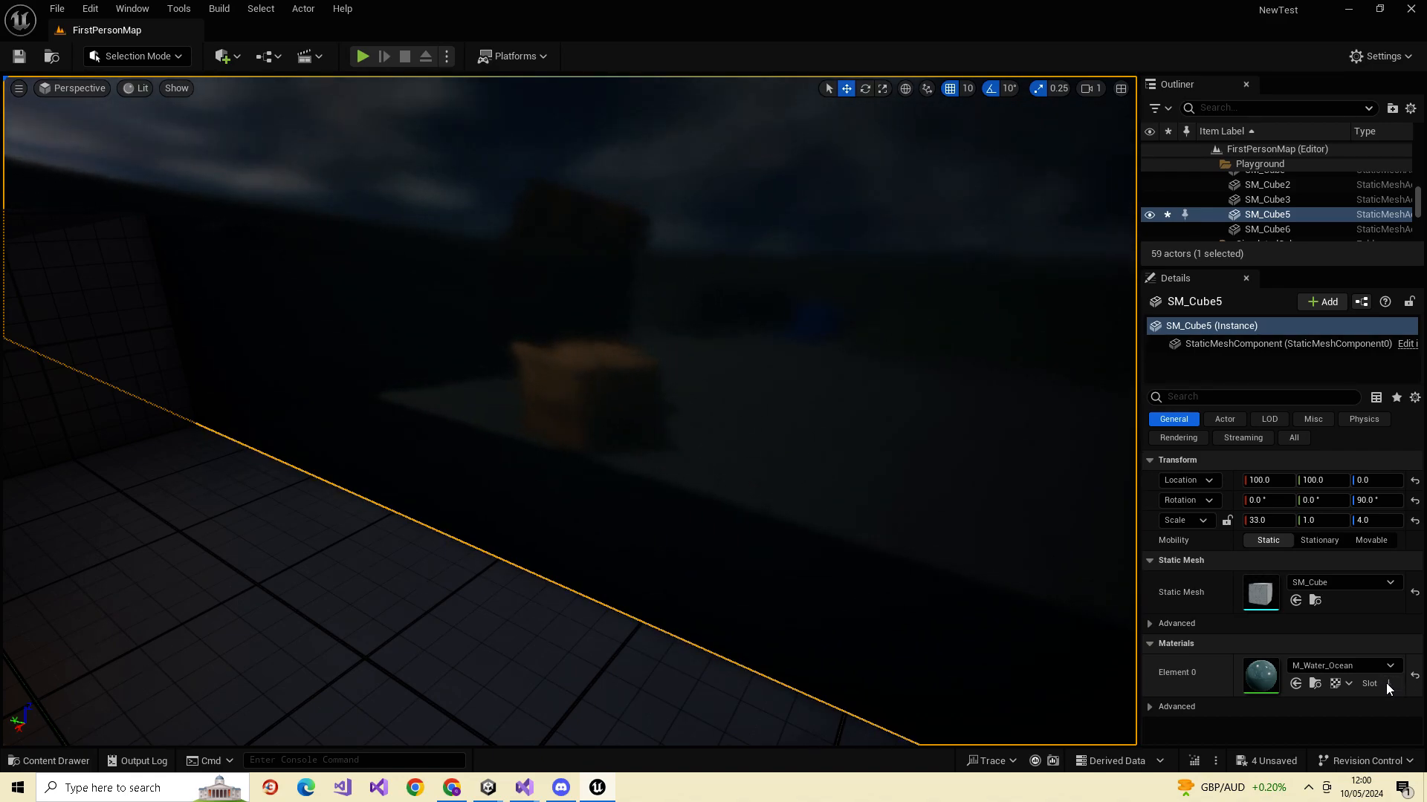
- Open the wall's M_Water_Ocean material for editing
left_click(1348, 685)
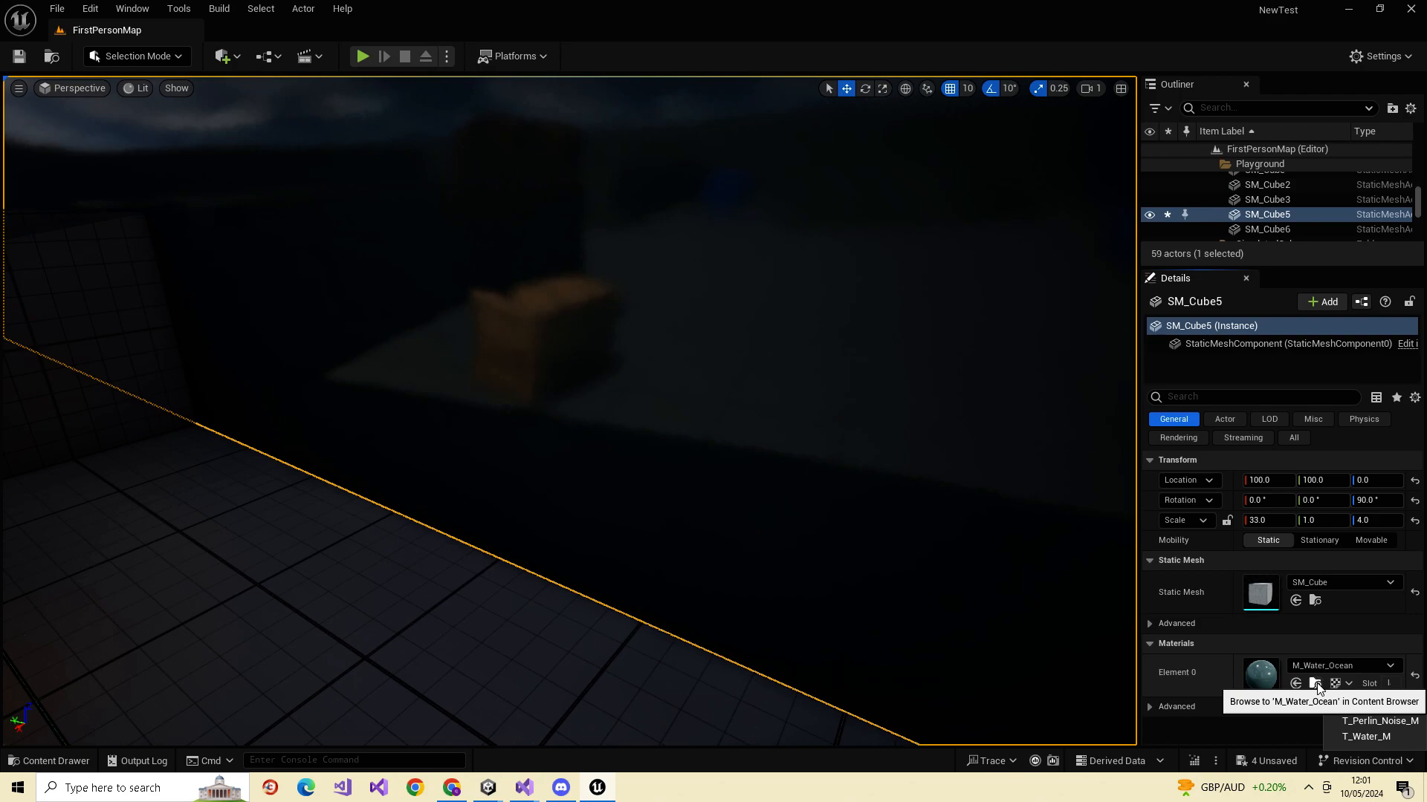
left_click(1251, 679)
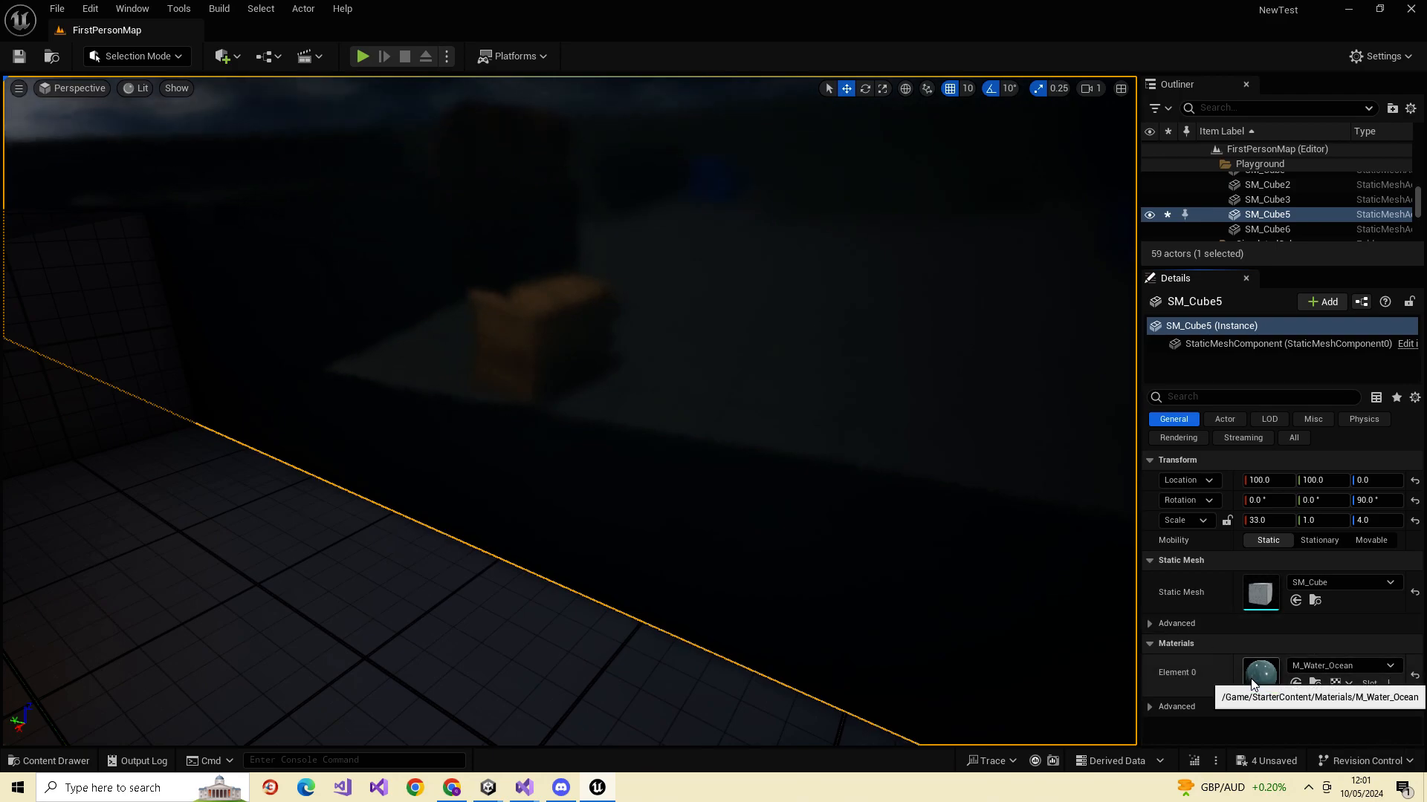
double_click(1288, 676)
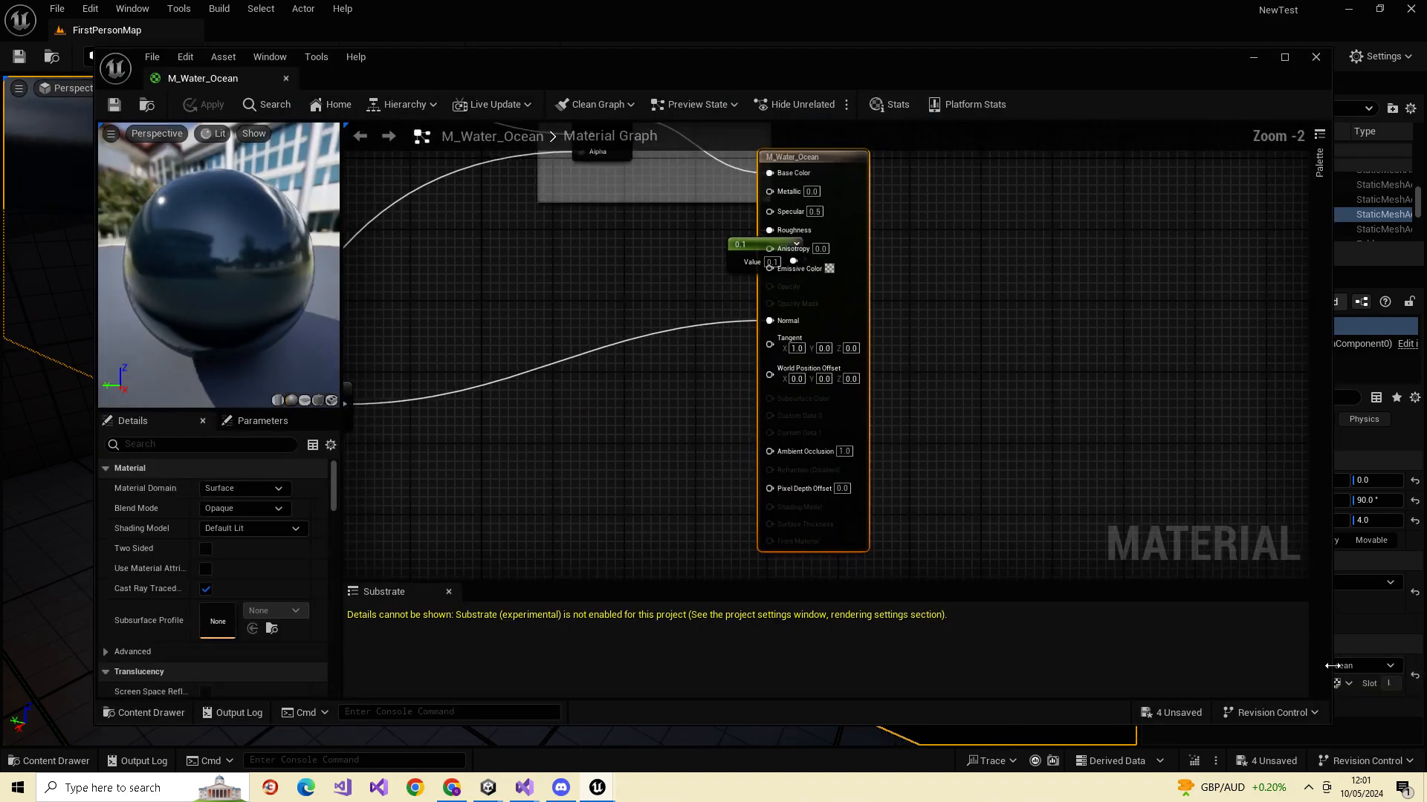
- Examine the M_Water_Ocean node graph and move the 0.1 constant node clear of the material output node
scroll(1087, 500, "down", 3)
scroll(975, 405, "down", 3)
scroll(910, 419, "up", 1)
right_click_drag(680, 426, 781, 446)
scroll(778, 449, "up", 3)
right_click_drag(873, 385, 1000, 606)
right_click_drag(757, 537, 987, 542)
right_click_drag(1119, 497, 343, 293)
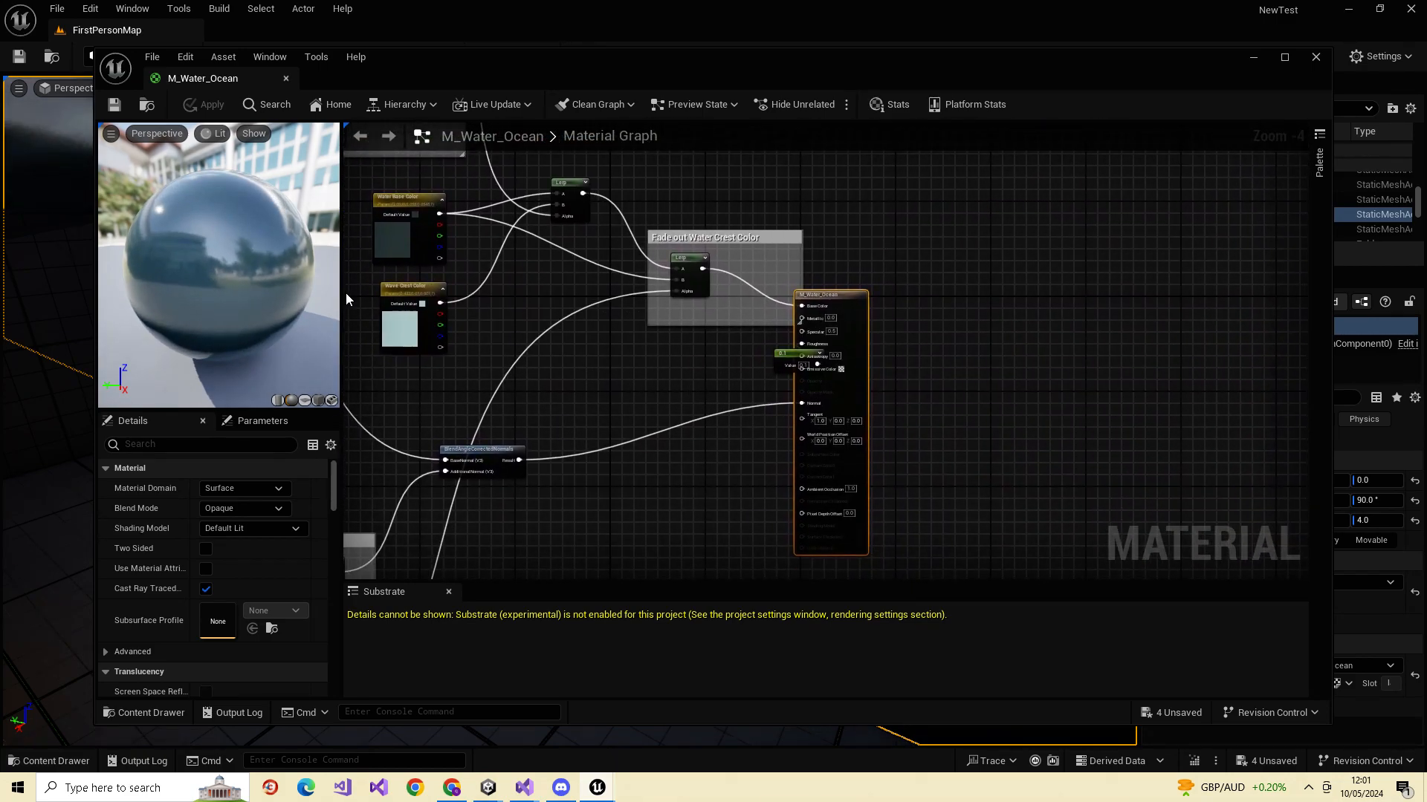
scroll(929, 359, "up", 1)
right_click_drag(924, 382, 1045, 313)
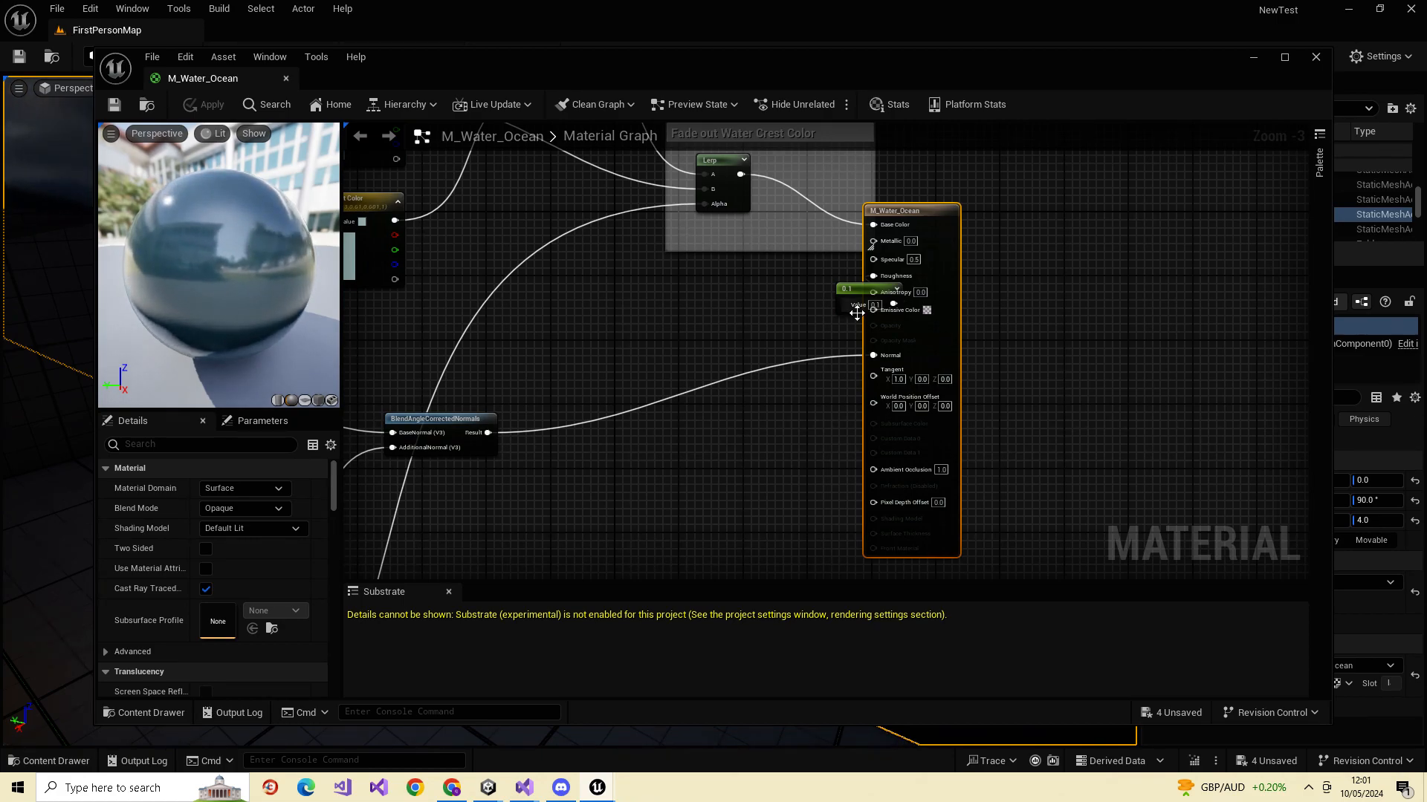
left_click_drag(855, 294, 684, 304)
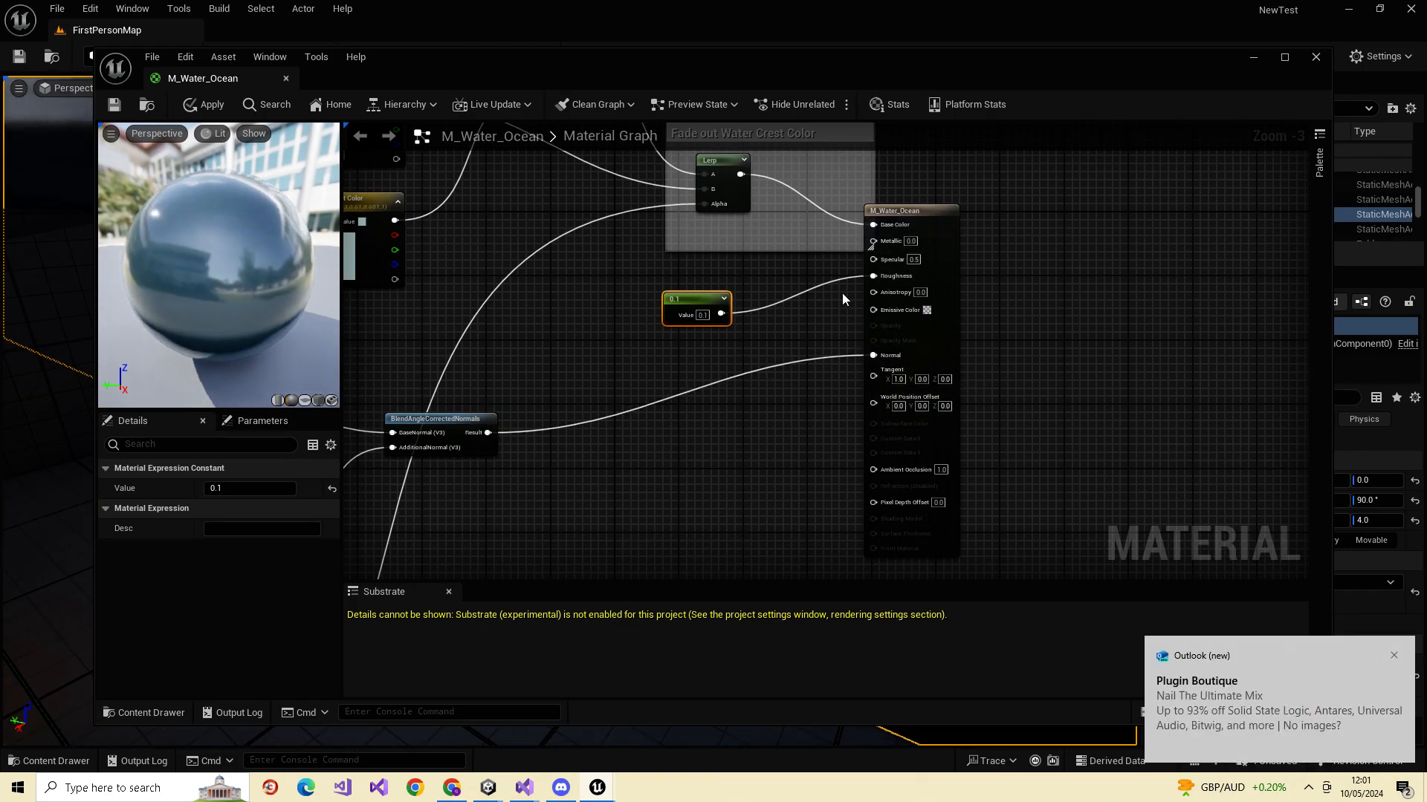
- Try to detach the link between the BlendAngleCorrectedNormals result and the material's Normal input
mouse_move(874, 355)
left_mouse_down()
mouse_move(783, 356)
mouse_move(857, 359)
left_mouse_up()
left_click(874, 355)
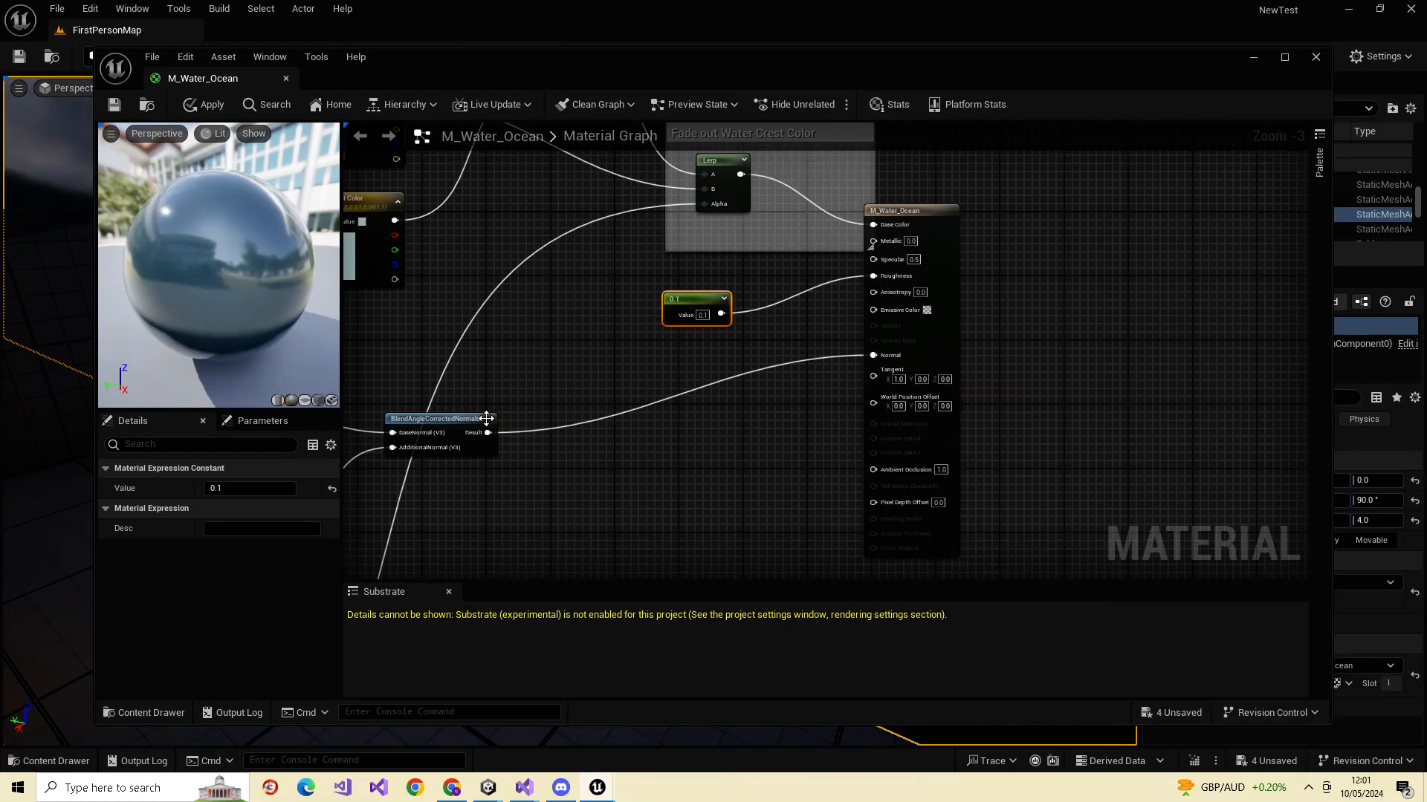
left_click(529, 435)
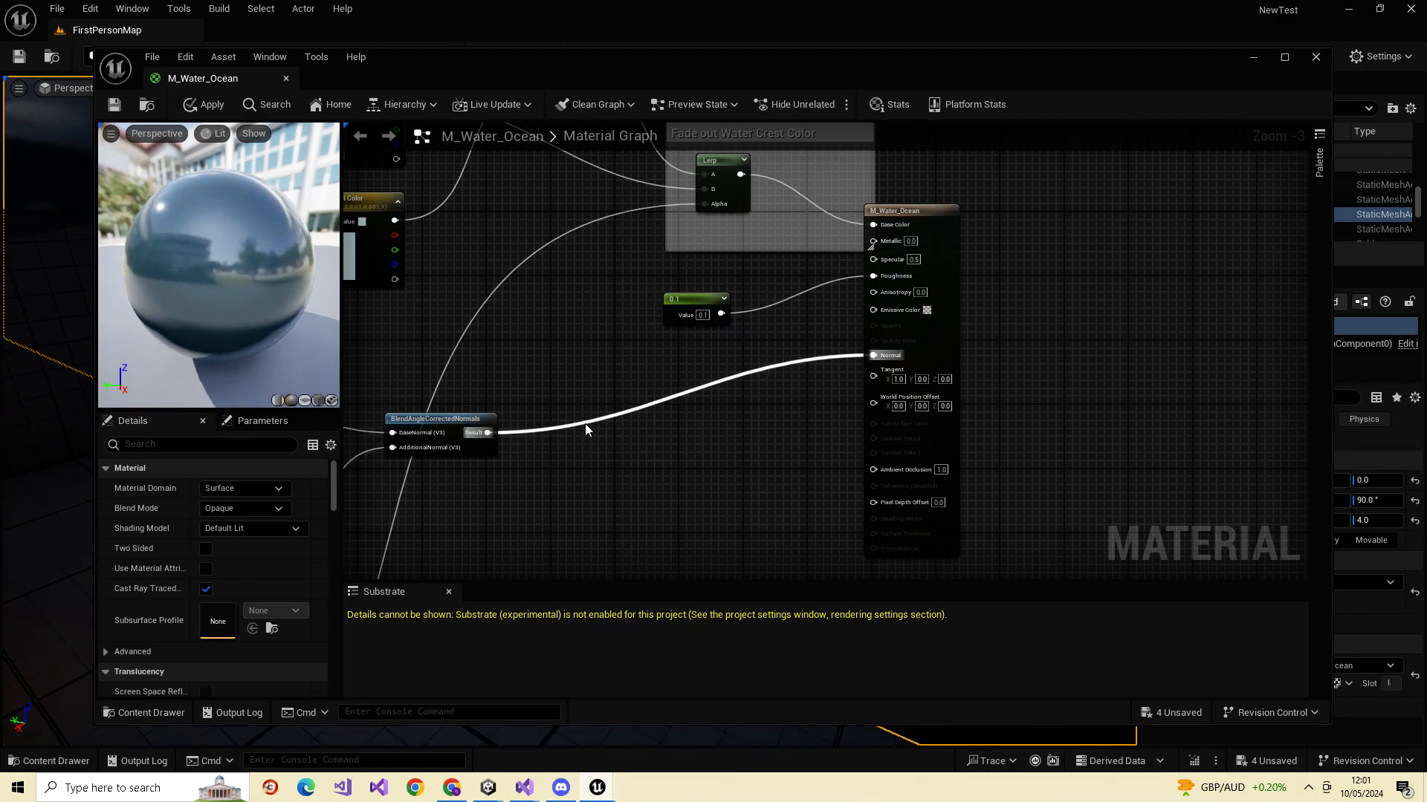
right_click(586, 425)
left_click_drag(873, 356, 717, 358)
left_click_drag(488, 433, 562, 385)
left_click(528, 431)
right_click(631, 481)
left_click(585, 418)
right_click(585, 423)
left_click(566, 429)
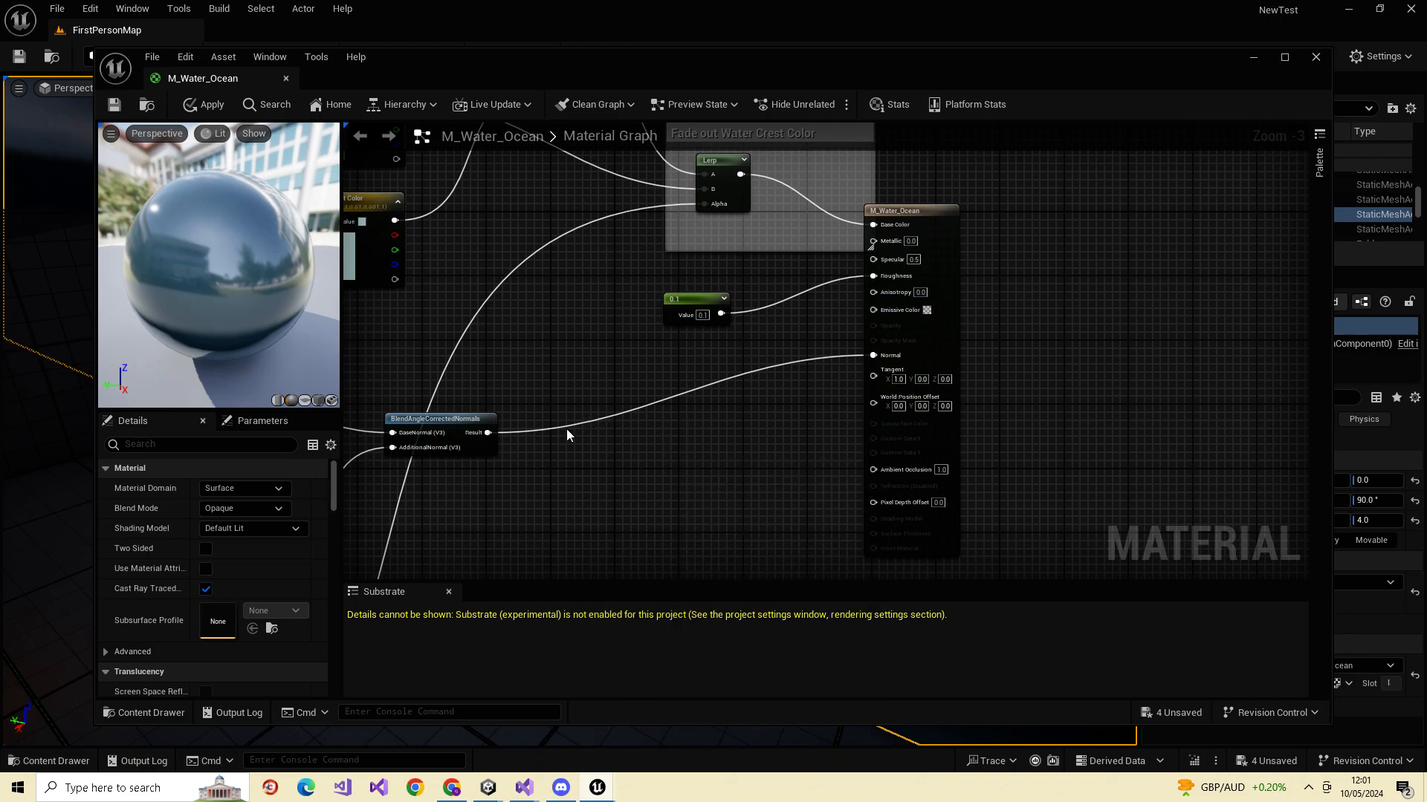
- Delete the BlendAngleCorrectedNormals link to the Normal input, and reconnect the result to Normal
double_click(565, 428)
key("Delete")
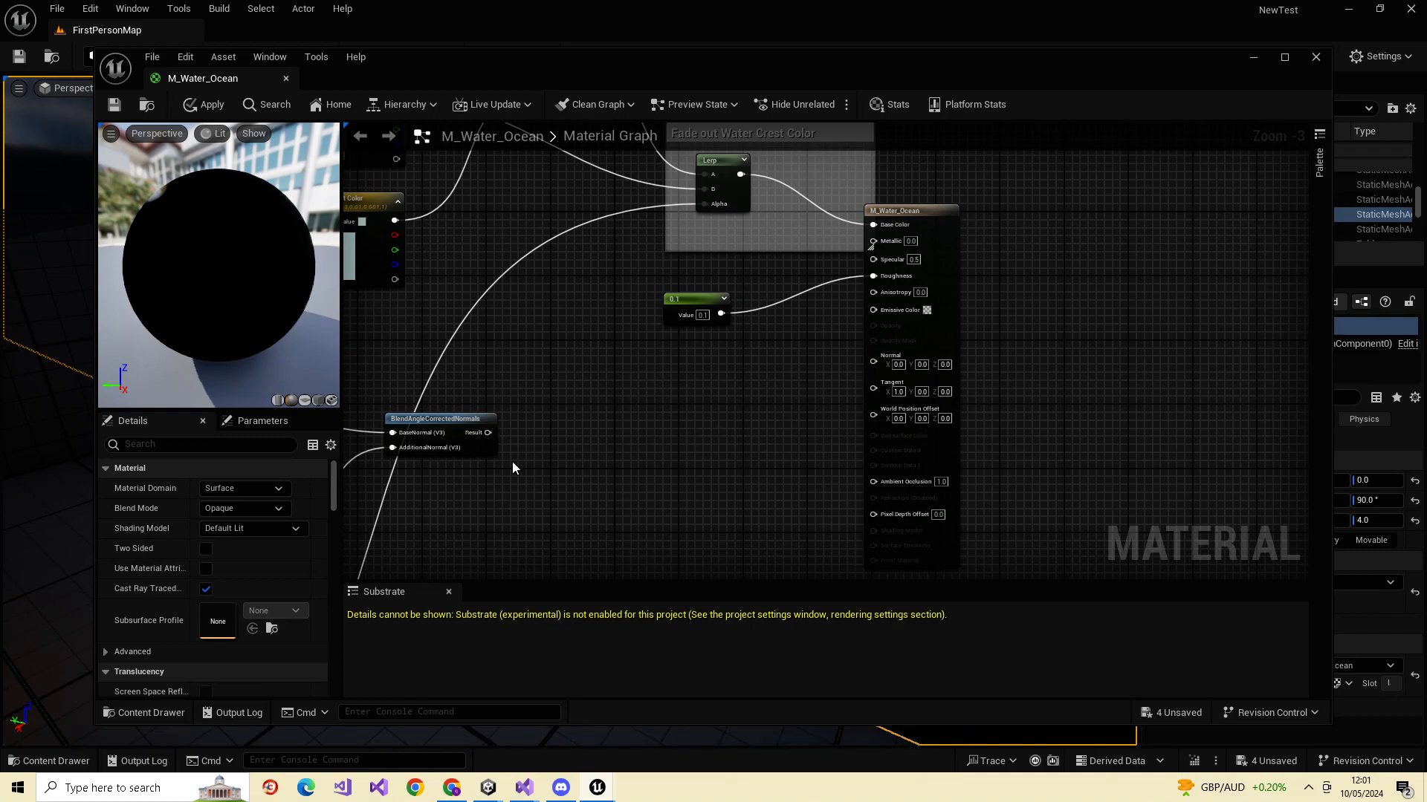
left_click_drag(489, 432, 871, 361)
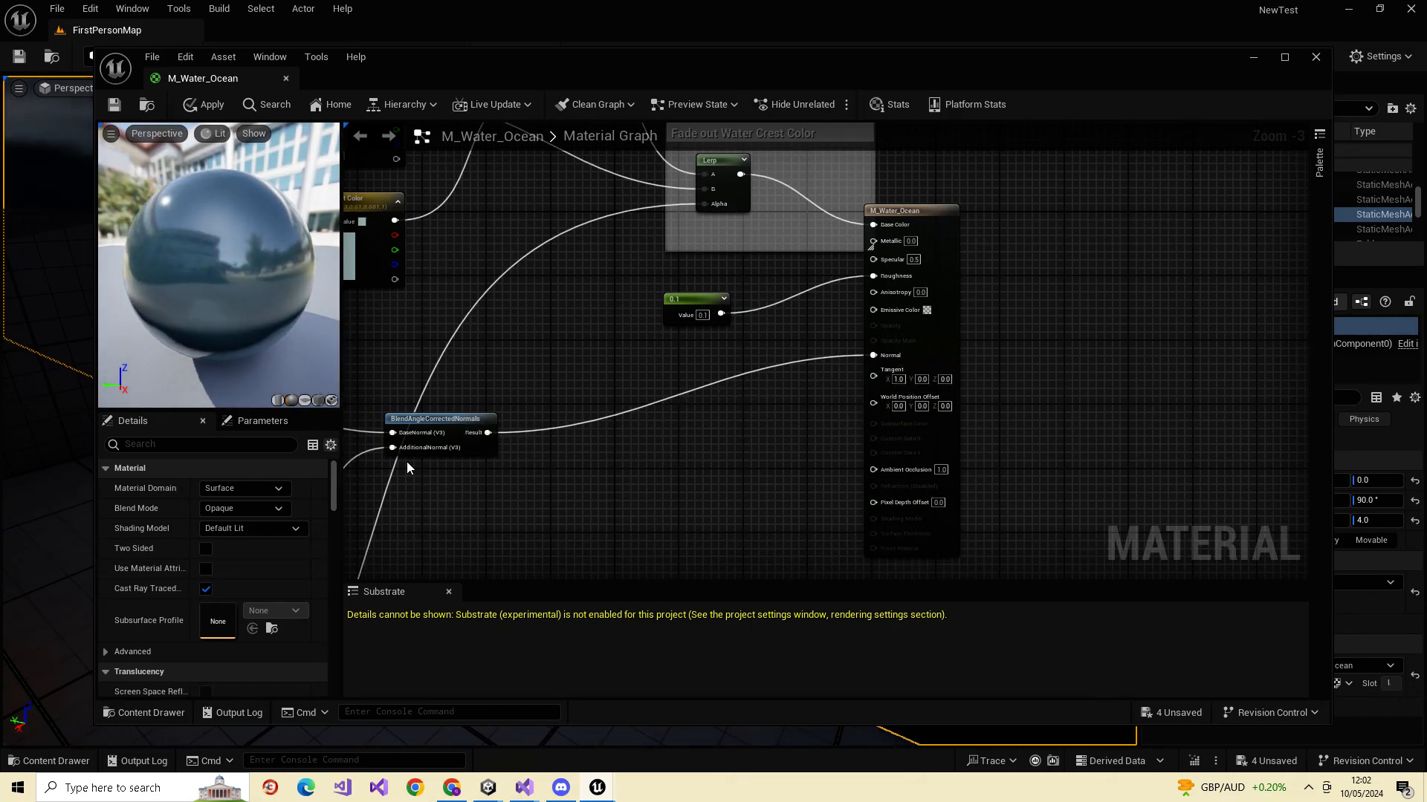
- Examine the wave nodes feeding the Normal input and close M_Water_Ocean without applying the changes
right_click_drag(535, 462, 1309, 417)
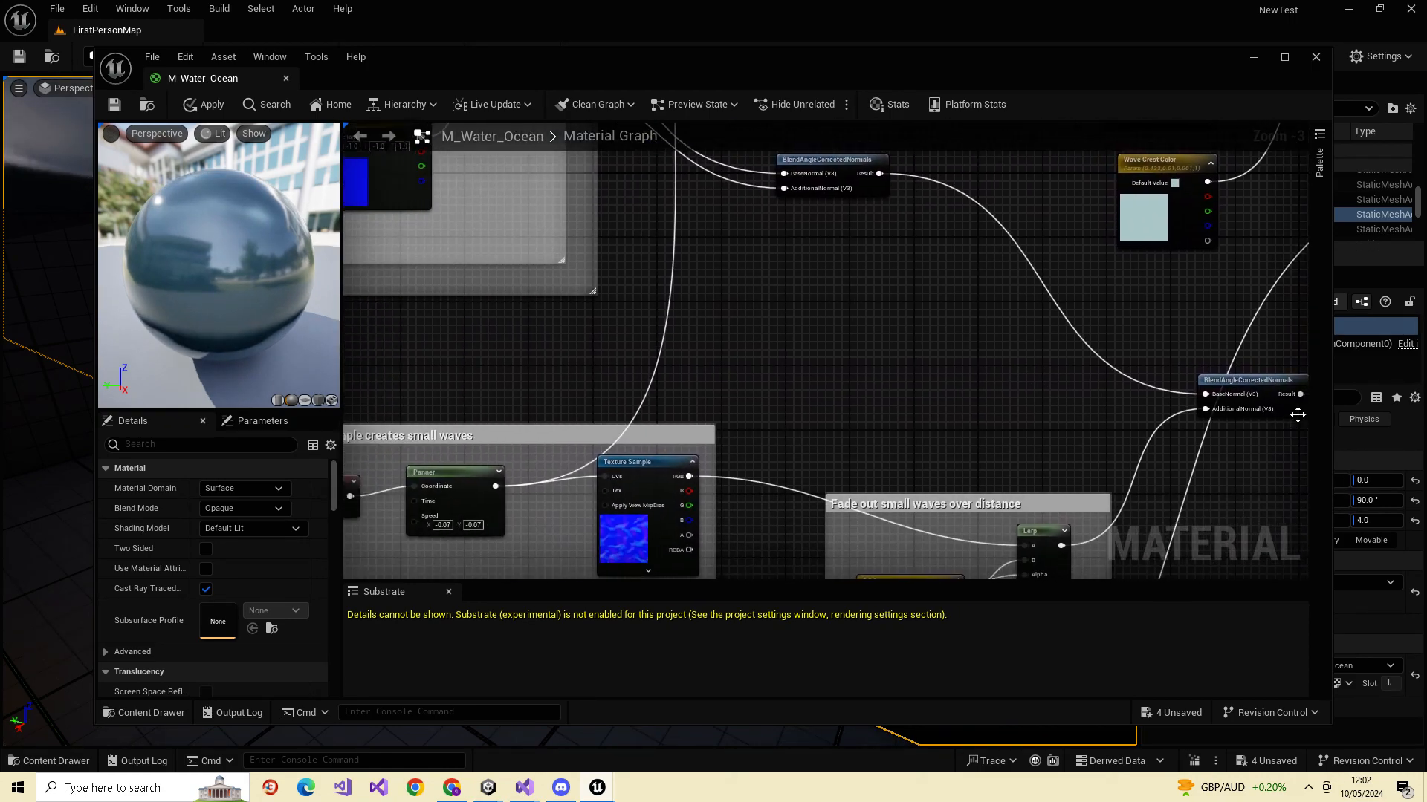
right_click_drag(592, 376, 1300, 126)
right_click_drag(1041, 297, 935, 239)
right_click_drag(1264, 386, 80, 296)
right_click_drag(569, 280, 462, 449)
right_click_drag(981, 496, 680, 195)
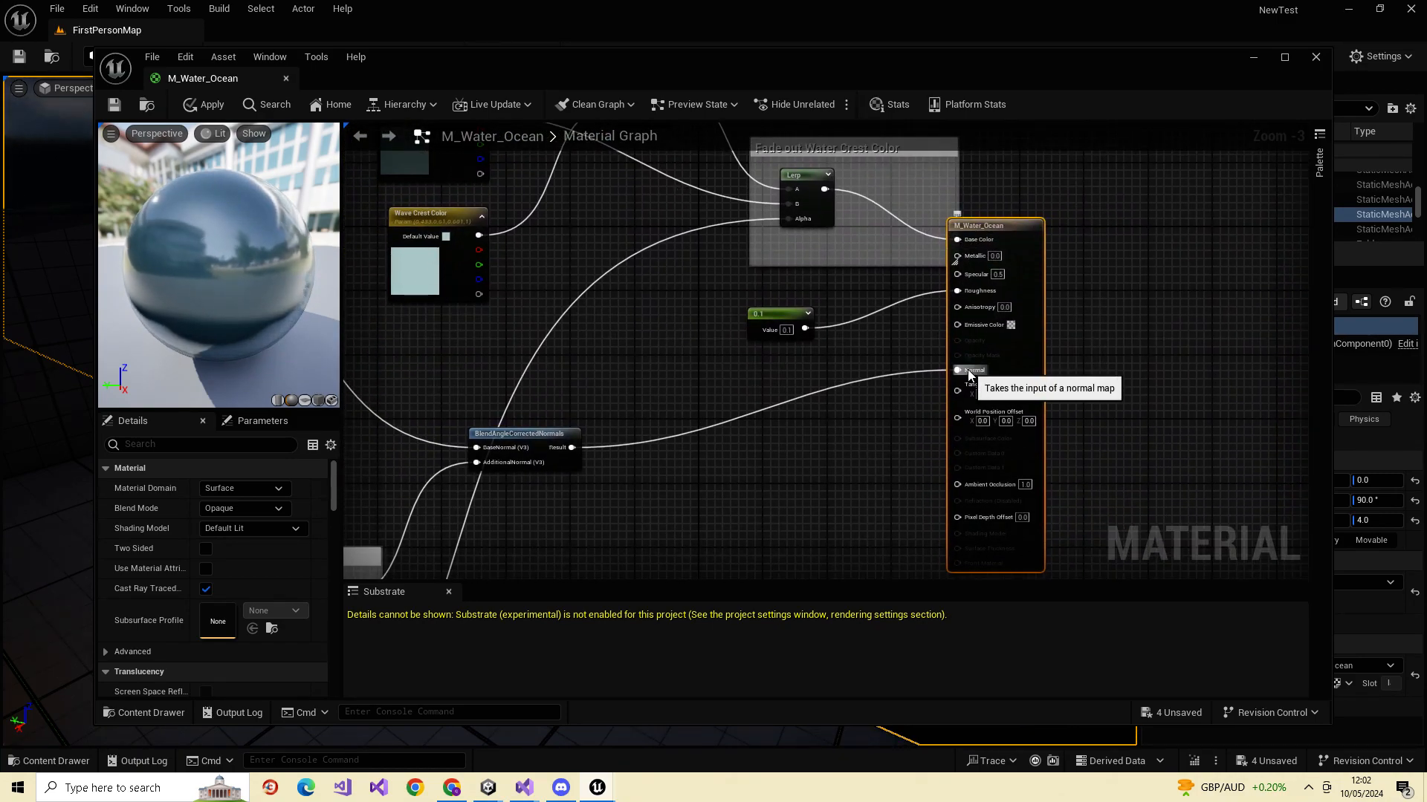
right_click_drag(633, 332, 843, 358)
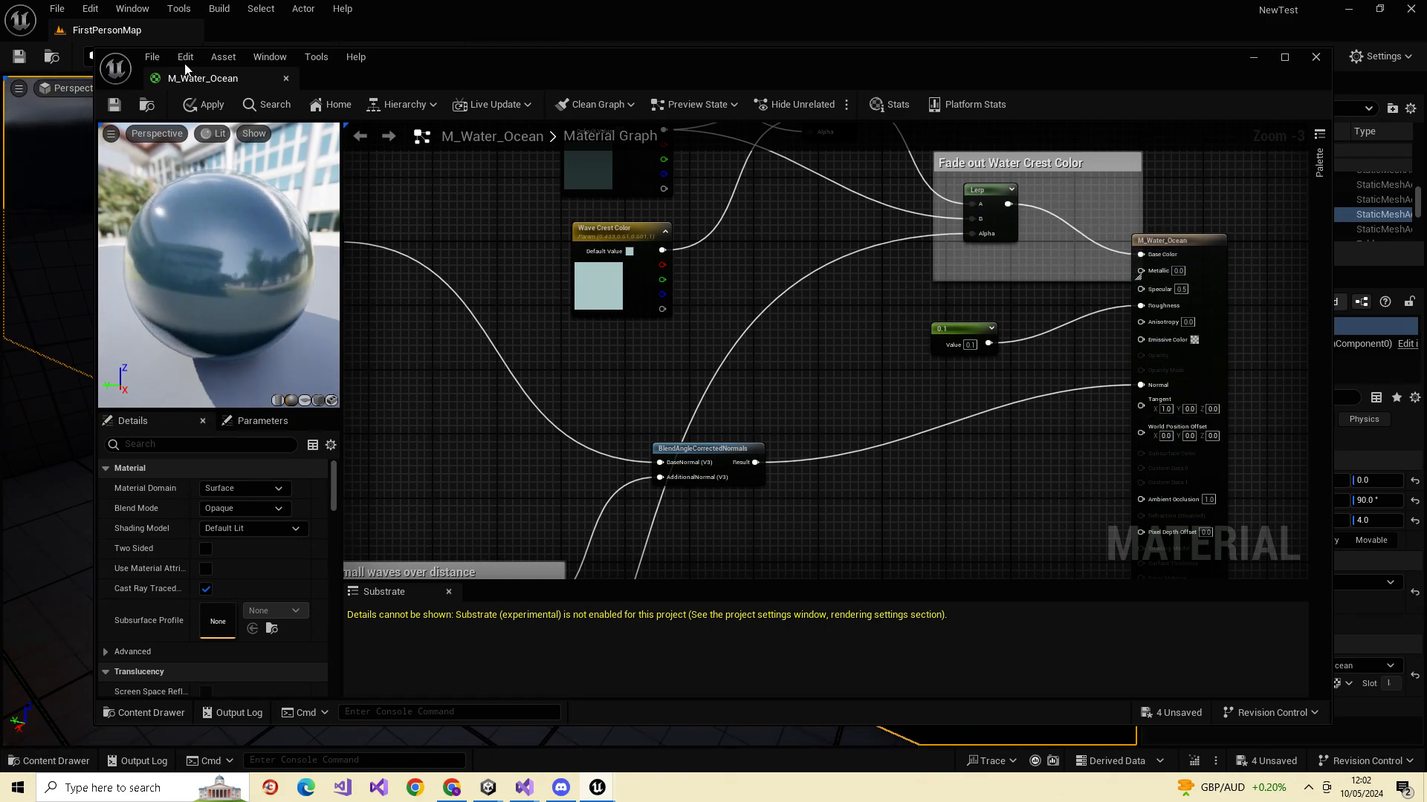
left_click(1317, 58)
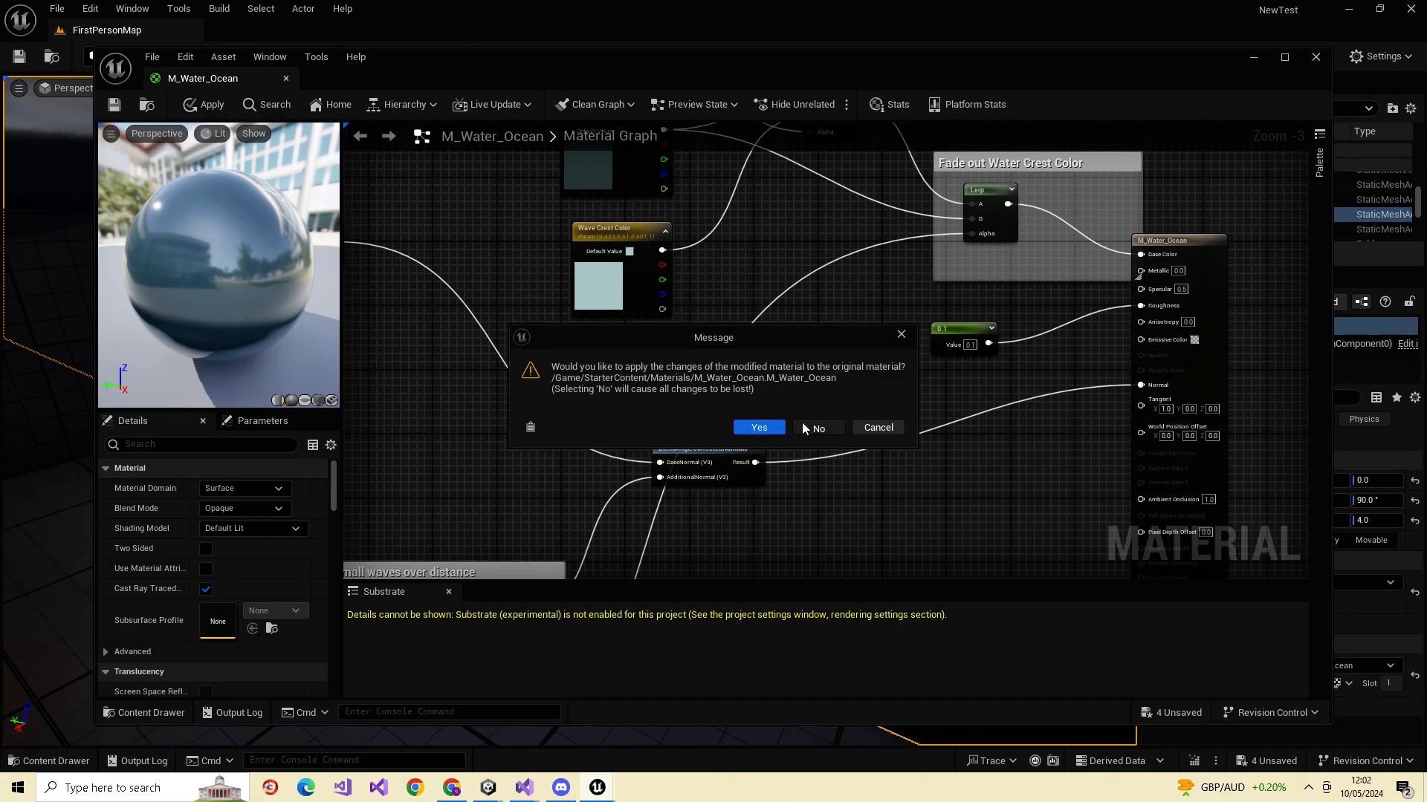
left_click(803, 427)
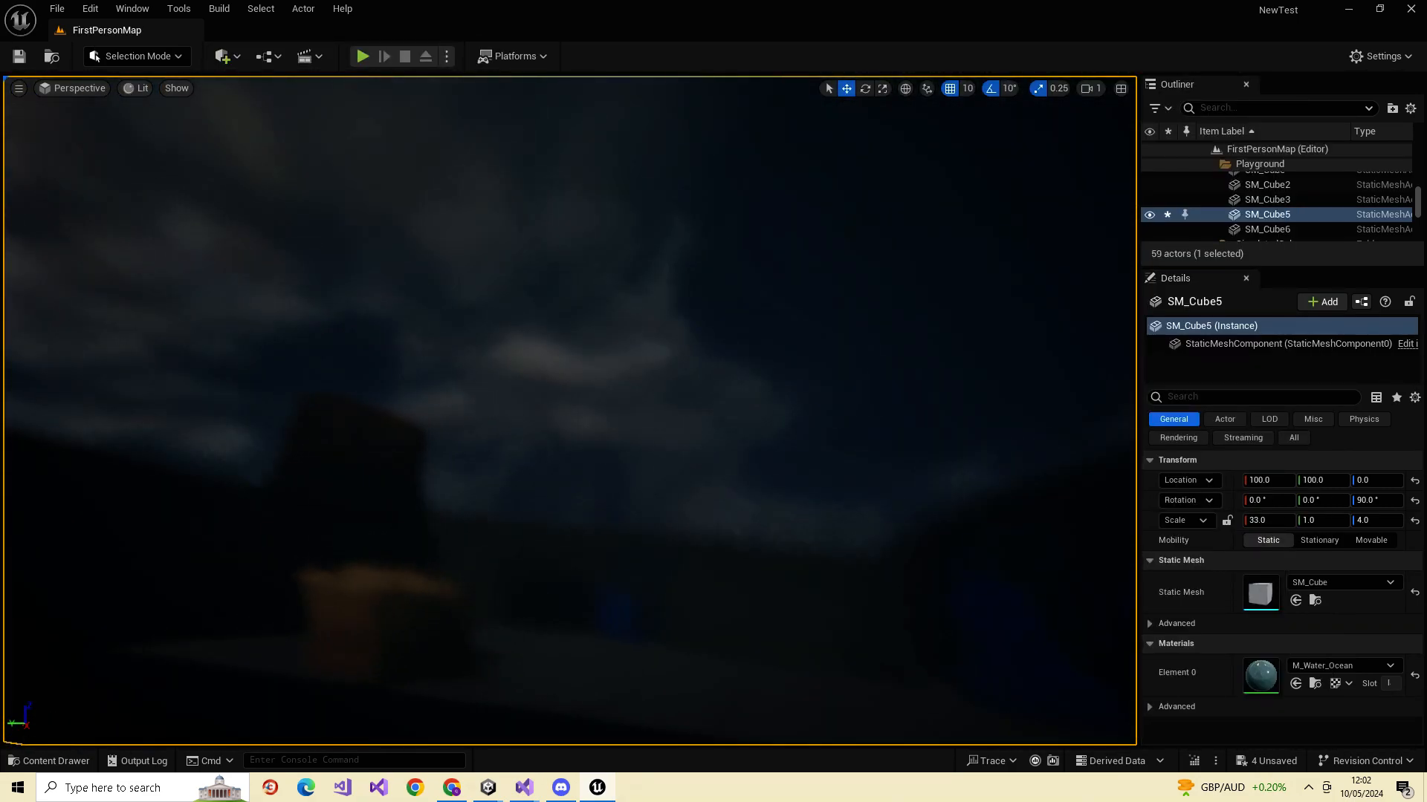
- Select the tilted oak cube, SM_ChamferCube17, and open its M_Wood_Oak material for editing
key("s")
right_click_drag(803, 426, 877, 468)
key("w")
key("s")
left_click(111, 396)
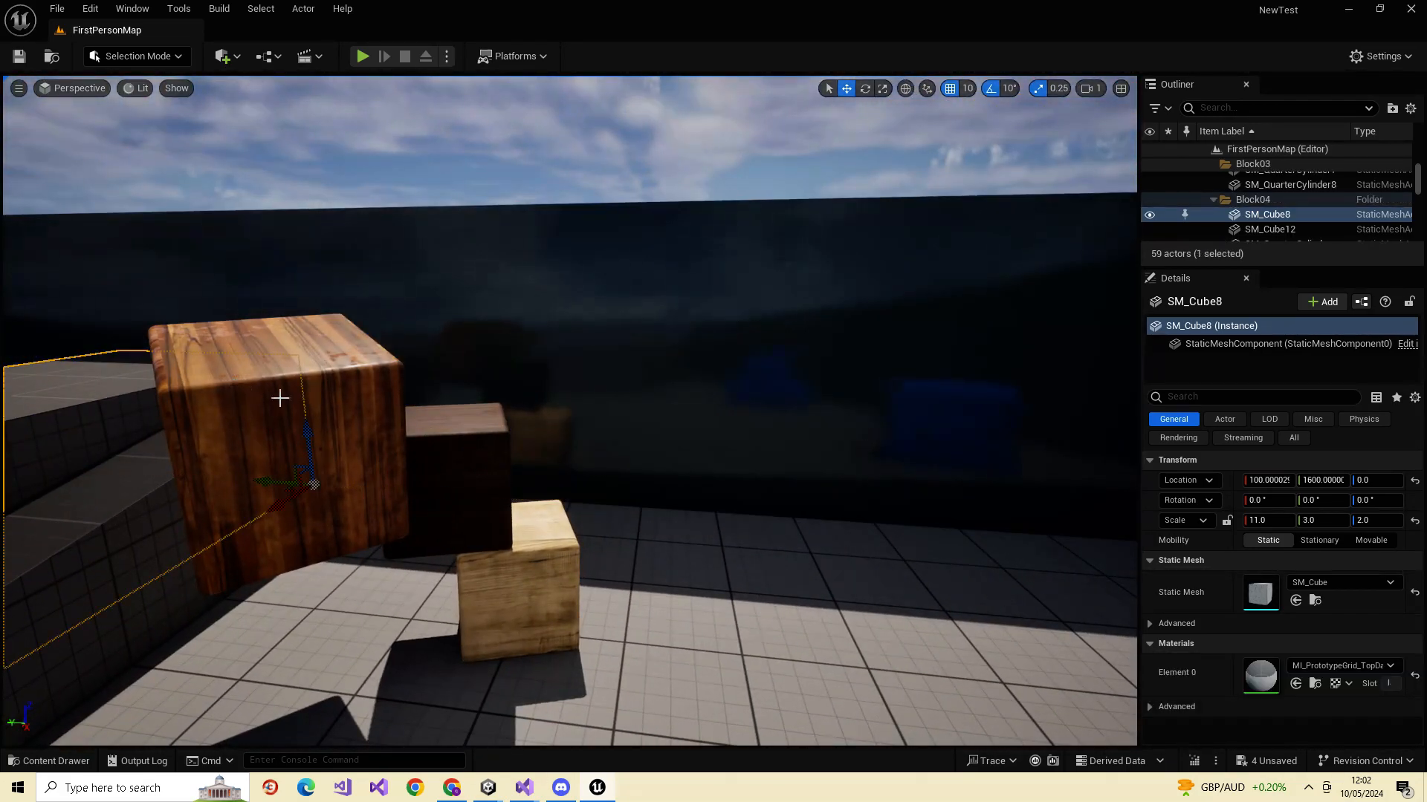
left_click(263, 394)
left_click(1331, 666)
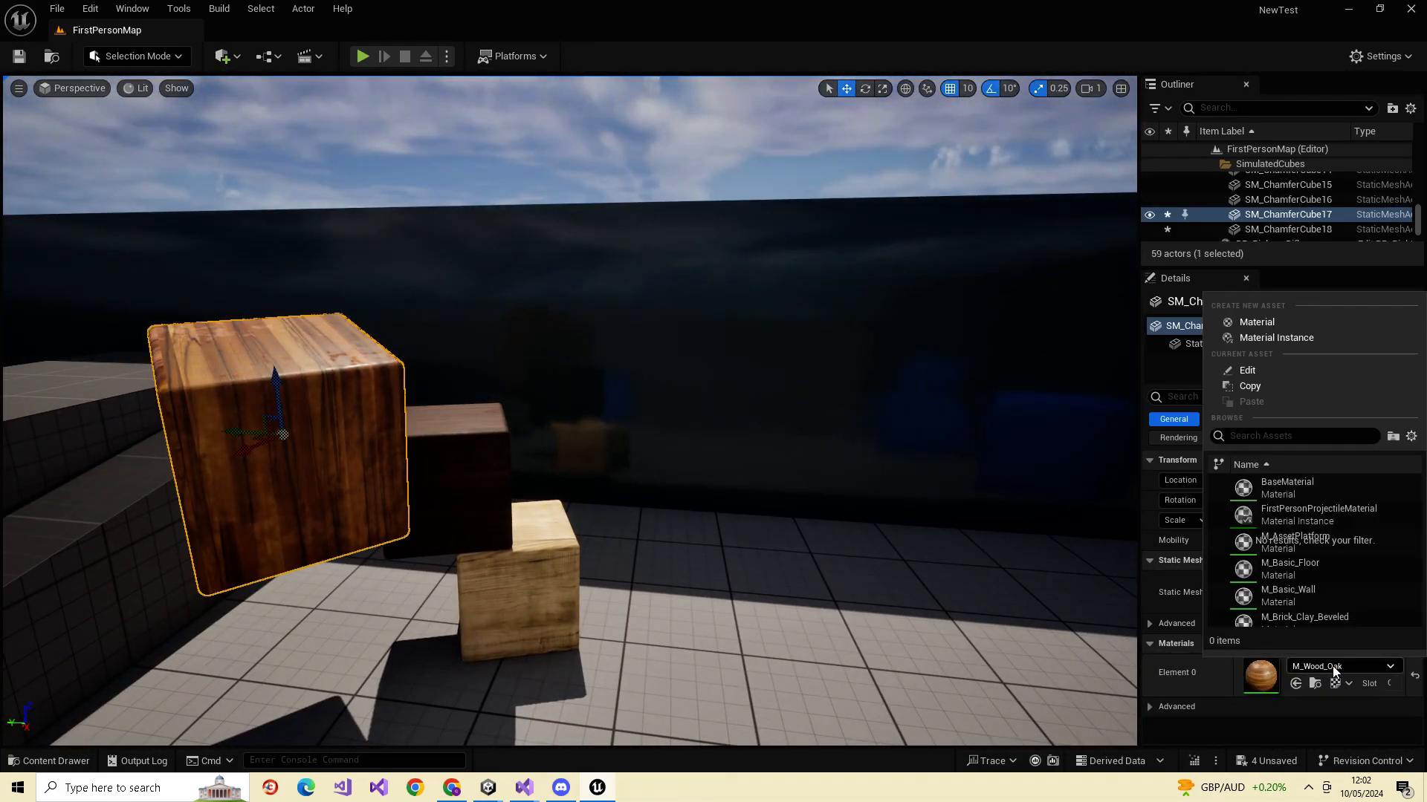
left_click(1331, 665)
double_click(1258, 673)
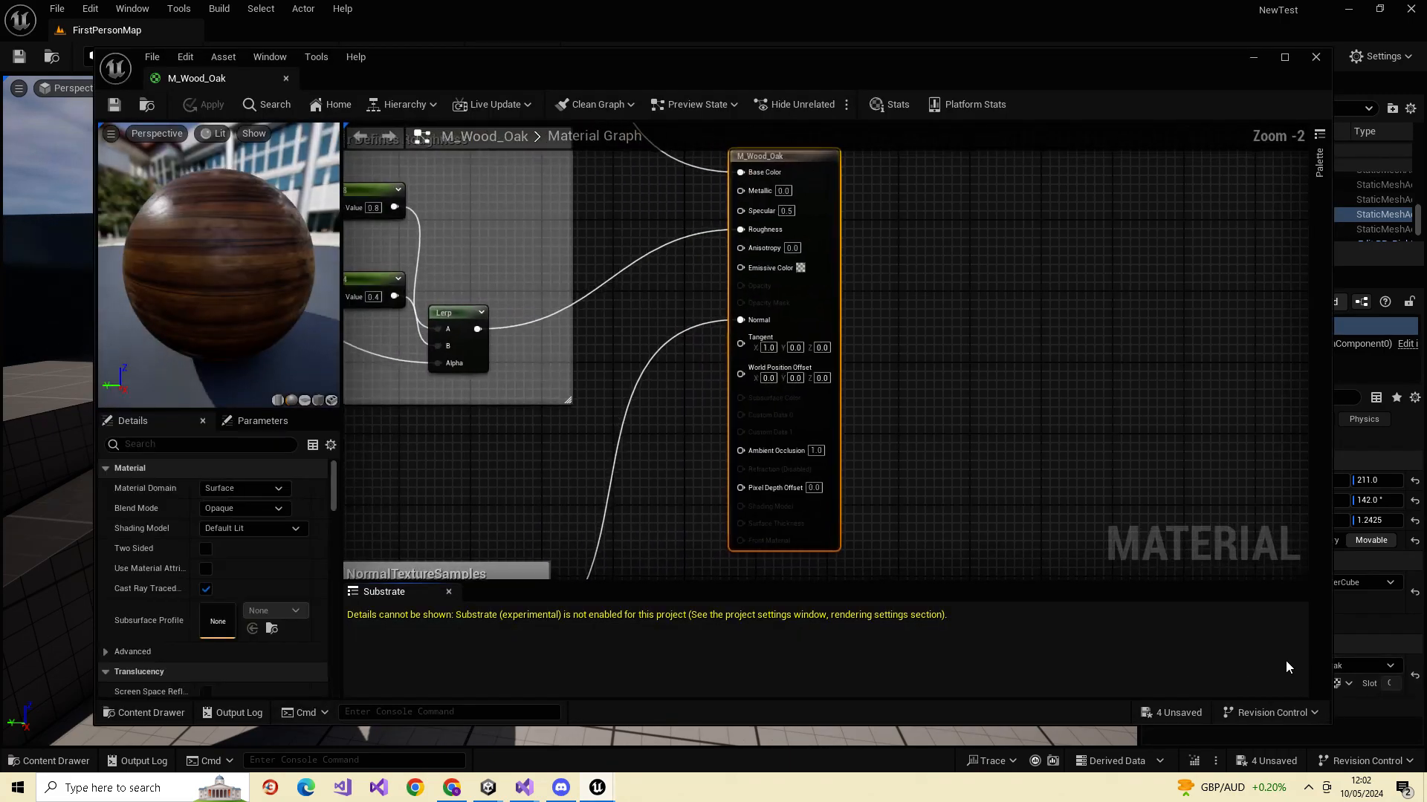
- Examine the M_Wood_Oak graph from the Macro Texture Variation group through to the base color texture samples
right_click_drag(614, 417, 672, 581)
scroll(565, 466, "up", 5)
right_click_drag(684, 427, 624, 667)
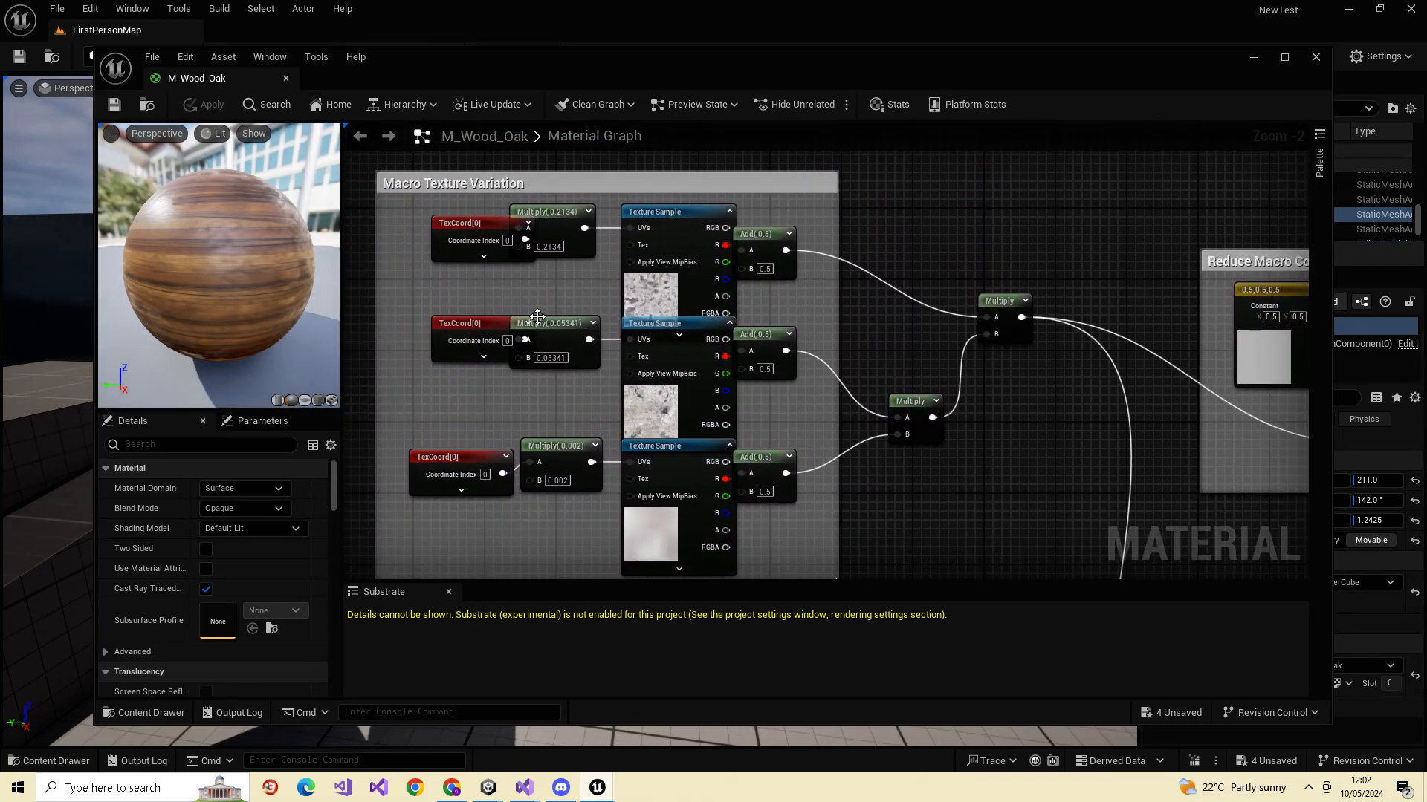
right_click_drag(1037, 452, 535, 249)
right_click_drag(1061, 512, 865, 382)
scroll(1030, 370, "down", 2)
right_click_drag(1012, 470, 917, 377)
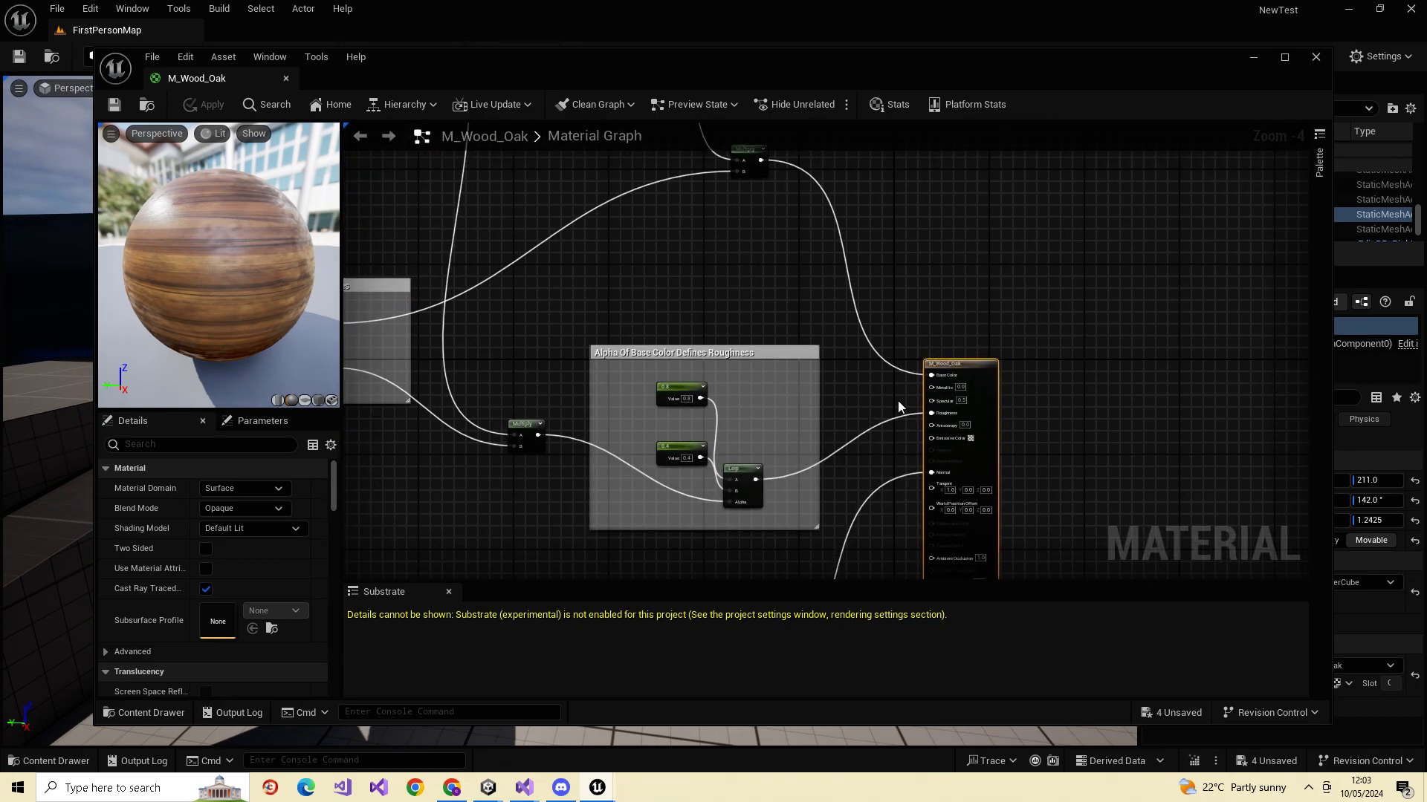
right_click_drag(846, 427, 1143, 445)
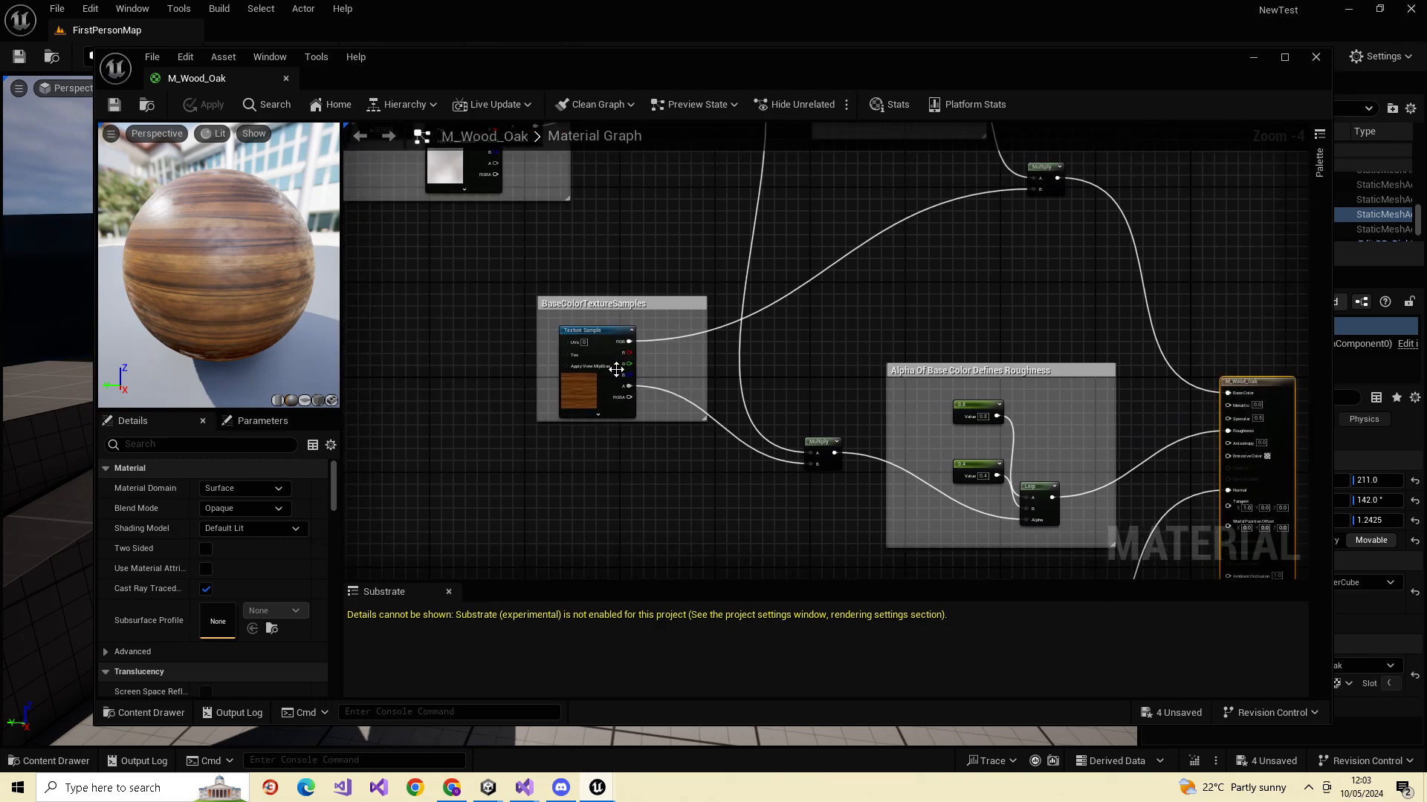
- Inspect the base color Texture Sample node and follow the roughness group's connection into the material's Roughness input
left_click(574, 380)
scroll(691, 498, "up", 4)
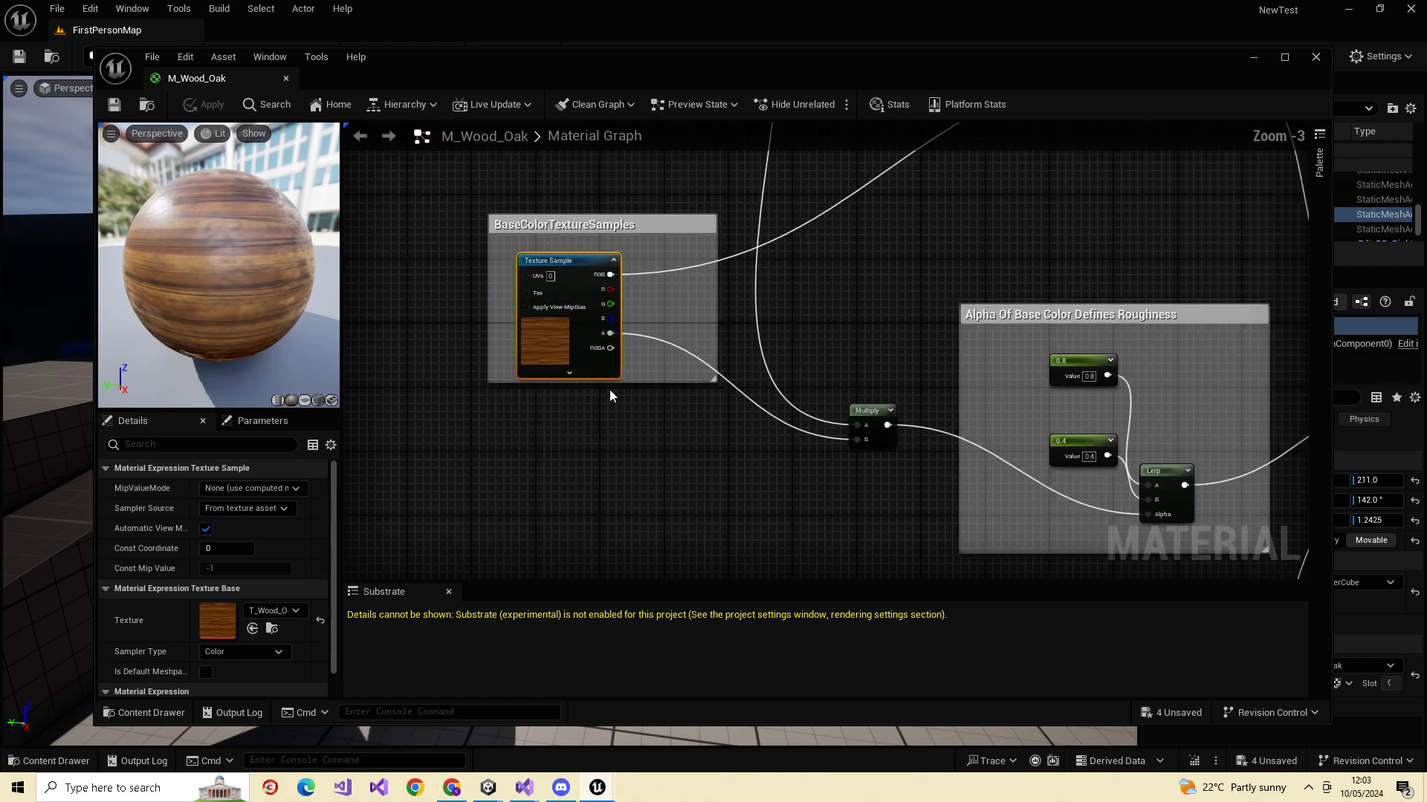
right_click_drag(834, 517, 449, 435)
scroll(1107, 372, "down", 3)
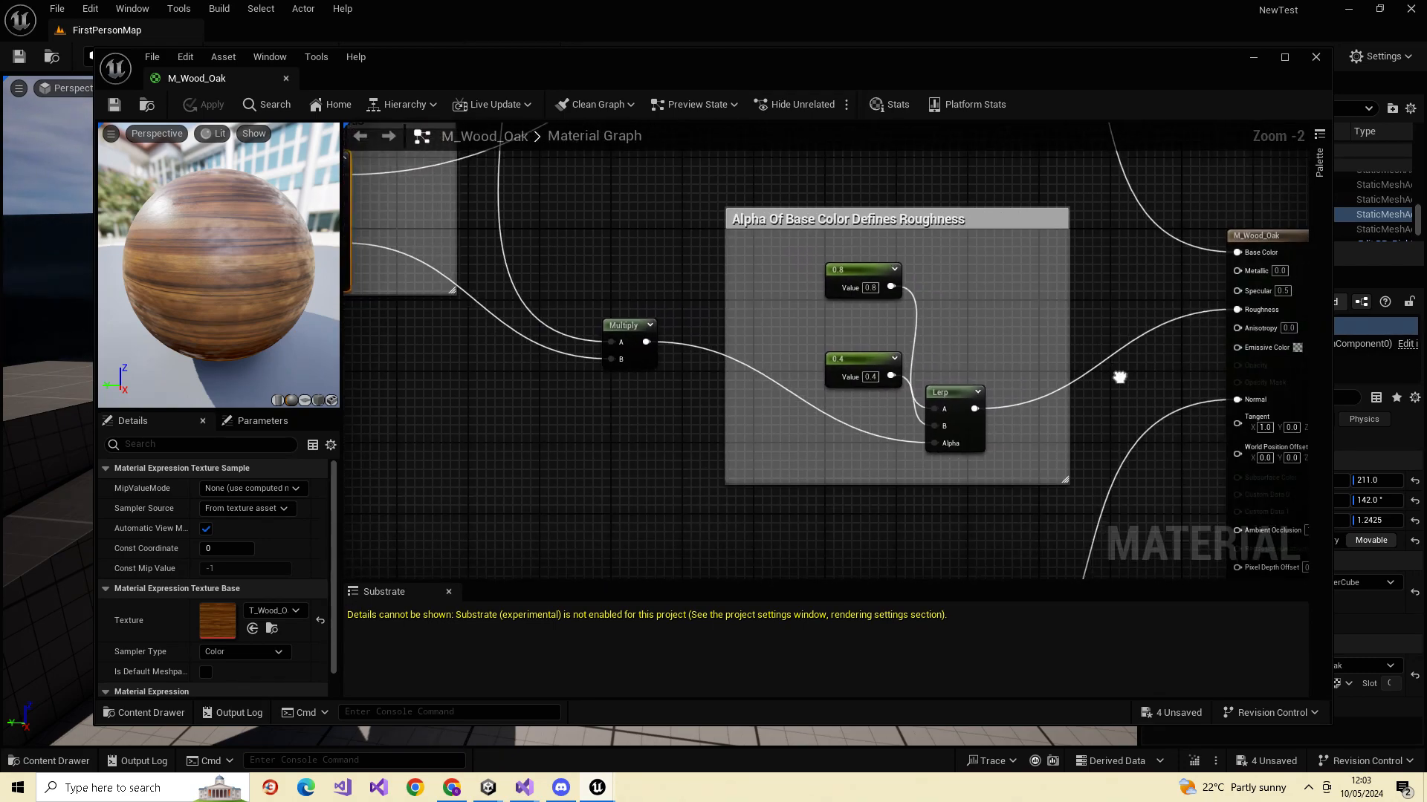
right_click_drag(1130, 382, 860, 414)
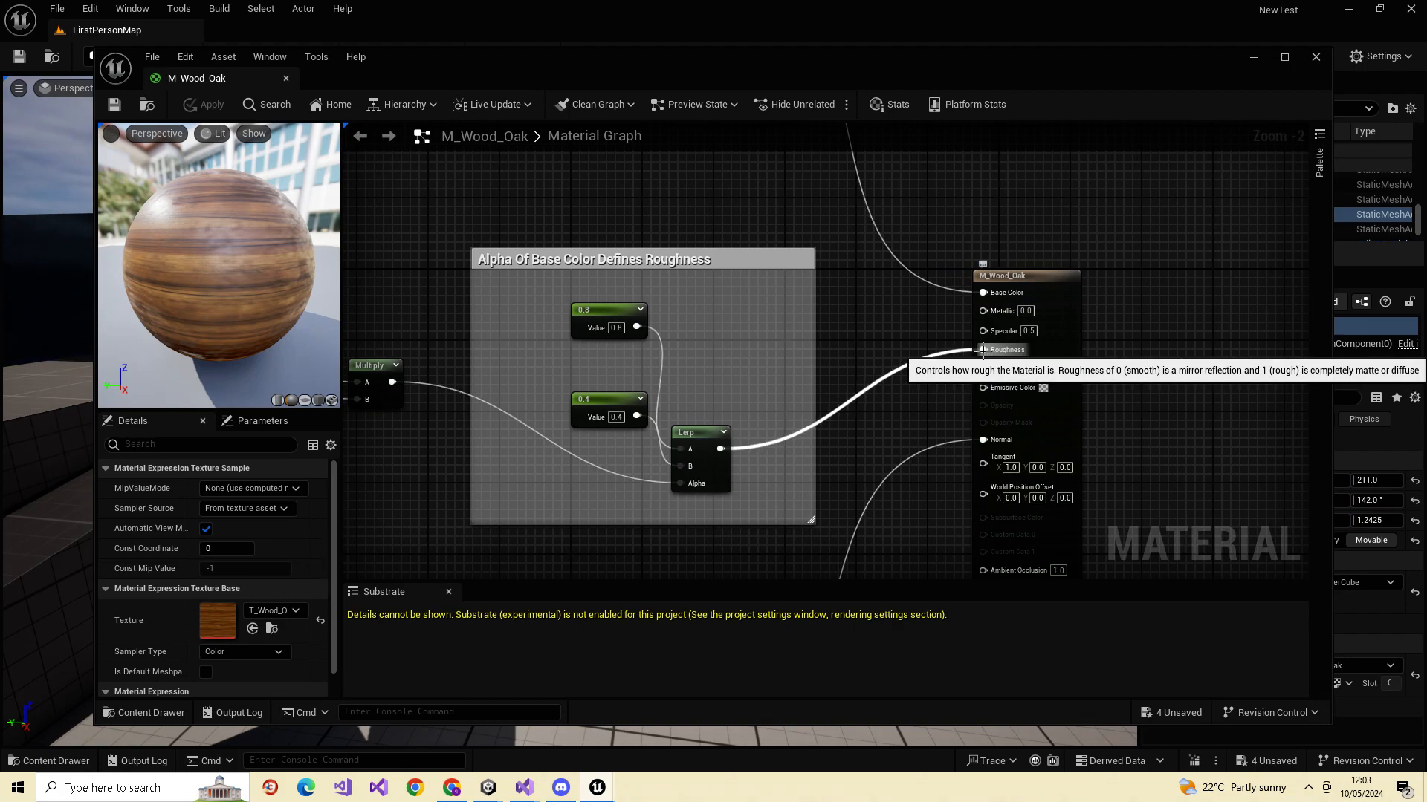
right_click_drag(939, 423, 966, 130)
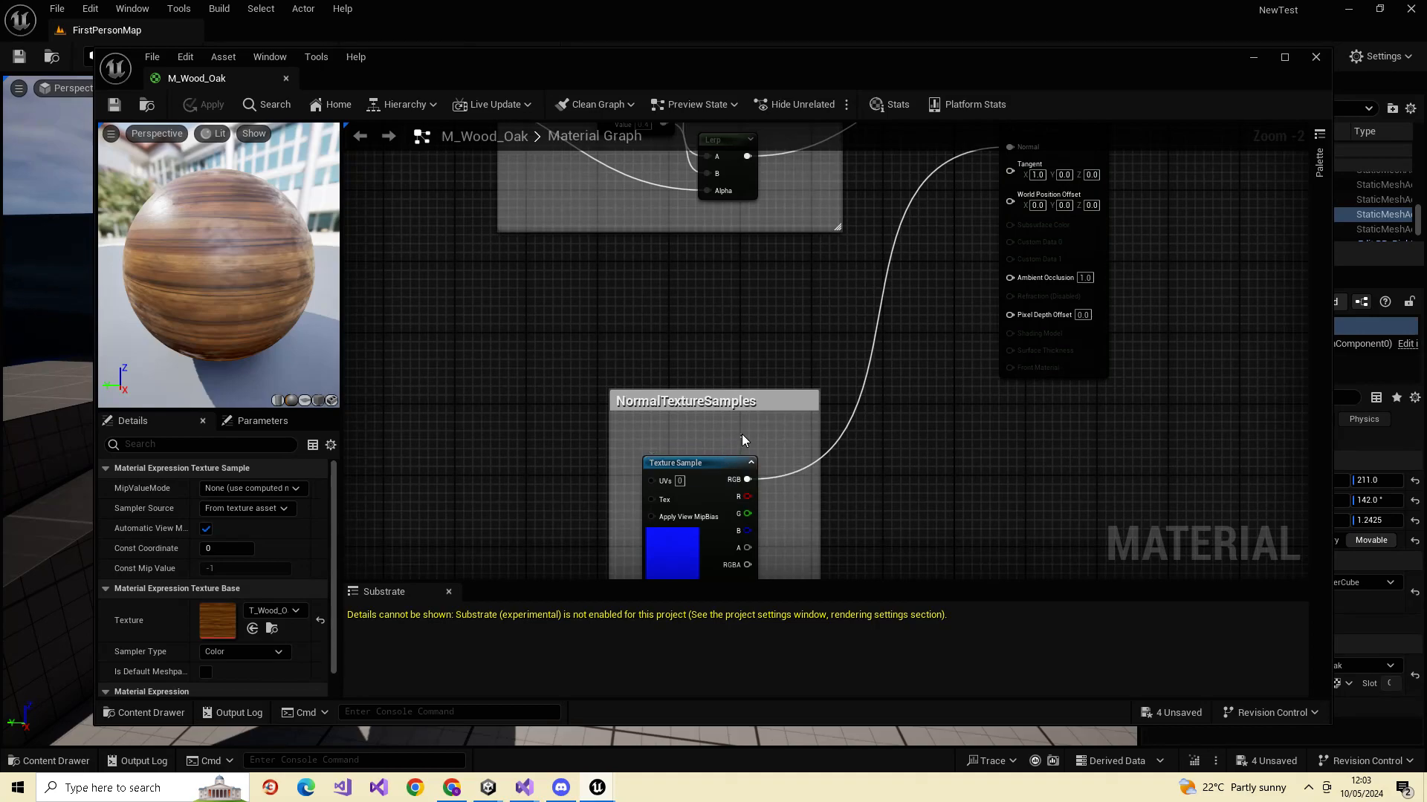
- Move the Texture Sample node up within the NormalTextureSamples group, and close M_Wood_Oak without applying the change
left_click_drag(719, 467, 737, 425)
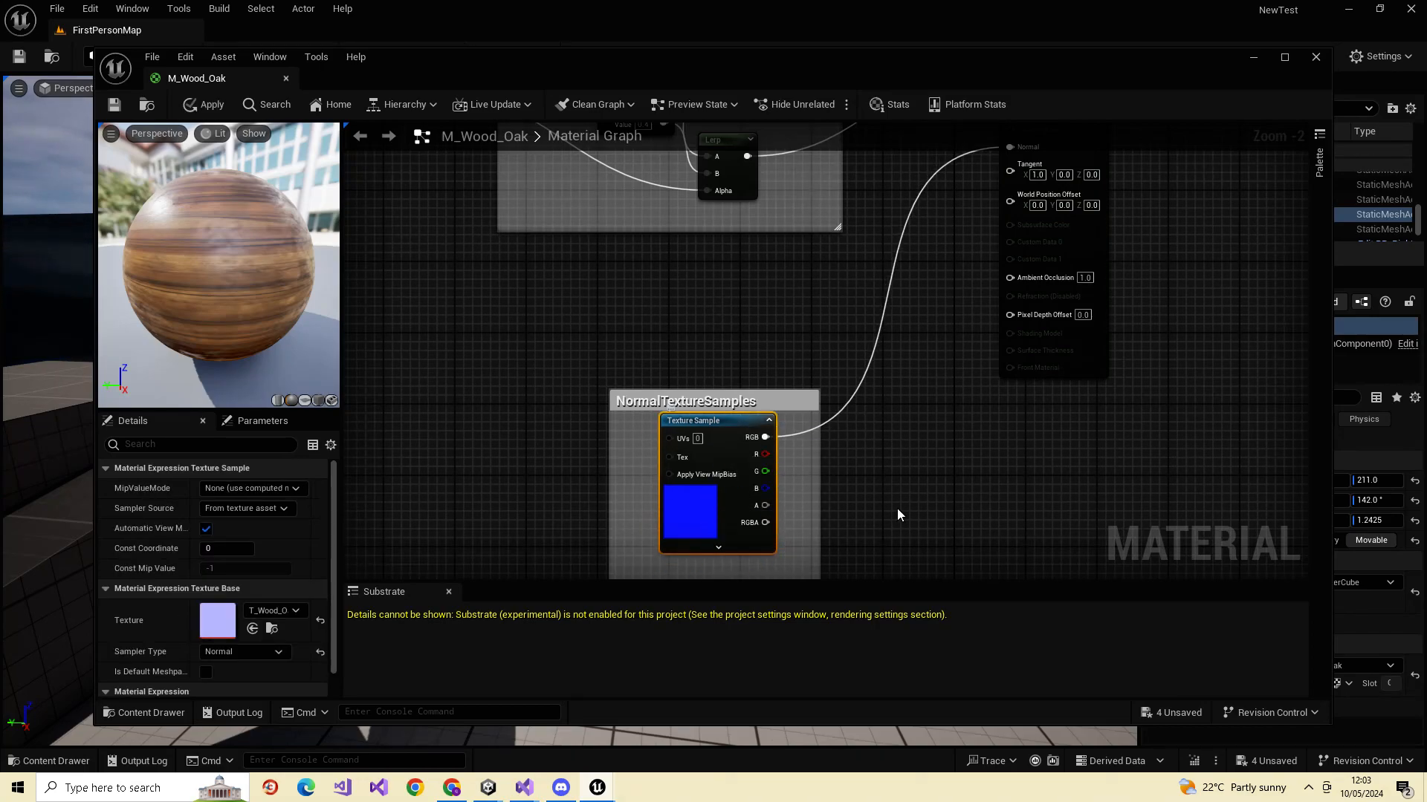
right_click_drag(970, 453, 962, 554)
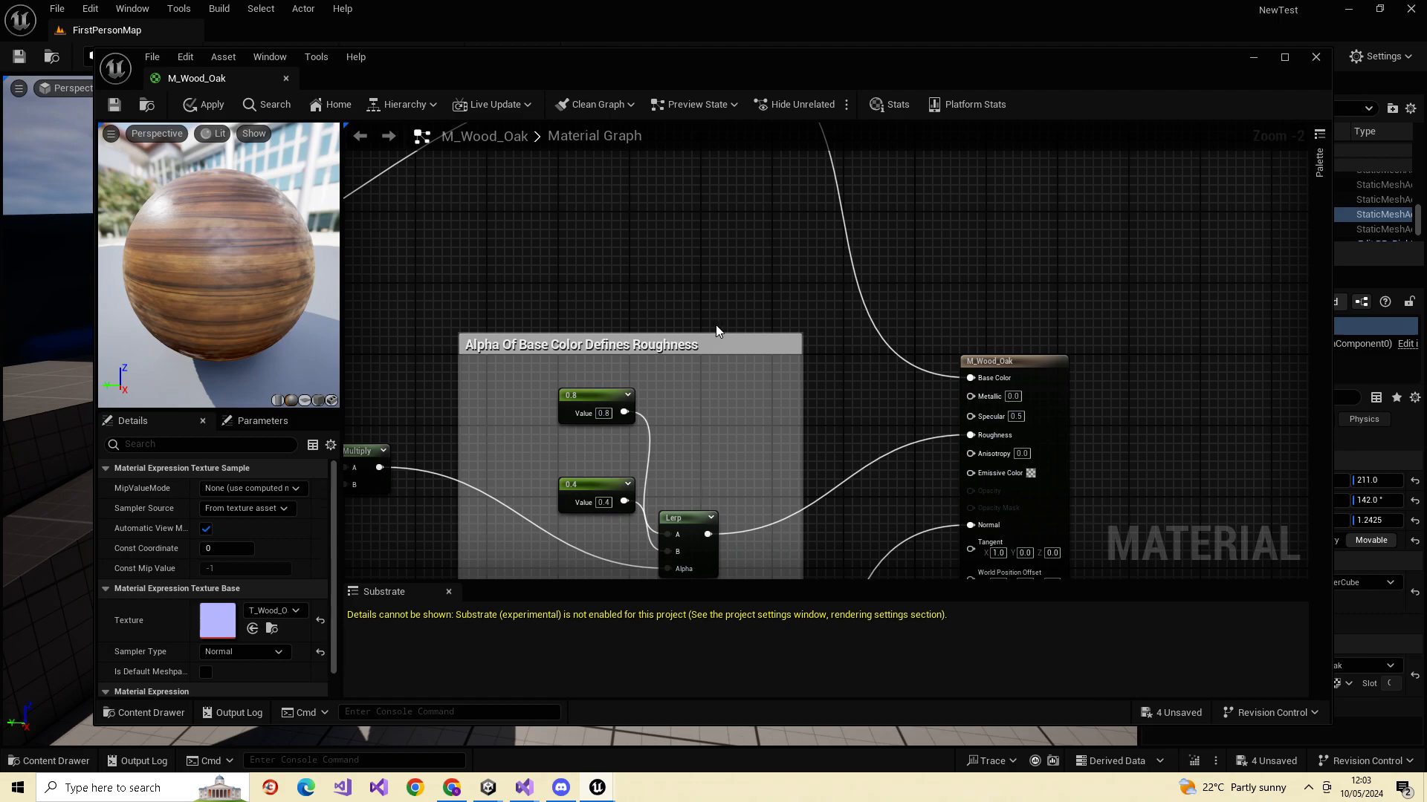
scroll(715, 331, "down", 6)
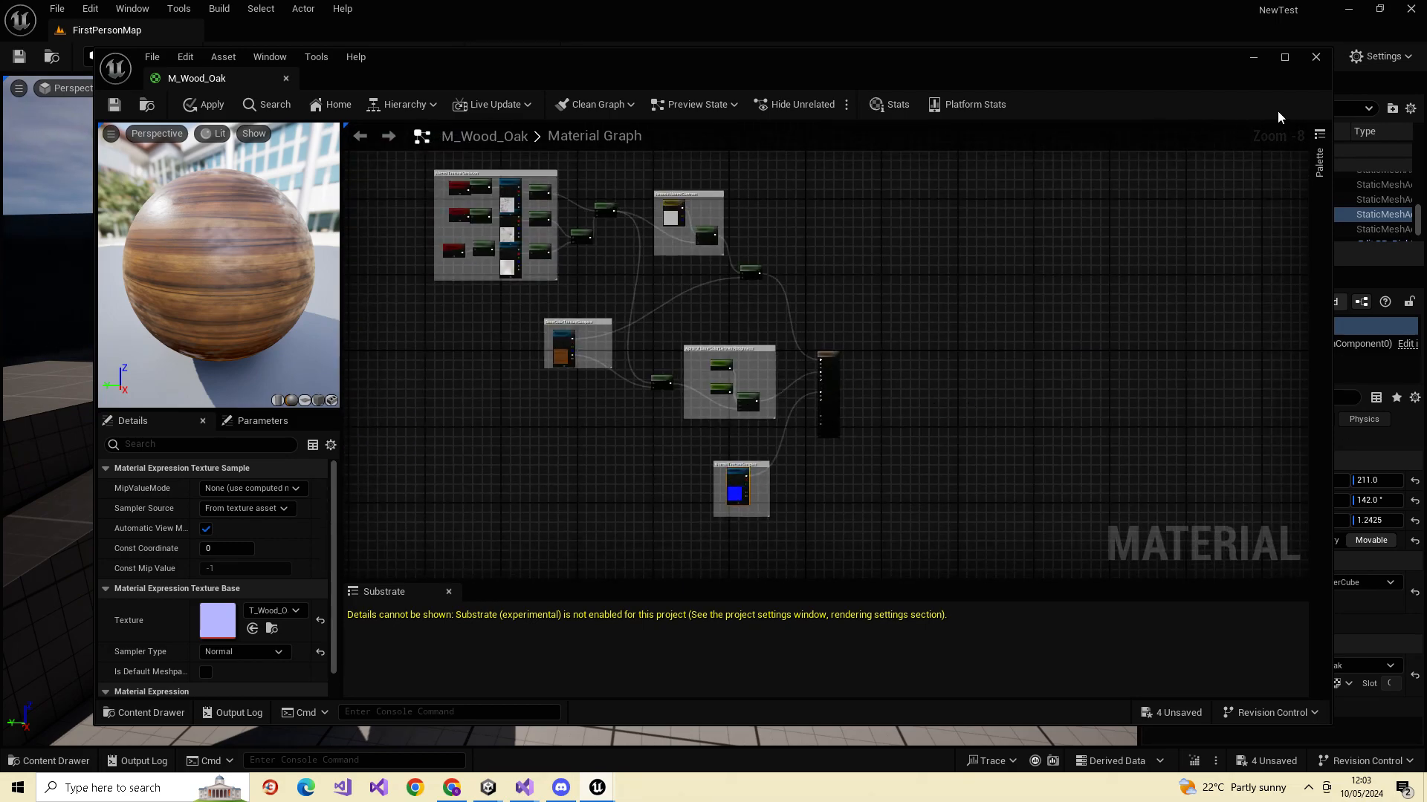
left_click(1313, 57)
left_click(817, 427)
- Select the SkyLight actor above the level's corner and enlarge the Outliner to show more actors
right_click_drag(825, 500, 762, 479)
left_click(635, 430)
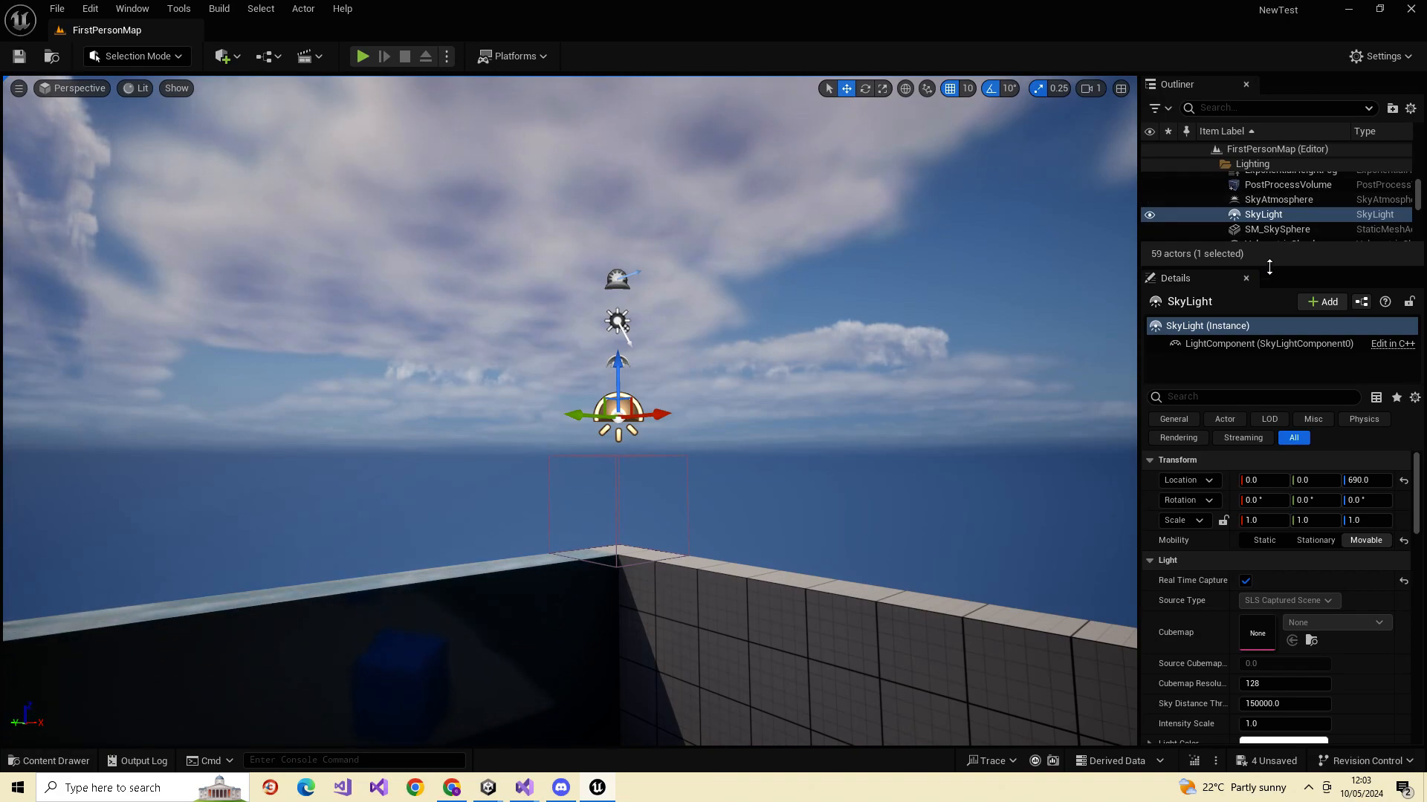
left_click_drag(1273, 264, 1286, 446)
right_click_drag(743, 446, 747, 538)
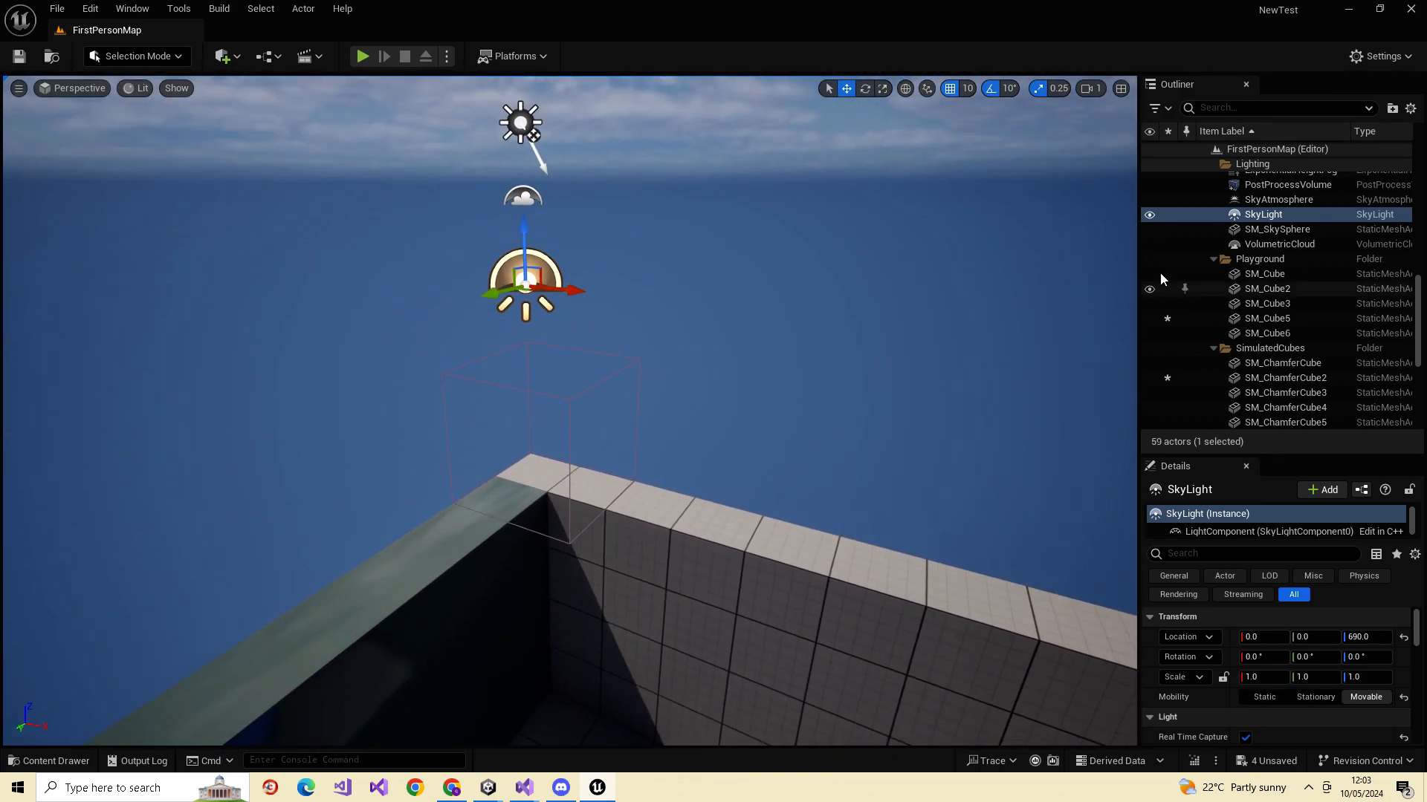
- Toggle the SkyLight's visibility off and on repeatedly to compare the level's lighting, leaving it visible
left_click(1150, 216)
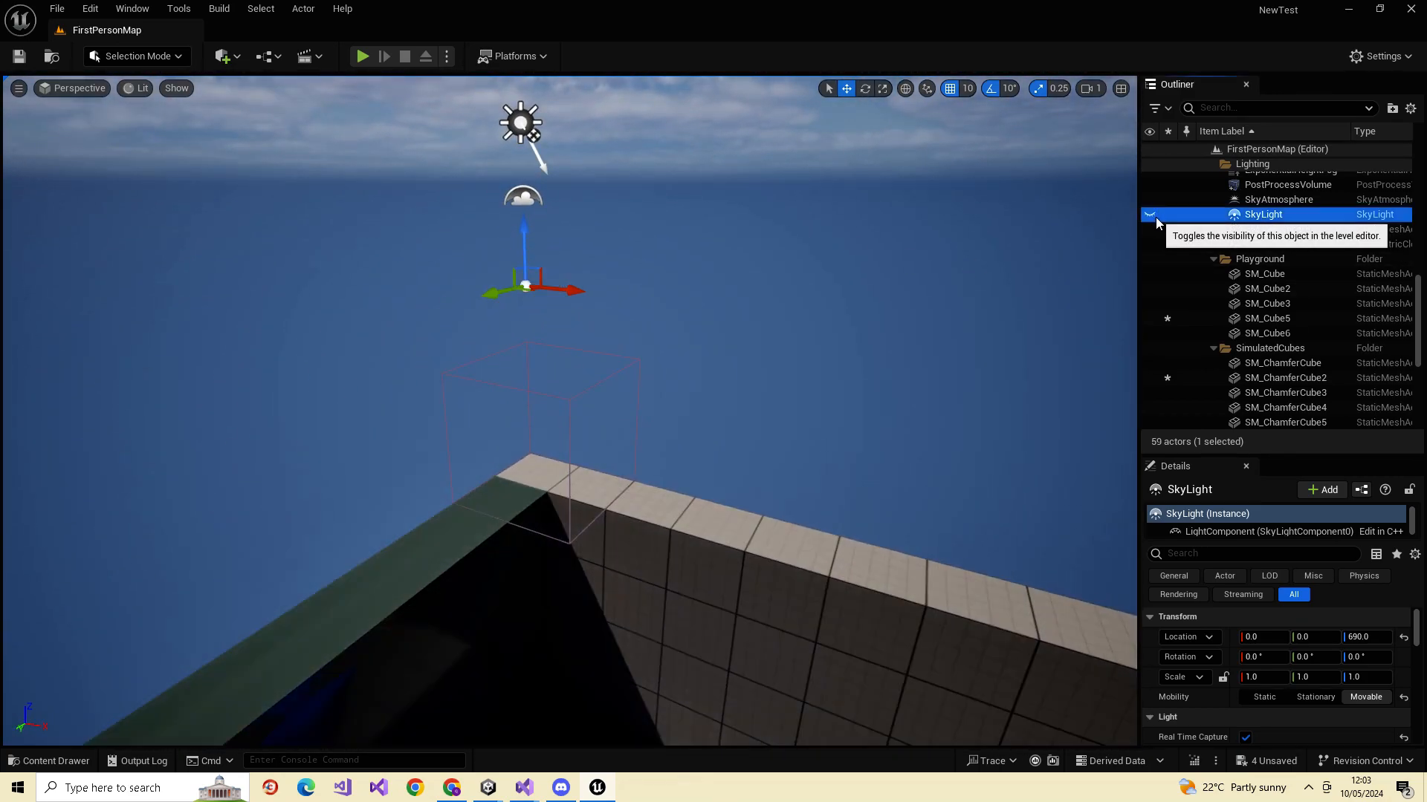
left_click(1150, 216)
right_click_drag(743, 446, 743, 405)
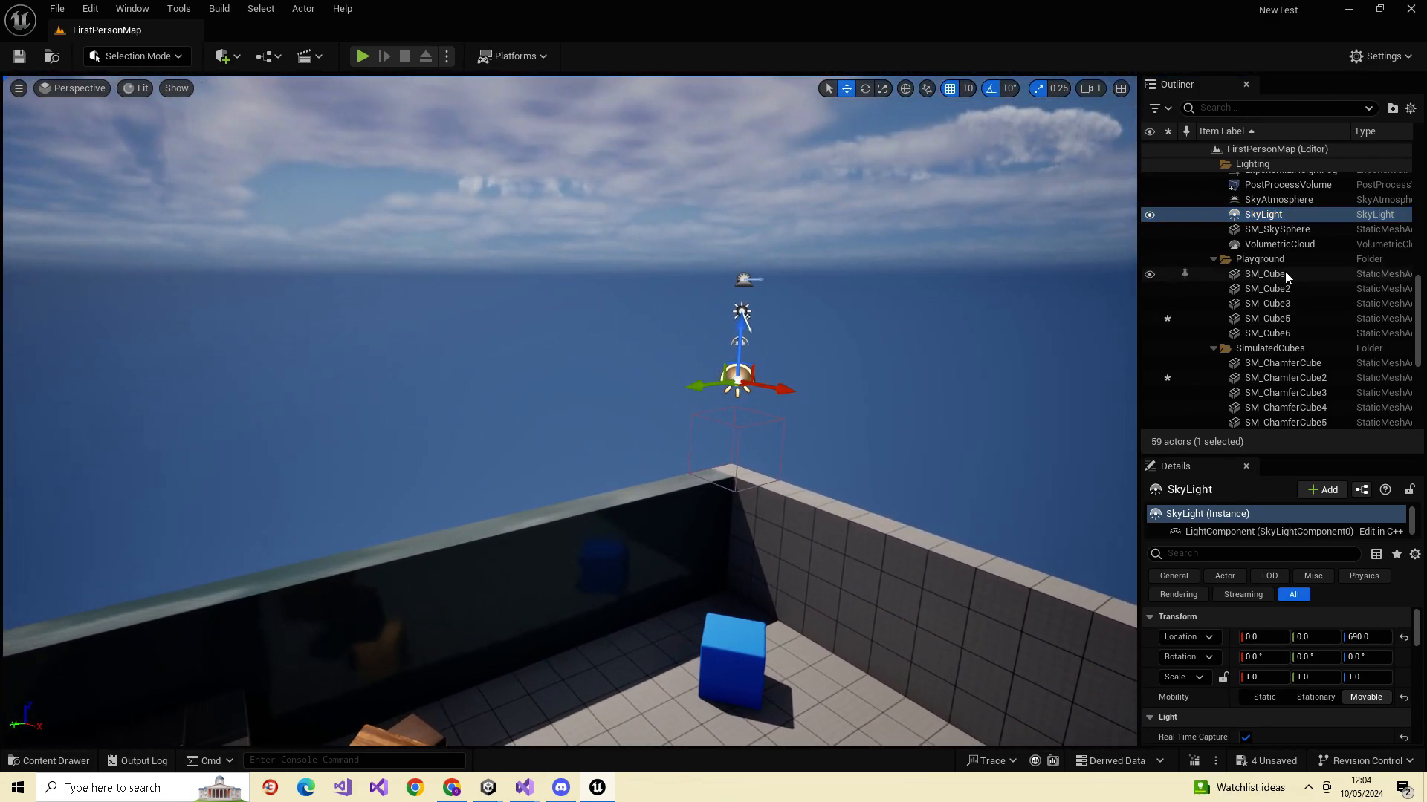
left_click(1149, 216)
left_click(1149, 215)
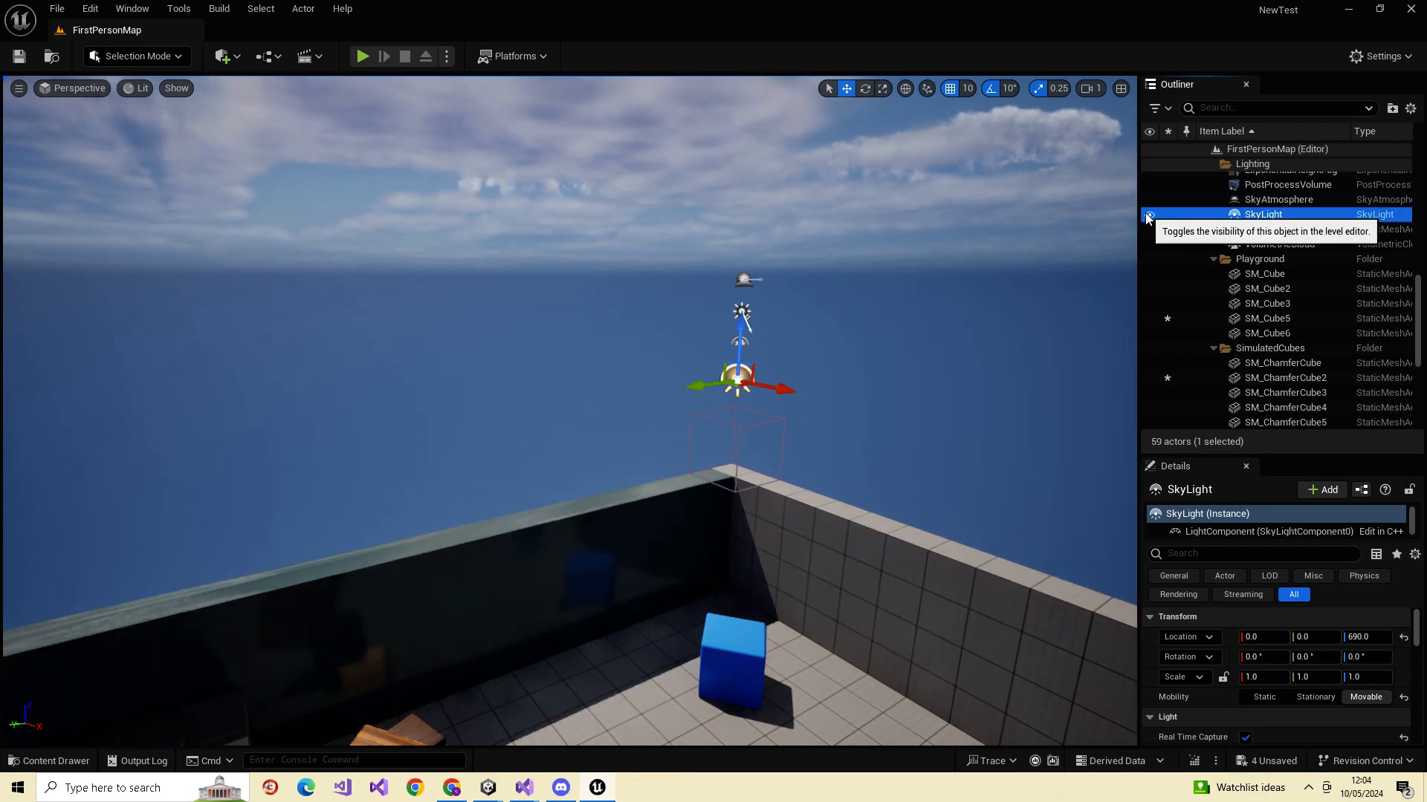
left_click(1149, 216)
left_click(1148, 215)
left_click(1148, 216)
left_click(1149, 216)
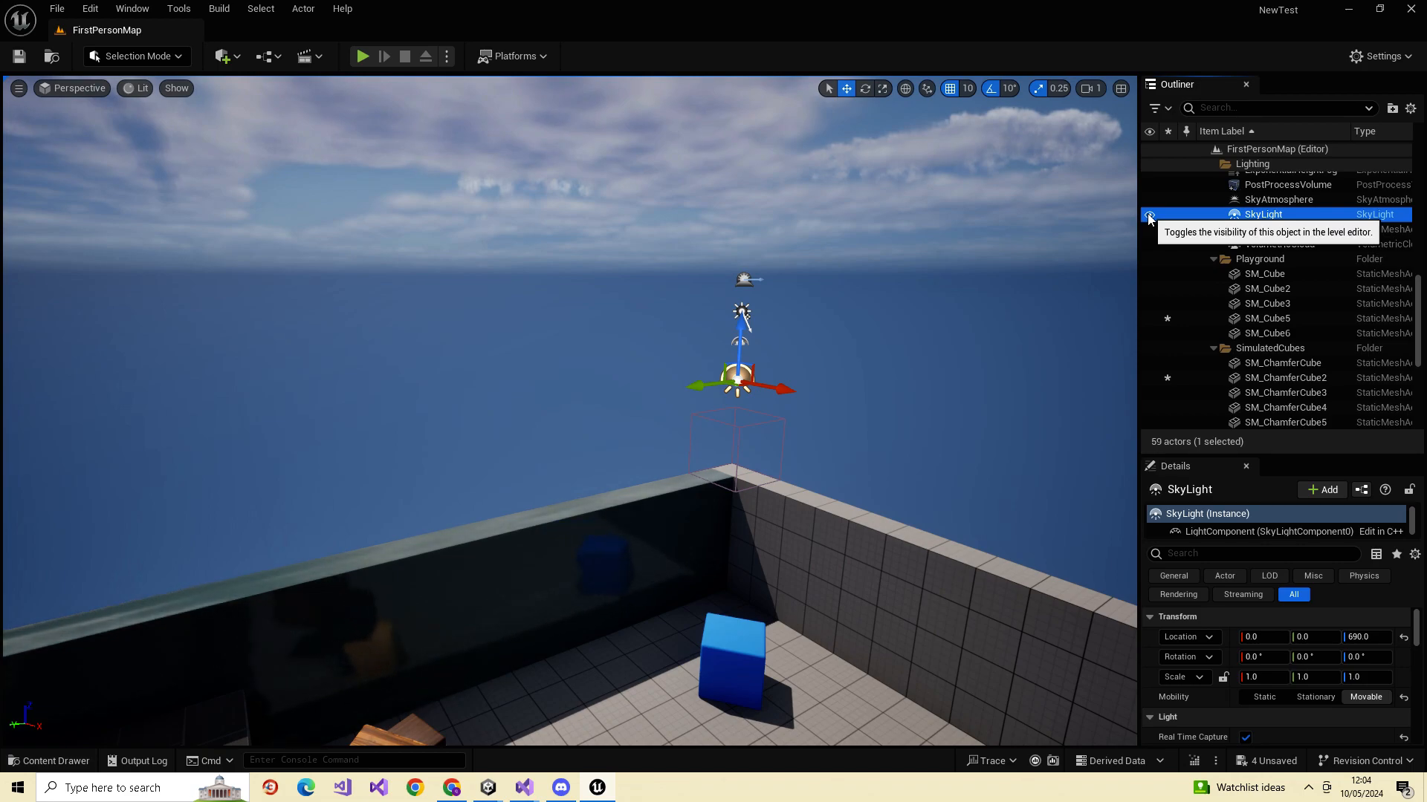
- Compare the level's walls and cubes with the SkyLight hidden and shown from a higher viewpoint, ending with it shown
left_click(1148, 215)
right_click_drag(854, 357, 772, 434)
left_click(1150, 215)
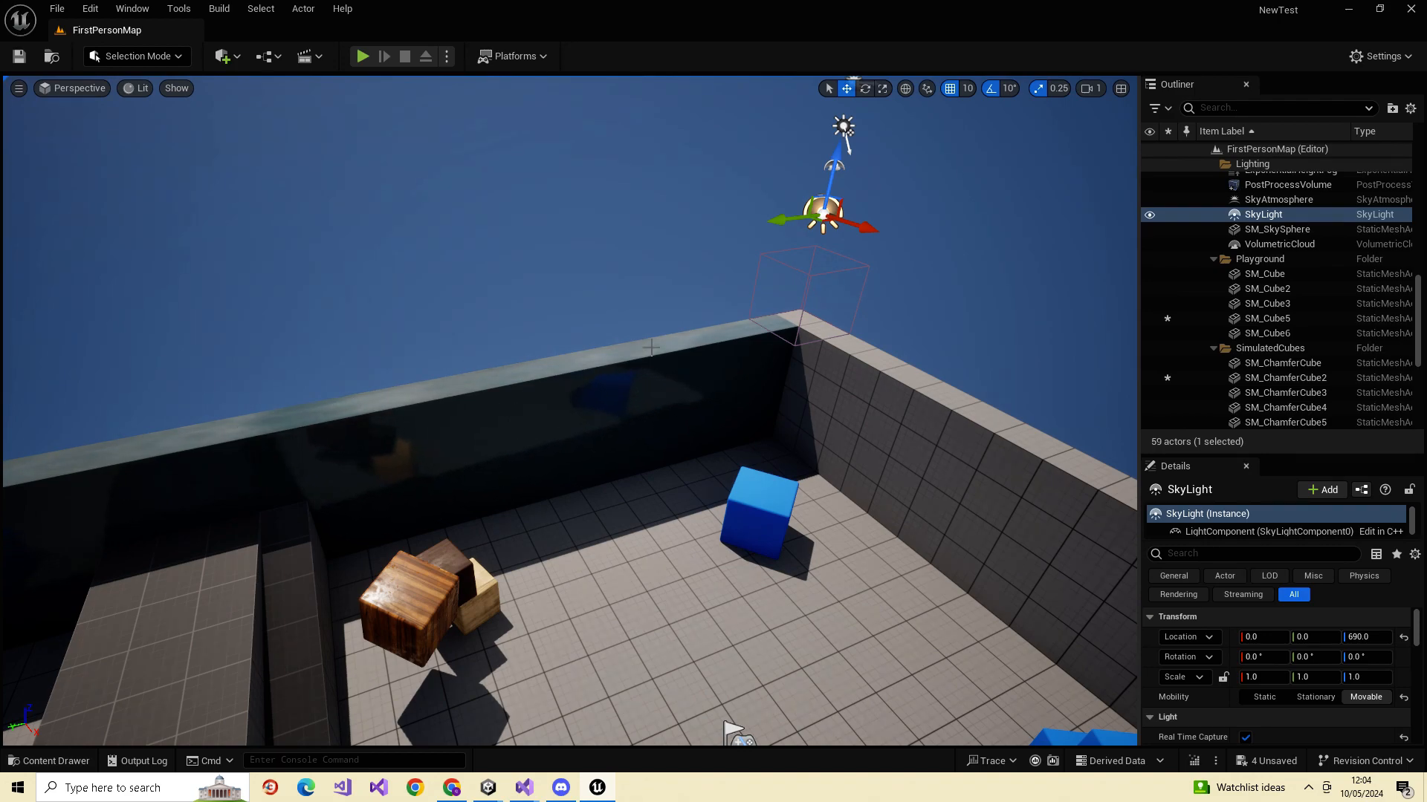
left_click(1150, 214)
left_click(1152, 216)
left_click(1152, 216)
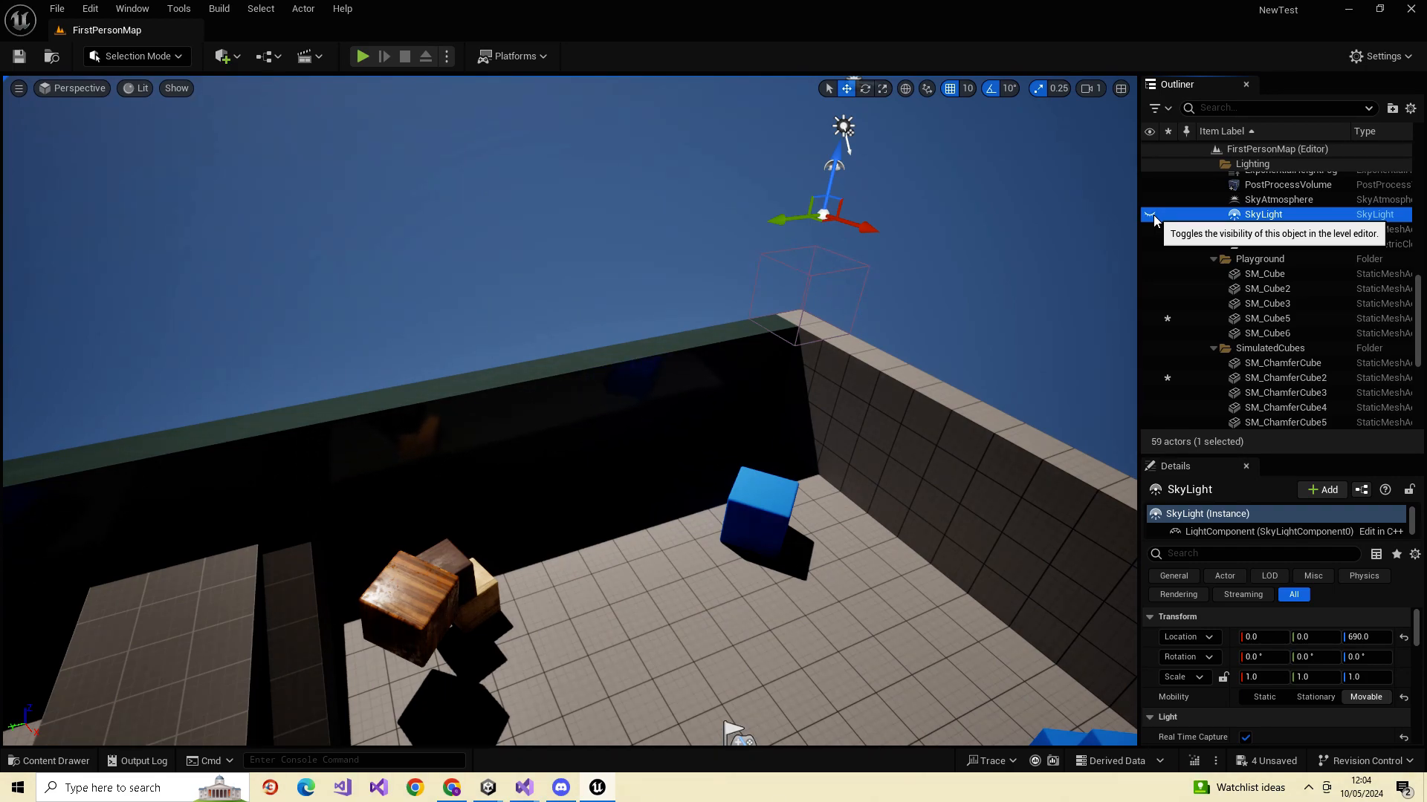
left_click(1152, 216)
left_click(1152, 216)
left_click(1152, 216)
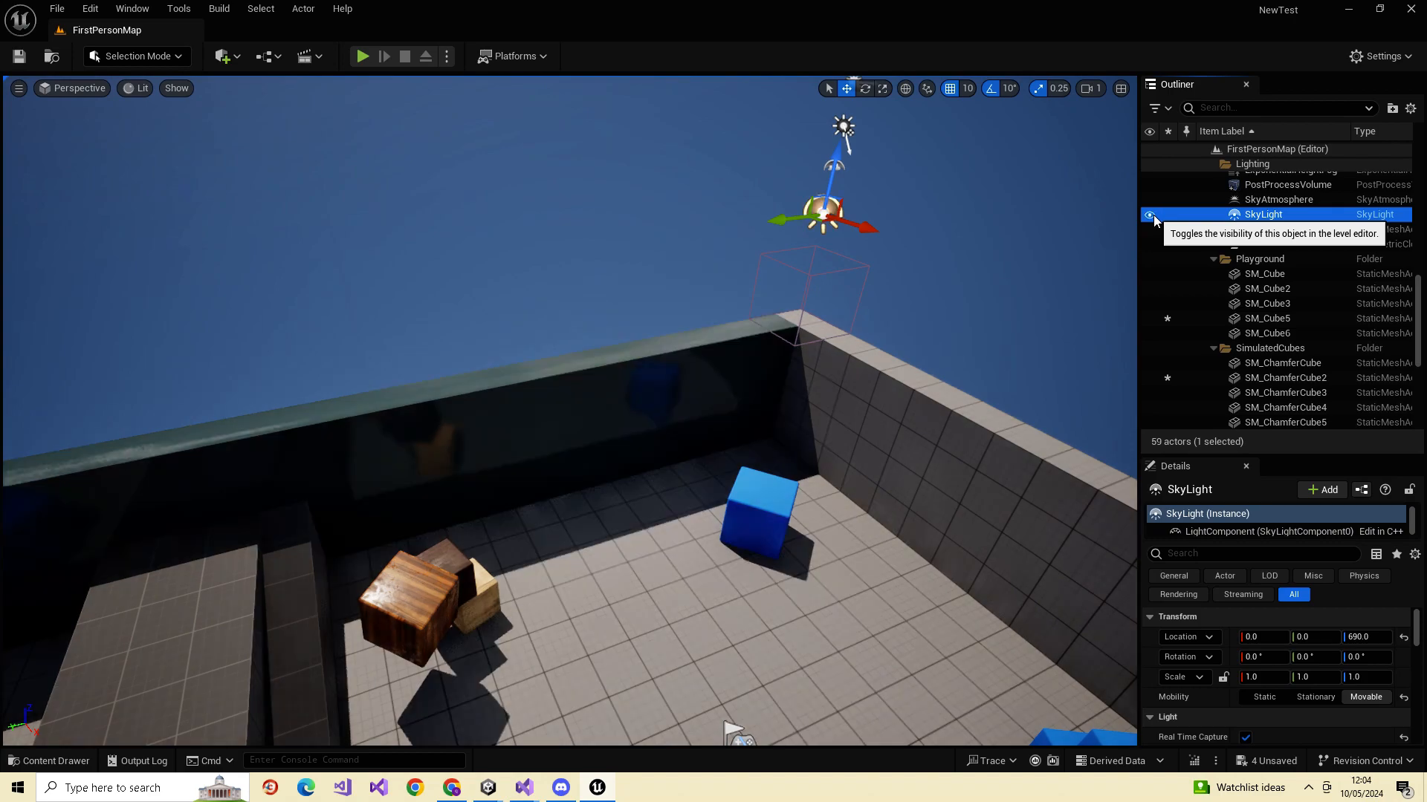
left_click(1152, 217)
left_click(1151, 216)
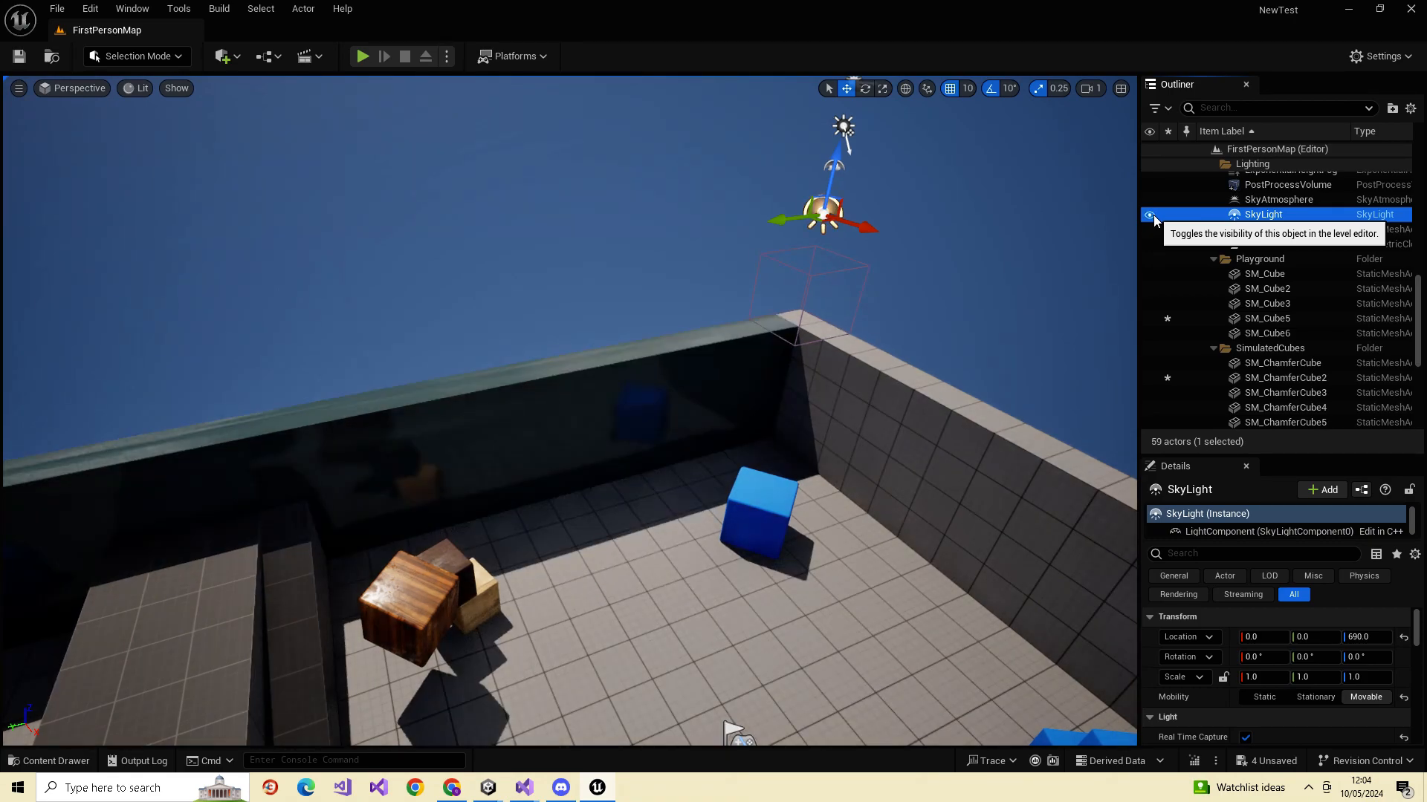
- Select the PostProcessVolume at the level's corner and toggle its visibility to compare the scene's brightness, leaving it hidden
right_click(851, 260)
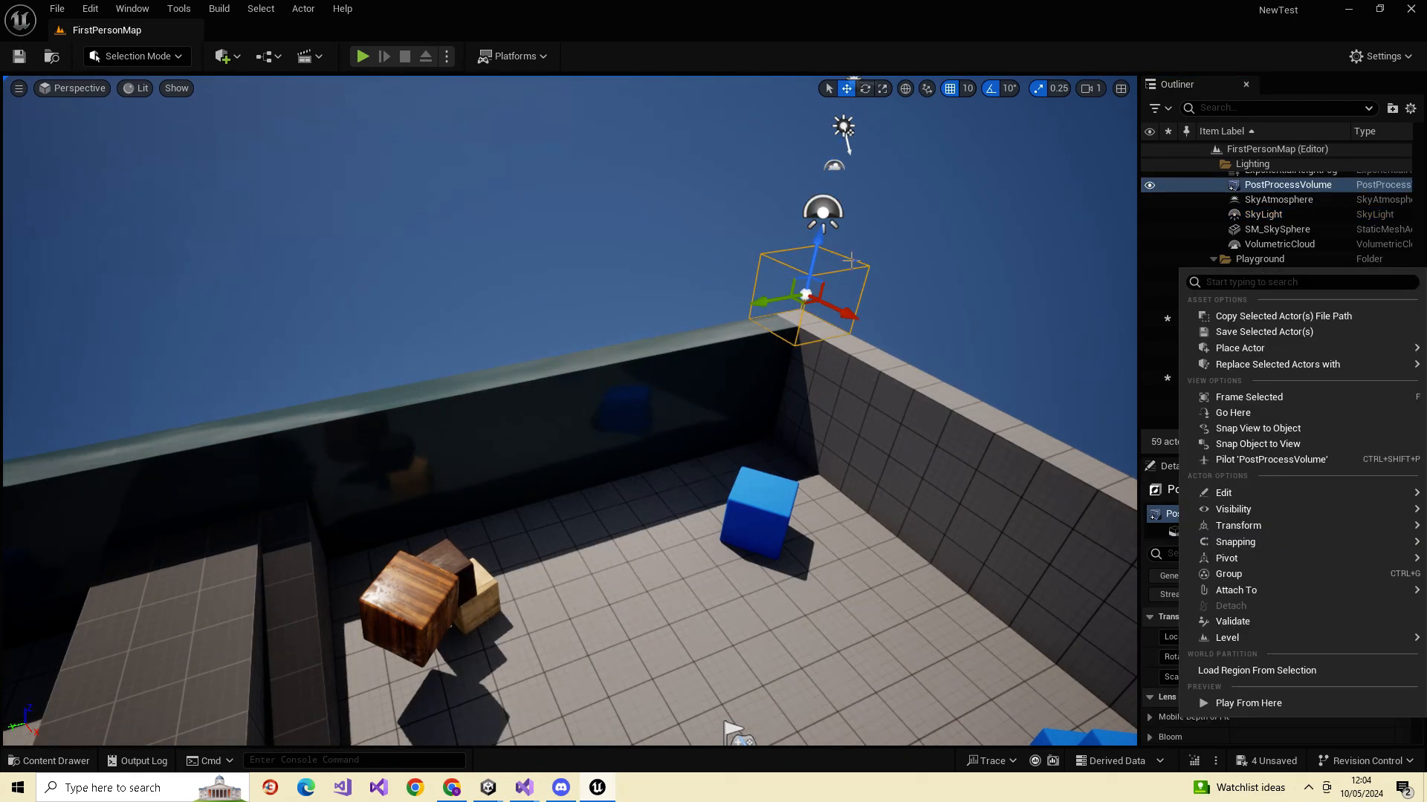
scroll(1227, 221, "up", 3)
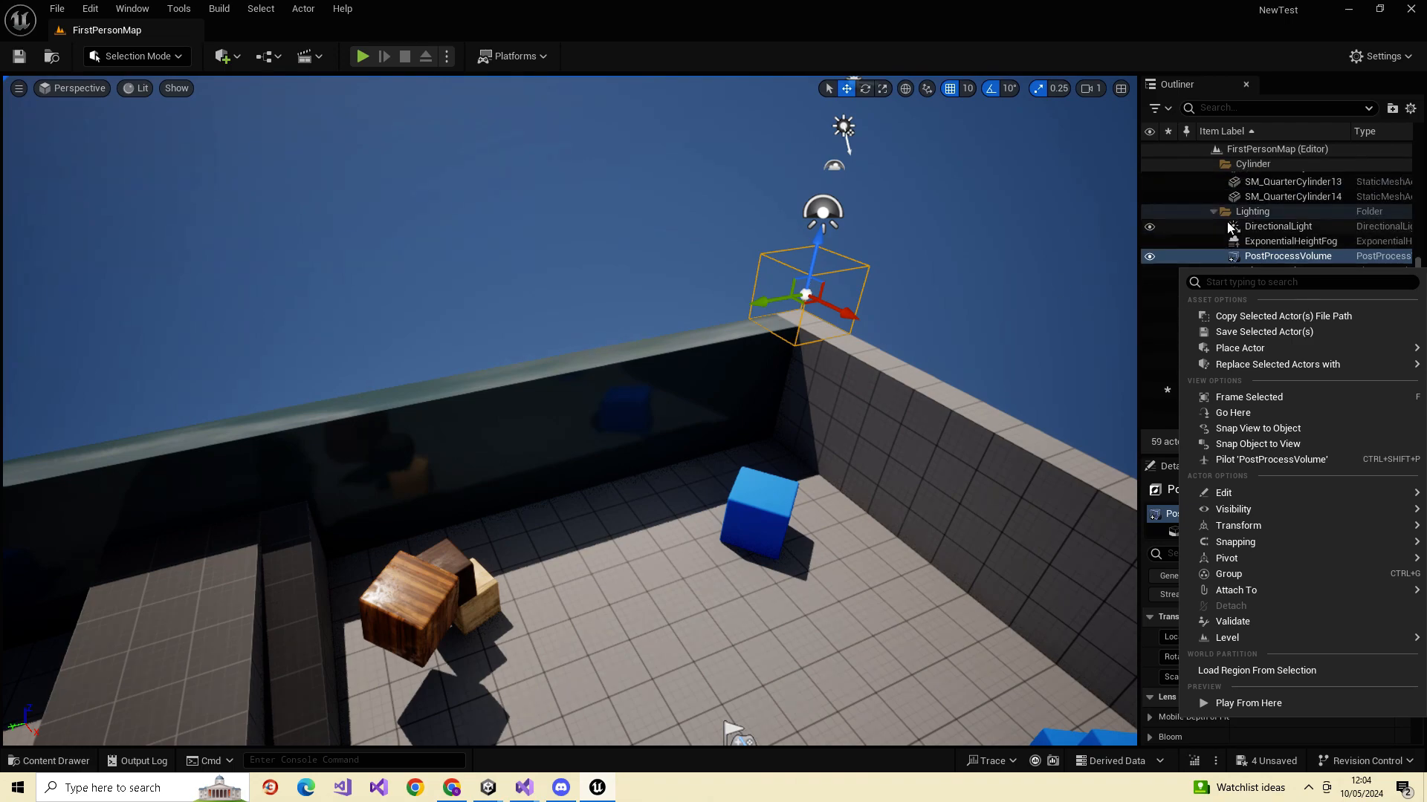
left_click(1148, 256)
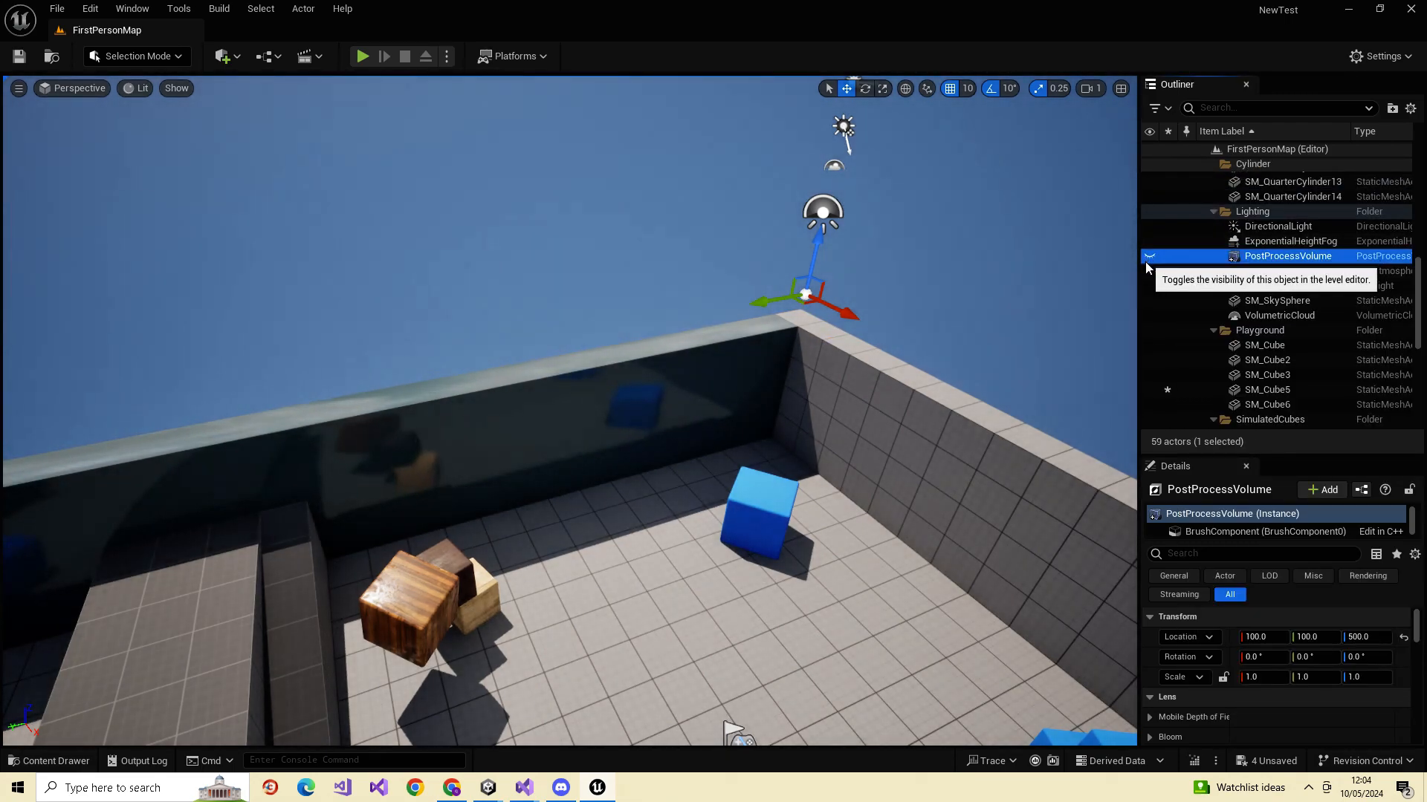
key("s")
right_click_drag(899, 304, 958, 264)
key("w")
left_click(1150, 257)
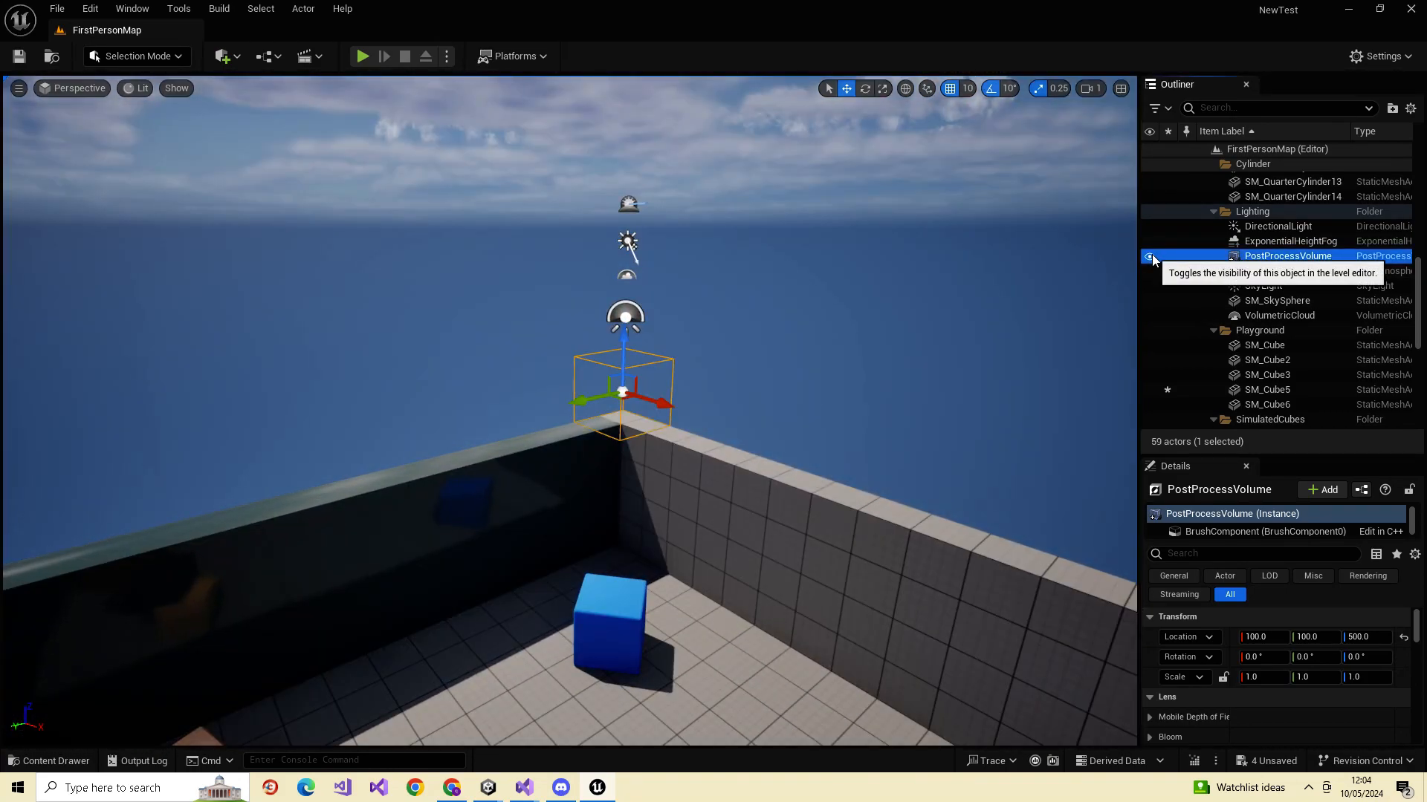
left_click(1152, 254)
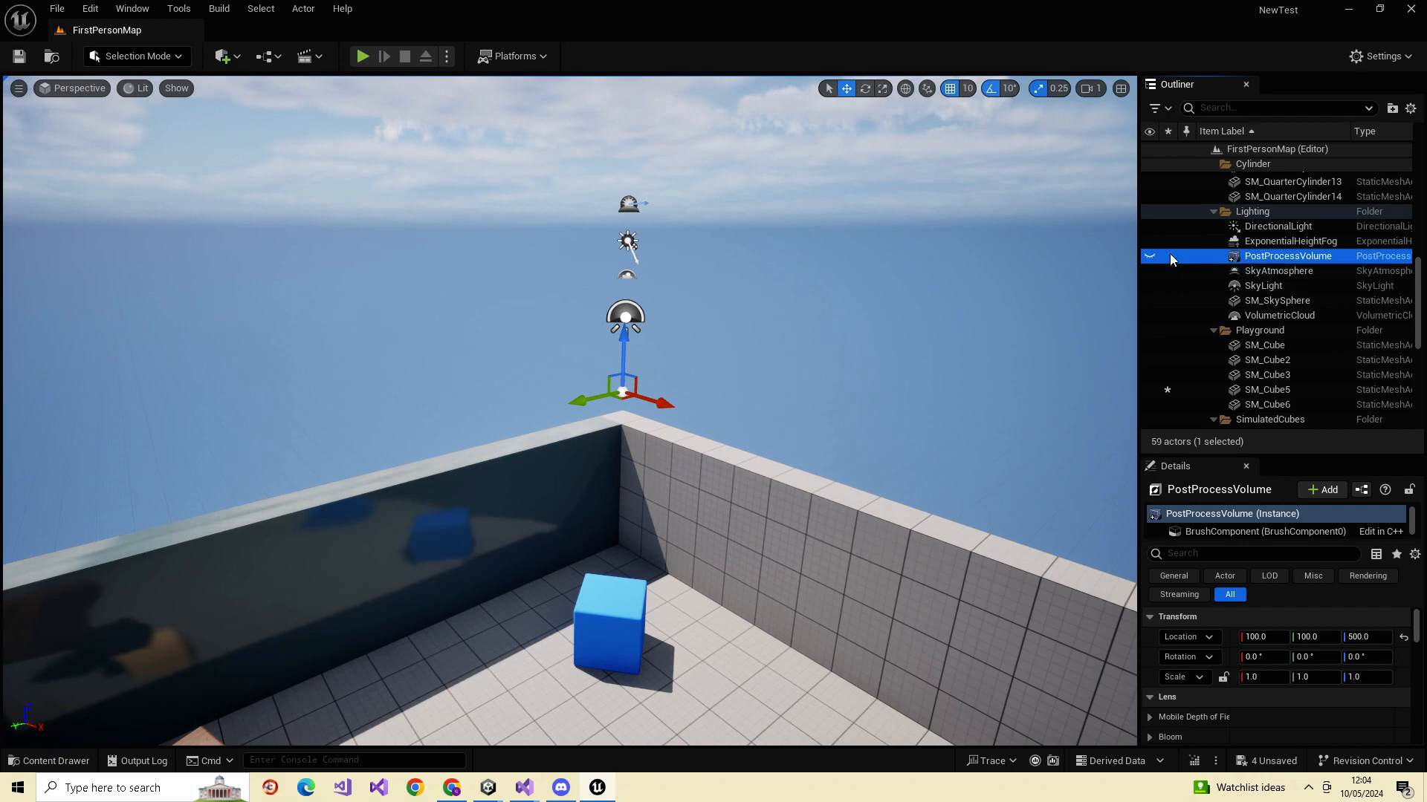
left_click(1150, 256)
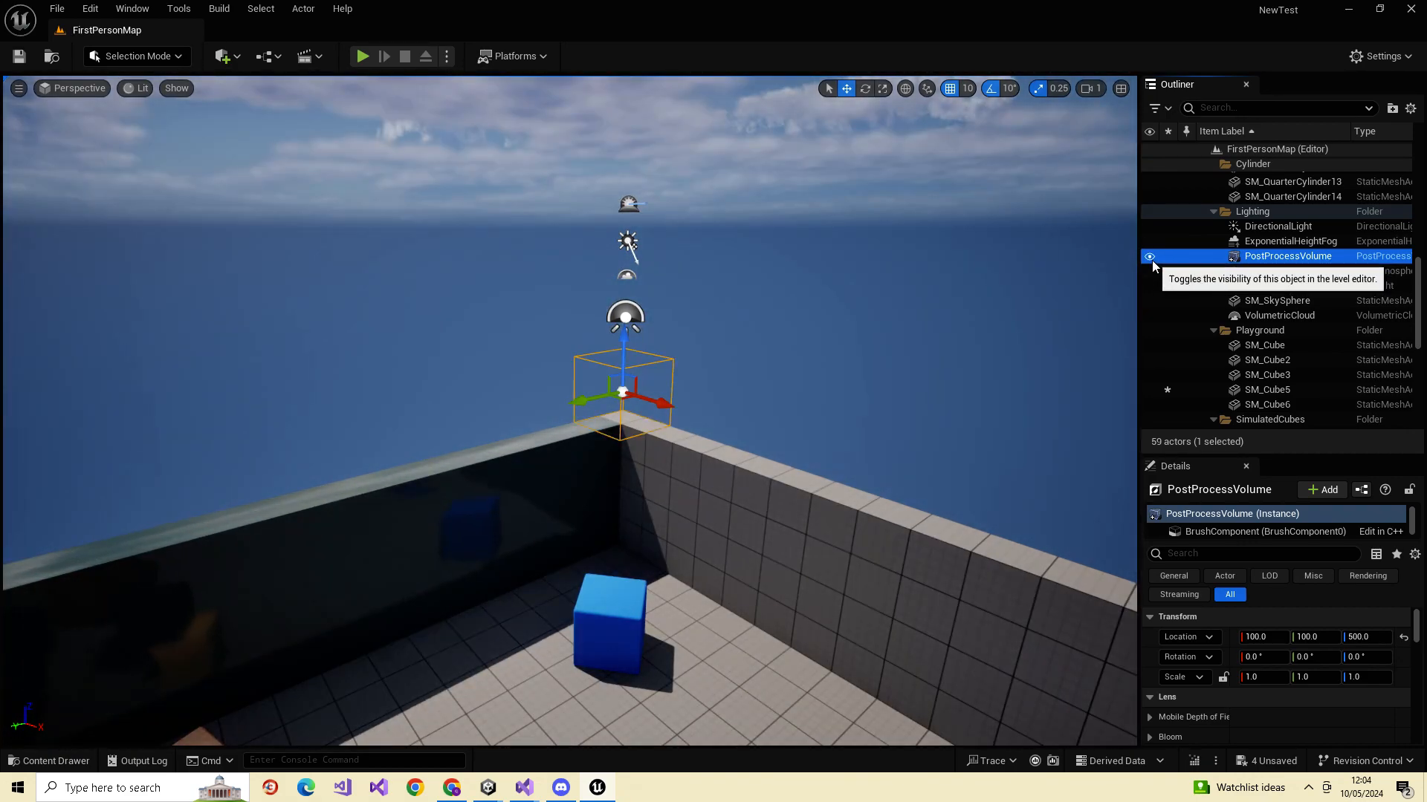
left_click(1150, 257)
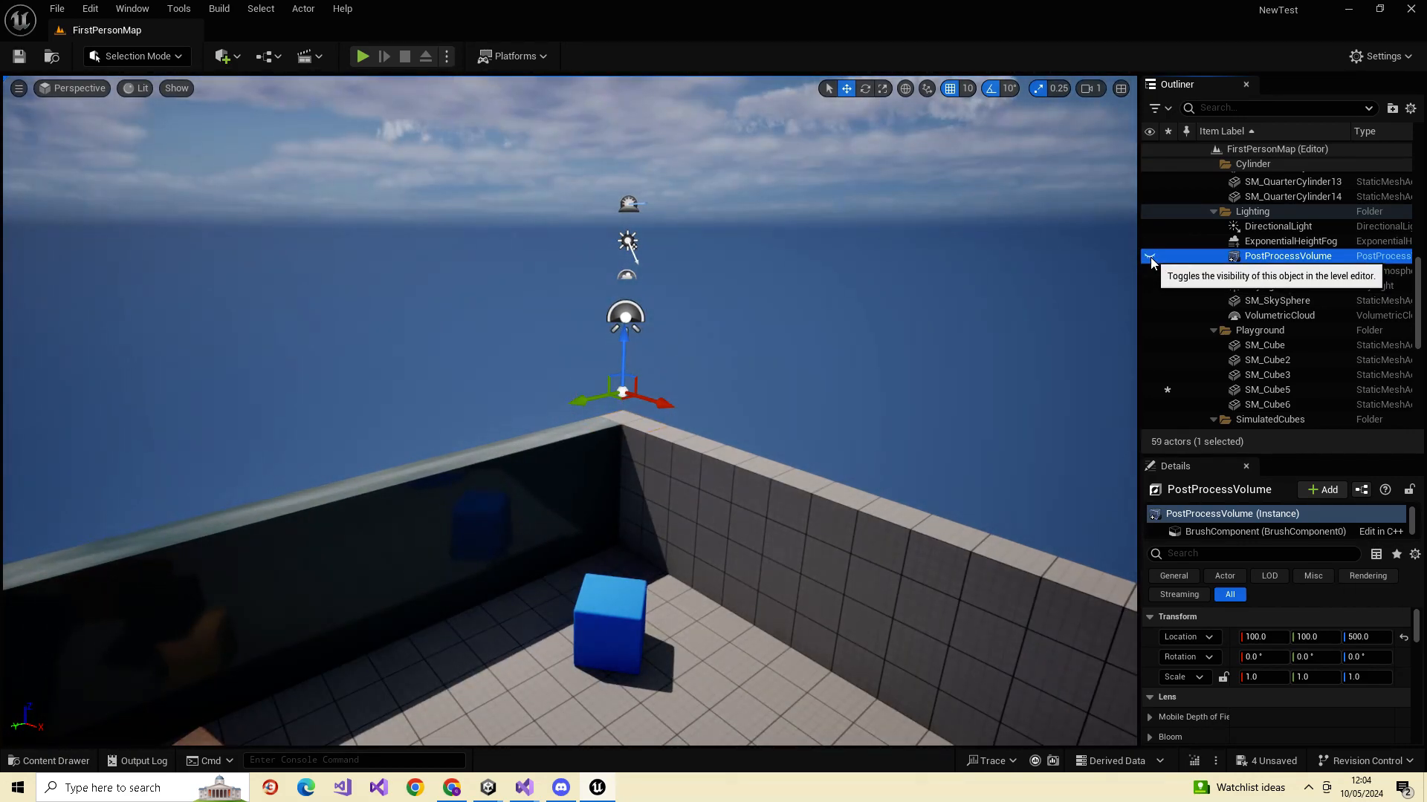
- Focus the view on the PostProcessVolume, enlarge its Details area, and examine its Lens settings, including Exposure
double_click(1299, 261)
key("F2")
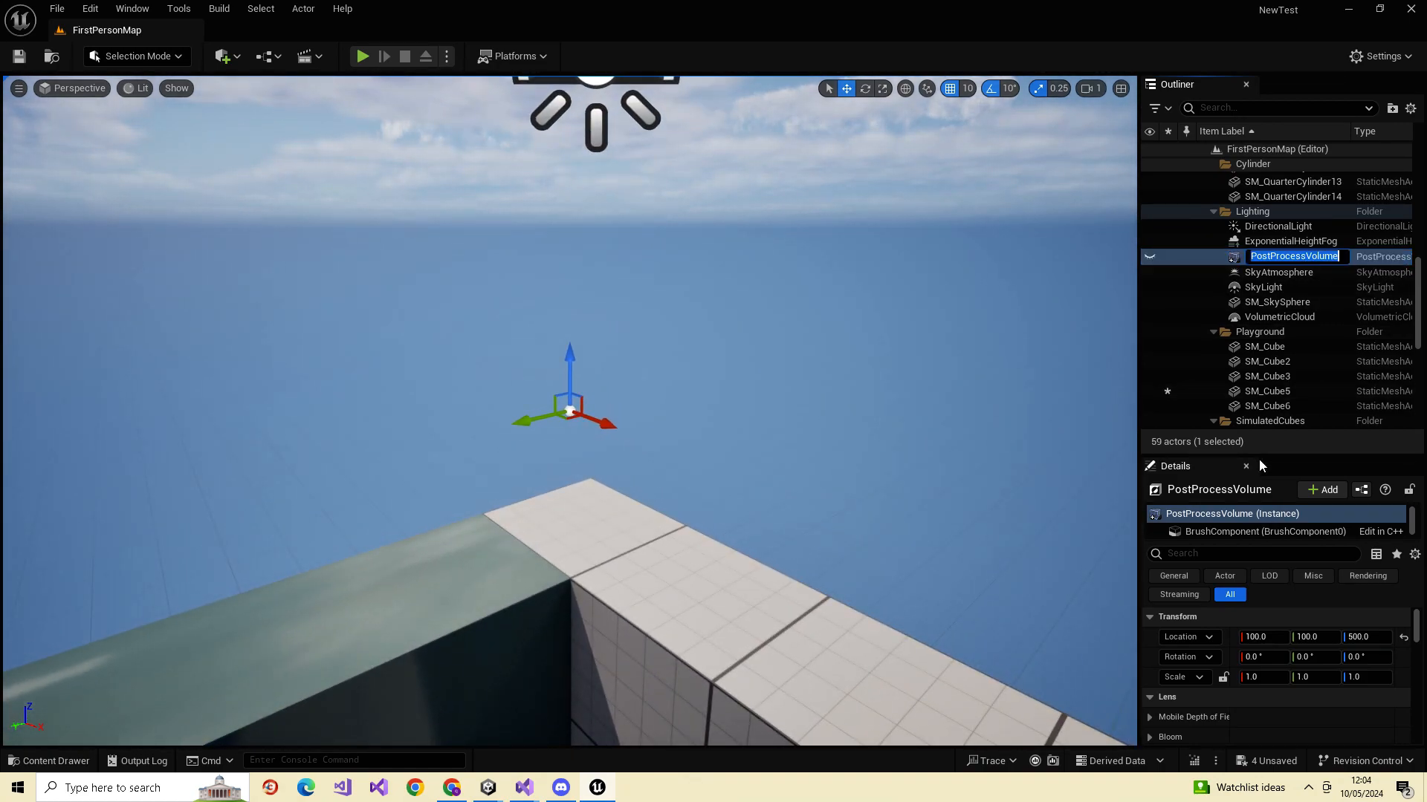
left_click_drag(1265, 455, 1203, 181)
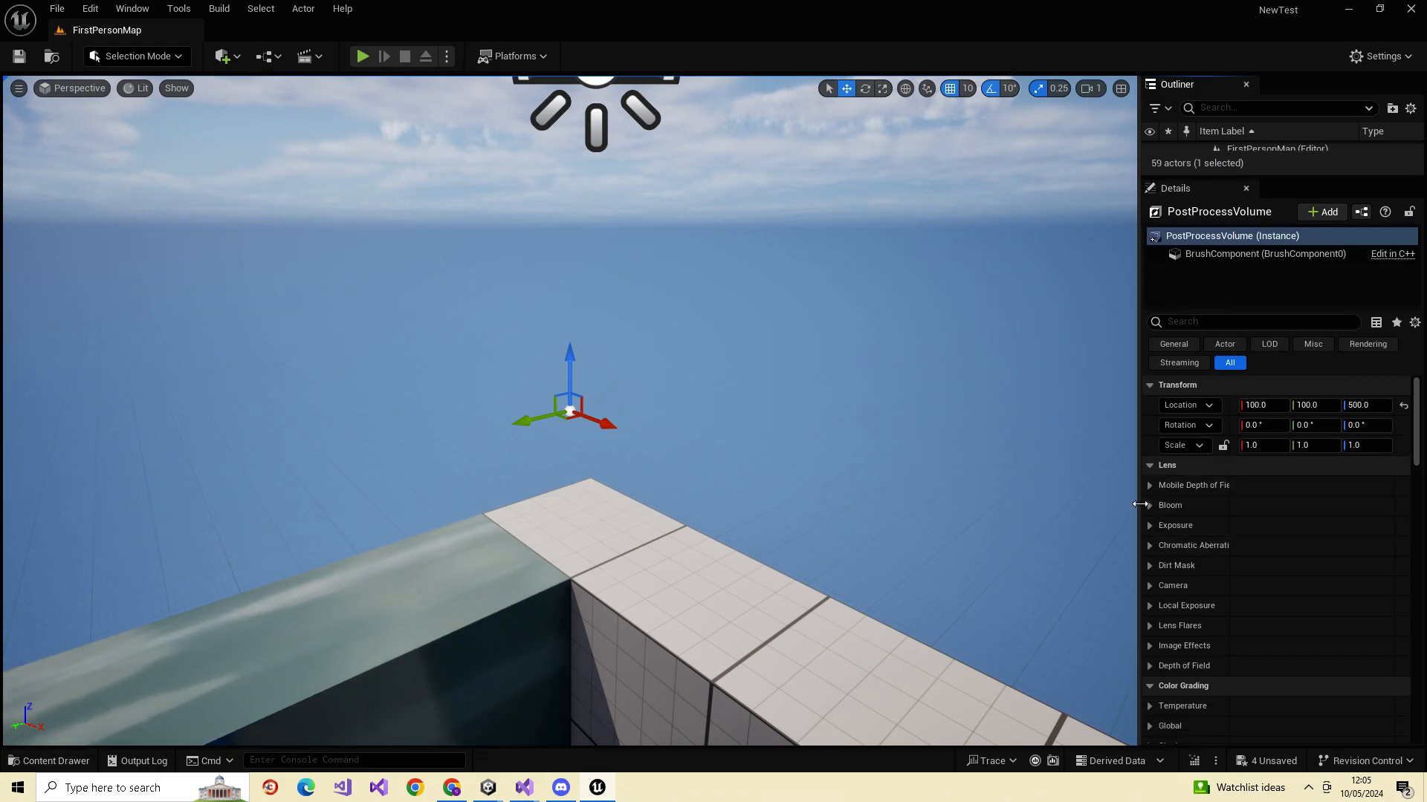
left_click(1149, 505)
left_click(1149, 505)
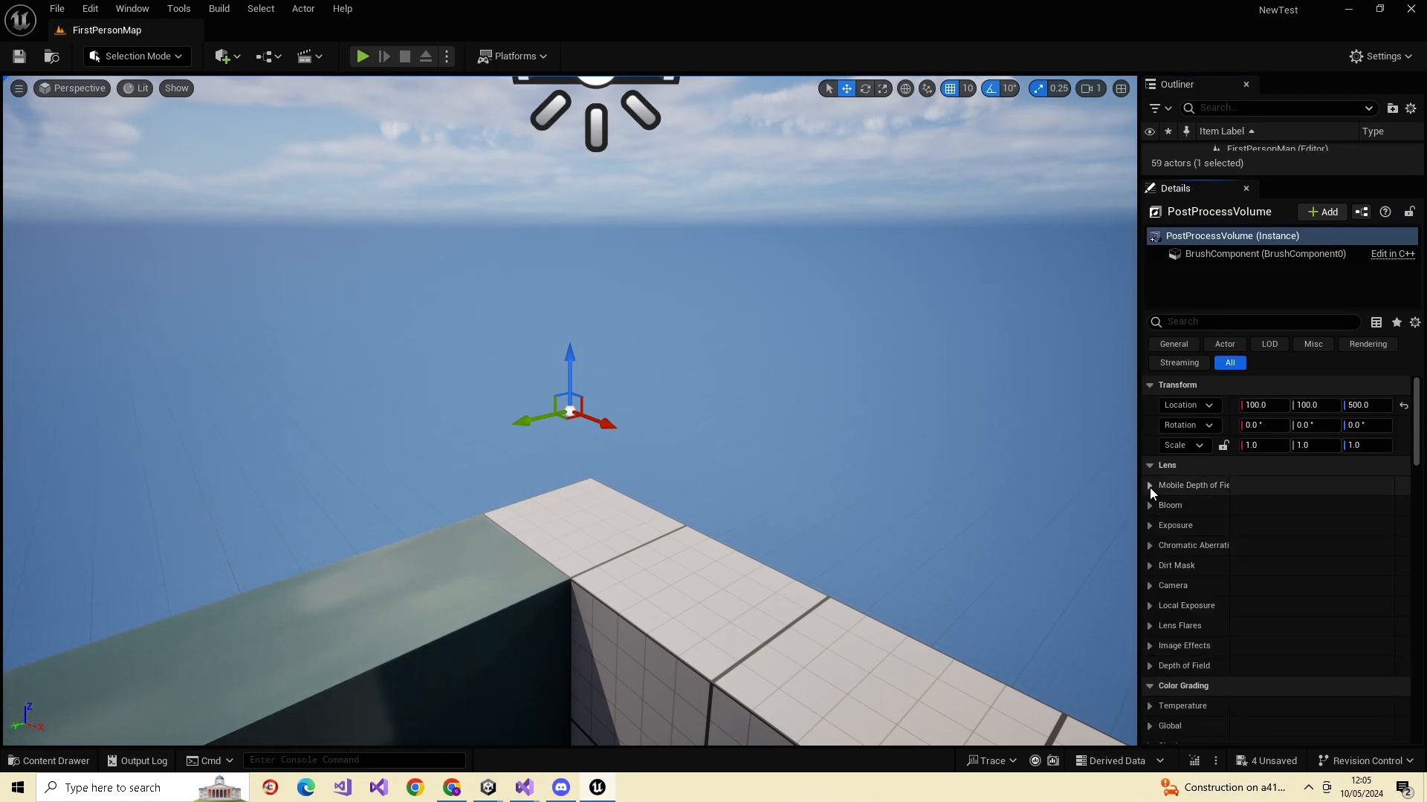
left_click(1148, 486)
left_click(1149, 488)
left_click(1150, 526)
scroll(1277, 565, "down", 2)
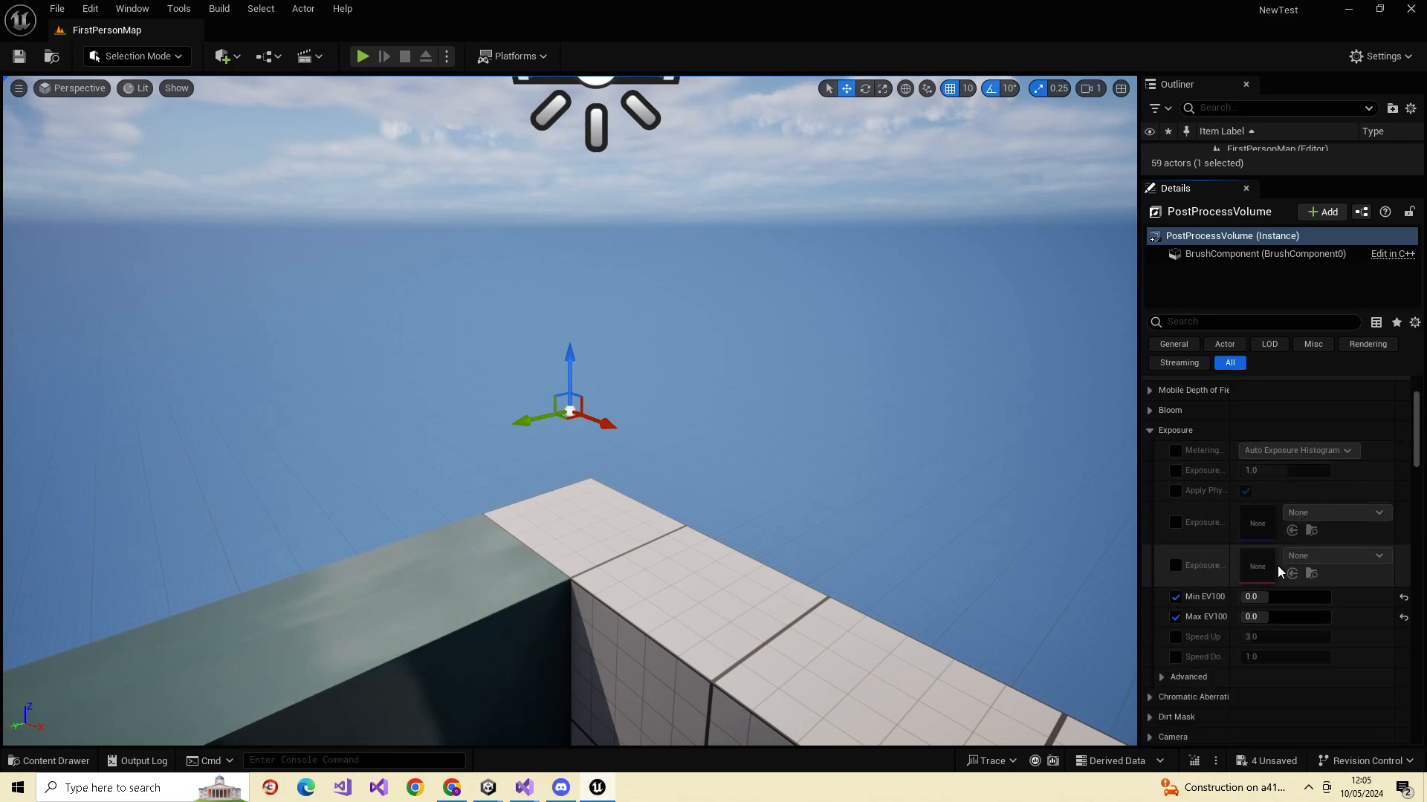
scroll(1287, 566, "up", 1)
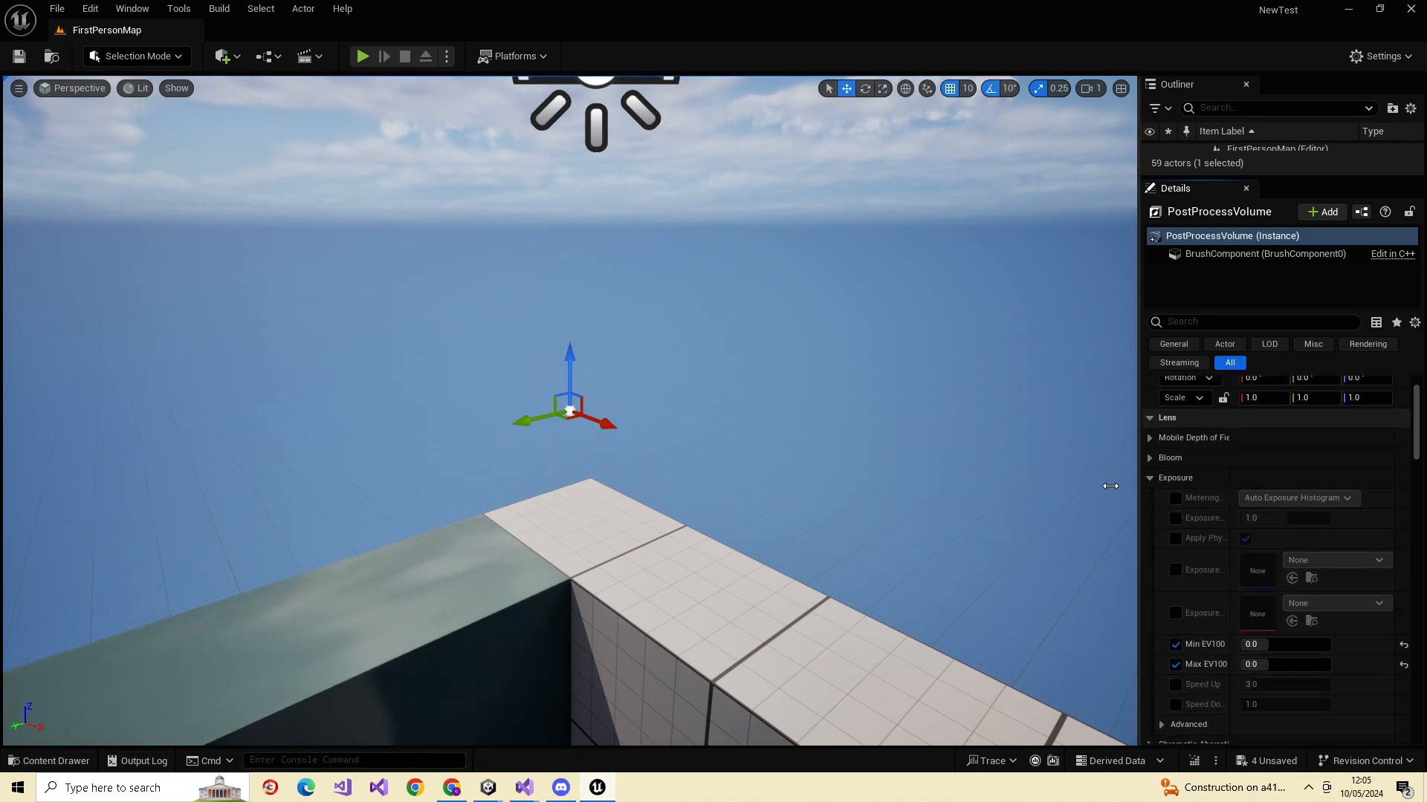
left_click(1156, 480)
- Examine the PostProcessVolume's Camera settings, collapse them, and enlarge the Outliner again to show the lighting actors
scroll(1160, 475, "down", 2)
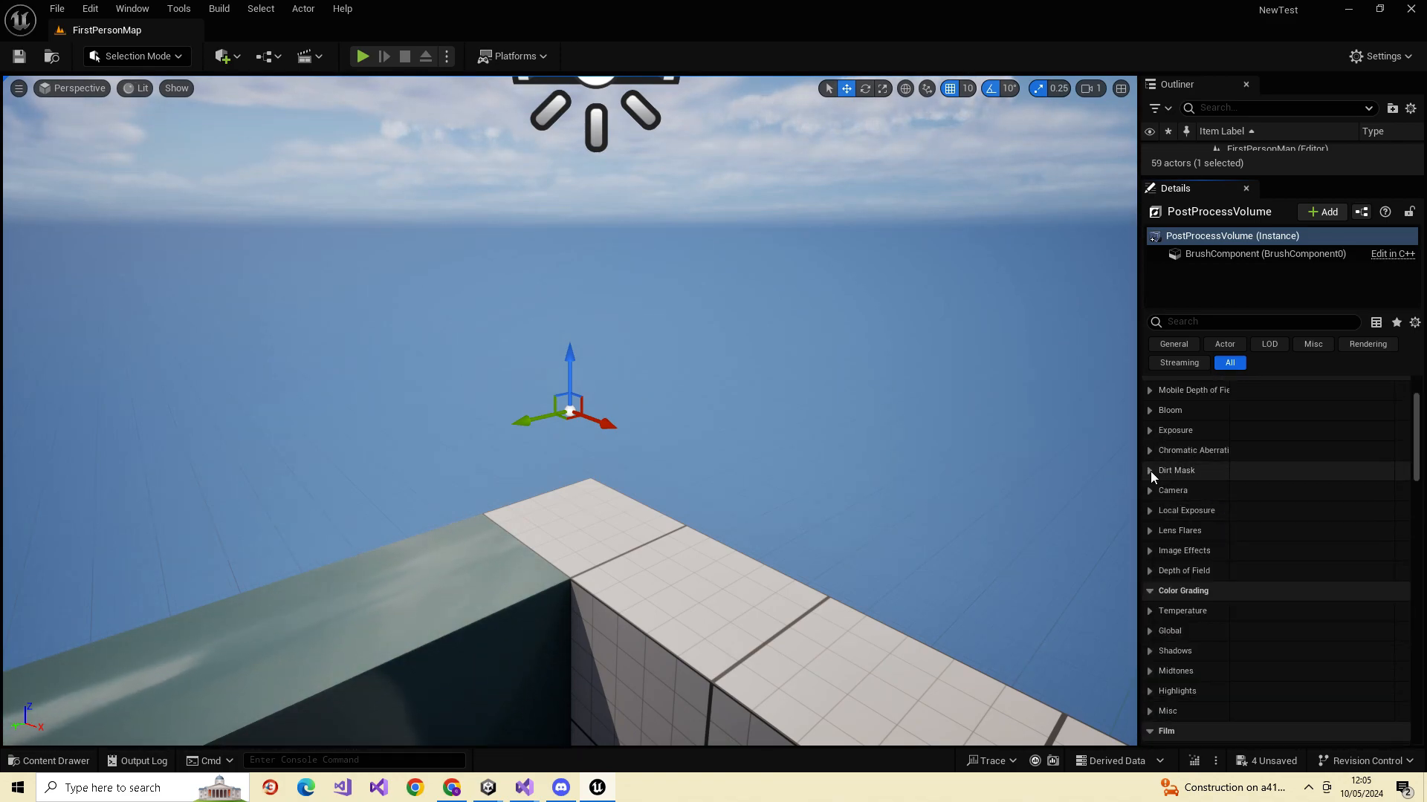
scroll(1189, 520, "down", 2)
left_click(1149, 444)
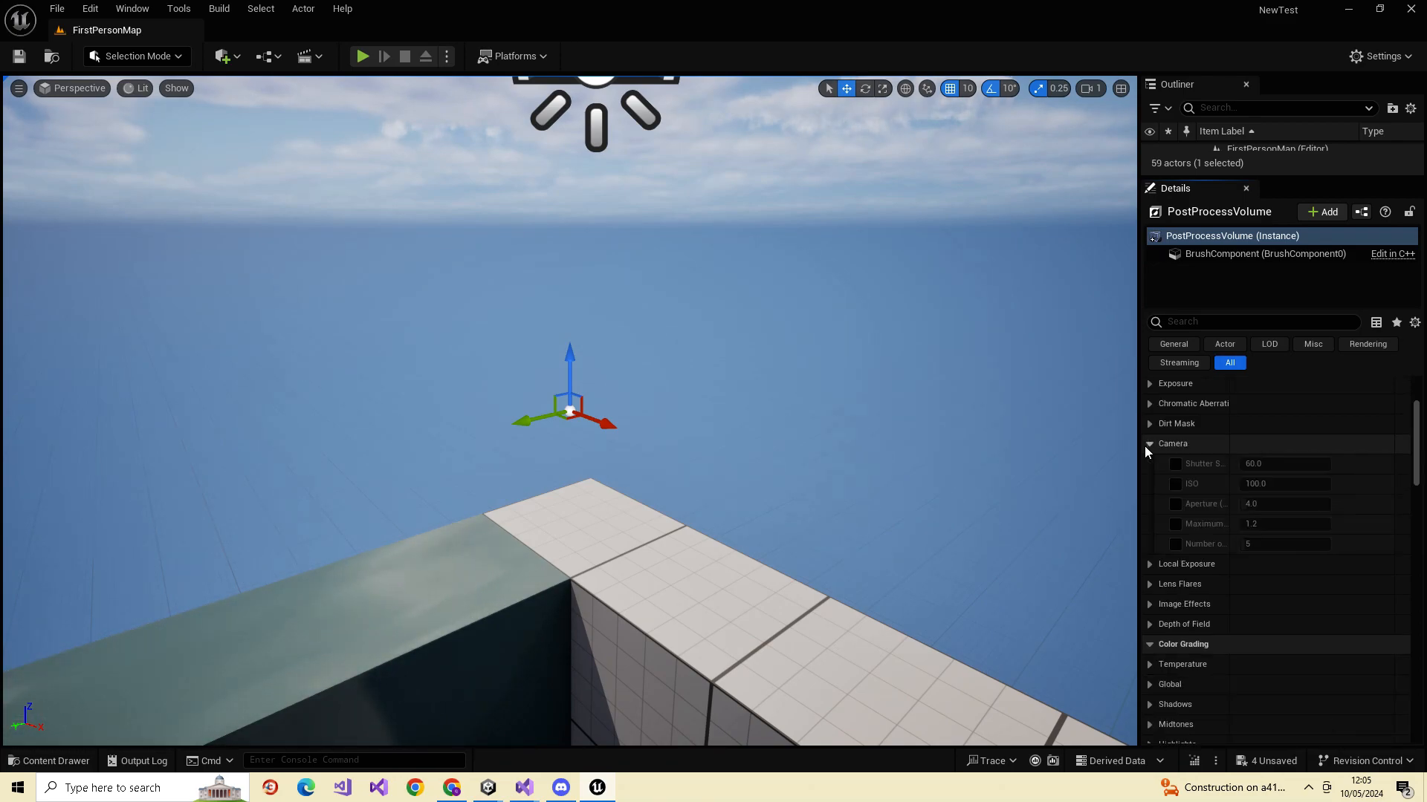
left_click(1149, 444)
scroll(1189, 446, "up", 2)
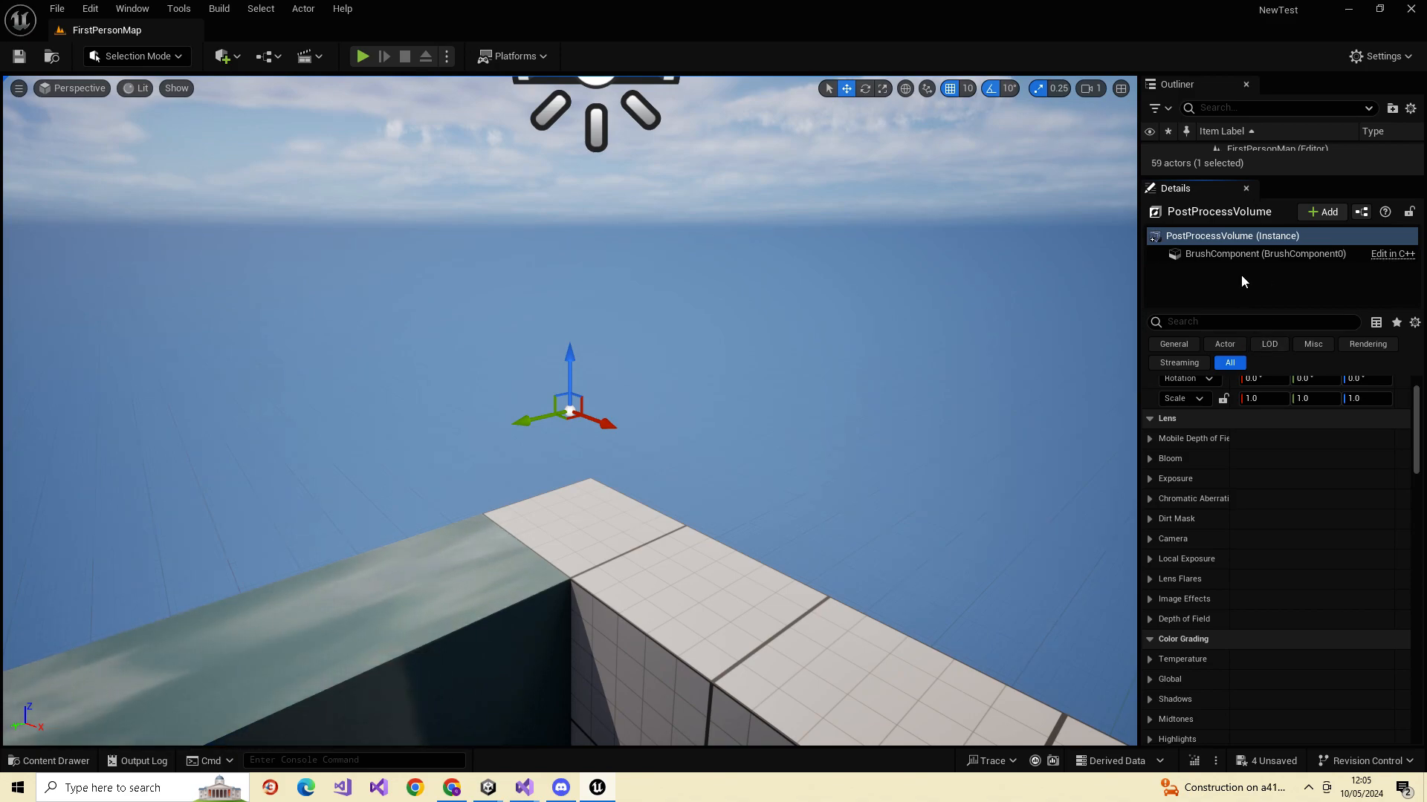
left_click_drag(1268, 178, 1266, 427)
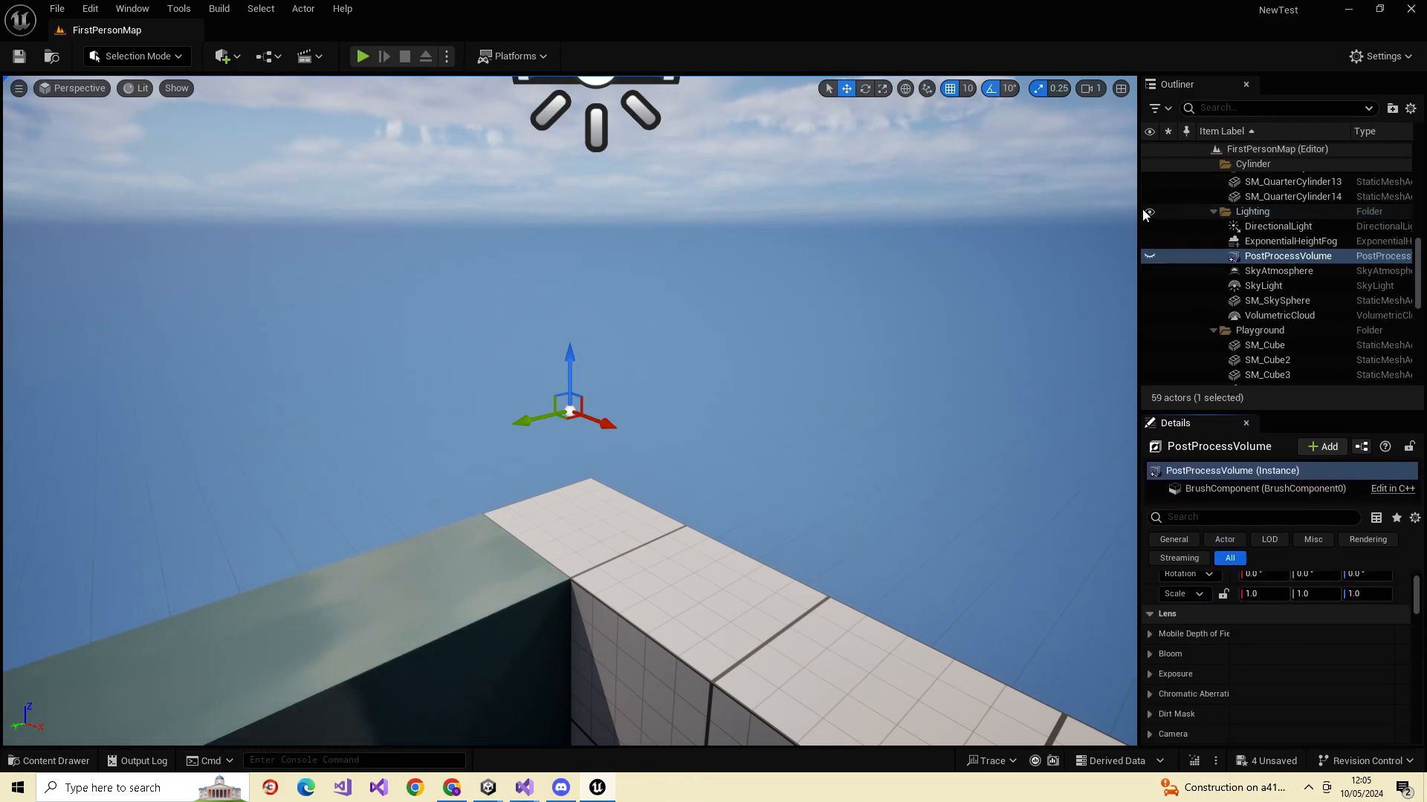
- Show the PostProcessVolume and hide it again to compare its effect on the sky and walls
left_click(1148, 259)
right_click_drag(911, 370, 918, 370)
key("s")
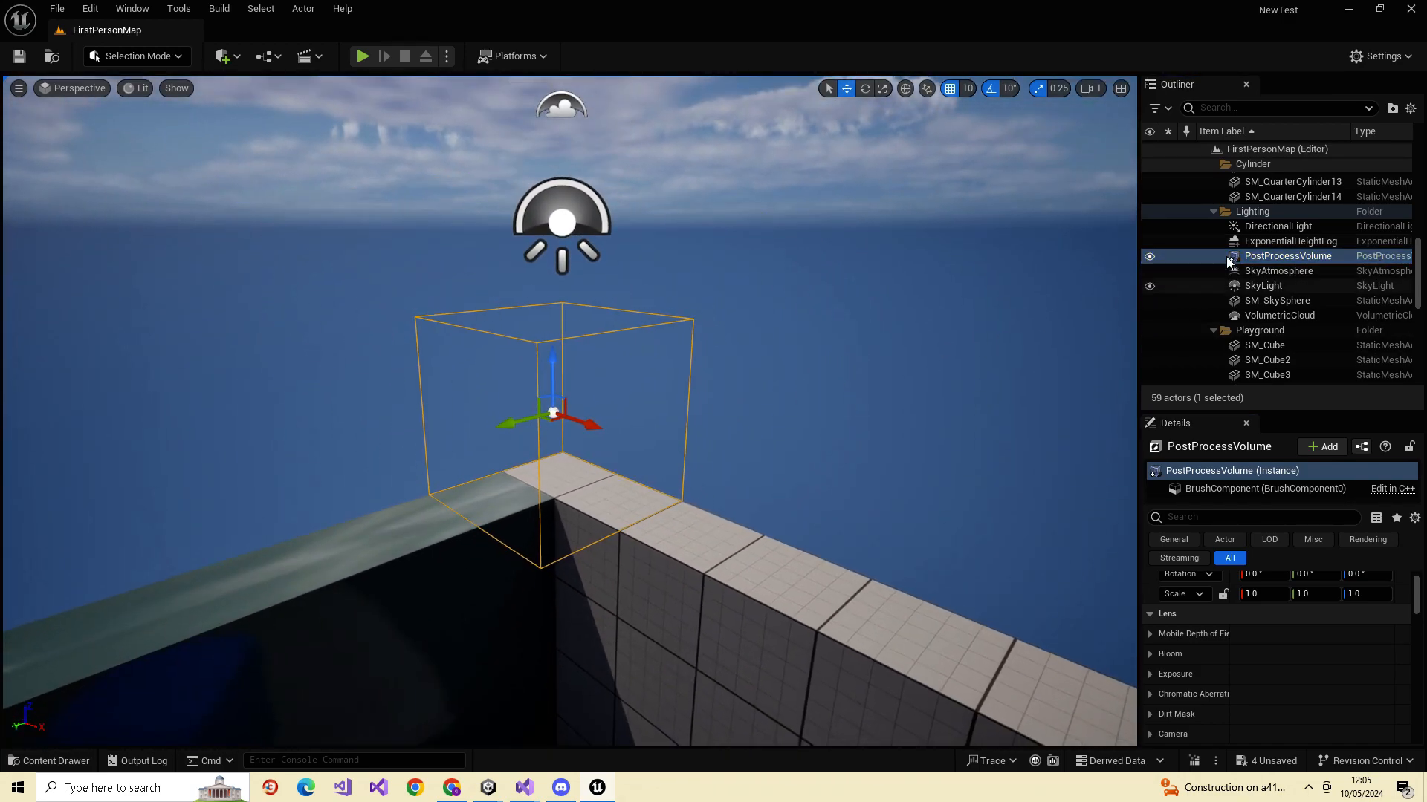
left_click(1149, 257)
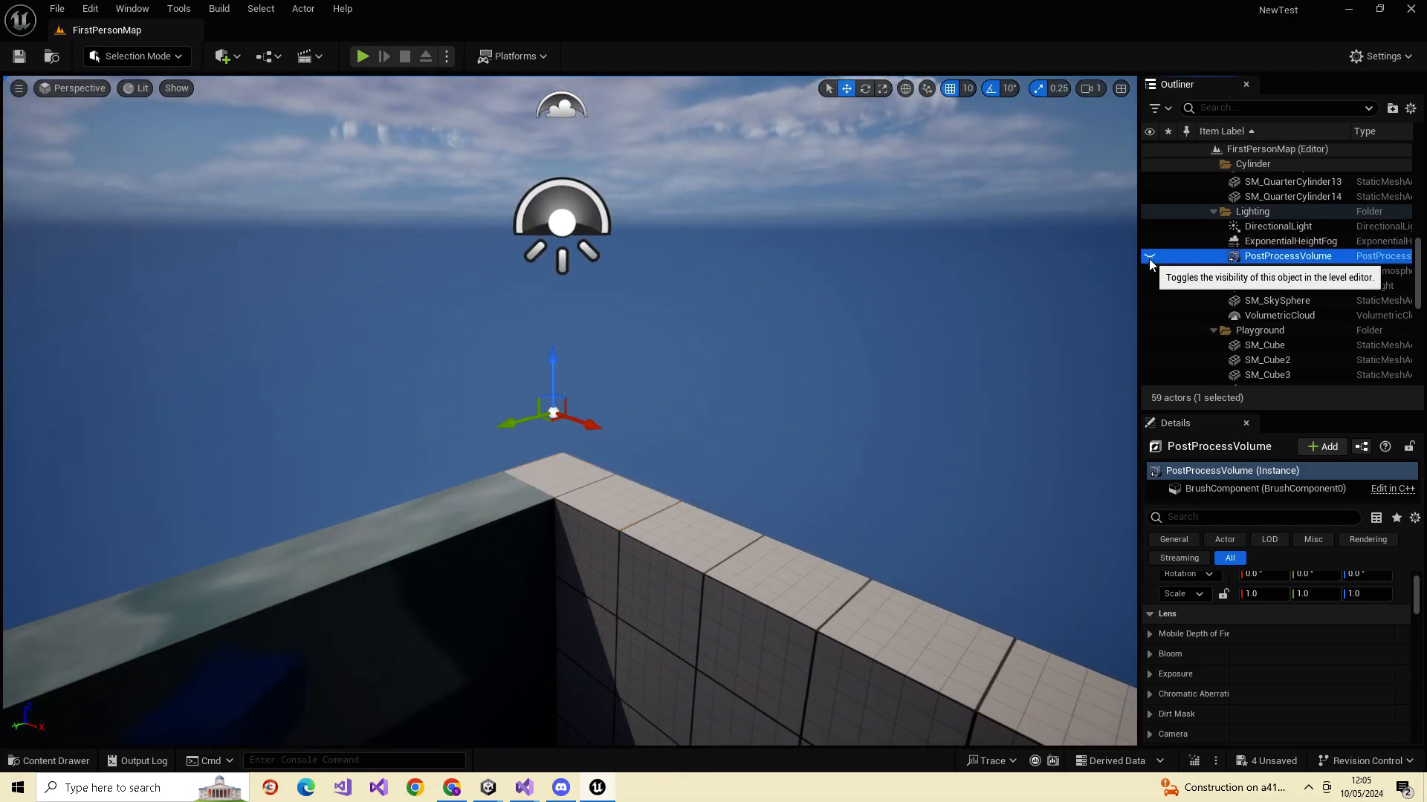
- Select the DirectionalLight, move it to X -153, and set its Y rotation to -27°
left_click(1281, 226)
right_click_drag(600, 285, 516, 223)
key("s")
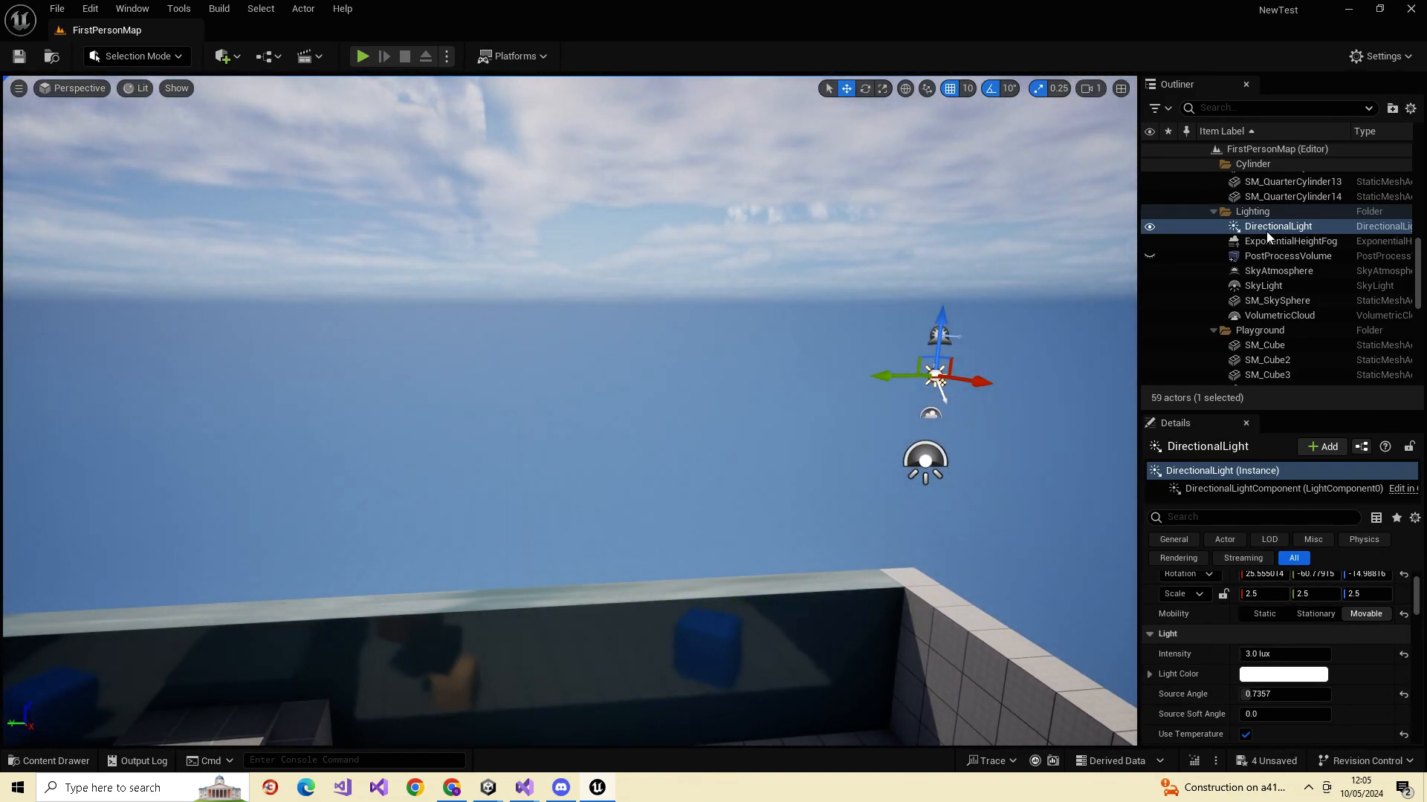
scroll(1180, 604, "up", 2)
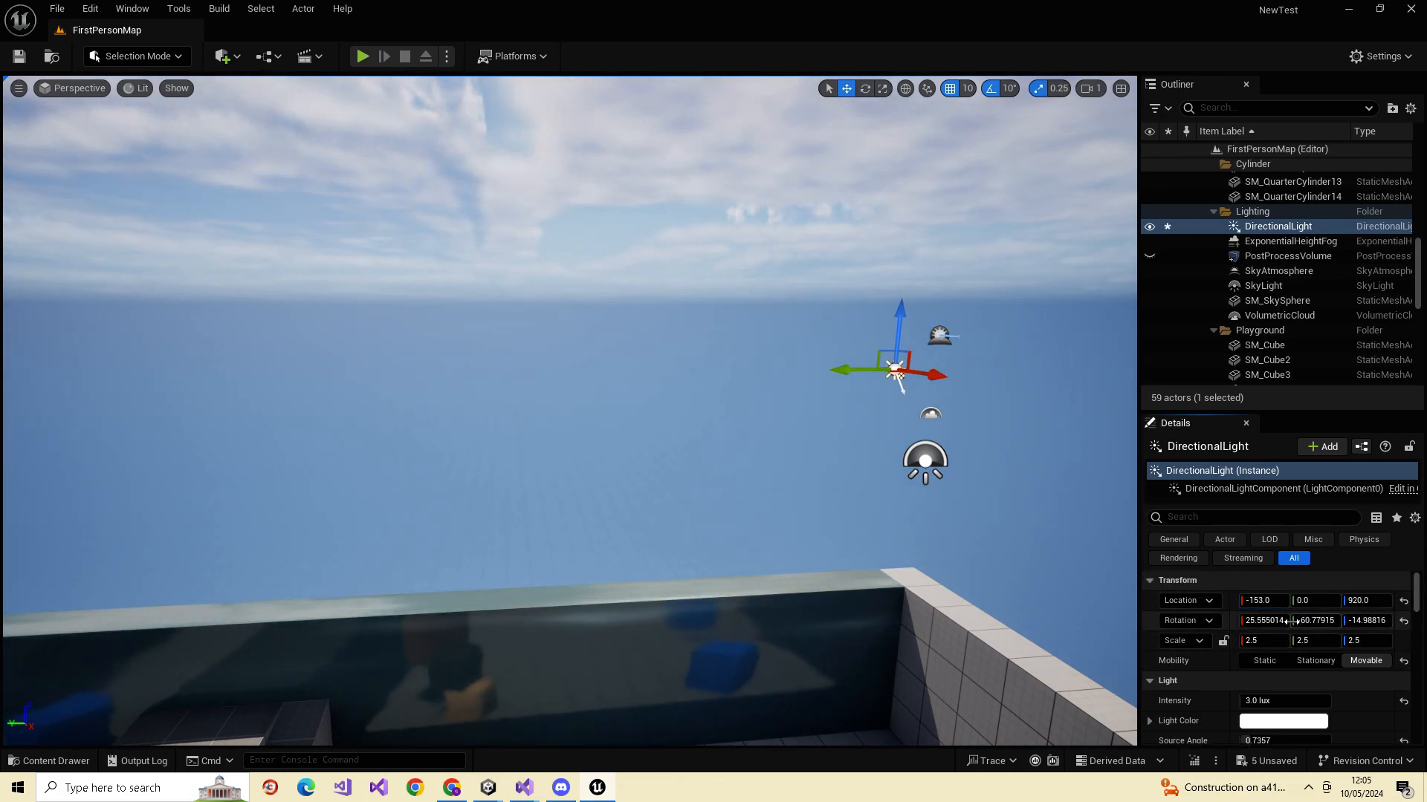
mouse_move(1294, 623)
left_mouse_down()
mouse_move(1237, 622)
mouse_move(1308, 622)
left_mouse_up()
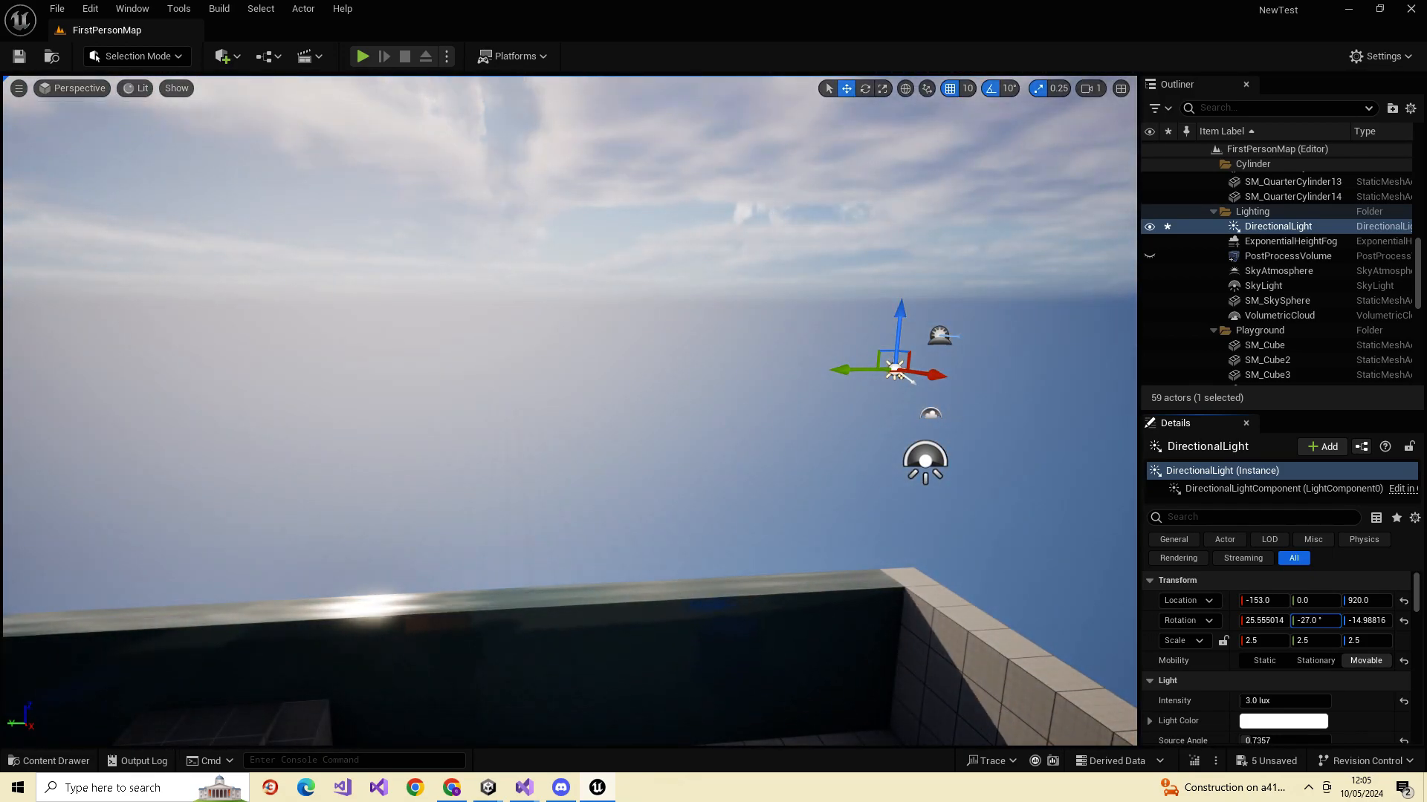
- Select the SkyAtmosphere actor, hide it, and view the level without the atmosphere
key("s")
right_click_drag(979, 589, 1020, 608)
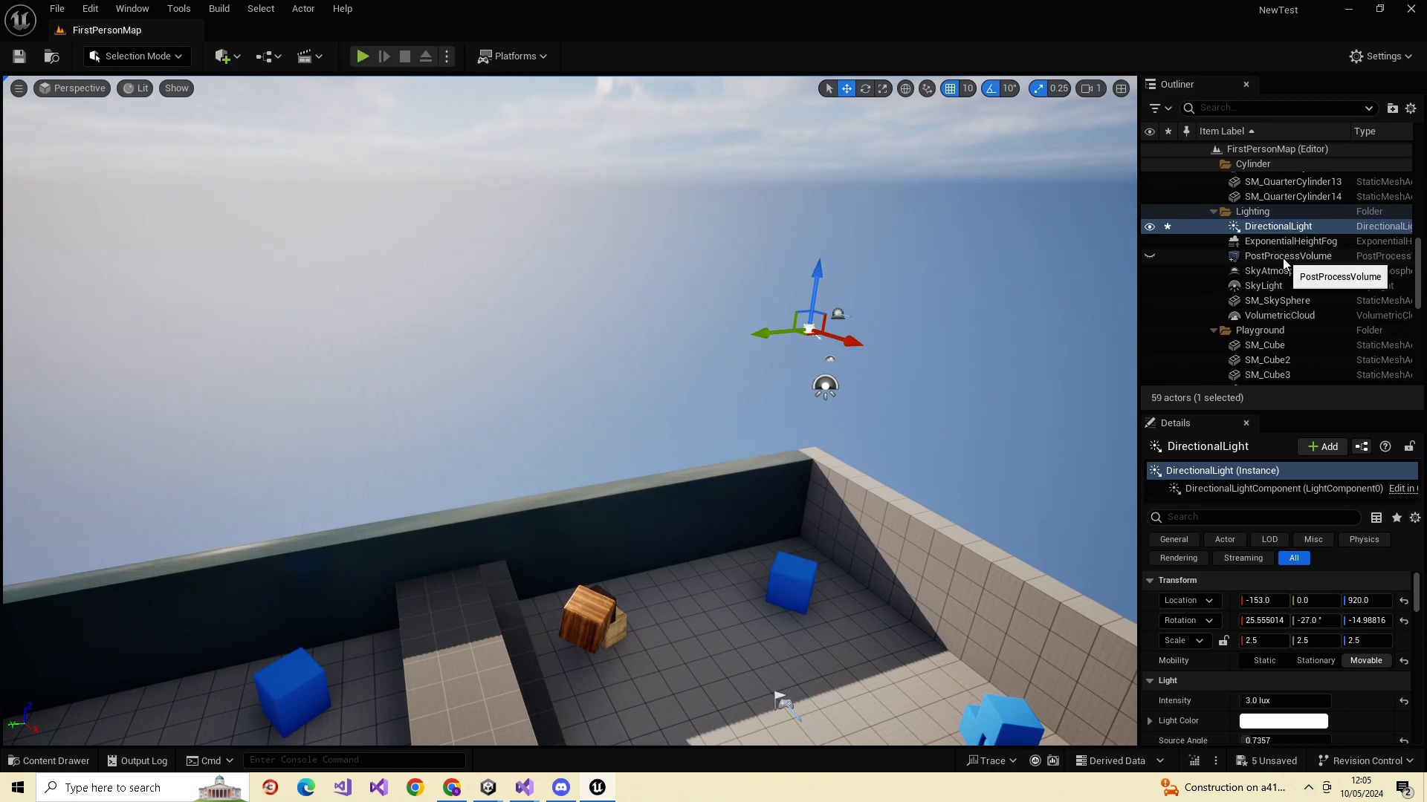
left_click(1250, 270)
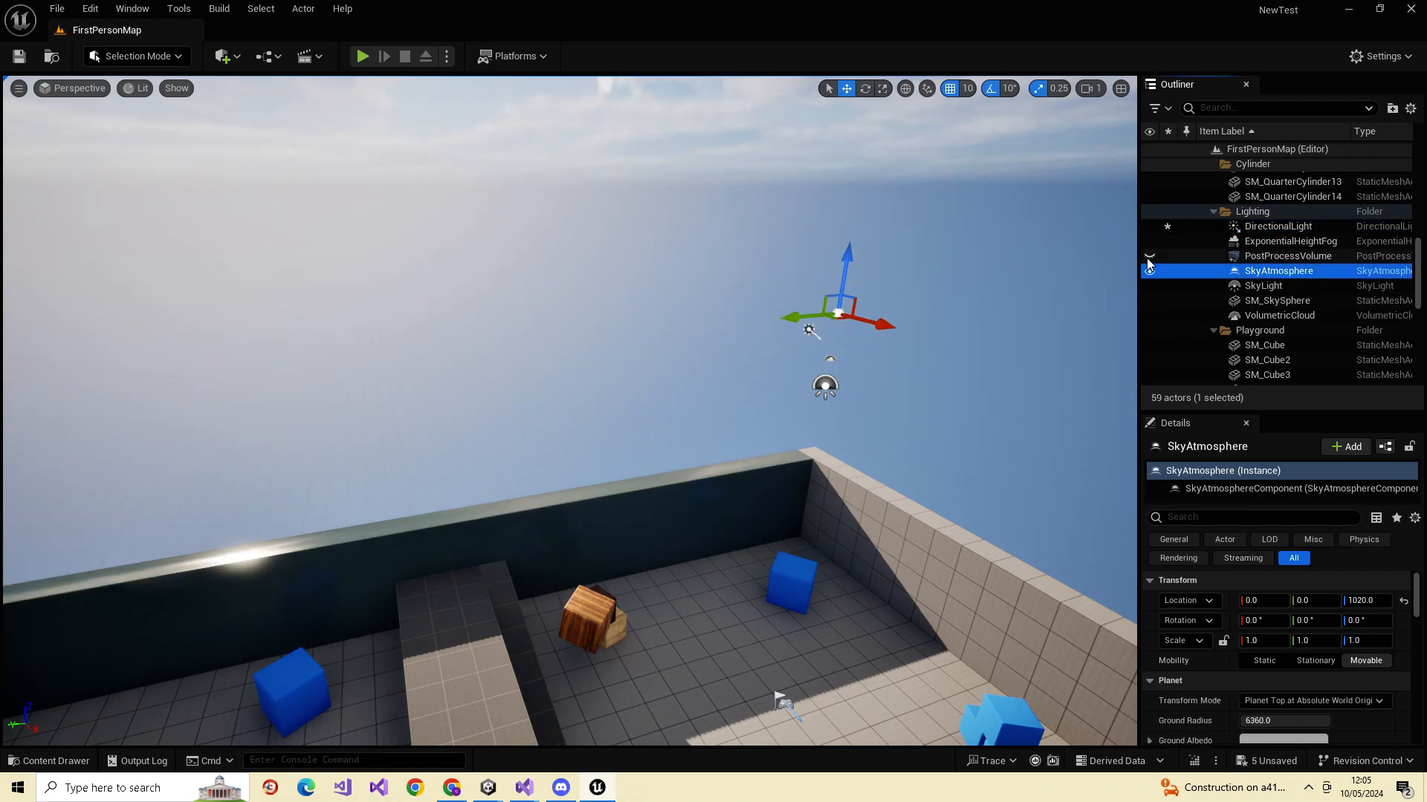
left_click(1149, 272)
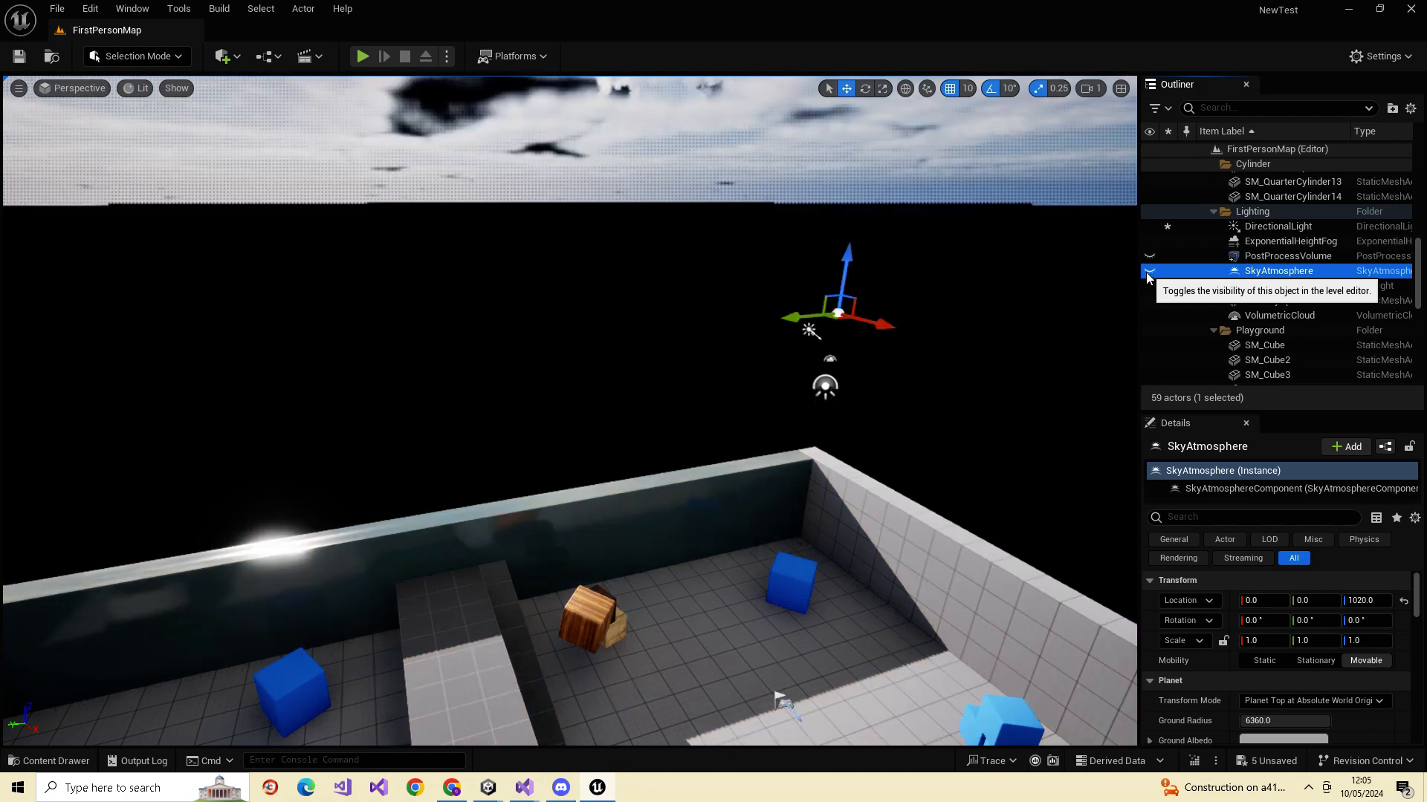
mouse_move(937, 382)
right_mouse_down()
mouse_move(966, 393)
mouse_move(907, 431)
mouse_move(946, 401)
right_mouse_up()
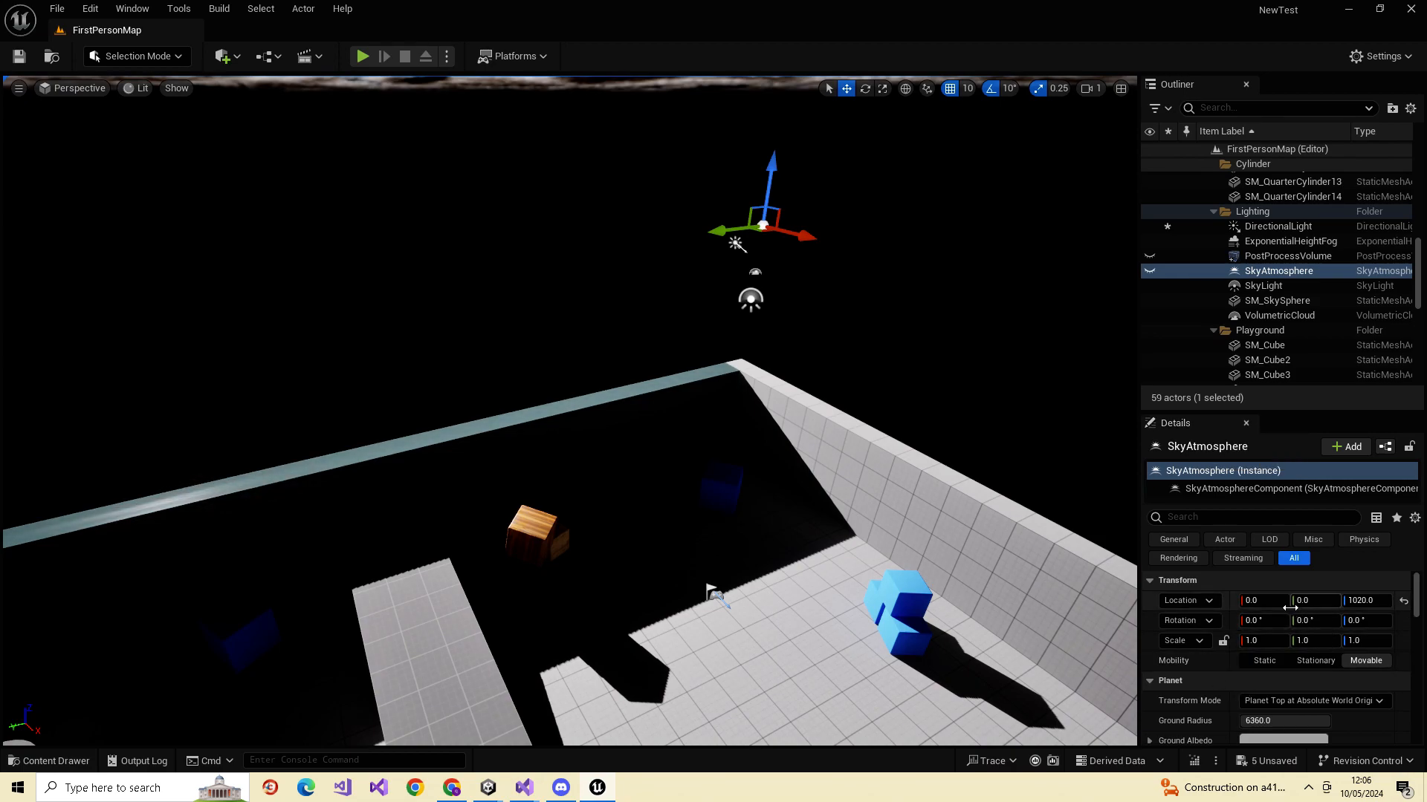
- Set the DirectionalLight's Y rotation to -17° with the atmosphere hidden
left_click(1272, 243)
key("Up")
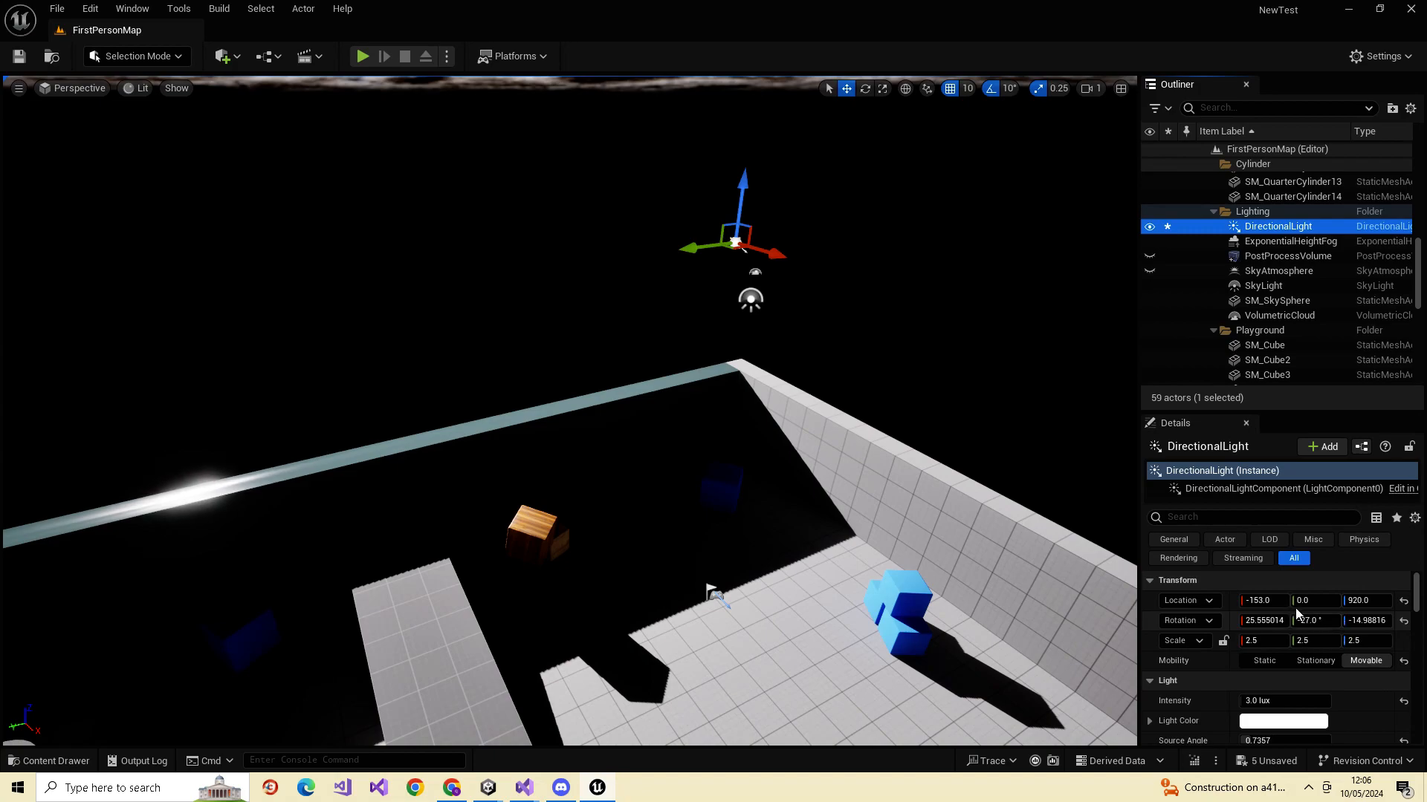
mouse_move(1299, 621)
left_mouse_down()
mouse_move(1244, 621)
mouse_move(1306, 621)
left_mouse_up()
mouse_move(914, 428)
right_mouse_down()
mouse_move(914, 246)
mouse_move(902, 411)
right_mouse_up()
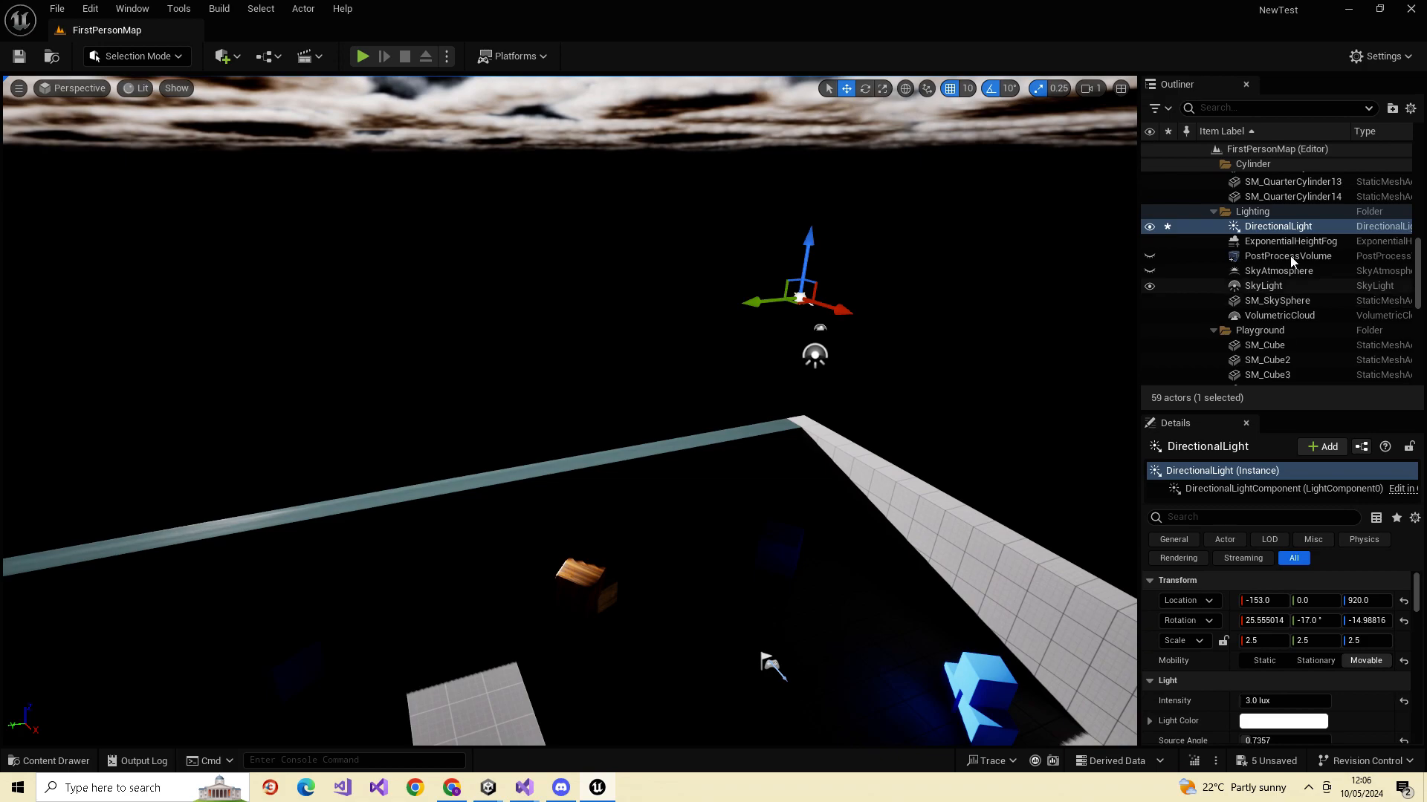
- Select the VolumetricCloud actor and hide it from the level
left_click(1280, 315)
left_click(1149, 315)
mouse_move(1014, 444)
right_mouse_down()
mouse_move(1015, 282)
mouse_move(1014, 443)
right_mouse_up()
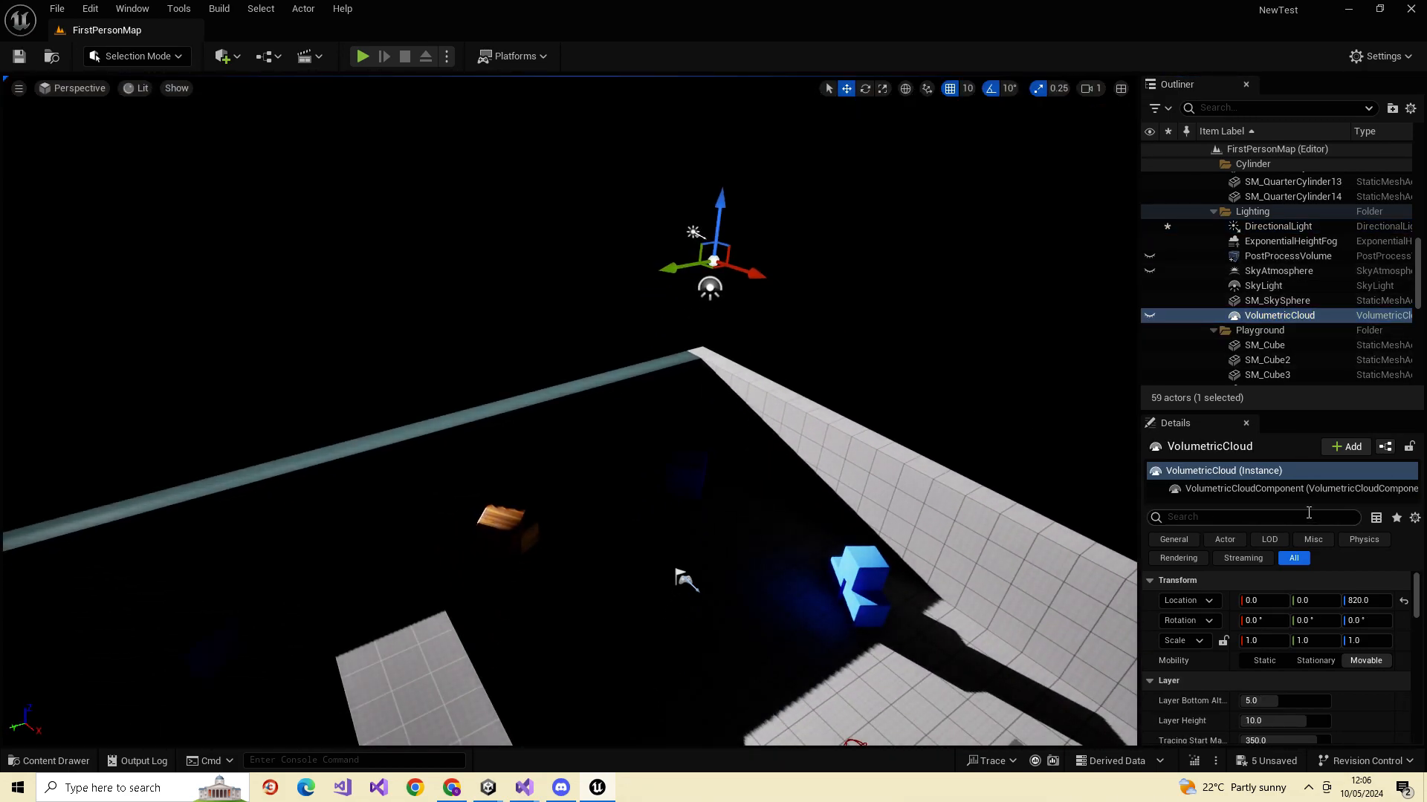
- Try different Y rotations on the DirectionalLight to shift the level's shadows, ending at -63°
left_click(1278, 225)
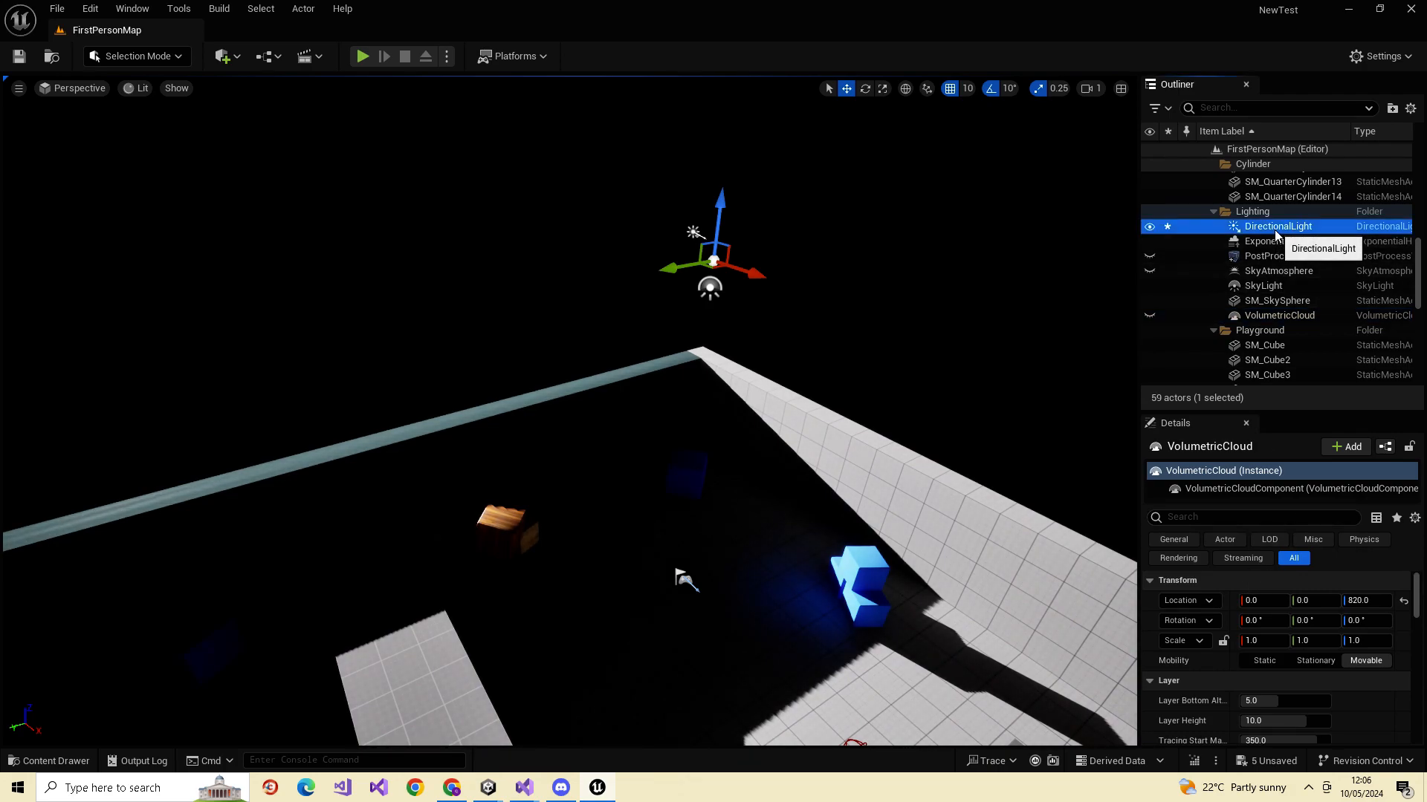
left_click_drag(1297, 621, 1204, 621)
left_click_drag(1297, 622, 1333, 621)
right_click_drag(891, 461, 833, 476)
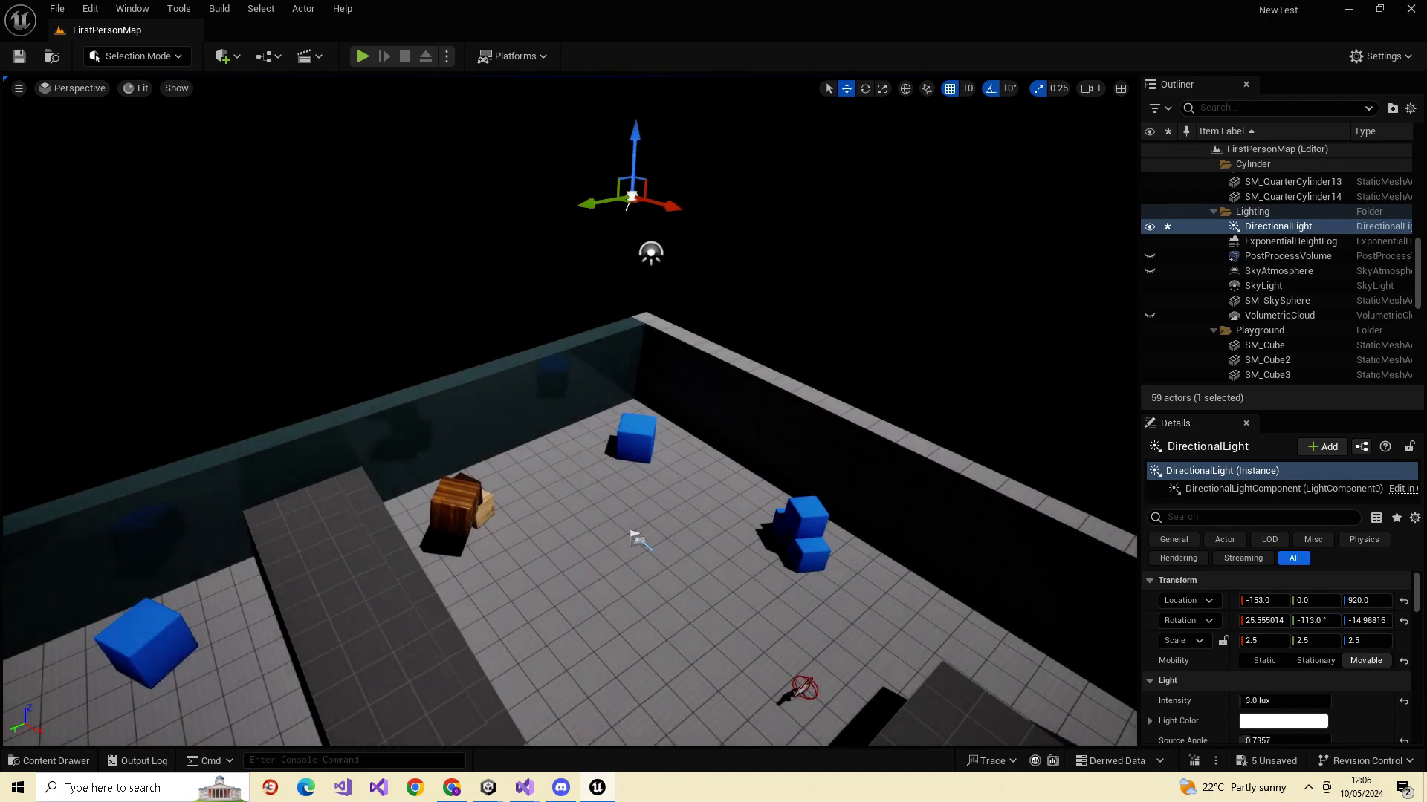
mouse_move(1311, 621)
left_mouse_down()
mouse_move(1263, 621)
mouse_move(1333, 621)
left_mouse_up()
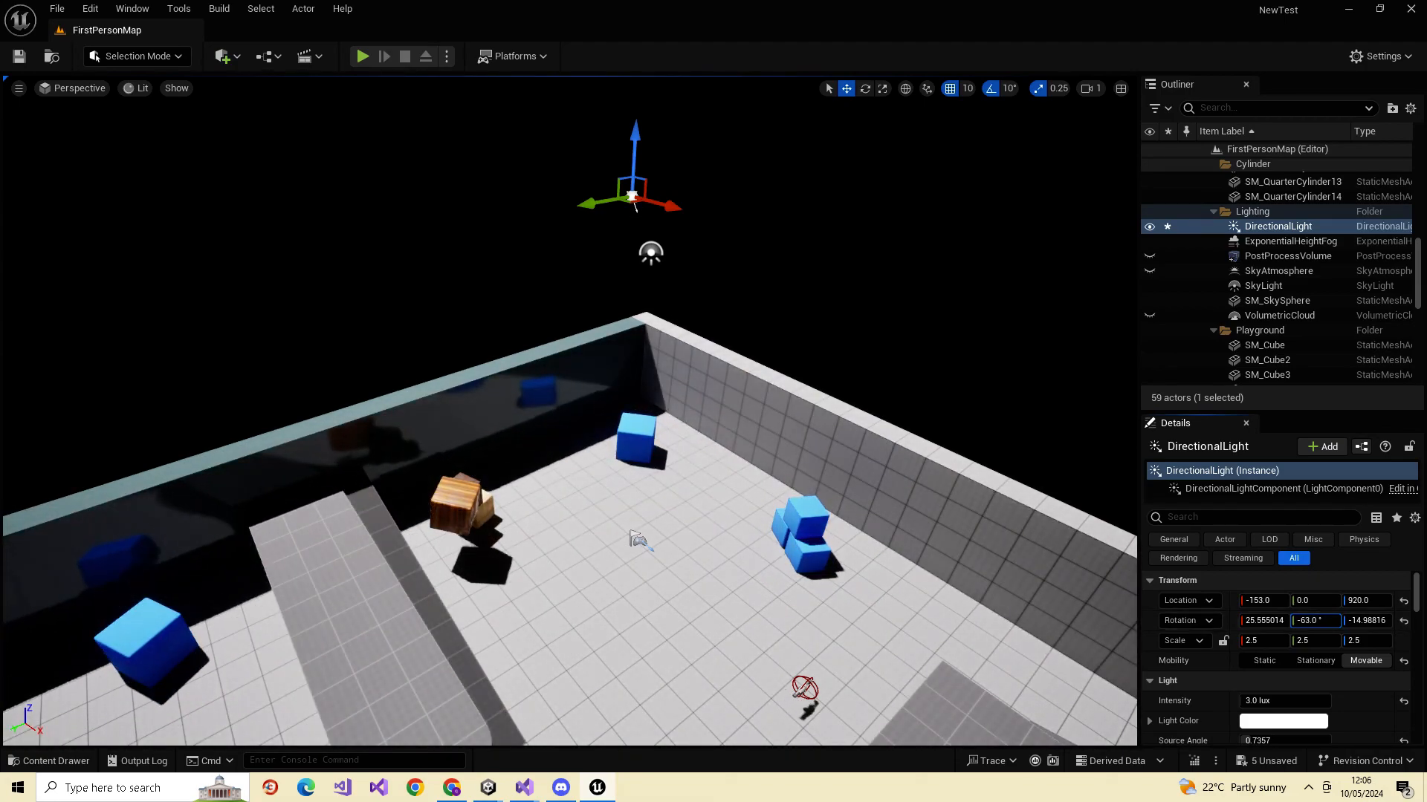
- Show the PostProcessVolume again and set the DirectionalLight's rotation to X 58°, Y -34°, Z 3°
left_click(1149, 257)
mouse_move(981, 424)
right_mouse_down()
mouse_move(921, 362)
mouse_move(968, 415)
right_mouse_up()
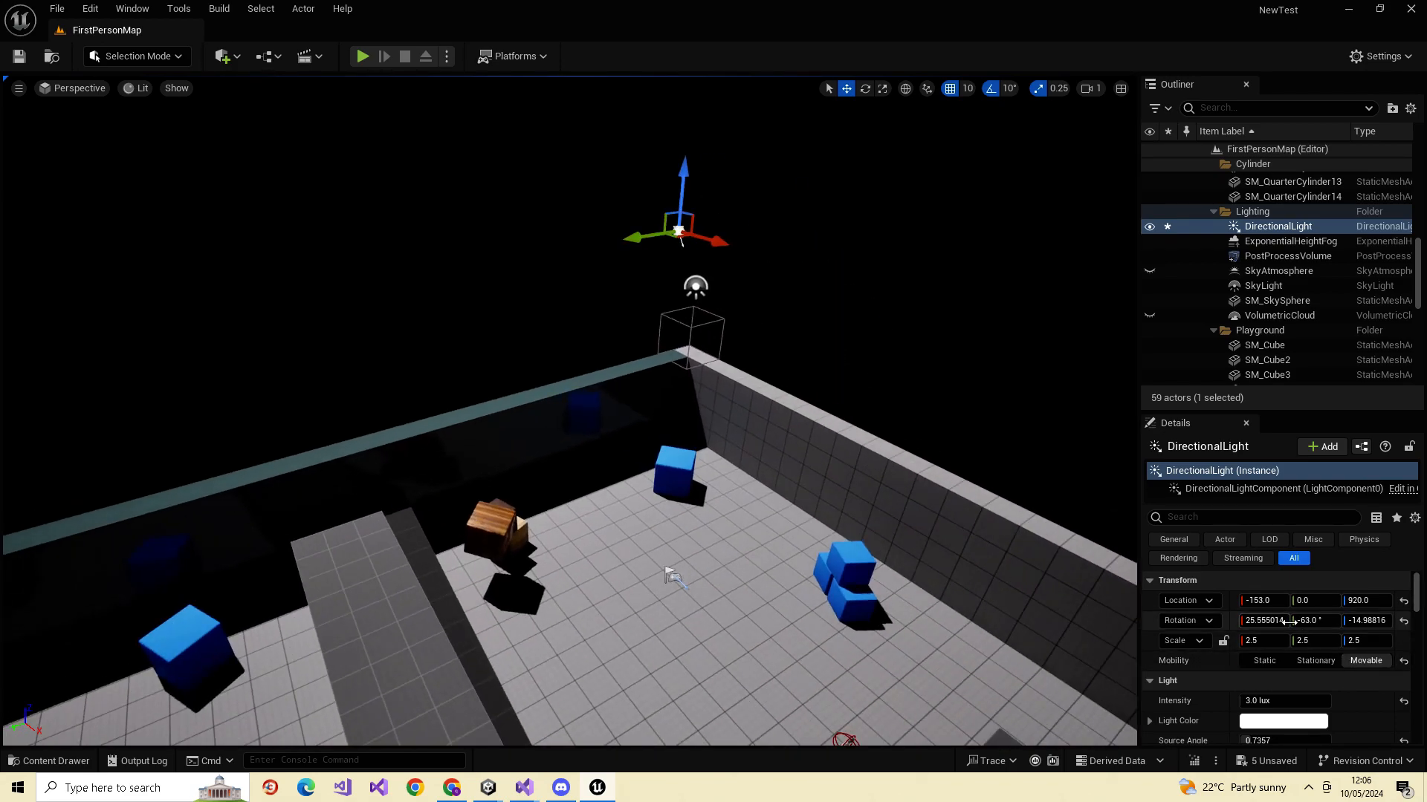
mouse_move(1286, 621)
left_mouse_down()
mouse_move(1322, 621)
mouse_move(1278, 622)
left_mouse_up()
key("ctrl+l")
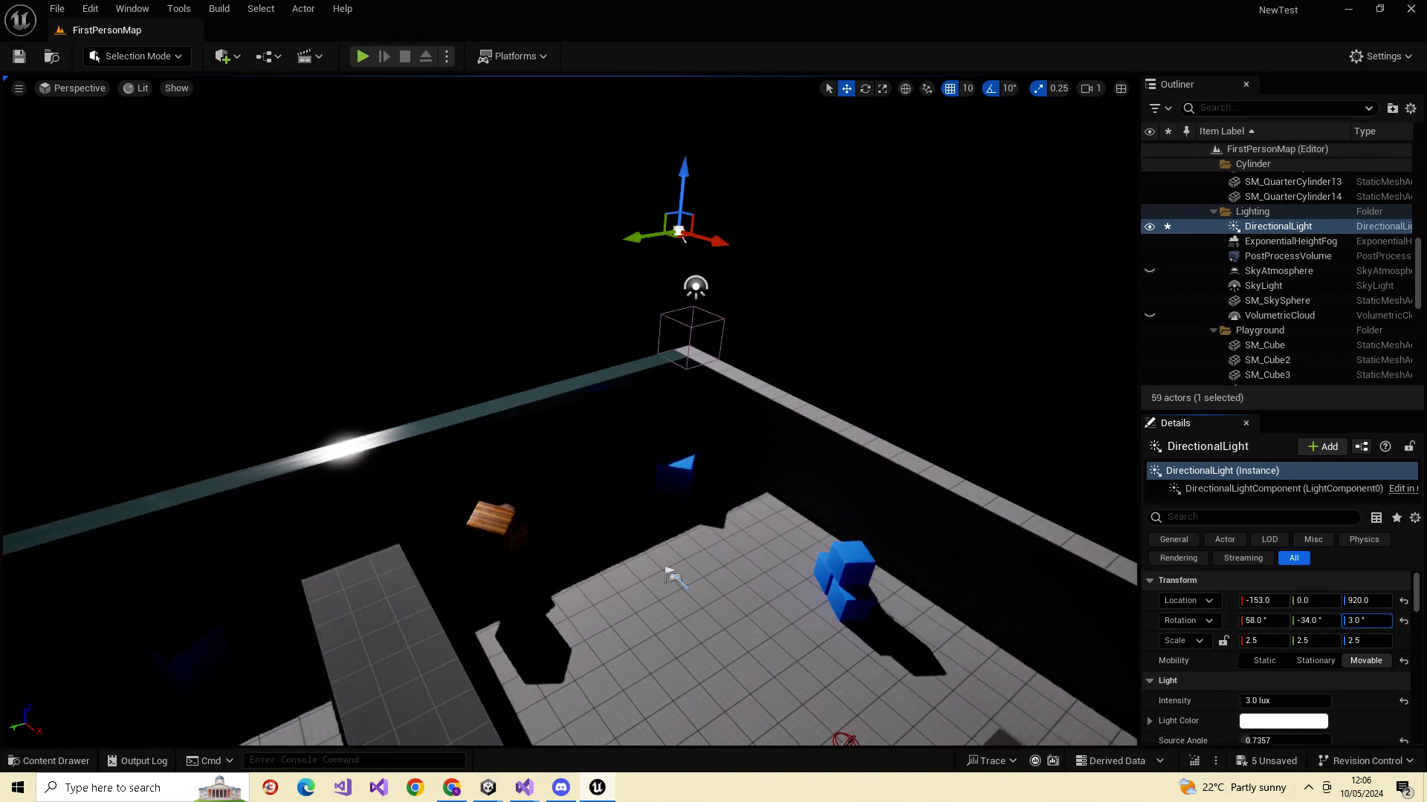
- Sweep the DirectionalLight's Z rotation through different angles, ending at 380°, and set its Y rotation to -51°
key("ctrl+l")
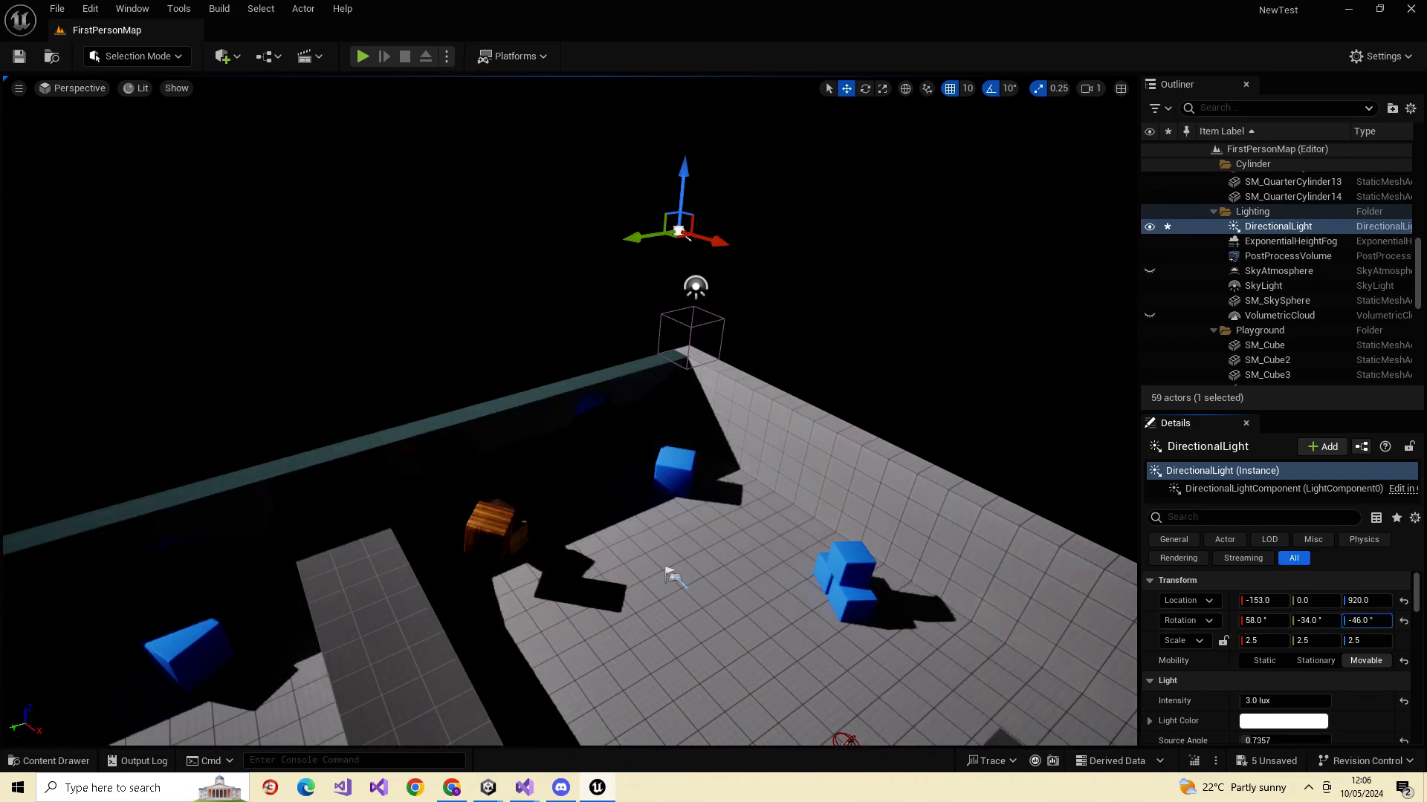
key("ctrl+l")
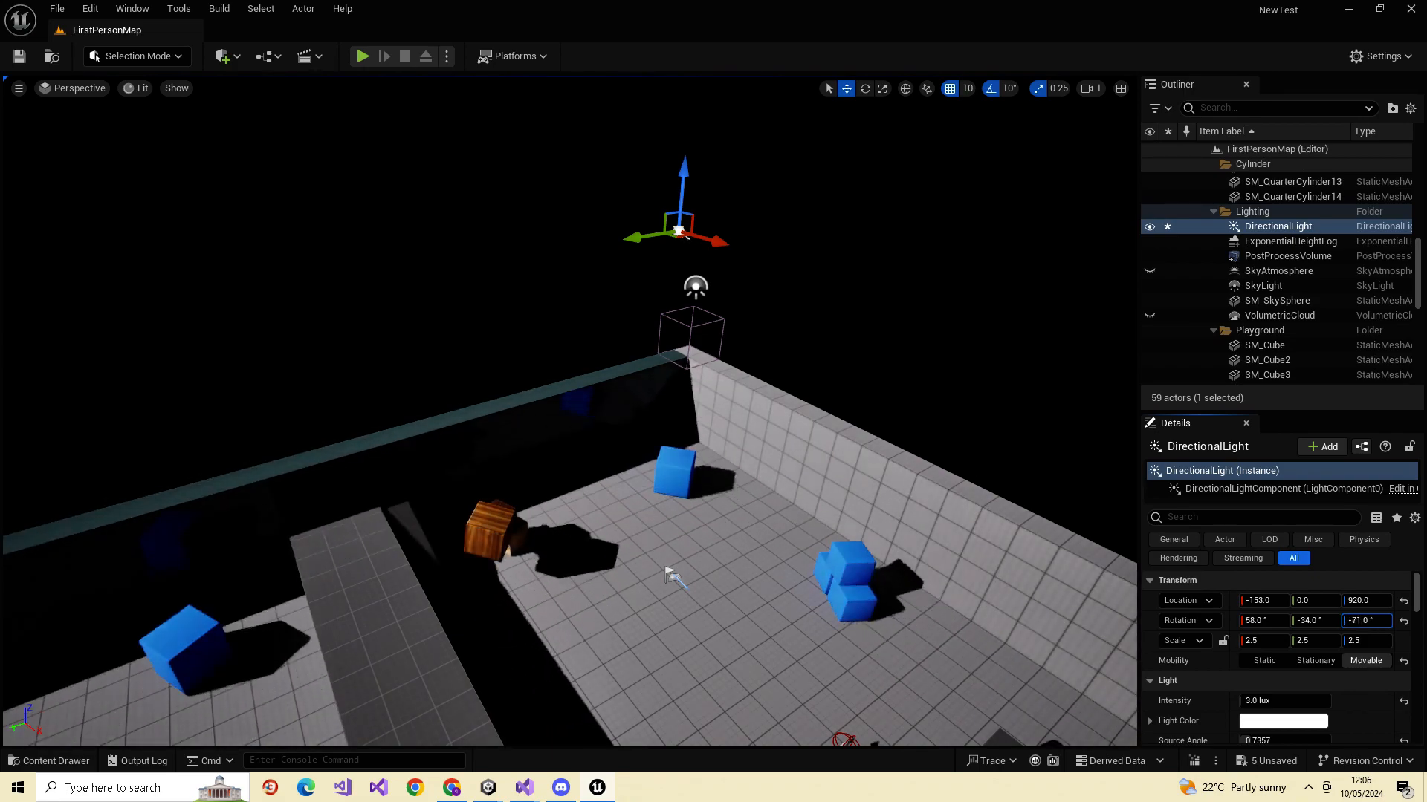
key("ctrl+l")
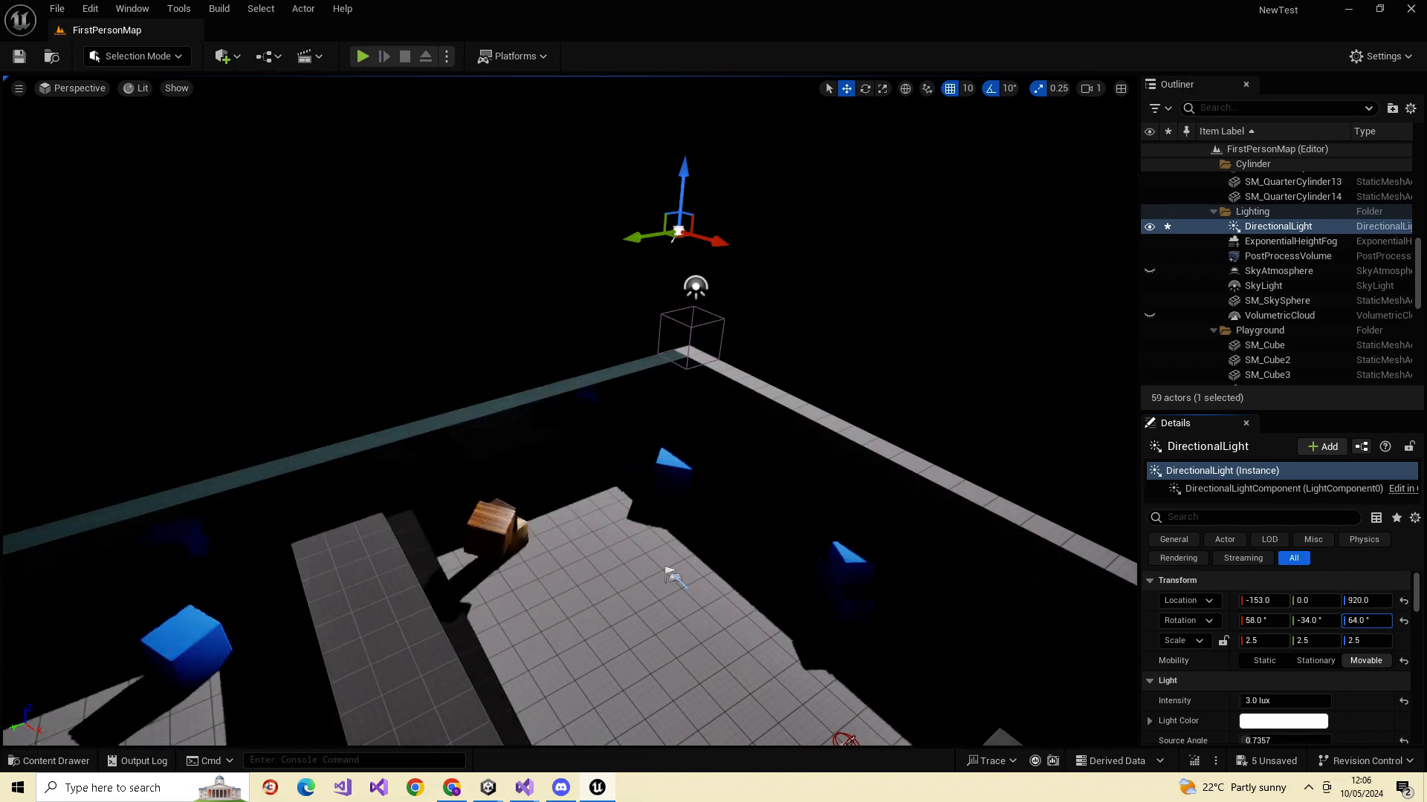
key("ctrl+l")
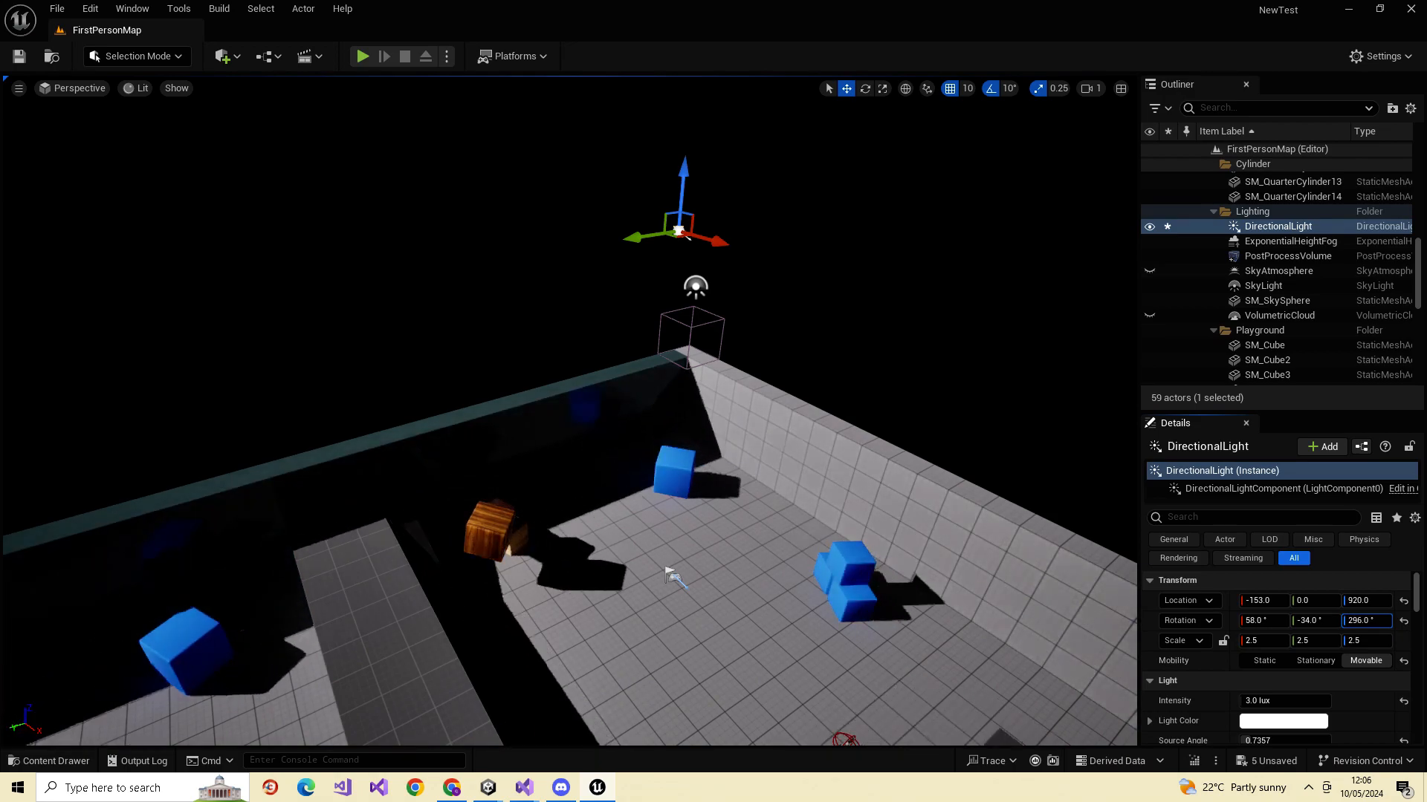
key("ctrl+l")
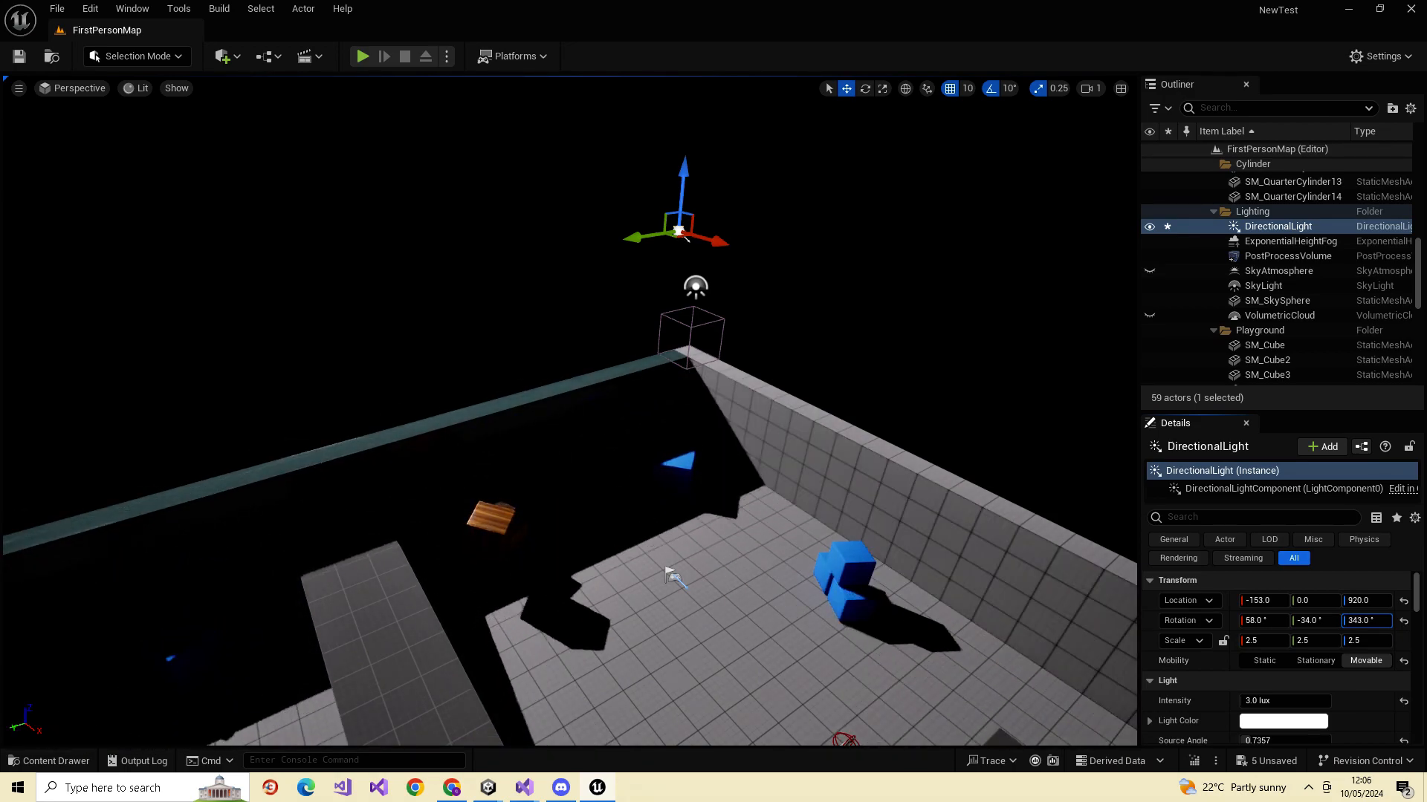
key("ctrl+l")
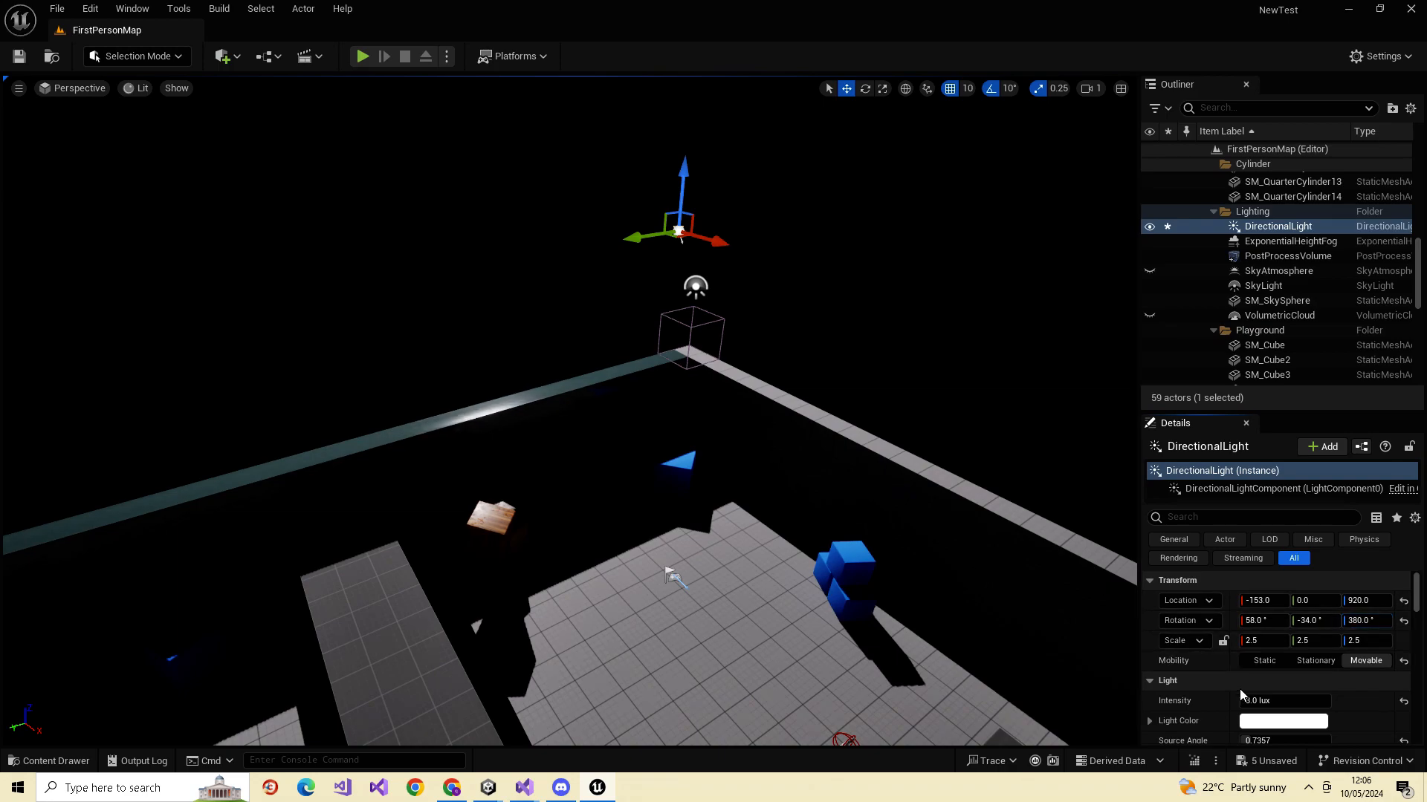
left_click_drag(1292, 620, 1328, 621)
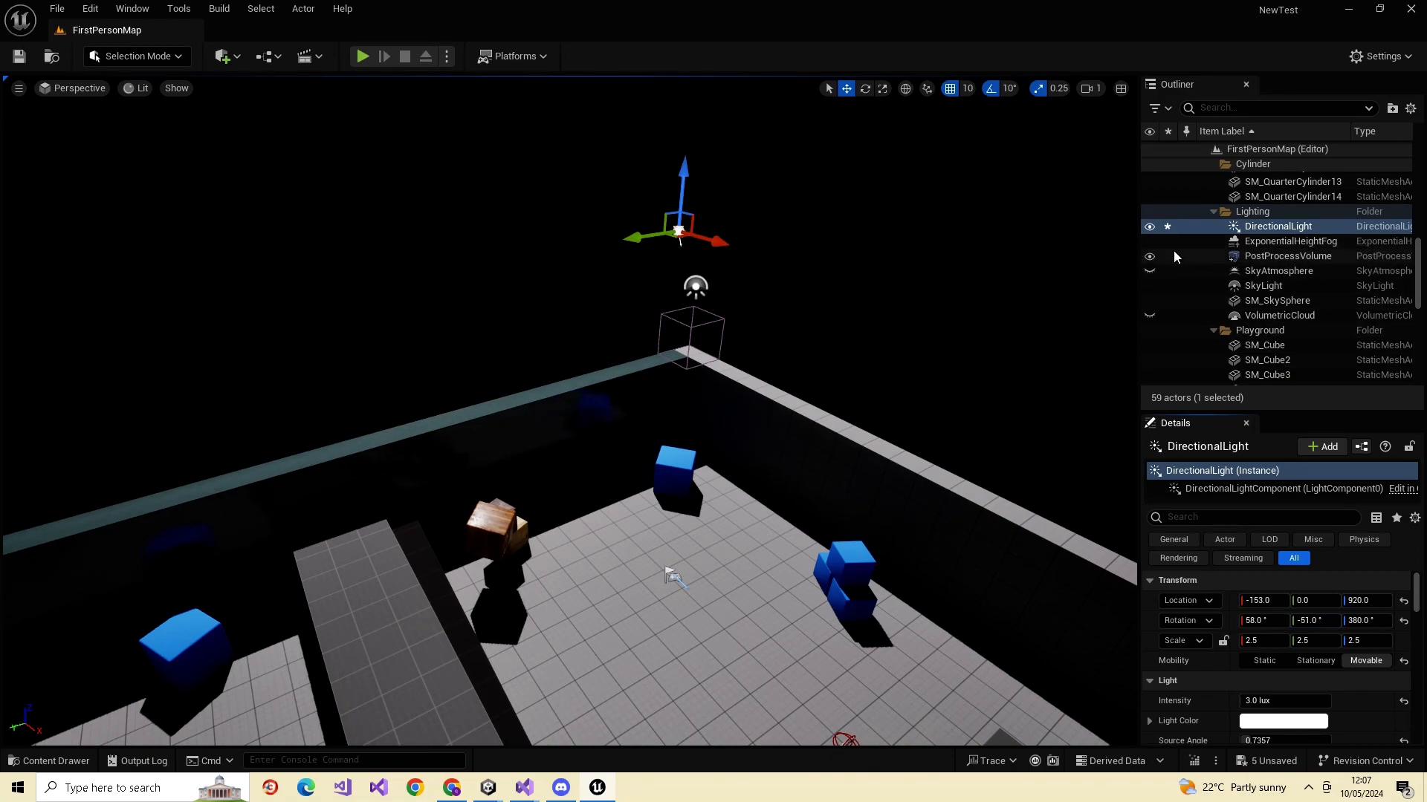
- Hide the ExponentialHeightFog, PostProcessVolume and SkyLight actors in the Lighting folder
left_click(1150, 242)
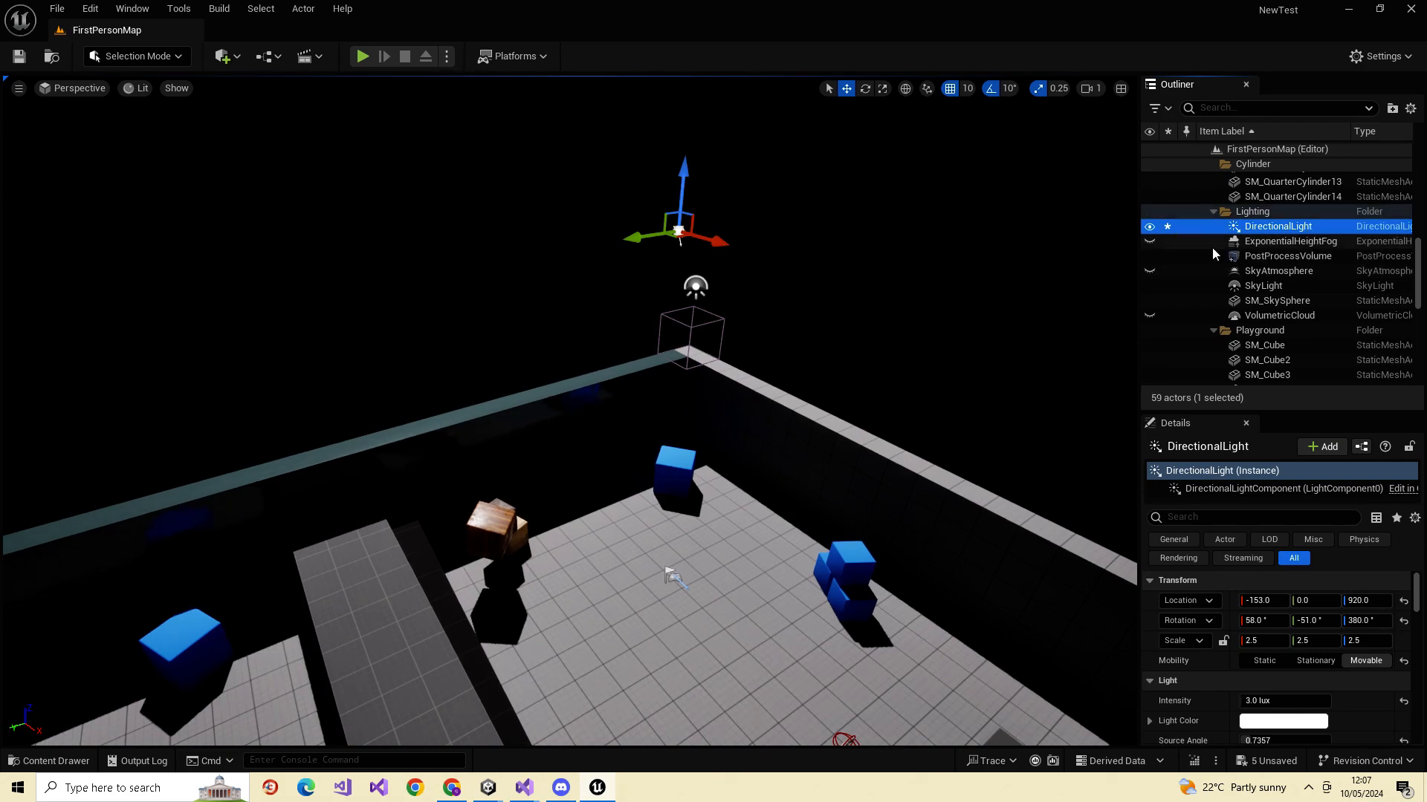
left_click(1149, 256)
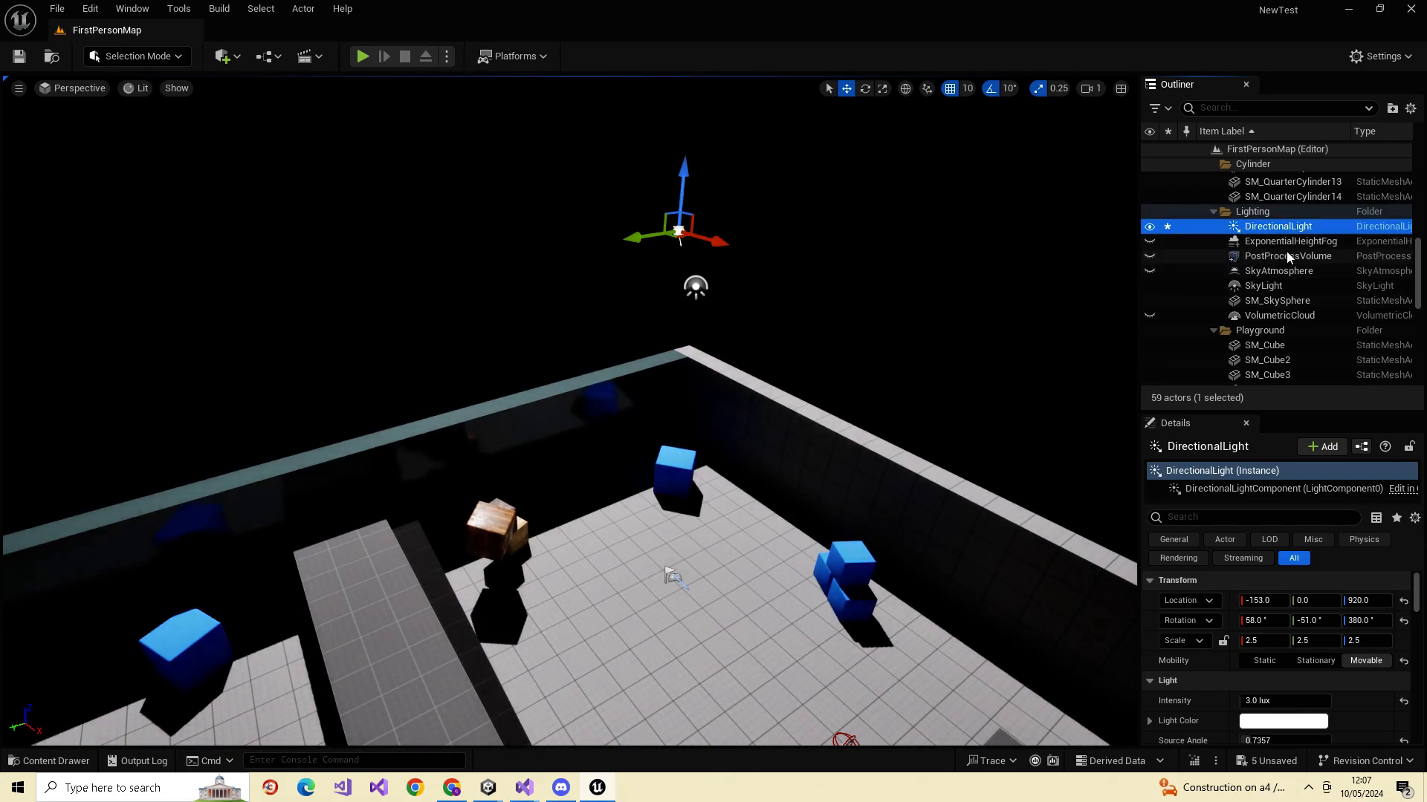
left_click(1183, 286)
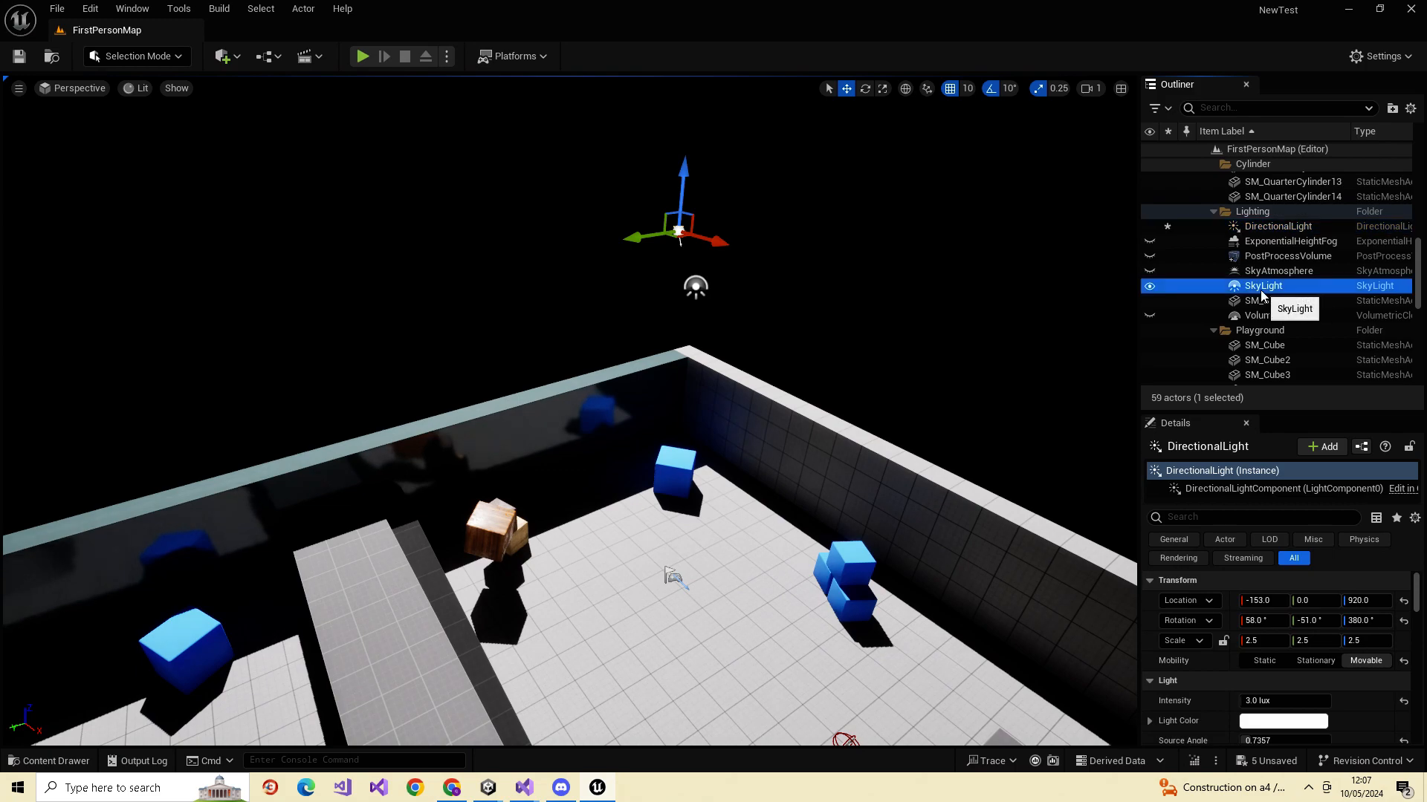
left_click(1151, 287)
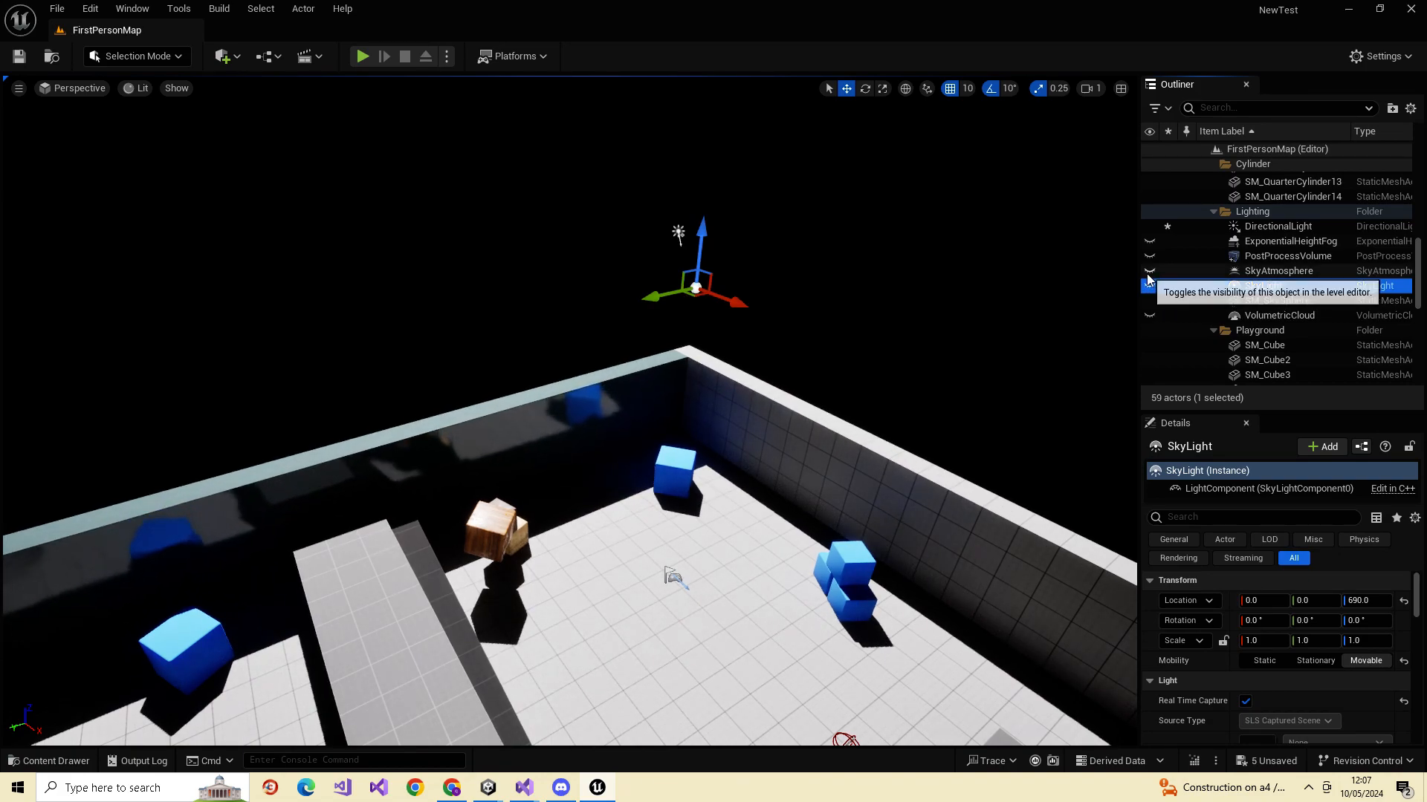
- Show the SkyAtmosphere again and toggle the SkyLight off and on to compare the lighting, leaving it visible
left_click(1151, 272)
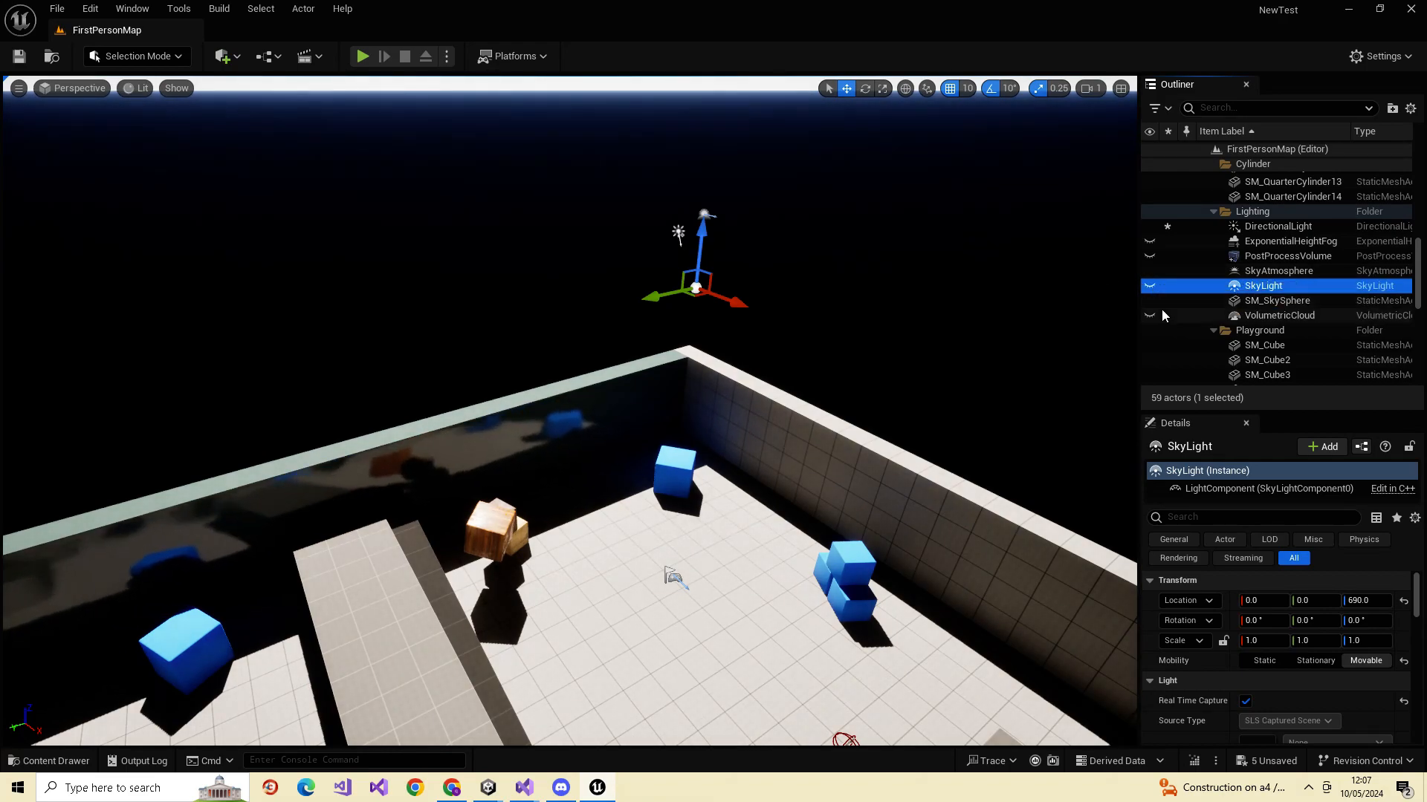
left_click(1150, 286)
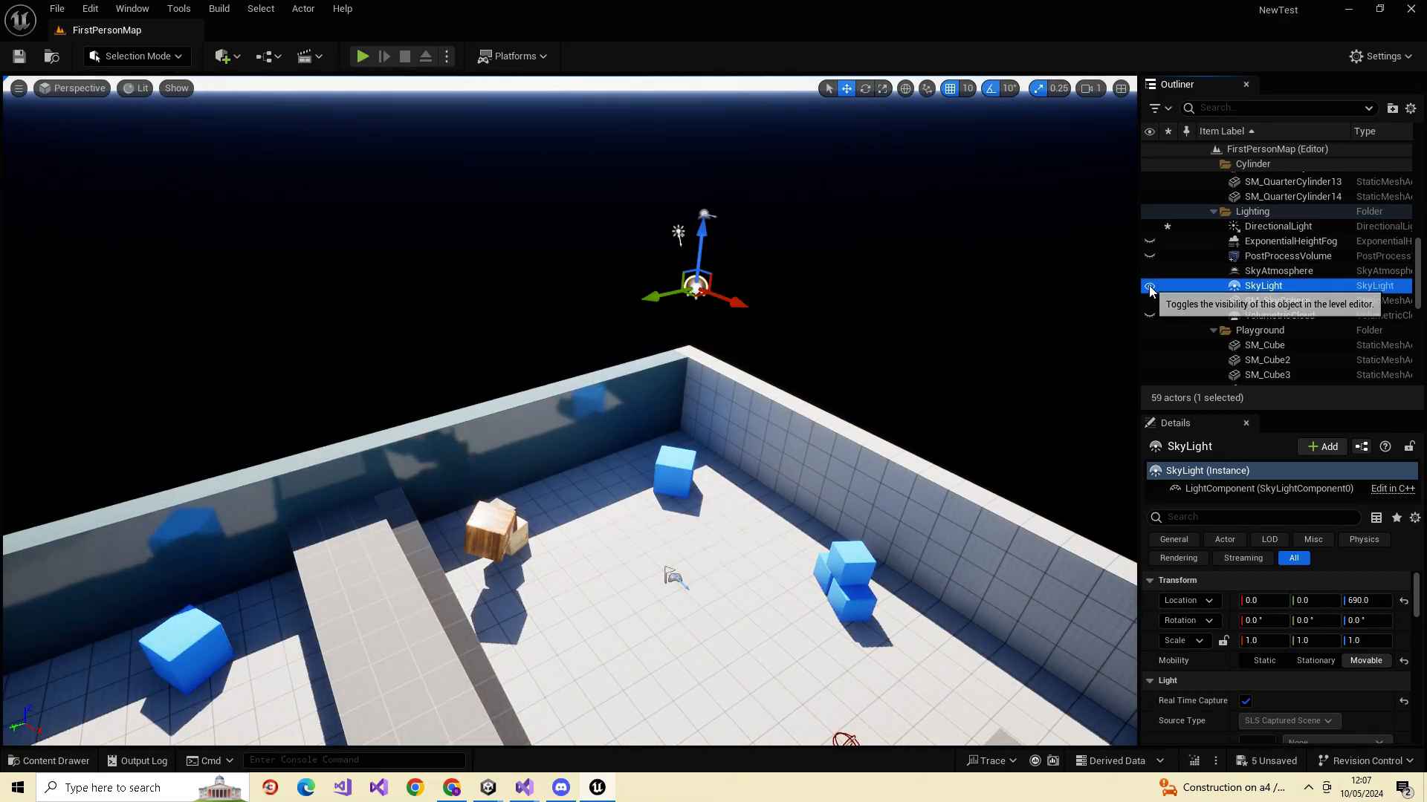
left_click(1149, 287)
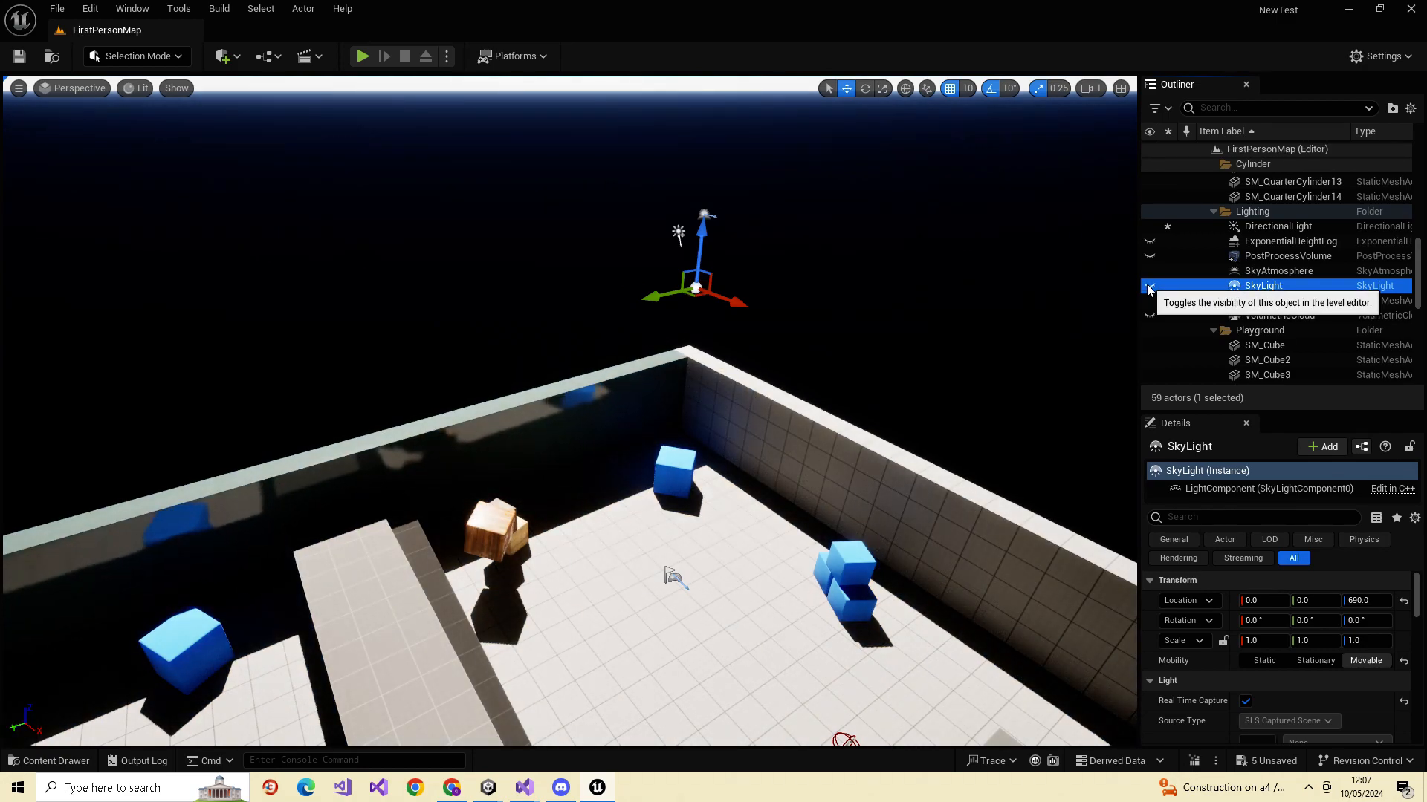
left_click(1149, 287)
left_click(1149, 287)
right_click_drag(668, 446, 593, 507)
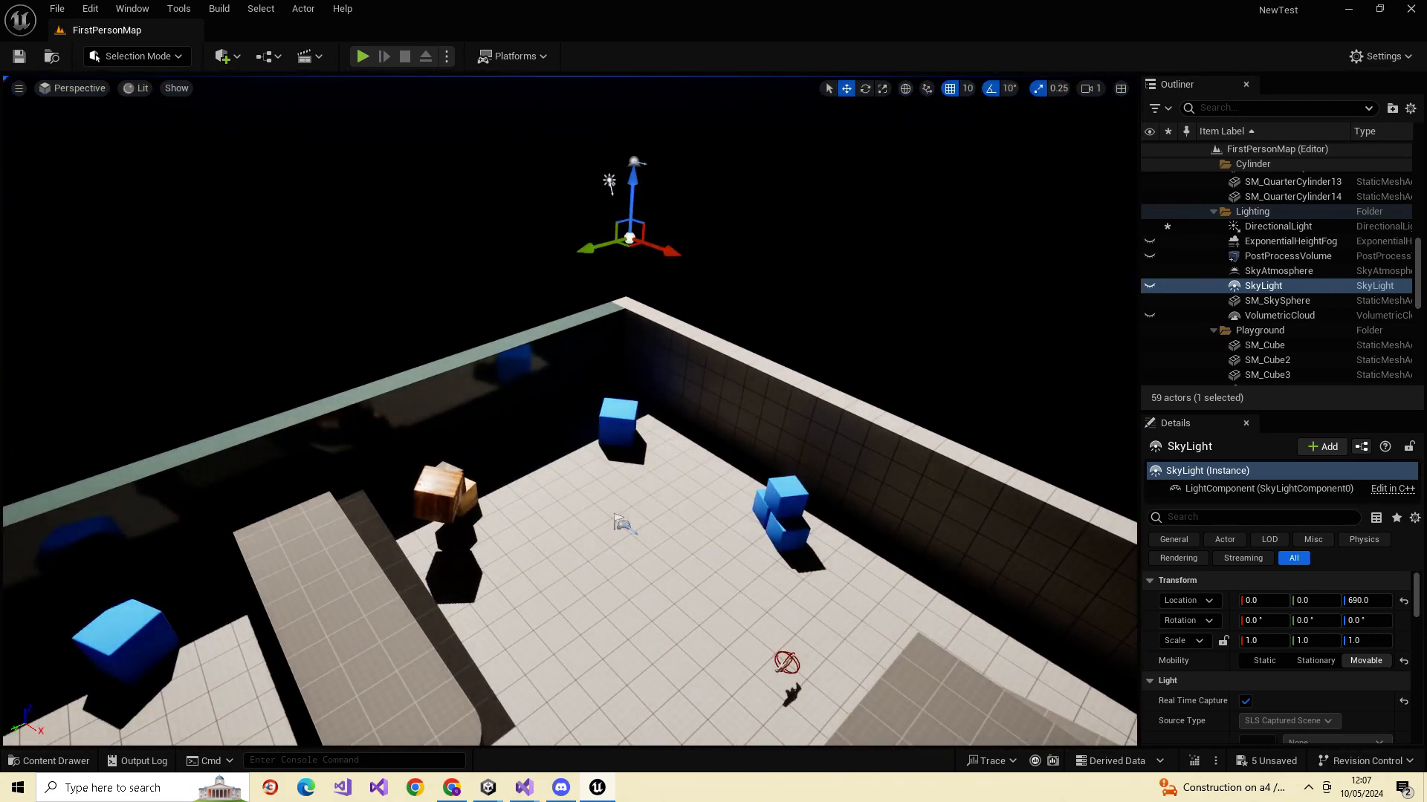
left_click(1151, 286)
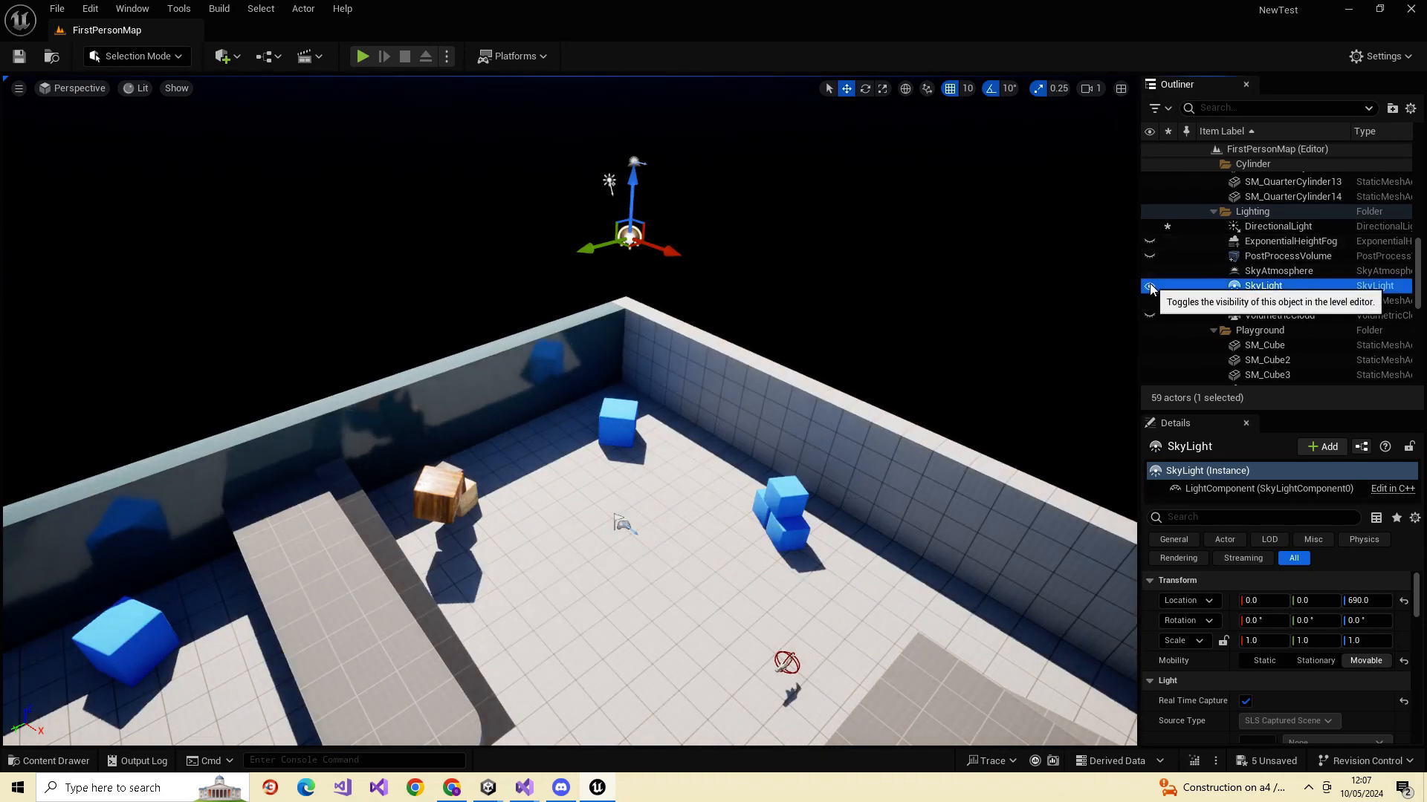
left_click(1150, 286)
left_click(1150, 287)
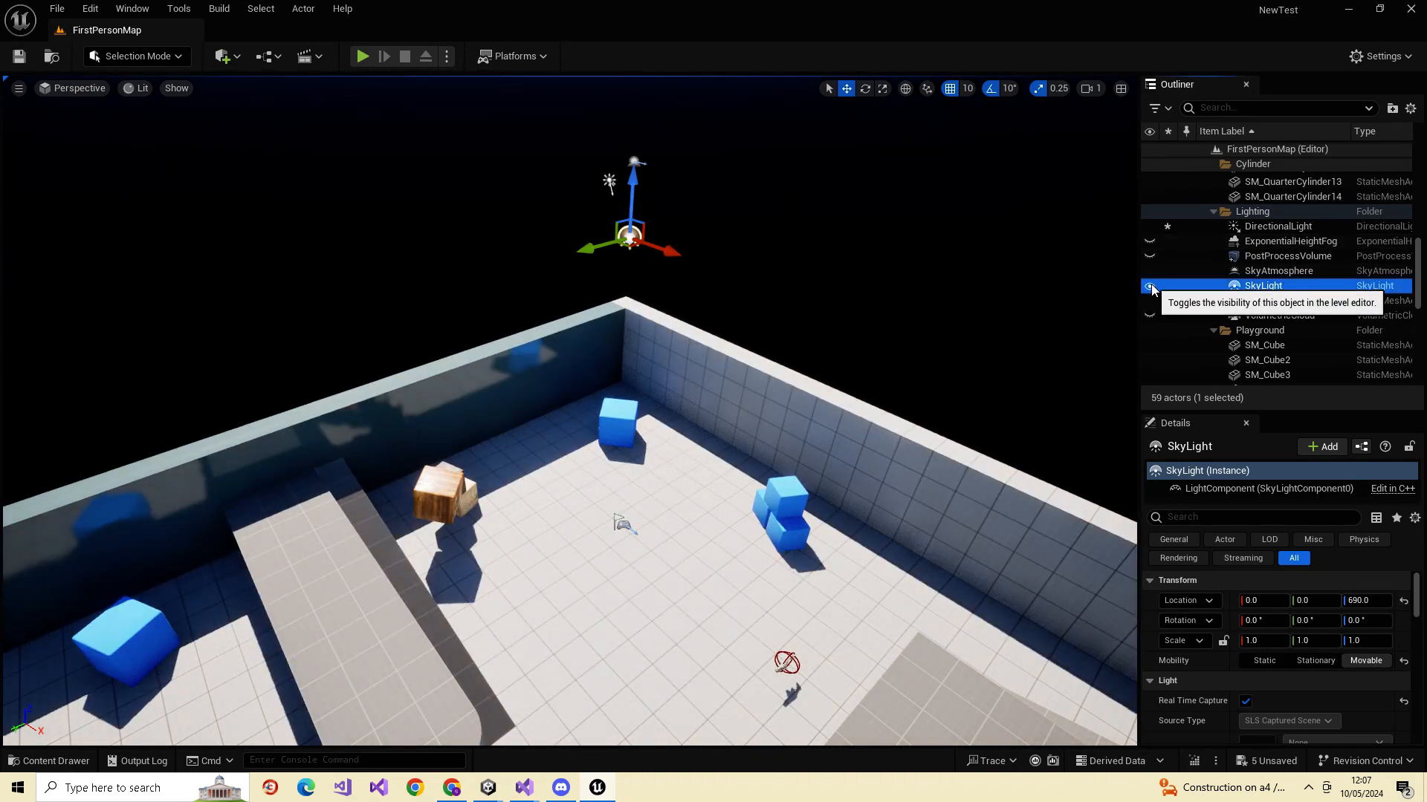
mouse_move(1100, 357)
right_mouse_down()
mouse_move(1098, 416)
mouse_move(1018, 354)
mouse_move(1092, 357)
mouse_move(1104, 394)
mouse_move(1099, 376)
right_mouse_up()
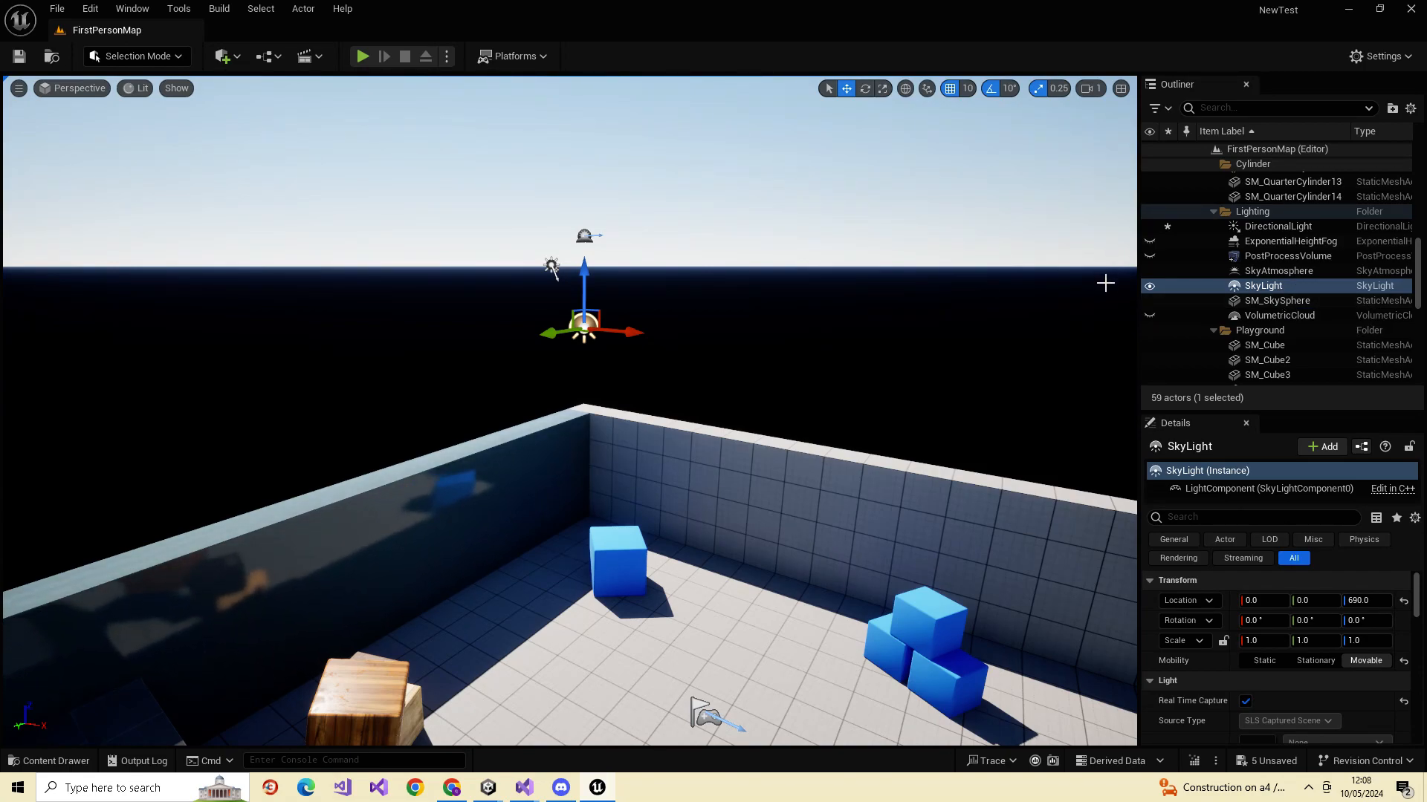
- Select the SkyAtmosphere and make the PostProcessVolume and ExponentialHeightFog visible again
left_click(1262, 274)
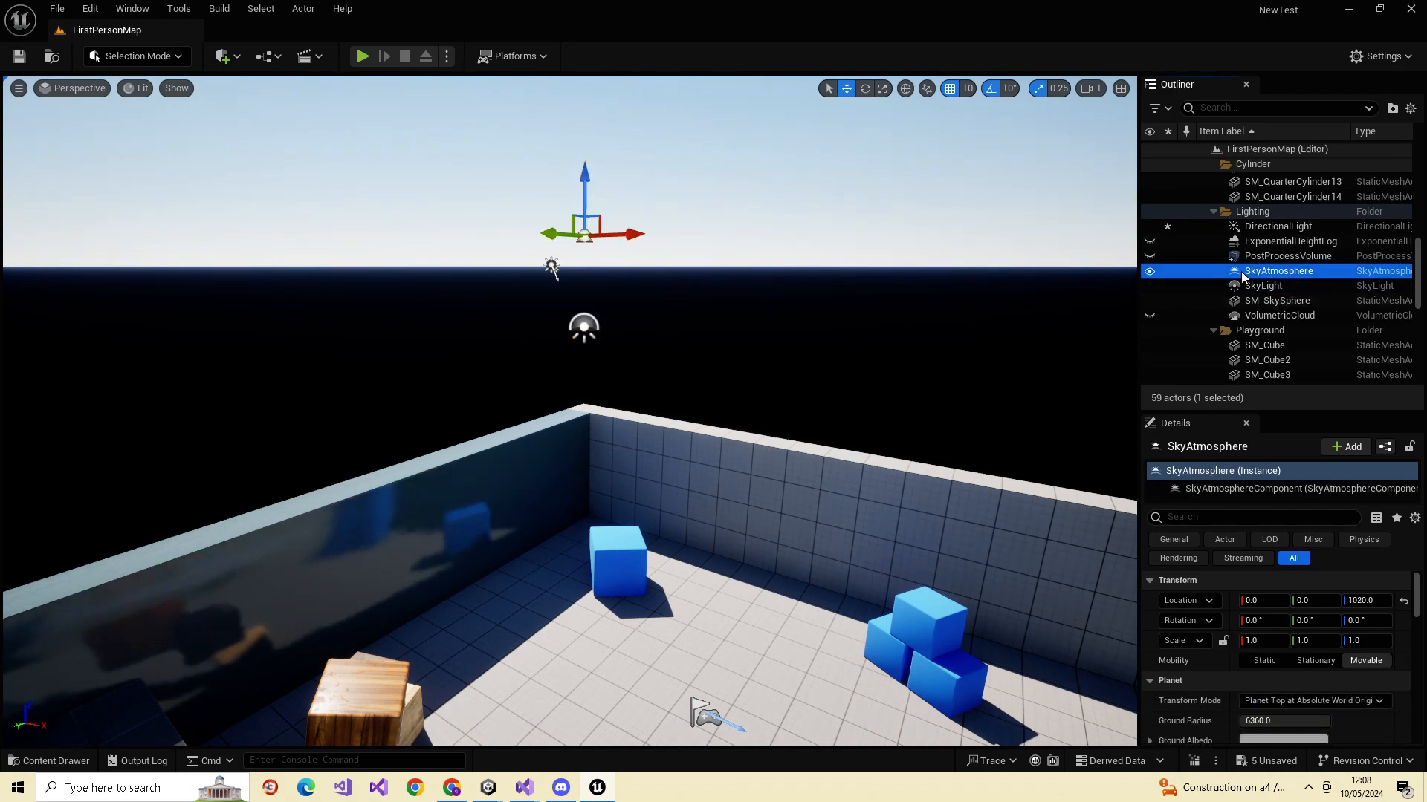
left_click(1149, 256)
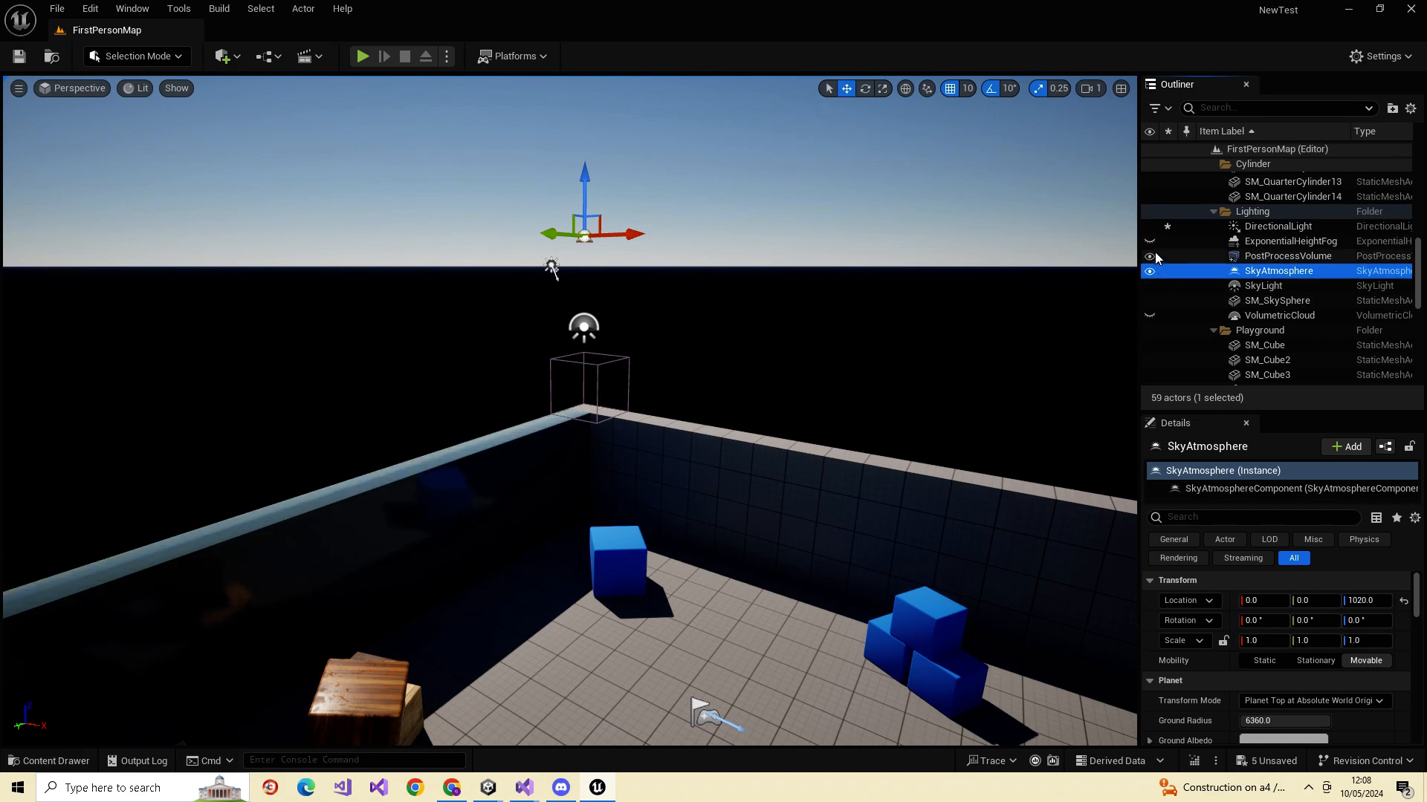
left_click(1150, 241)
right_click_drag(930, 332, 781, 331)
right_click_drag(669, 439, 727, 443)
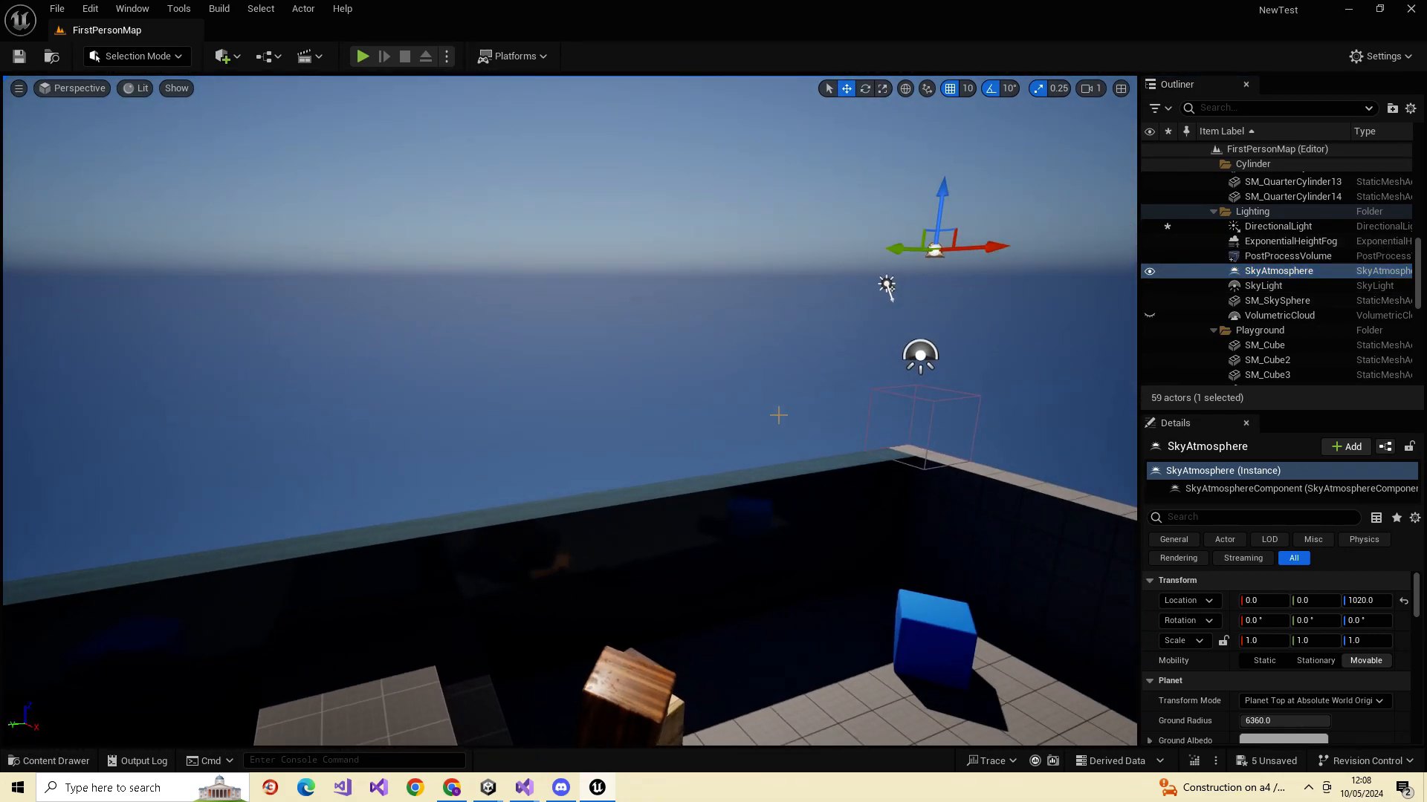
- Hide the SkyAtmosphere and show it again to compare the sky with and without it
left_click(1148, 272)
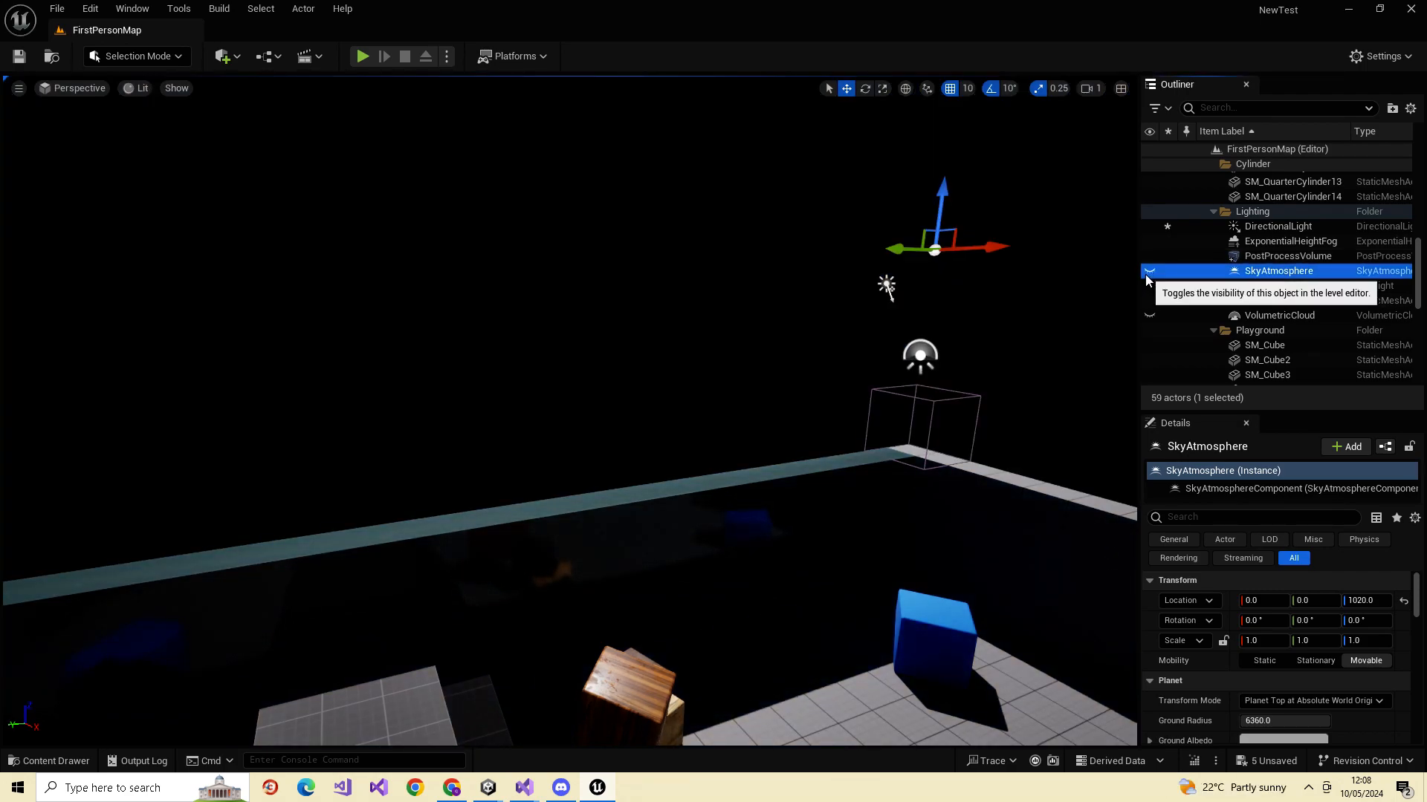
left_click(1147, 273)
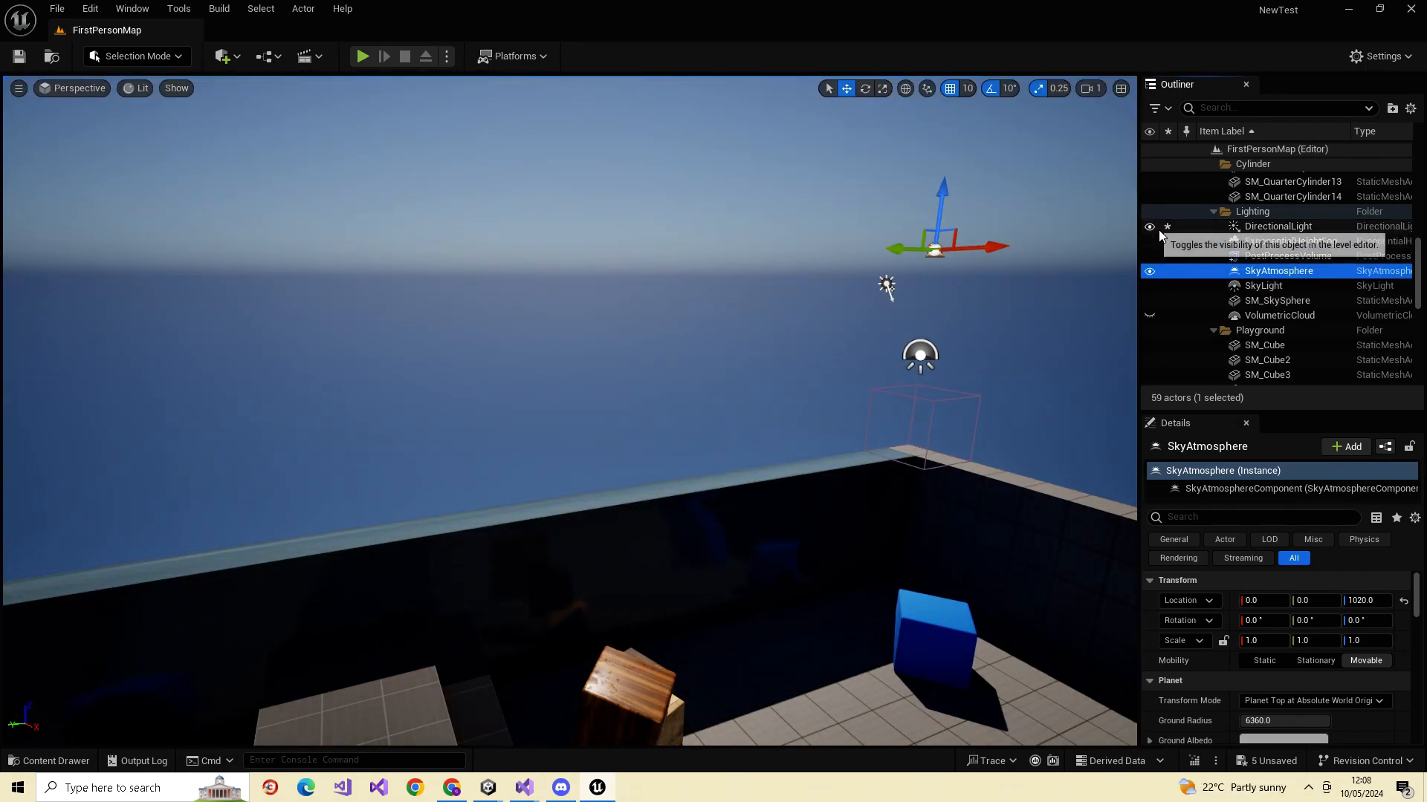
left_click(1148, 315)
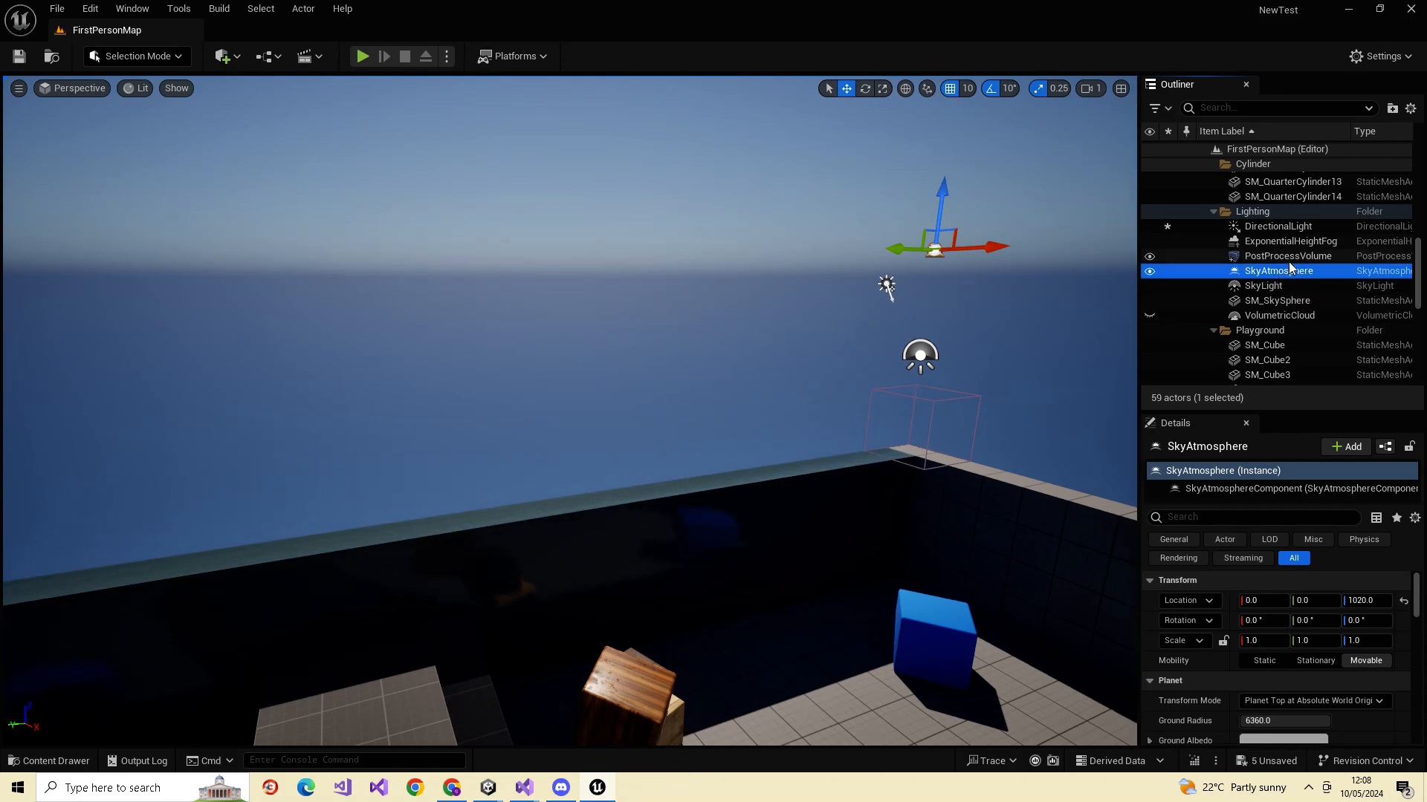
- Toggle the ExponentialHeightFog off and on to compare the horizon, leaving the fog visible
scroll(1305, 320, "up", 3)
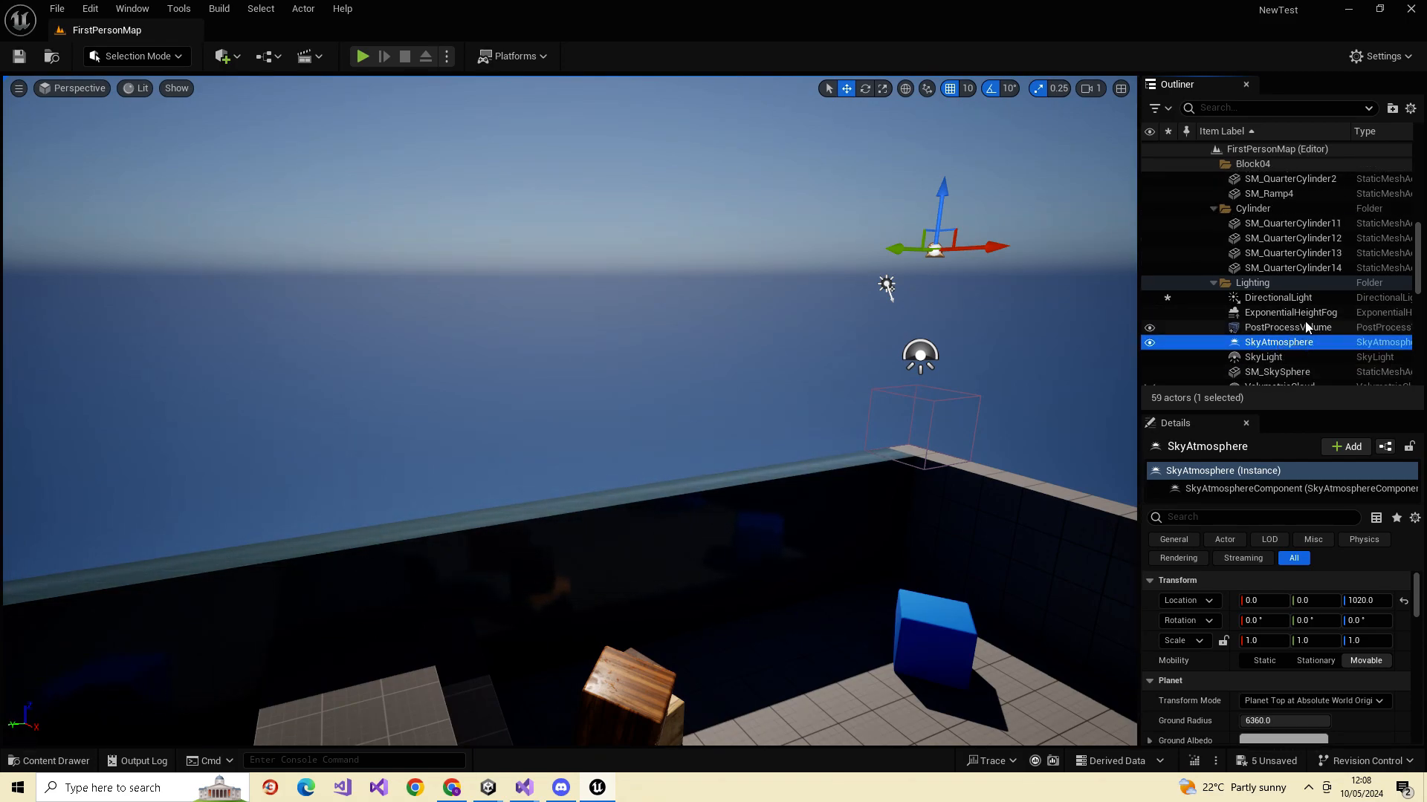
scroll(1289, 324, "down", 1)
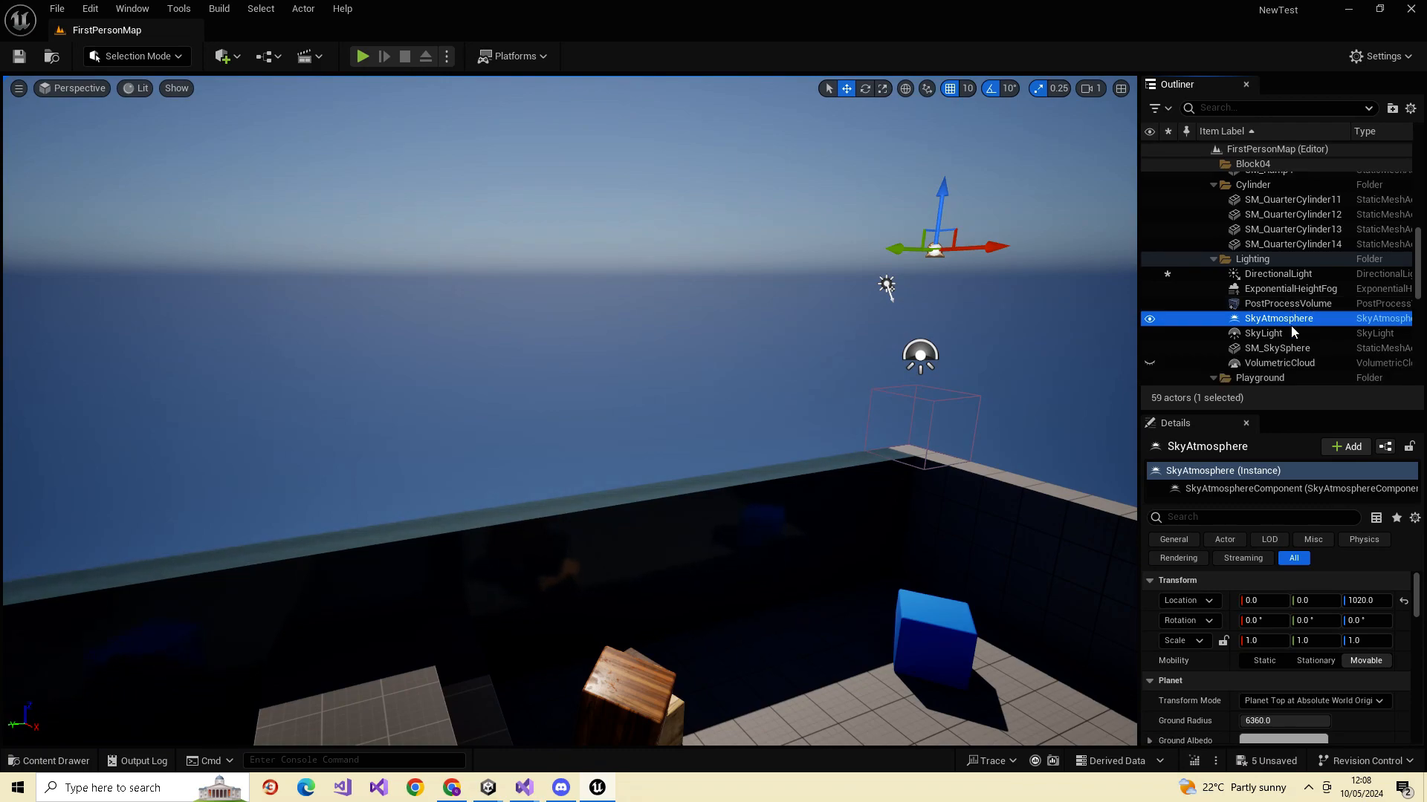
left_click(1148, 288)
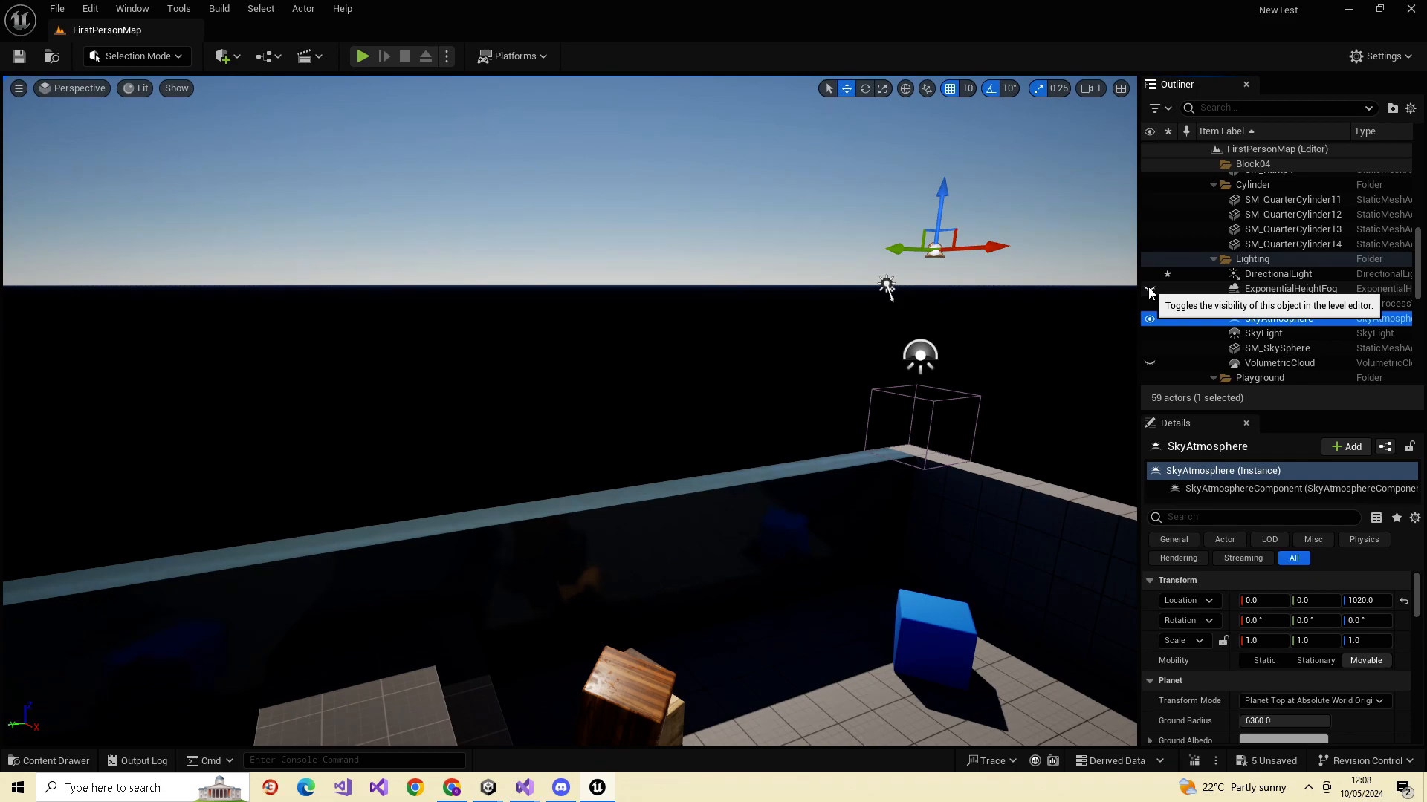
left_click(1149, 288)
left_click(1148, 288)
left_click(1149, 288)
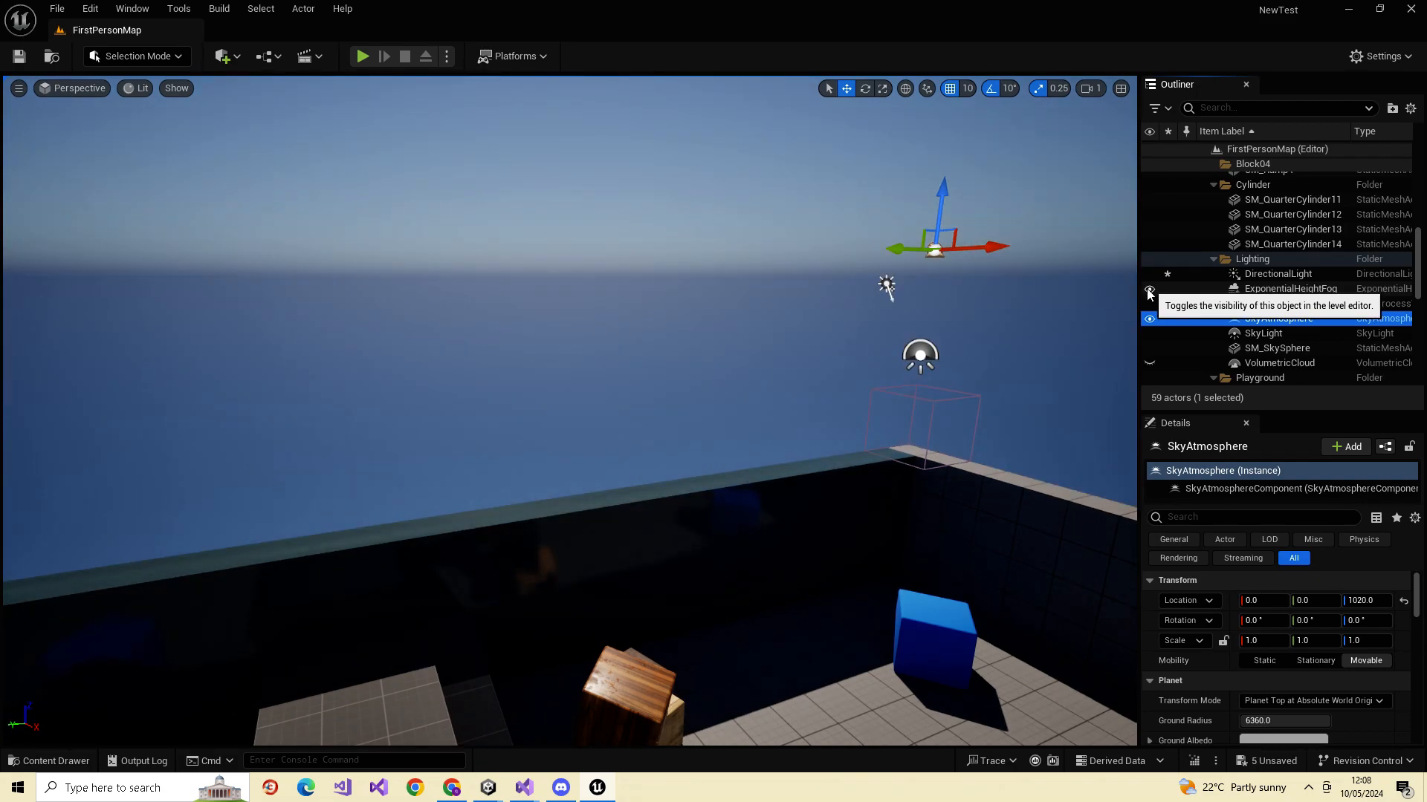
right_click_drag(1021, 281, 835, 264)
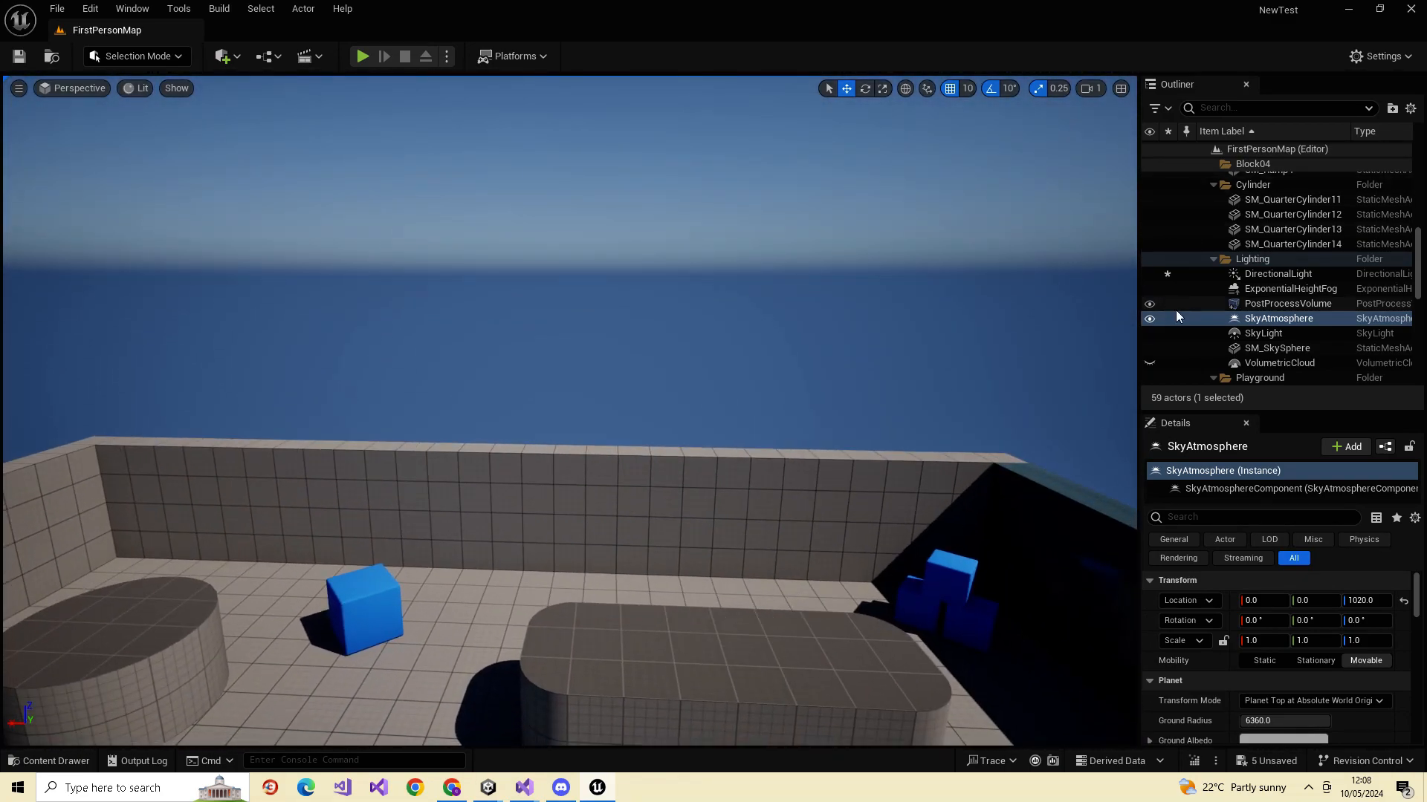
- Review the actors in the Lighting folder, including SM_SkySphere and SkyAtmosphere, and end with the DirectionalLight selected
left_click(1212, 260)
left_click(1212, 260)
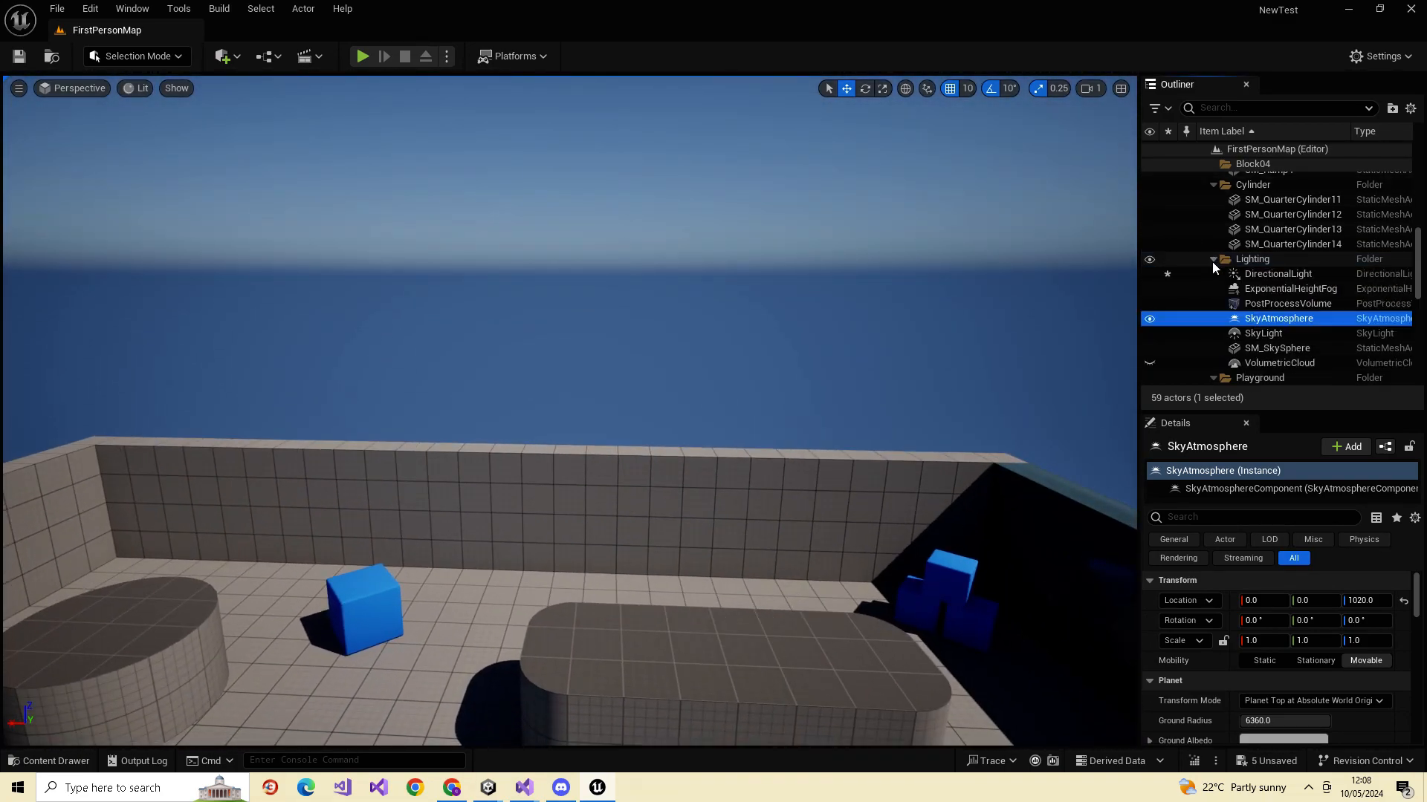
left_click_drag(1239, 296, 1272, 269)
left_click(1272, 252)
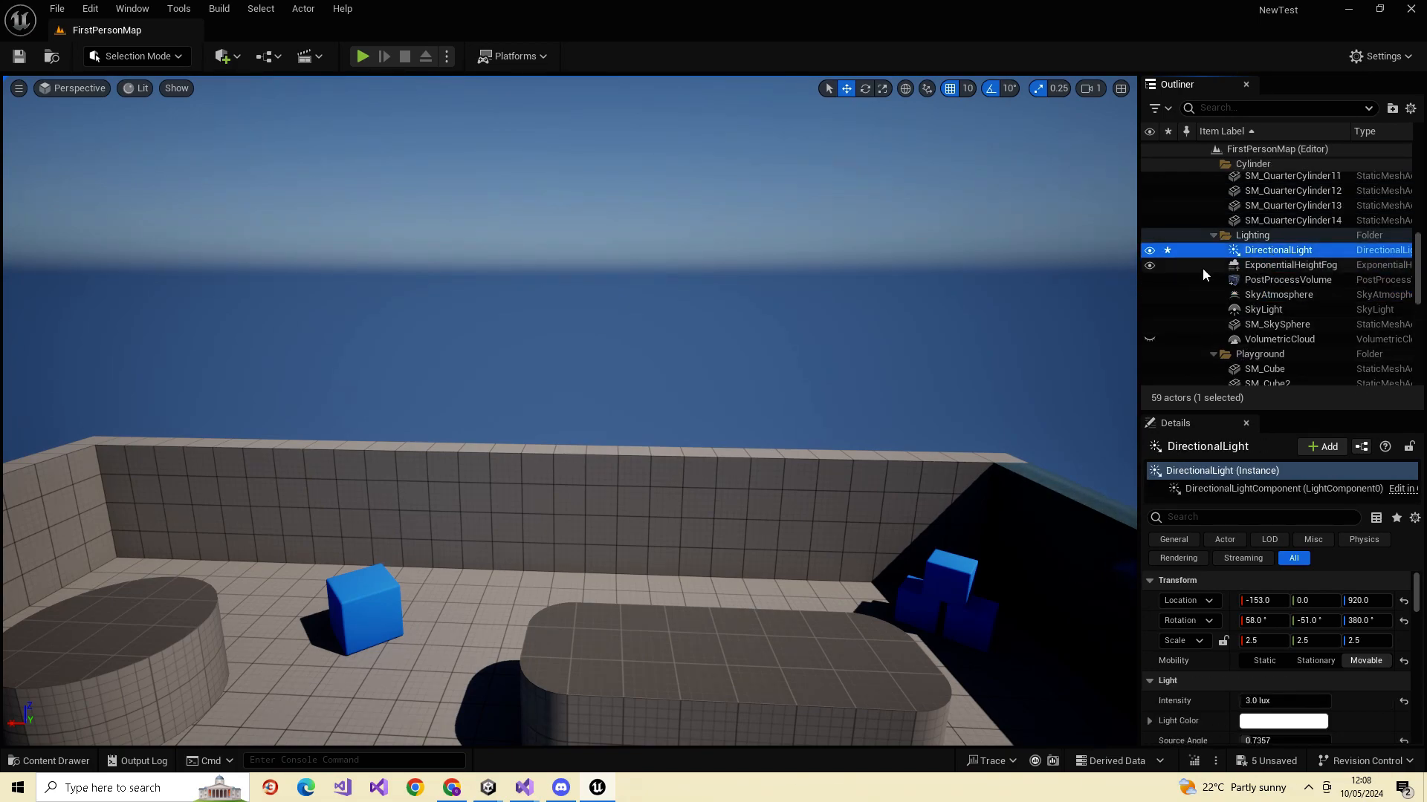
left_click(1266, 325)
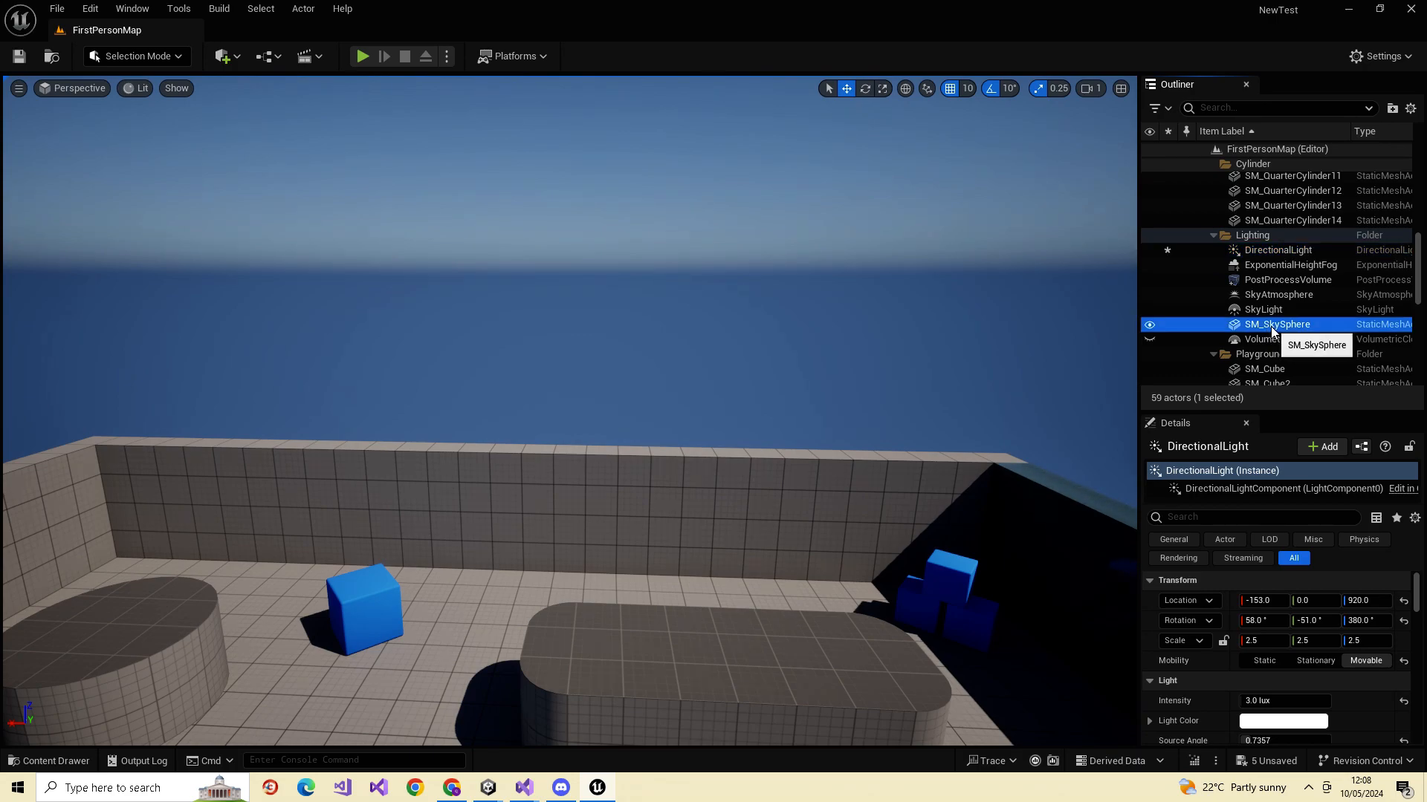
left_click(1280, 297)
right_click_drag(821, 499, 280, 491)
left_click(1281, 251)
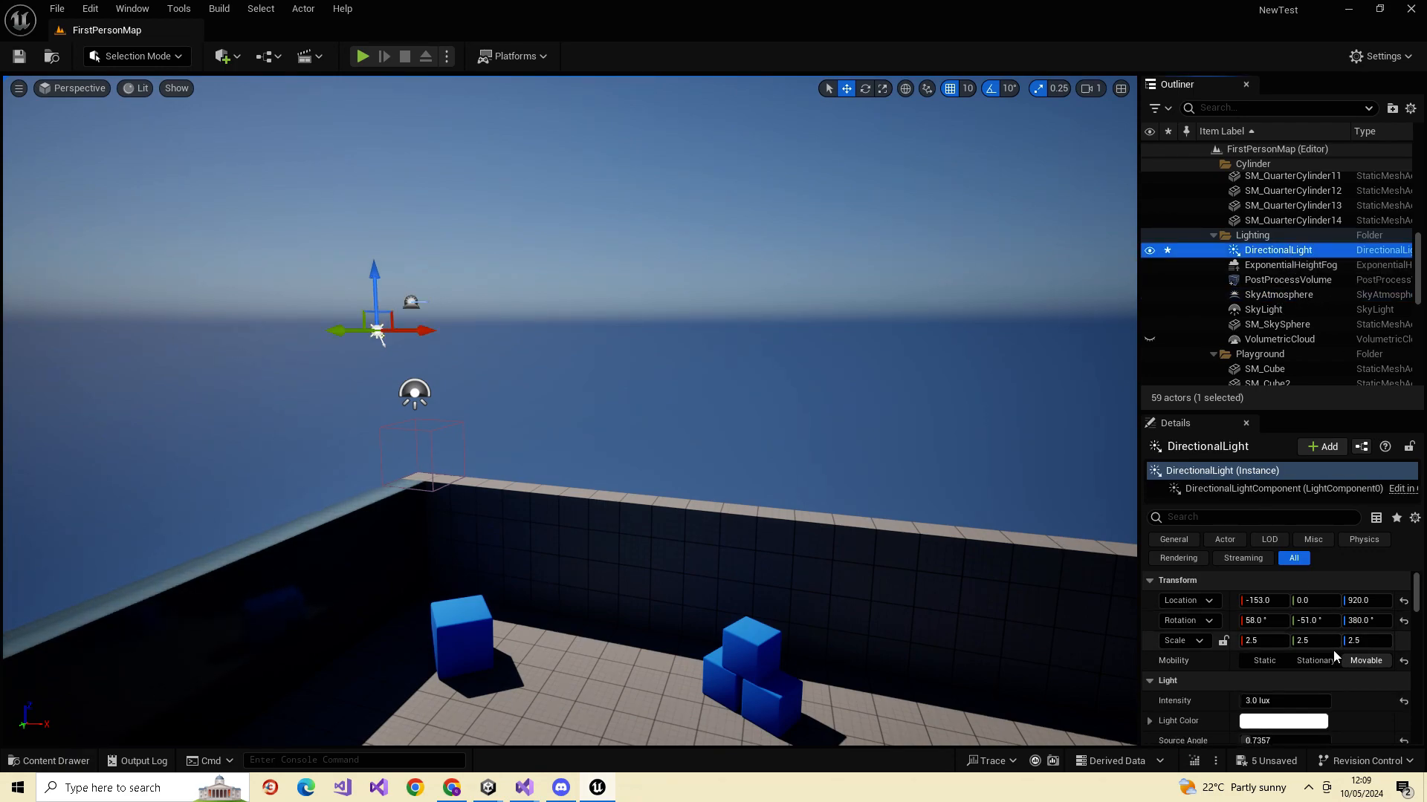
- Rotate the DirectionalLight around Y, checking the sun in the sky, and leave its Y rotation at 324°
left_click_drag(1315, 621, 1281, 621)
right_click_drag(465, 541, 295, 358)
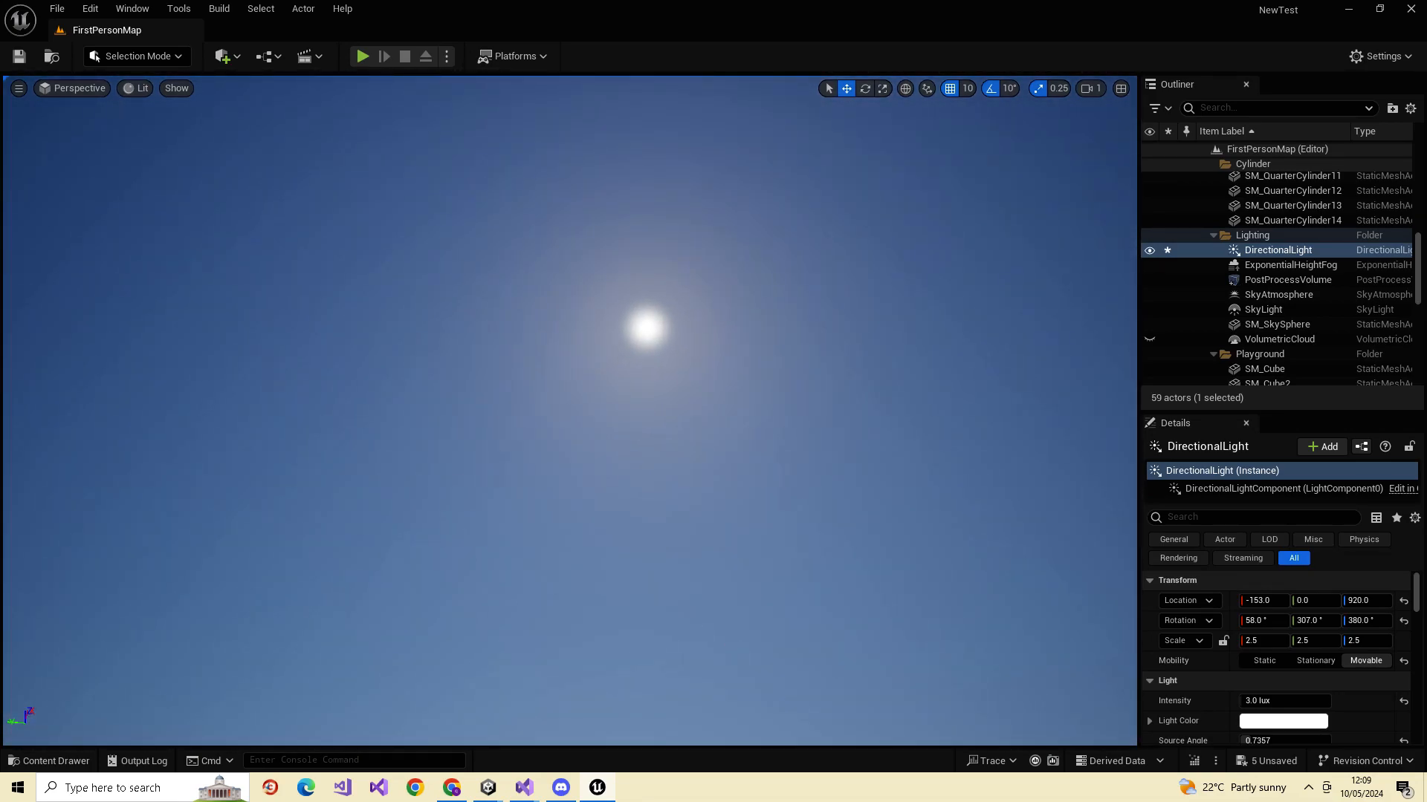
left_click_drag(1295, 621, 1308, 621)
right_click_drag(668, 357, 813, 561)
right_click_drag(1002, 170, 1073, 241)
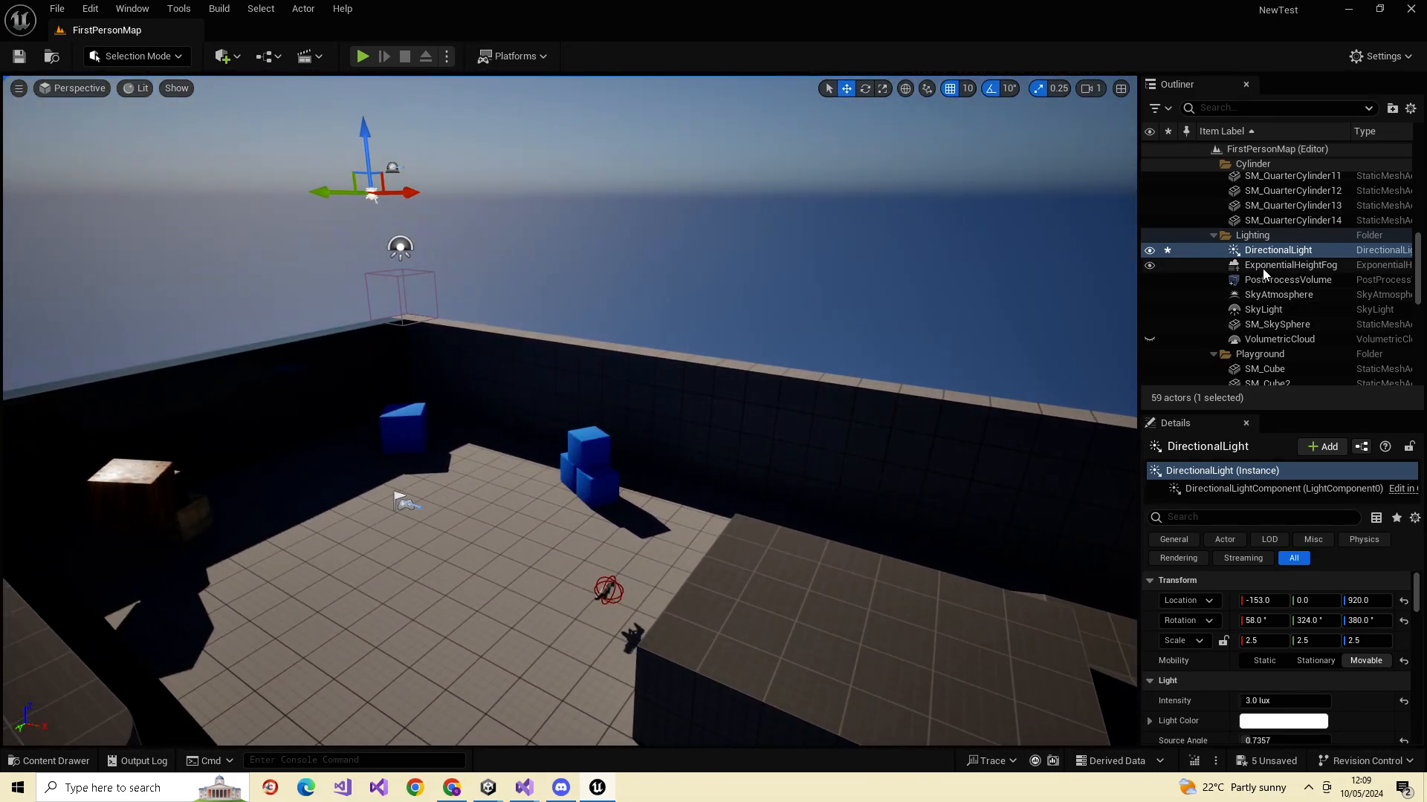
- Select the SkyAtmosphere and examine its detail settings, from Planet and Atmosphere through Rayleigh and Mie to the Actor section
double_click(1278, 294)
right_click_drag(641, 467, 1127, 620)
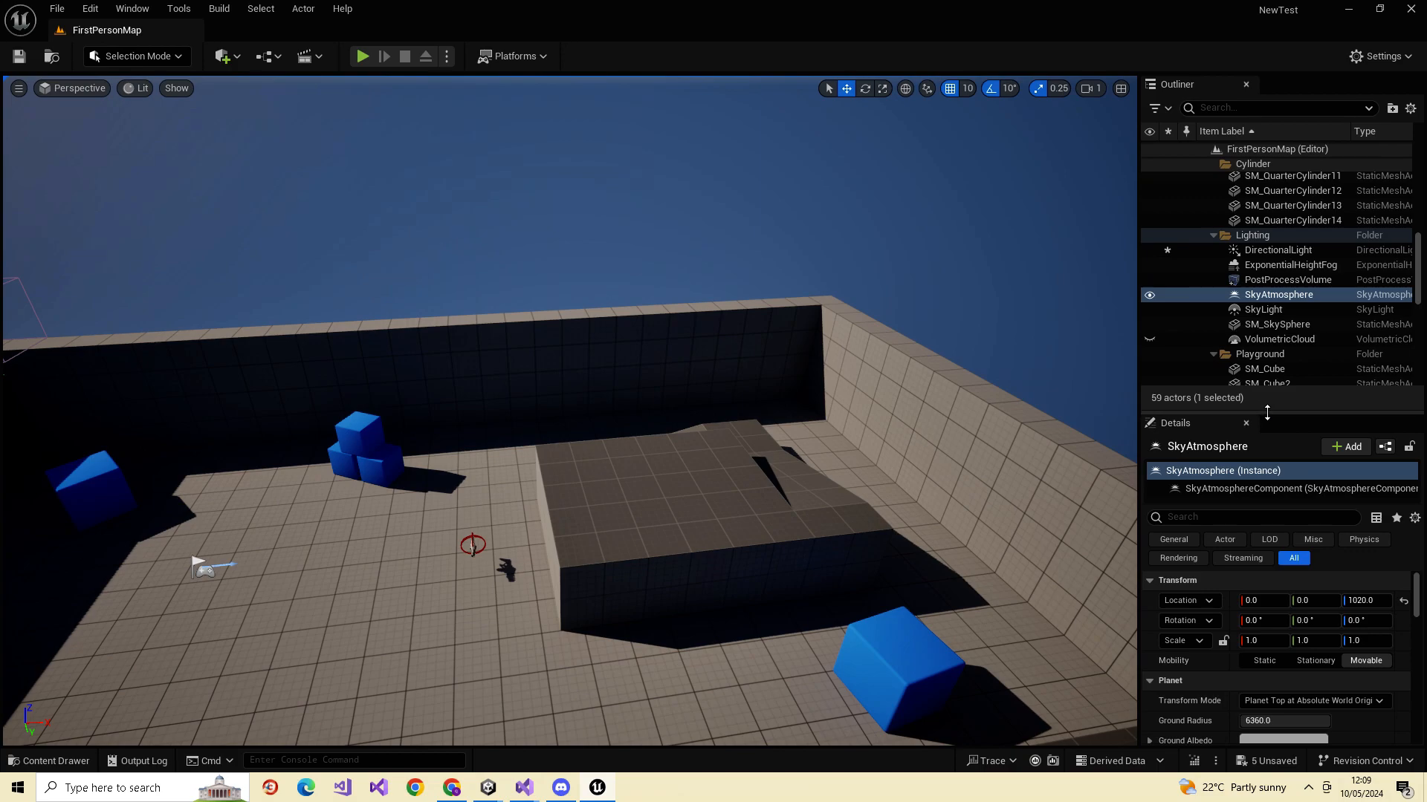
left_click_drag(1266, 413, 1281, 231)
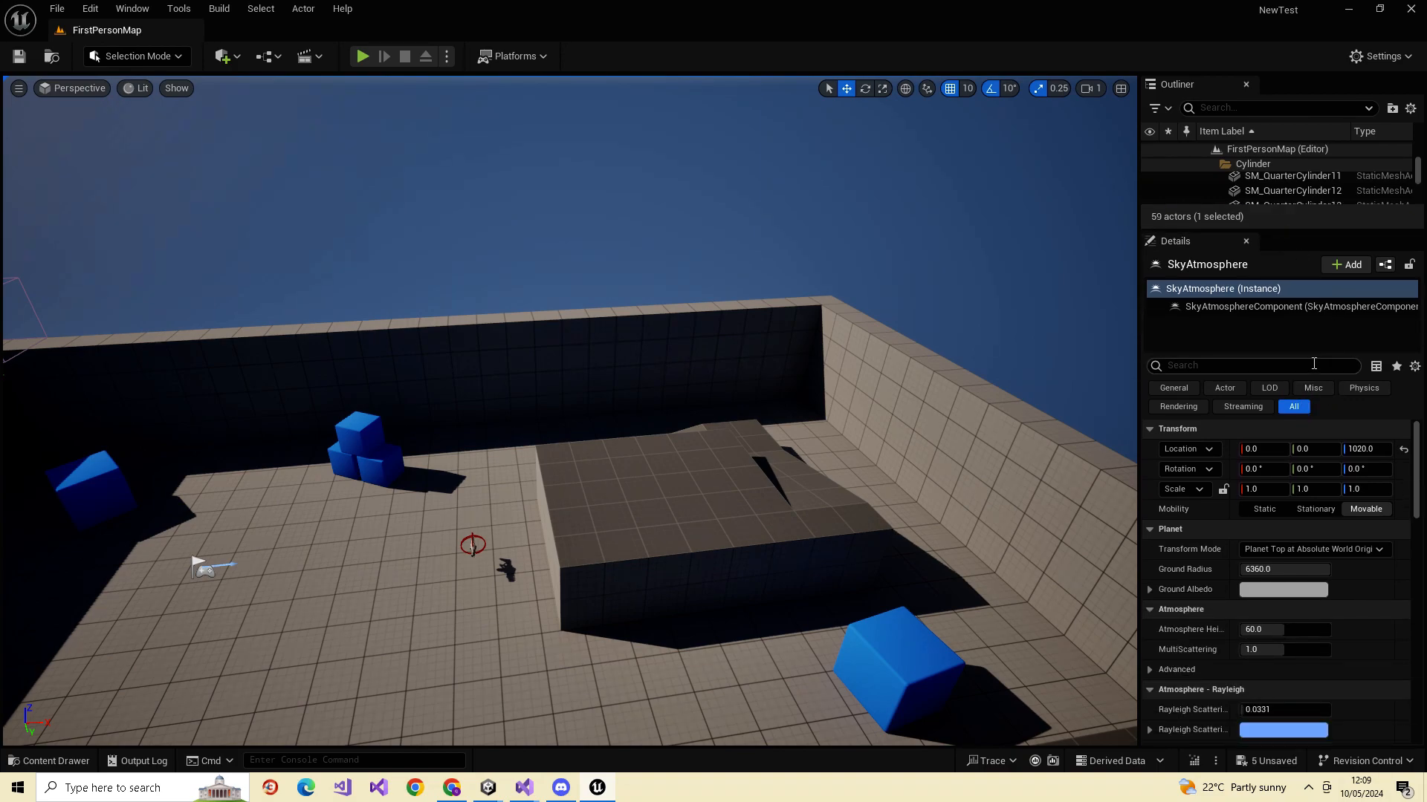
scroll(1241, 623, "down", 10)
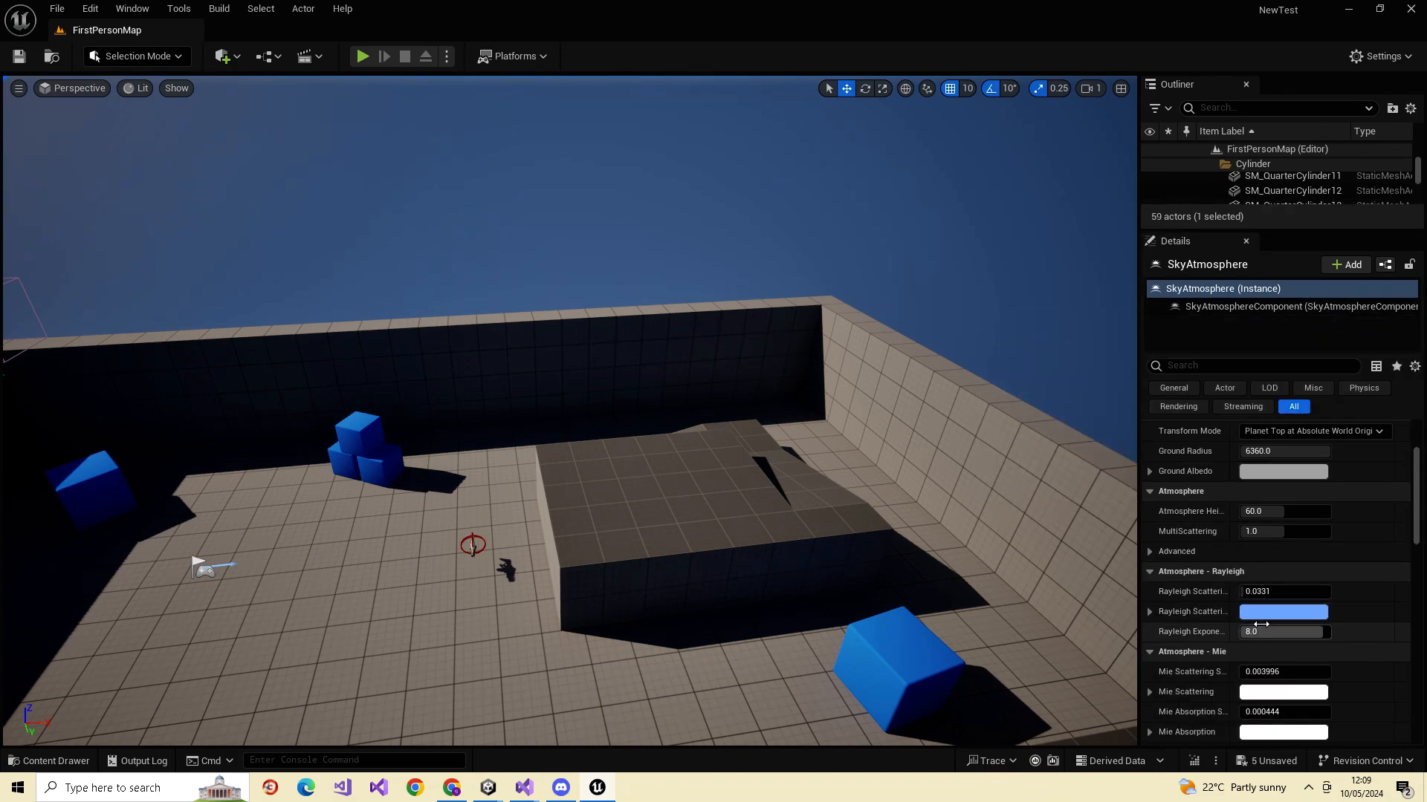
scroll(1263, 546, "up", 8)
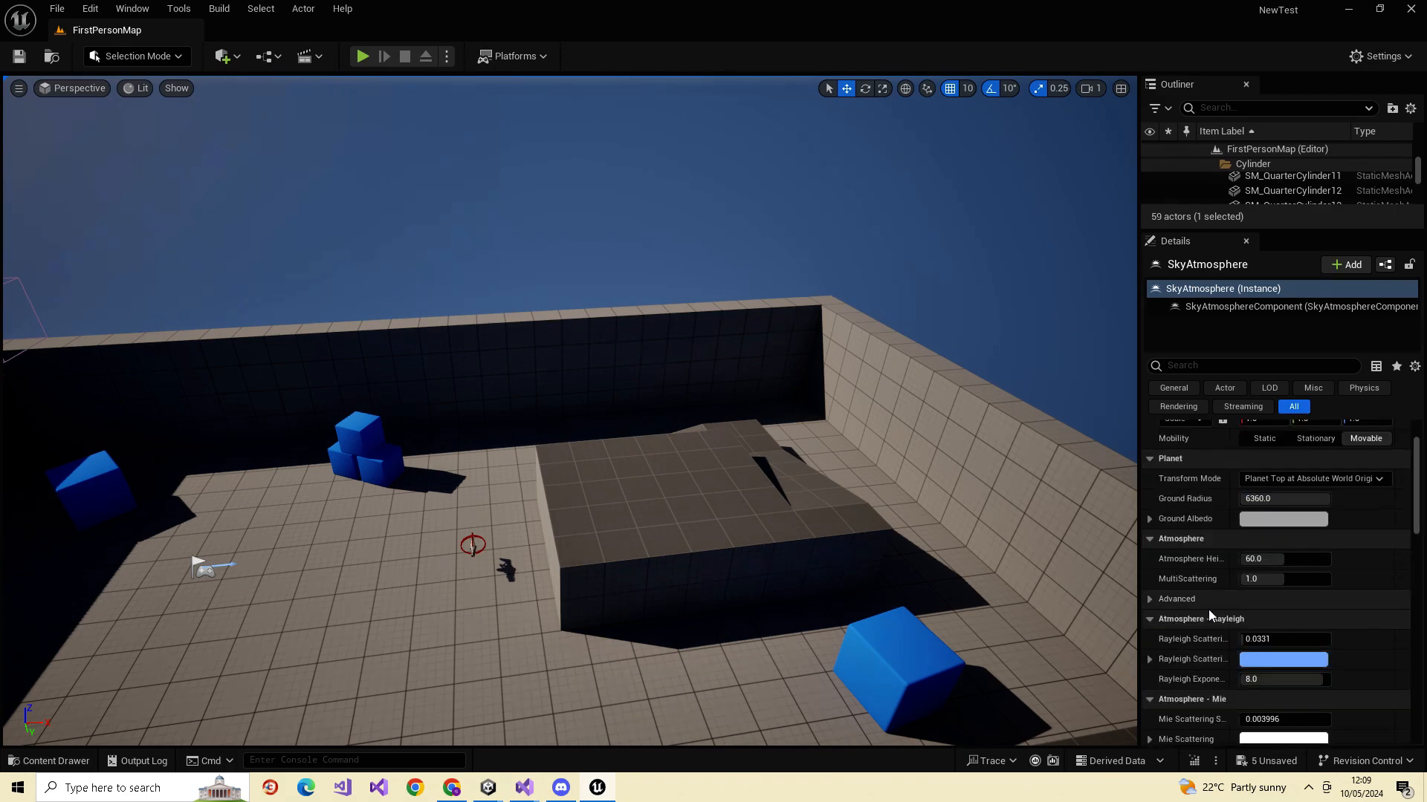
scroll(1215, 574, "down", 3)
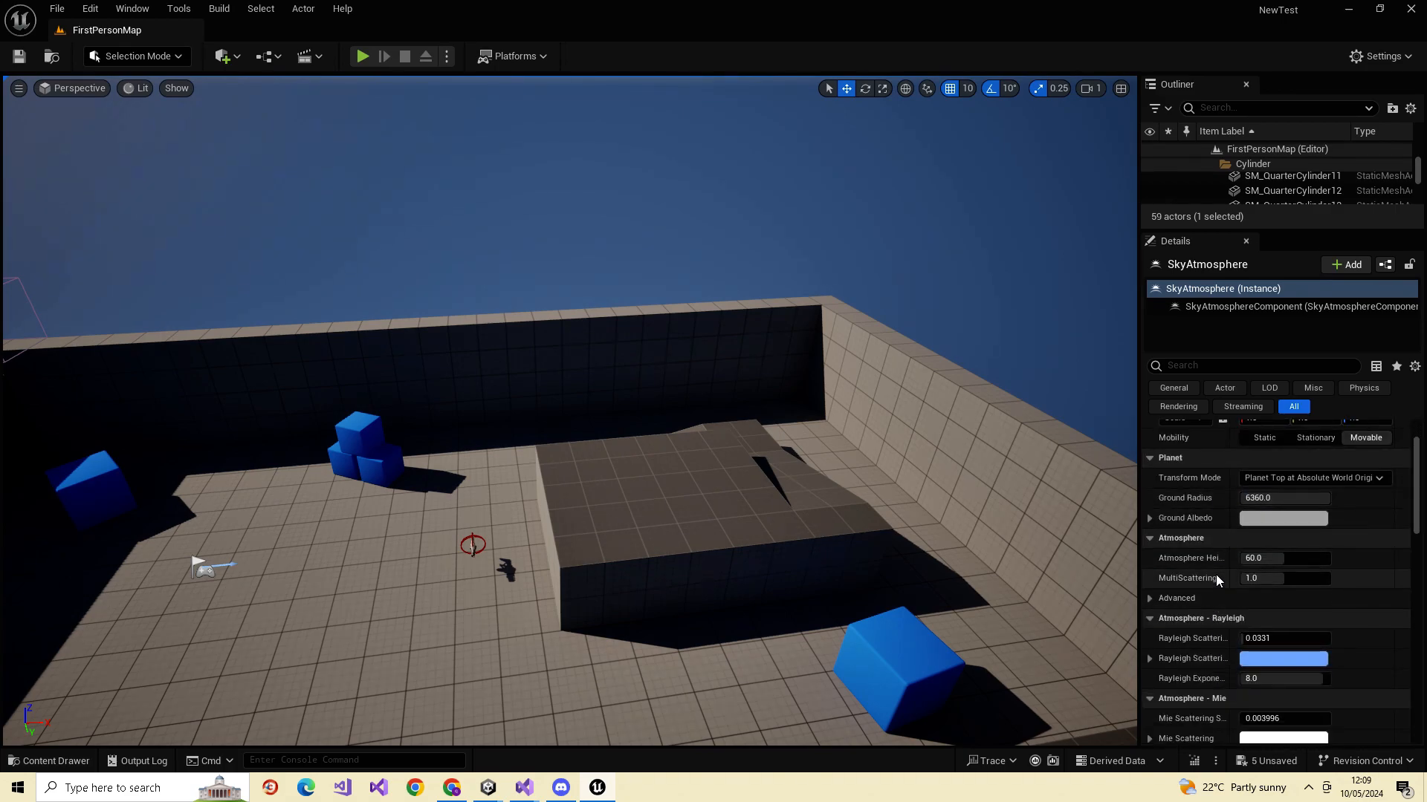
scroll(1219, 572, "up", 2)
left_click(1149, 505)
left_click(1149, 505)
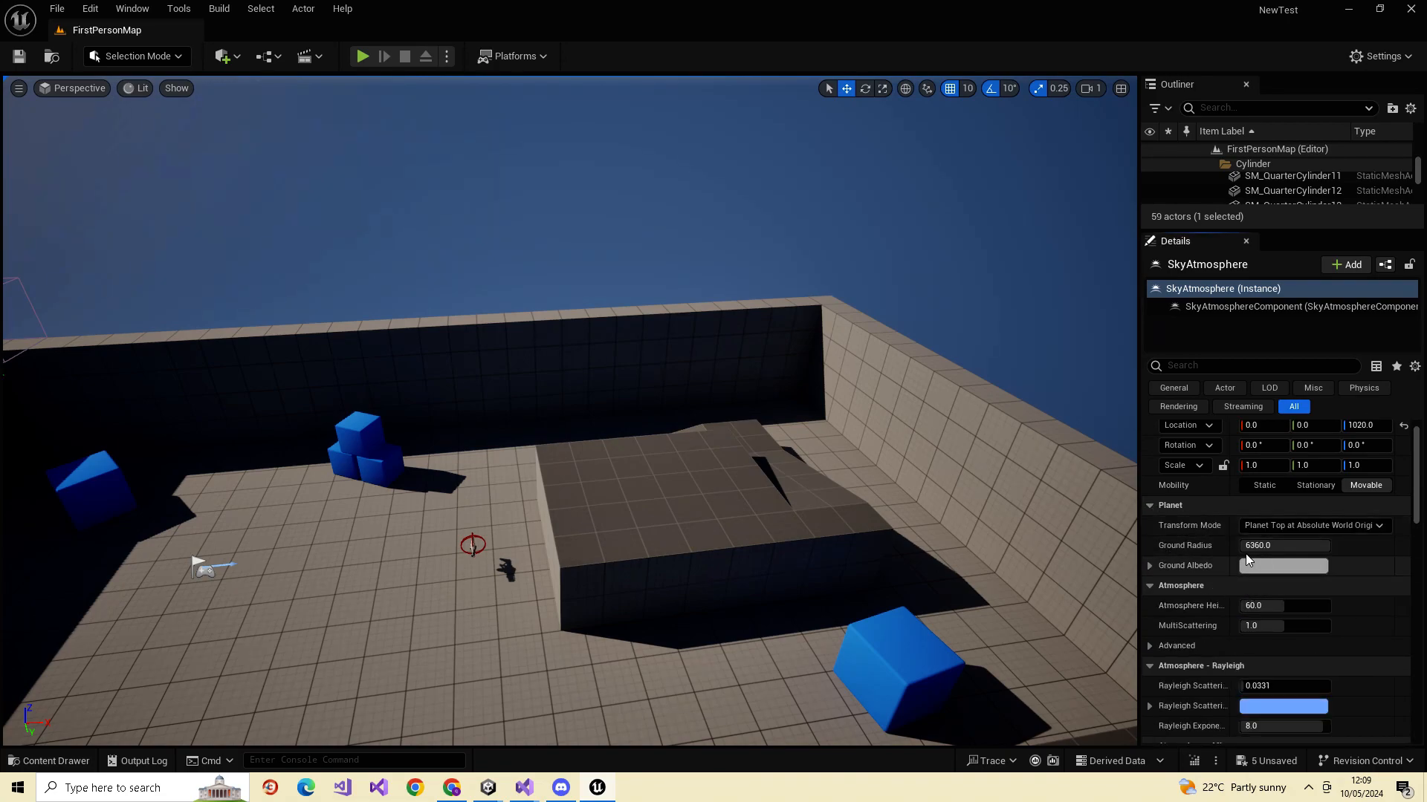
scroll(1219, 594, "down", 6)
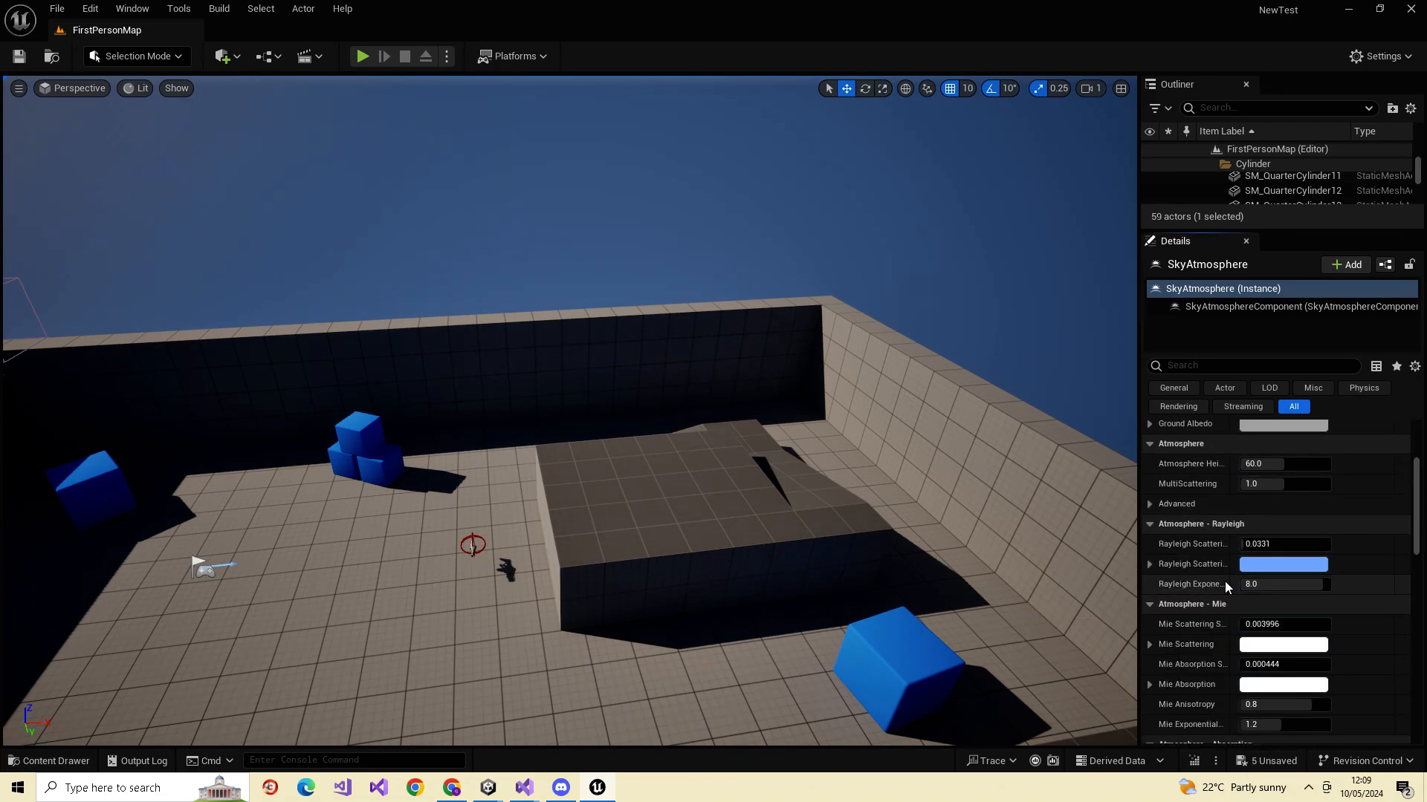
scroll(1223, 592, "down", 10)
scroll(1232, 585, "down", 10)
scroll(1219, 651, "down", 8)
scroll(1215, 658, "down", 2)
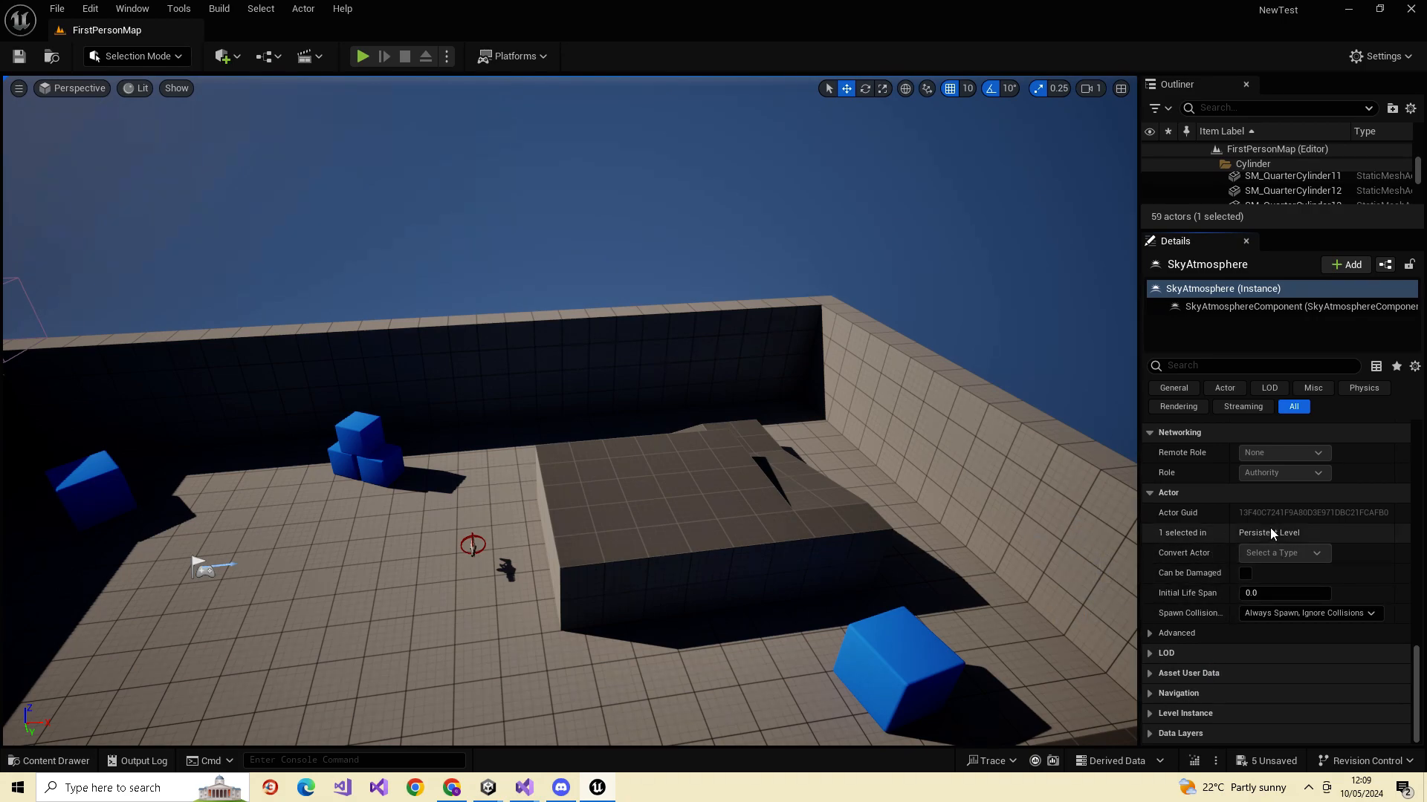
- Enlarge the Outliner to list the actors in the Lighting, Playground and SimulatedCubes folders
right_click_drag(600, 394, 379, 398)
key("s")
key("w")
key("a")
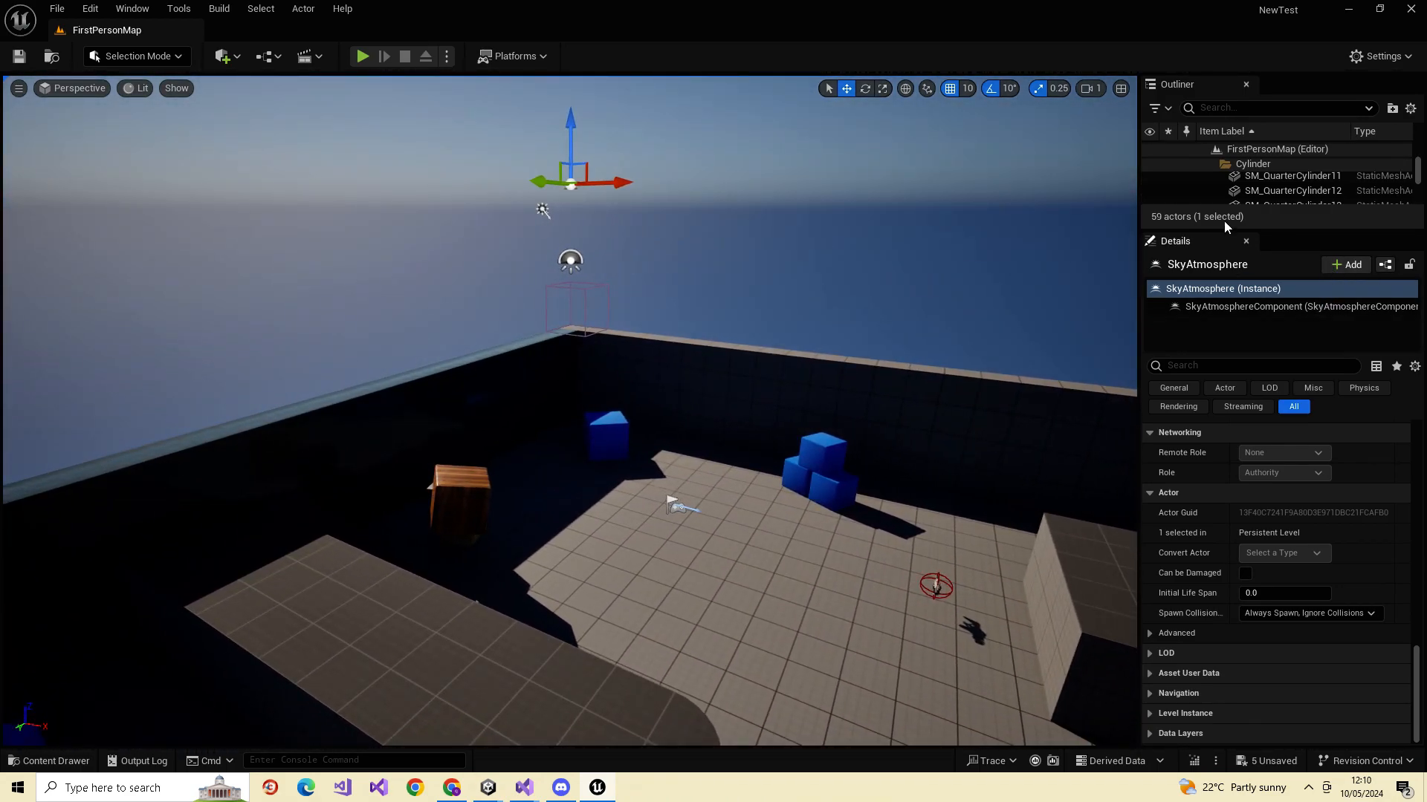
left_click_drag(1275, 229, 1276, 526)
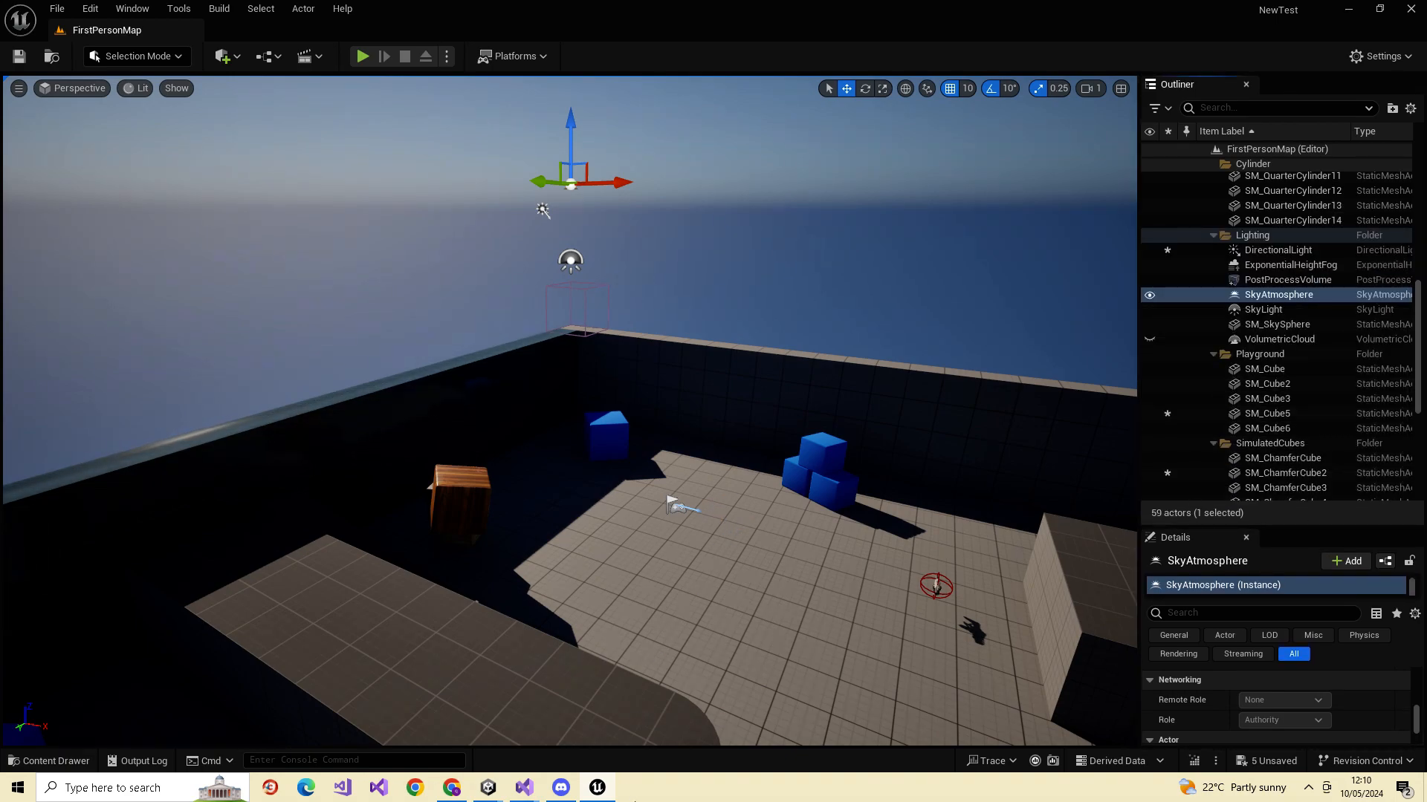
- Switch to the Epic Games Launcher and open the Unreal Engine library at its Vault section
key("alt+Tab")
key("alt+Tab")
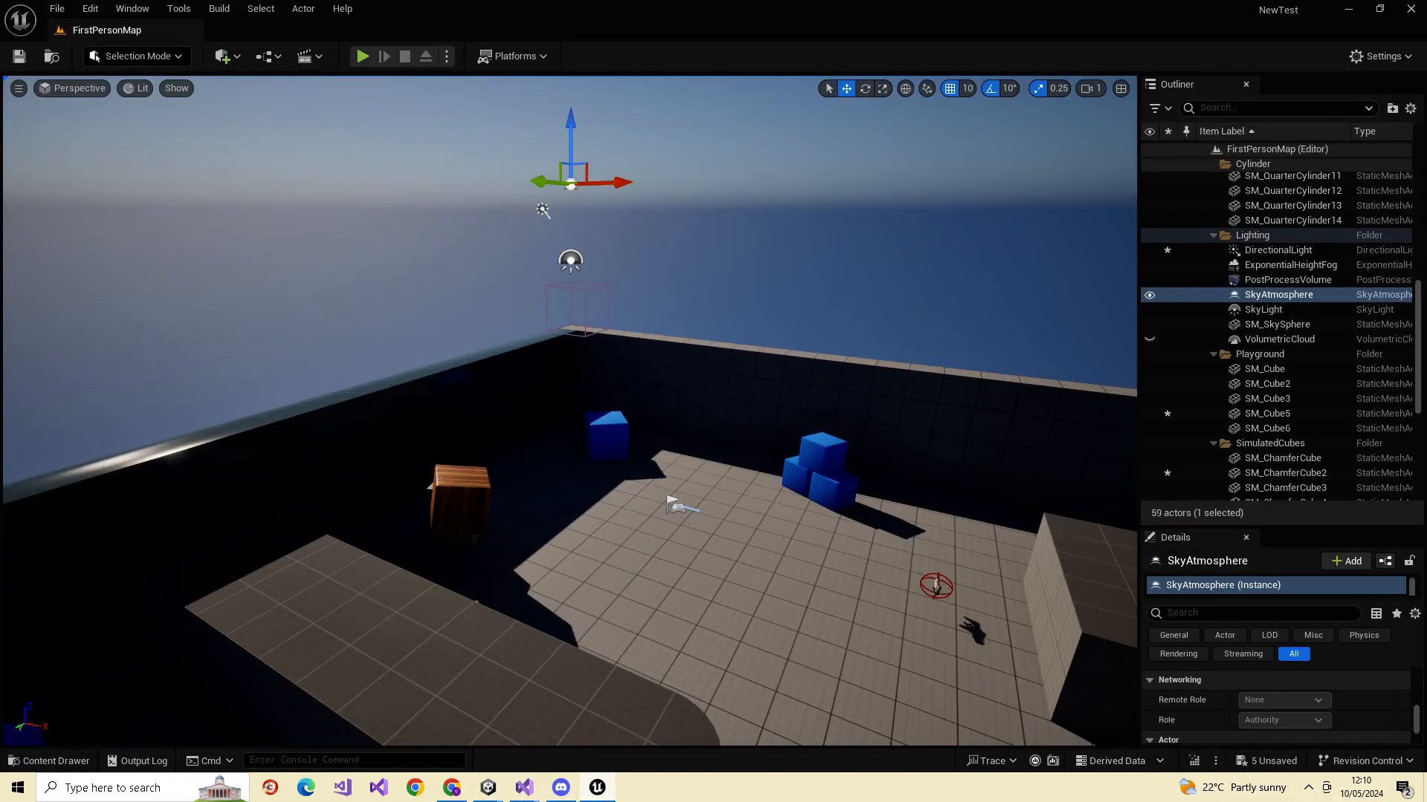
left_click(1308, 787)
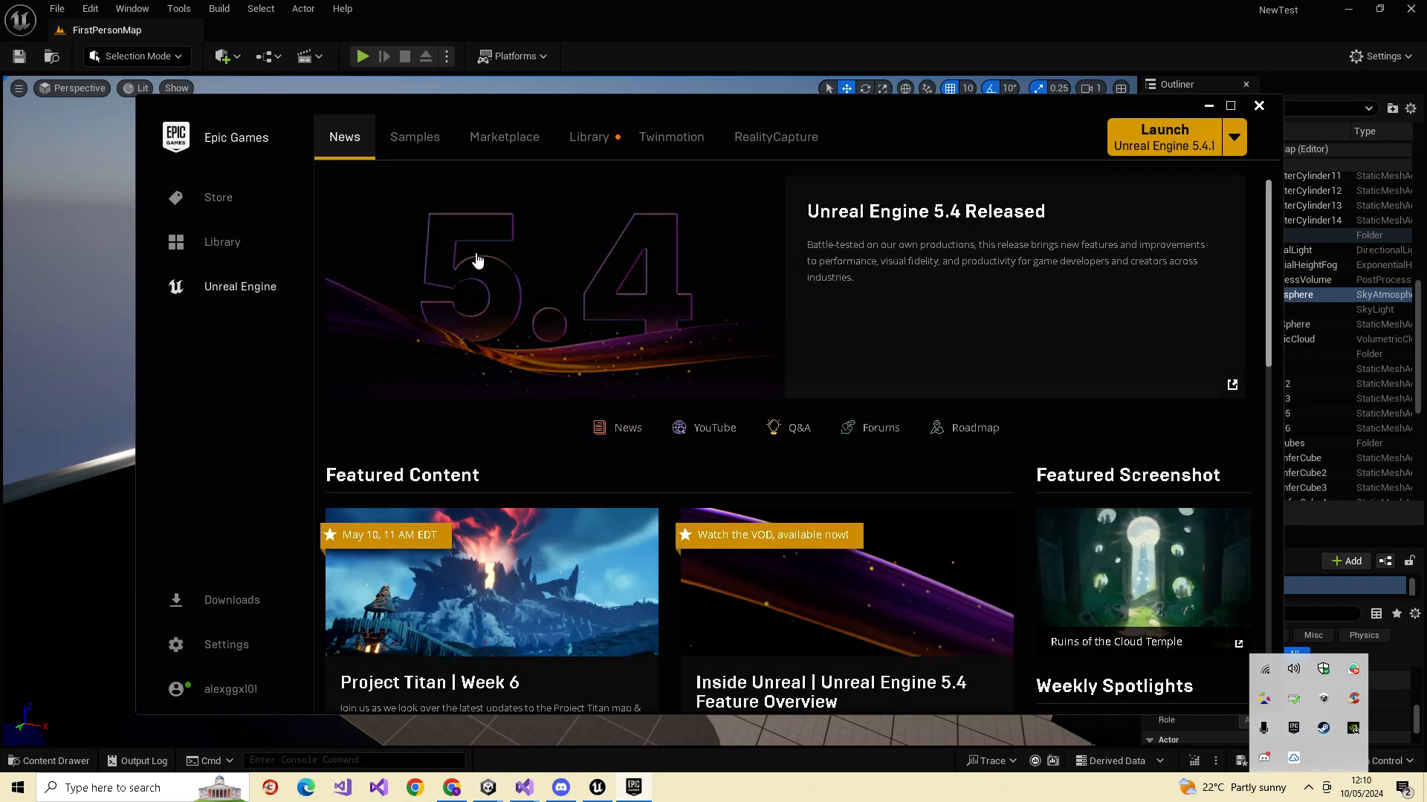
left_click(589, 137)
scroll(564, 462, "down", 2)
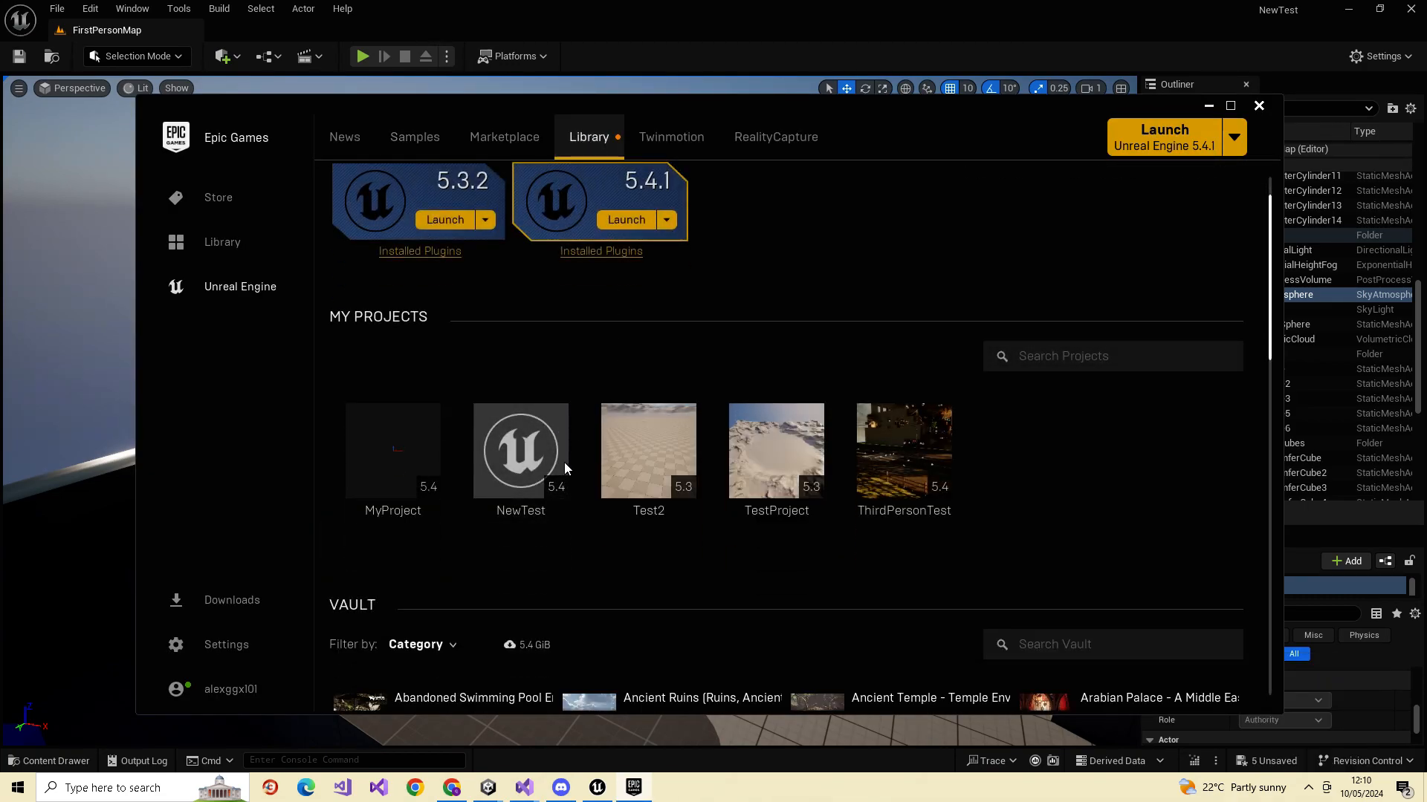
scroll(565, 464, "down", 2)
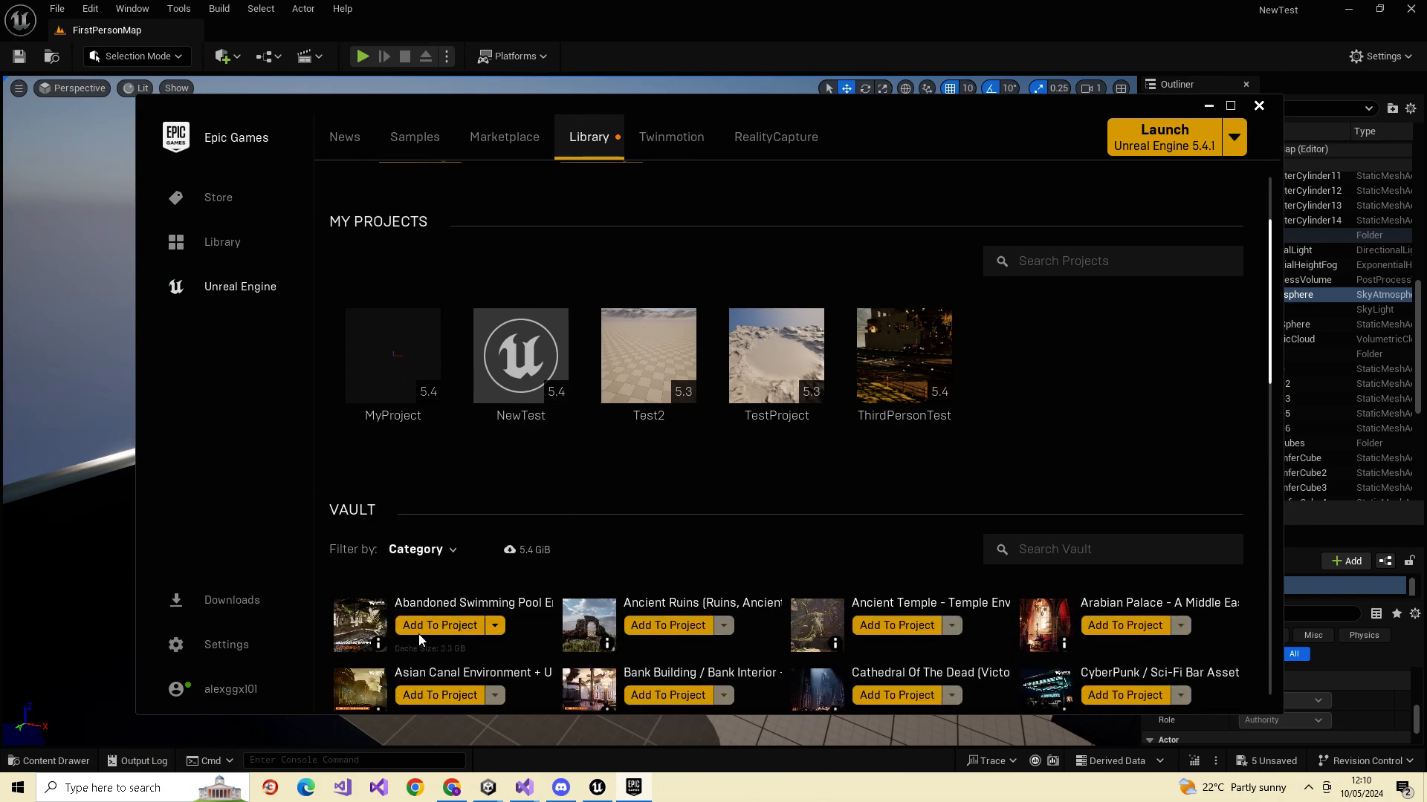
- Add the Abandoned Swimming Pool environment from the Vault to the NewTest project
left_click(469, 626)
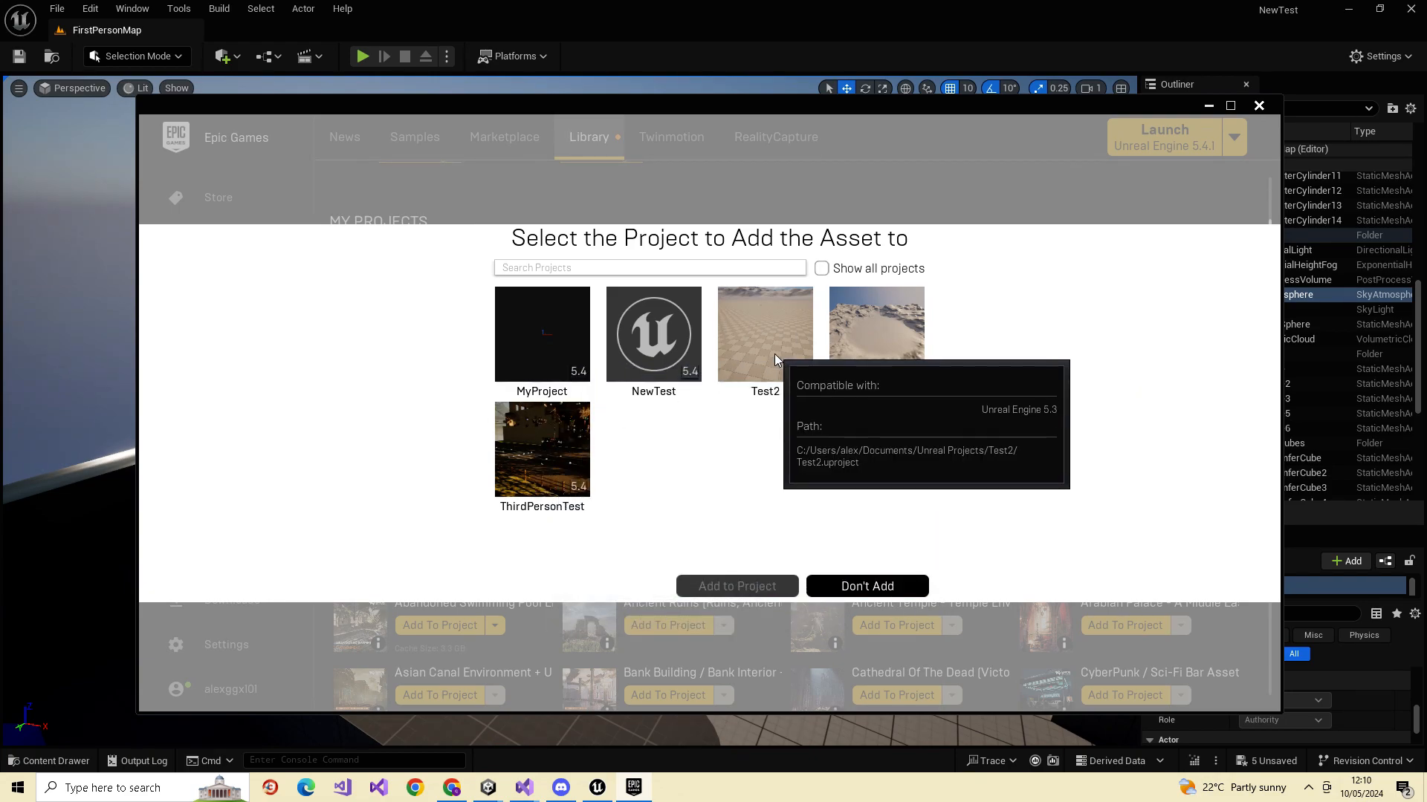
left_click(654, 338)
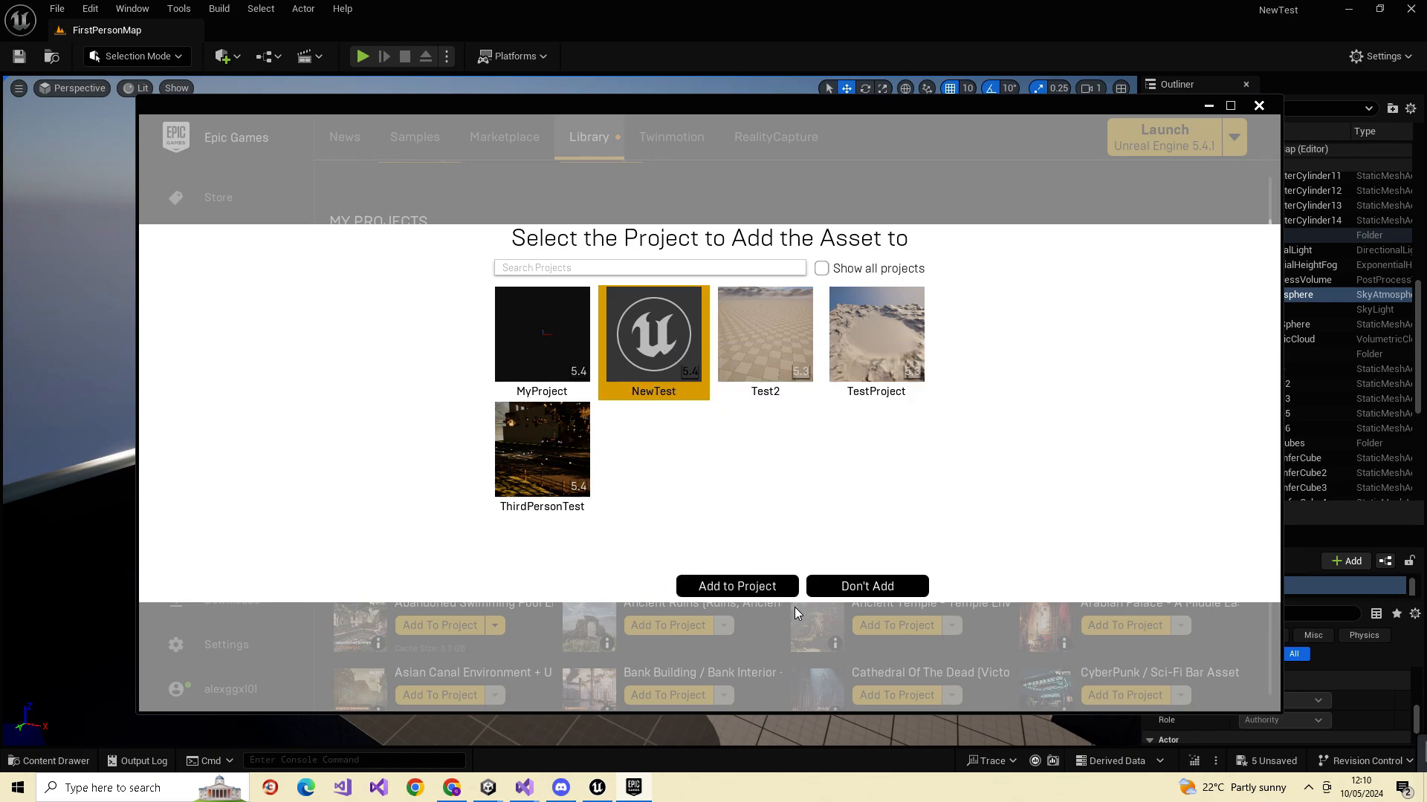
left_click(759, 587)
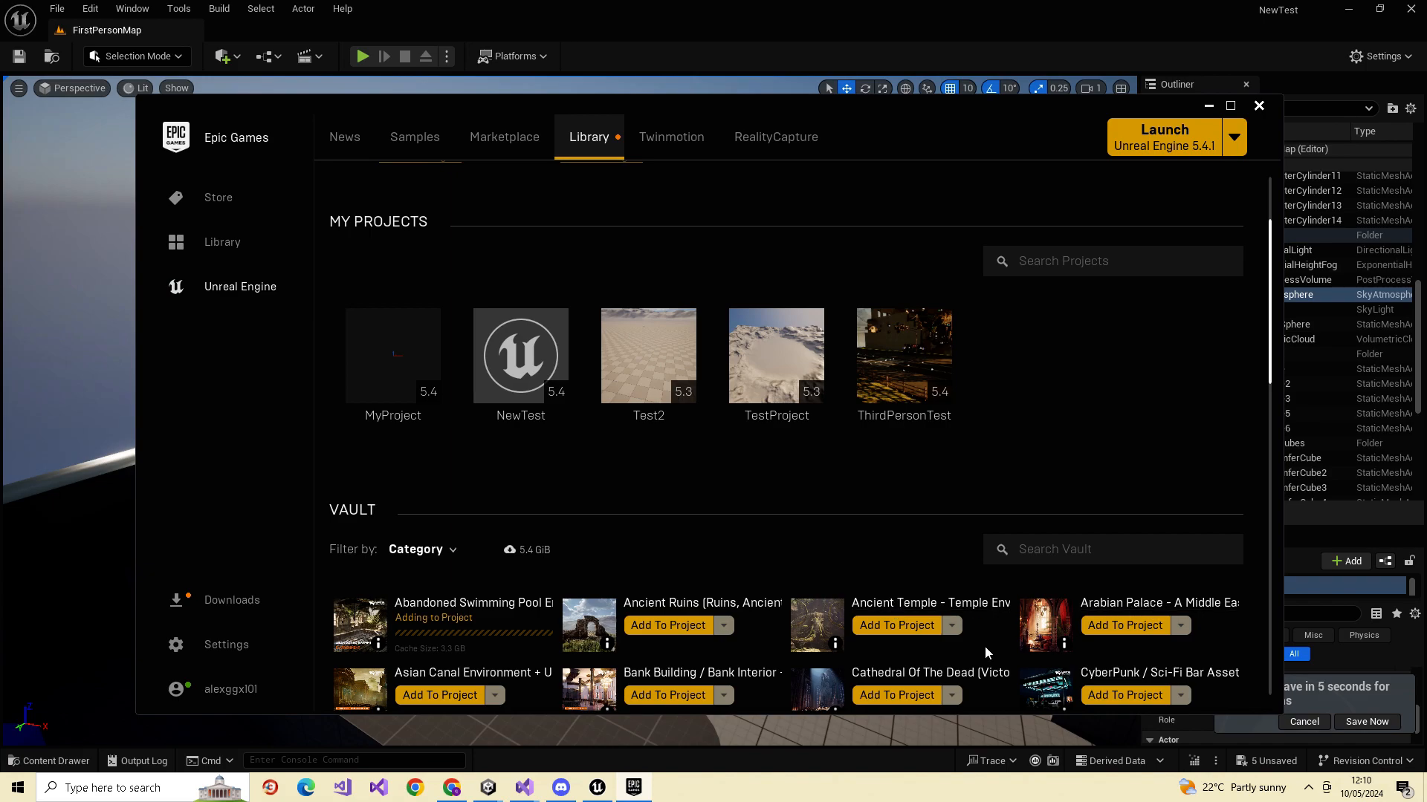
- Browse the library's projects, Vault assets and category filter options, and check the progress of the Abandoned Swimming Pool import
scroll(1011, 639, "down", 1)
scroll(1010, 634, "up", 2)
scroll(1058, 622, "down", 3)
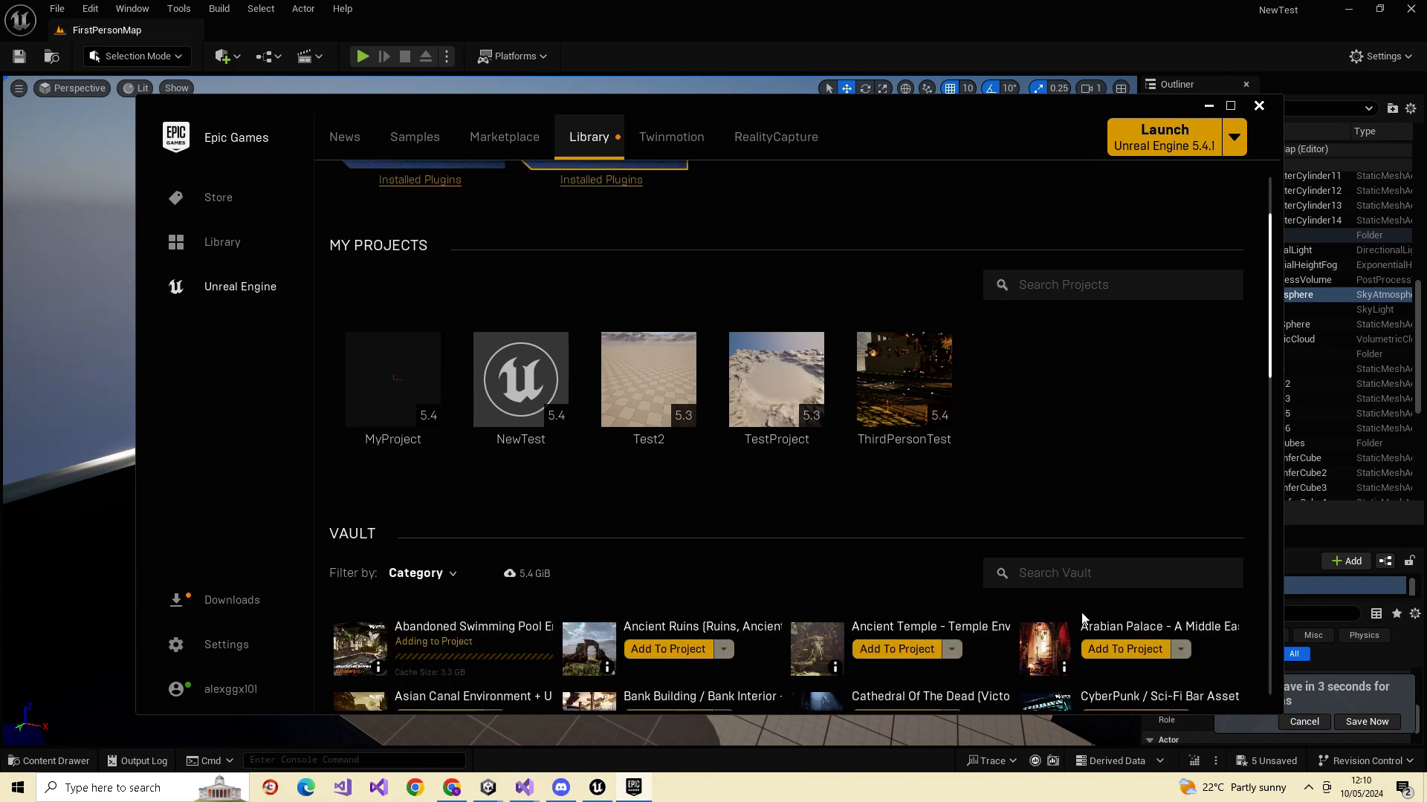
scroll(992, 583, "up", 3)
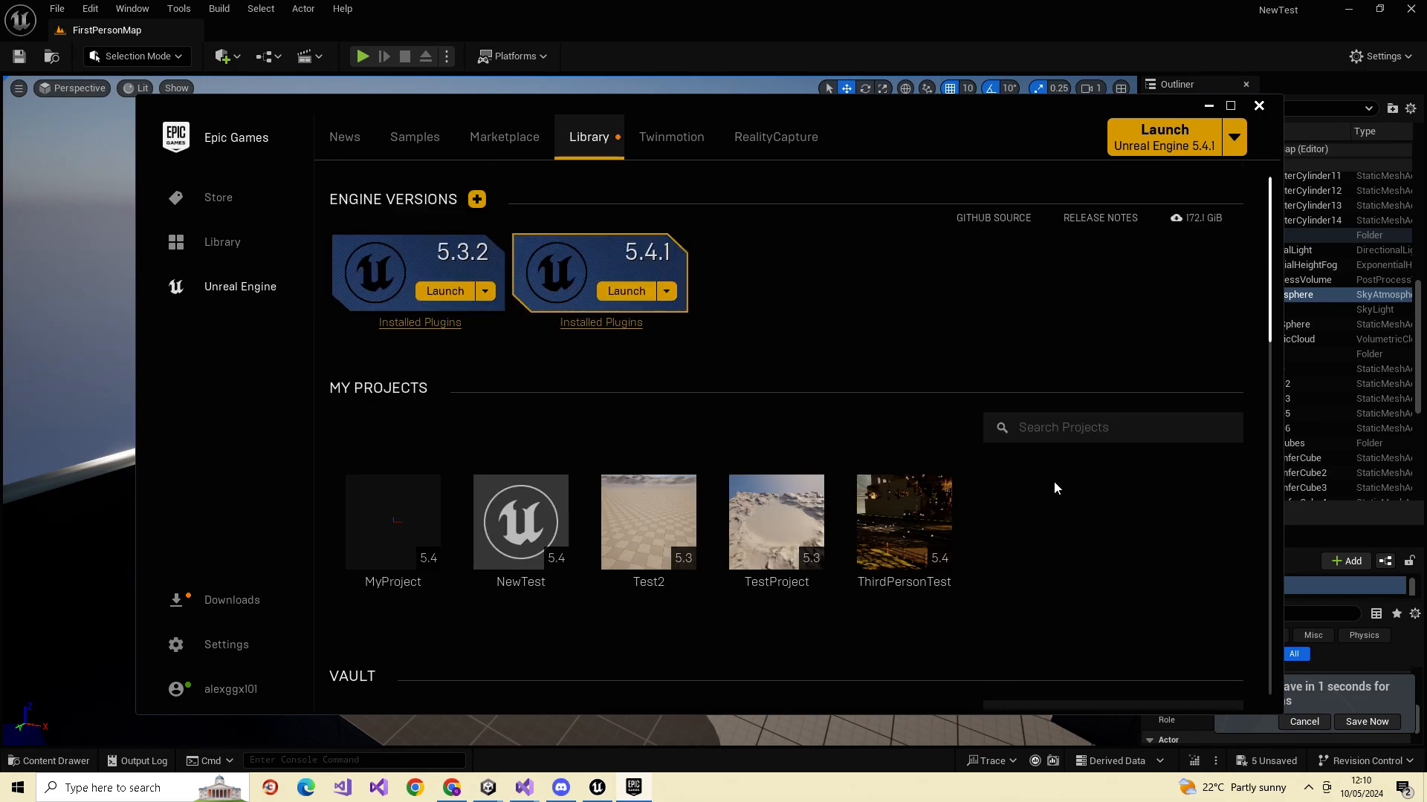
scroll(764, 543, "down", 3)
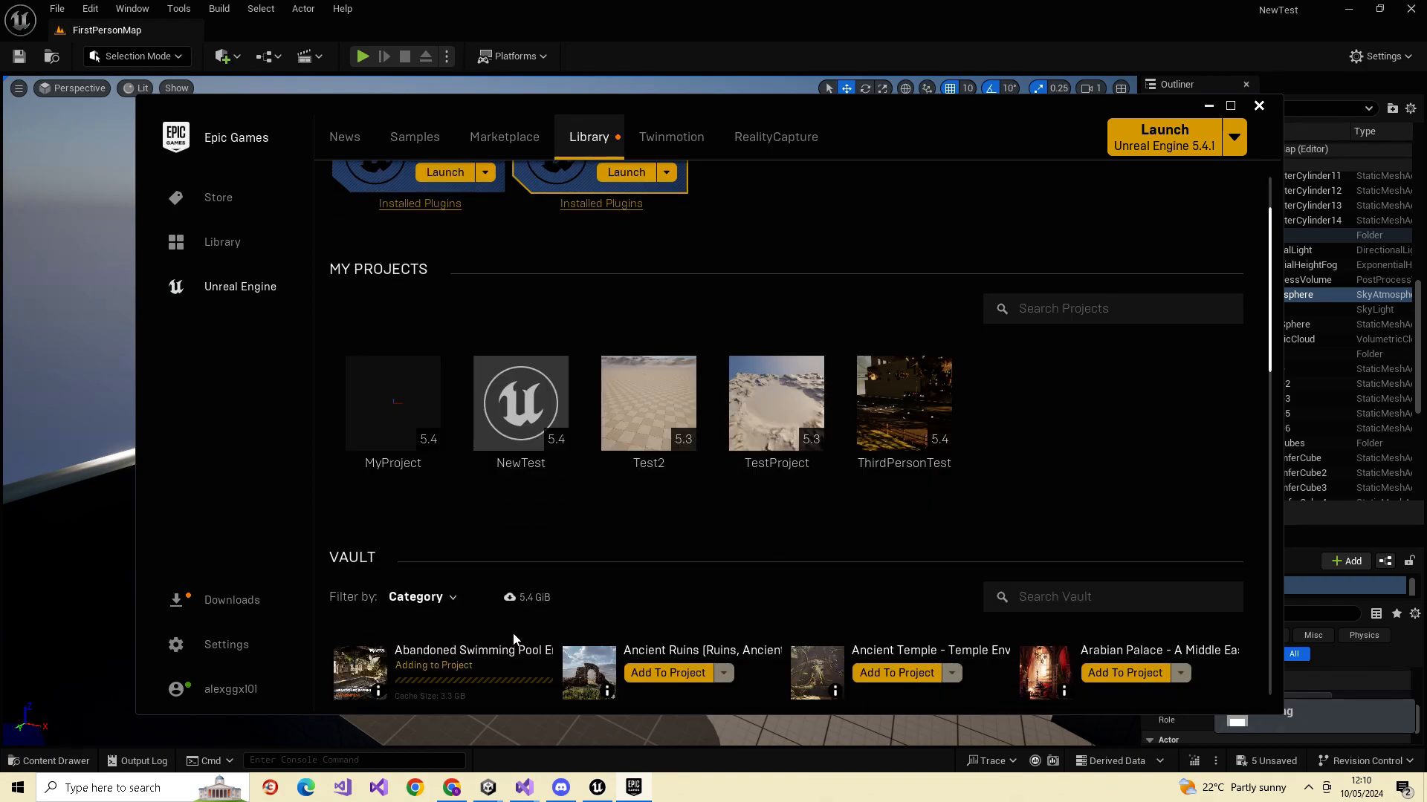
scroll(513, 641, "down", 2)
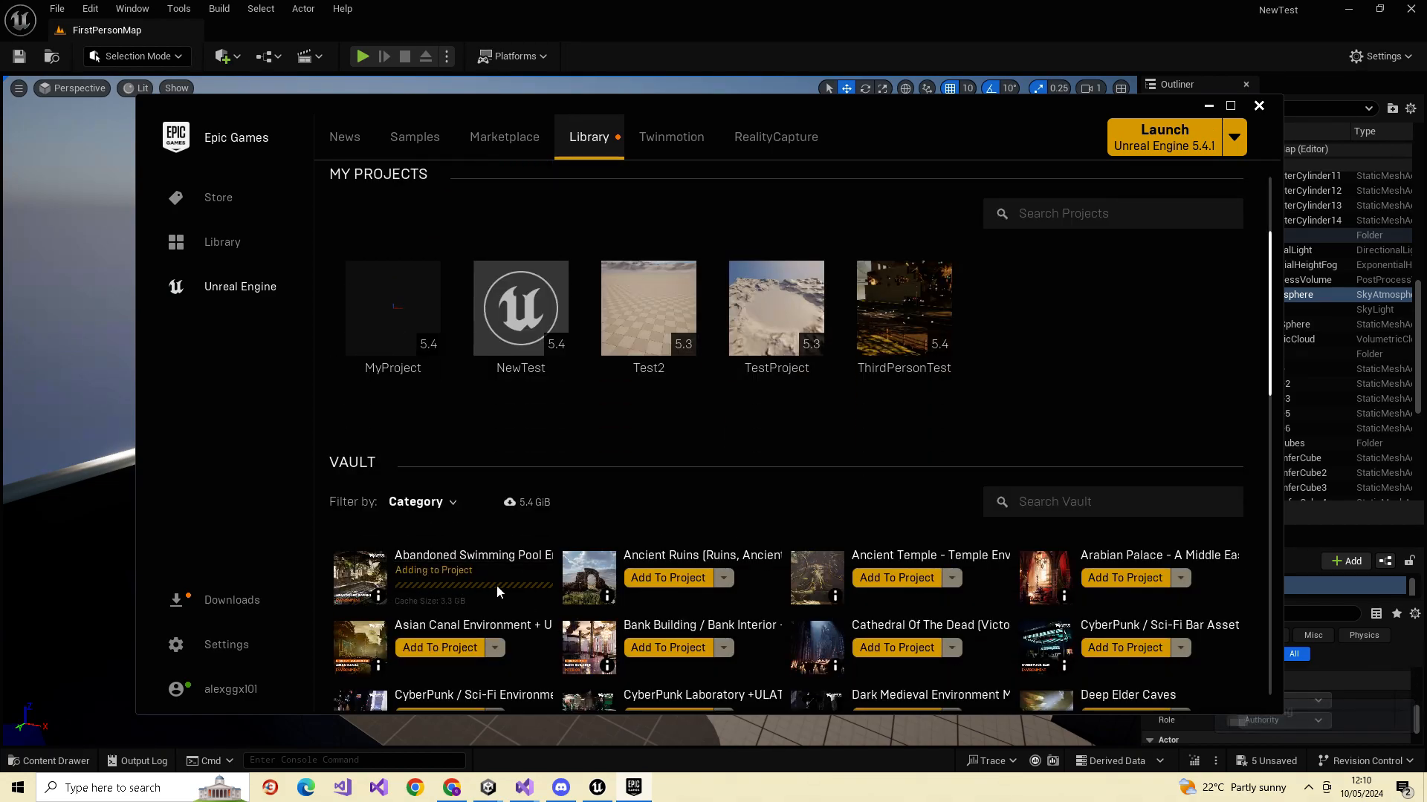
scroll(595, 584, "down", 4)
scroll(917, 536, "up", 3)
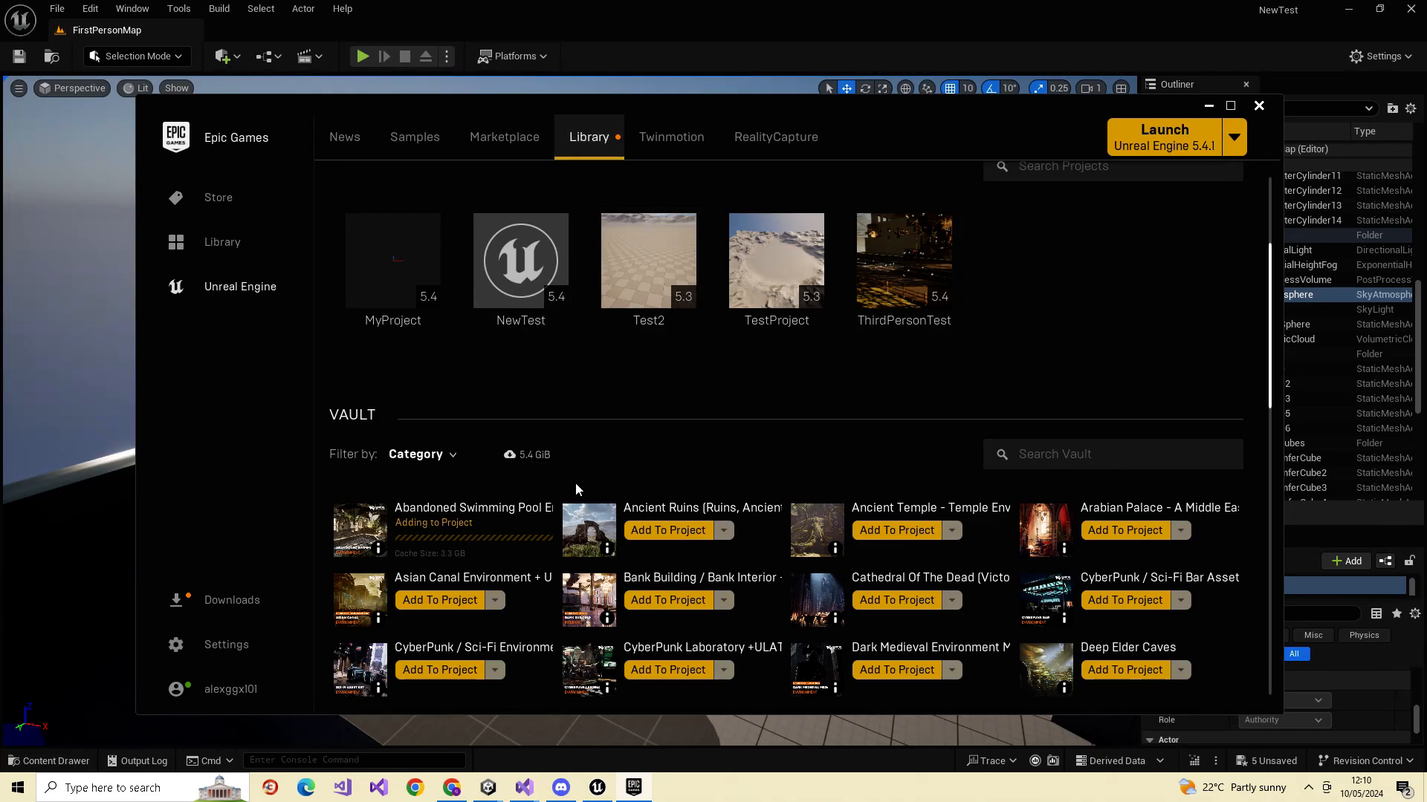
left_click(454, 460)
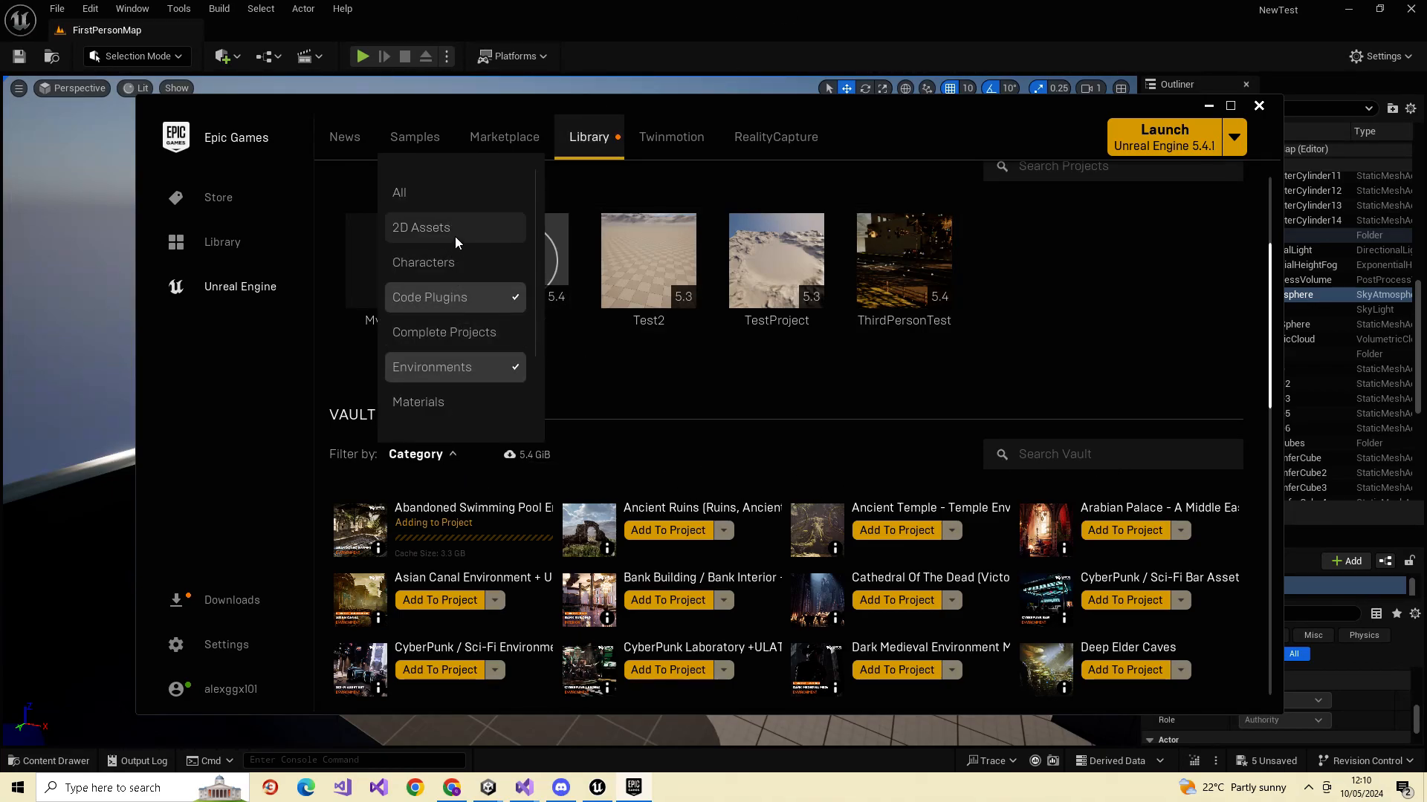
left_click(651, 488)
scroll(694, 471, "down", 3)
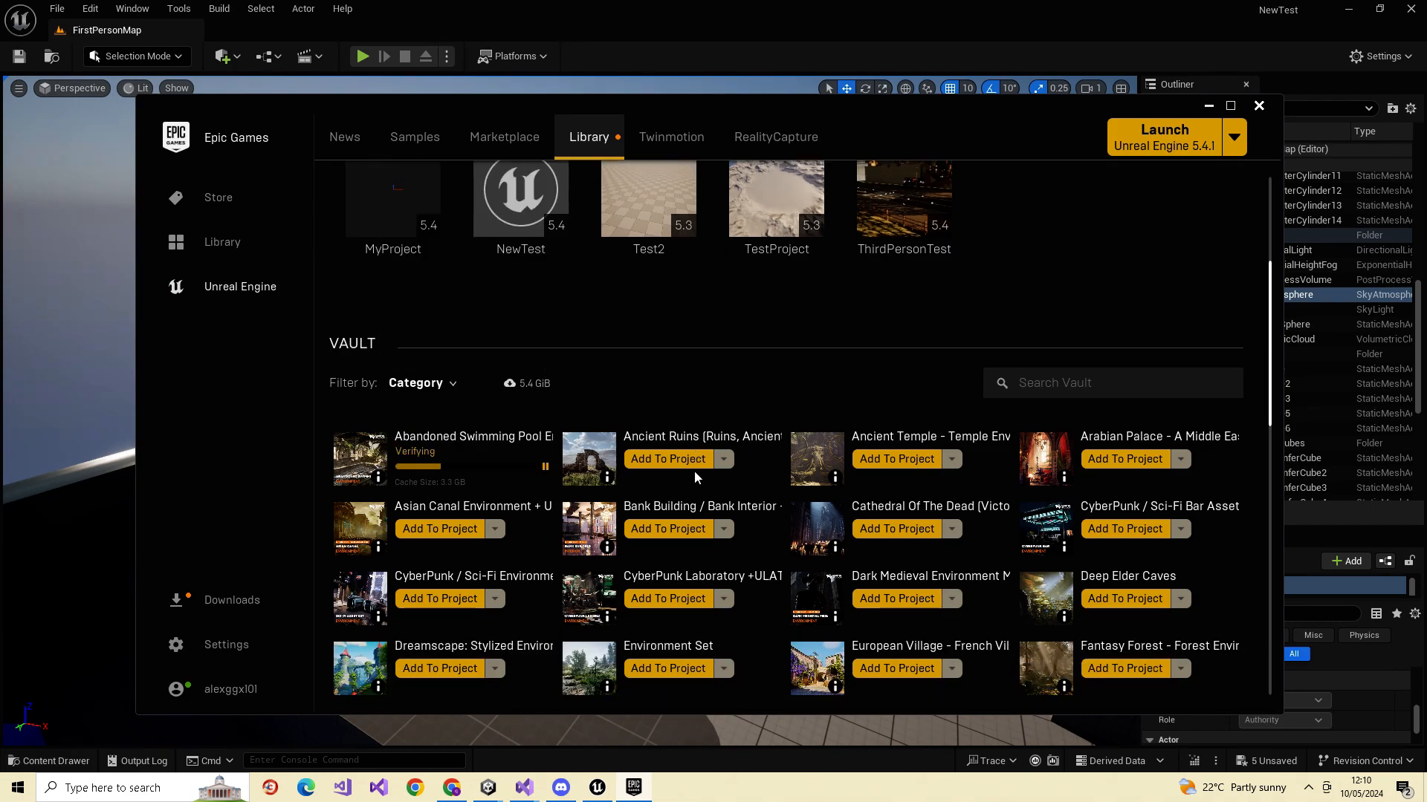
scroll(925, 511, "up", 2)
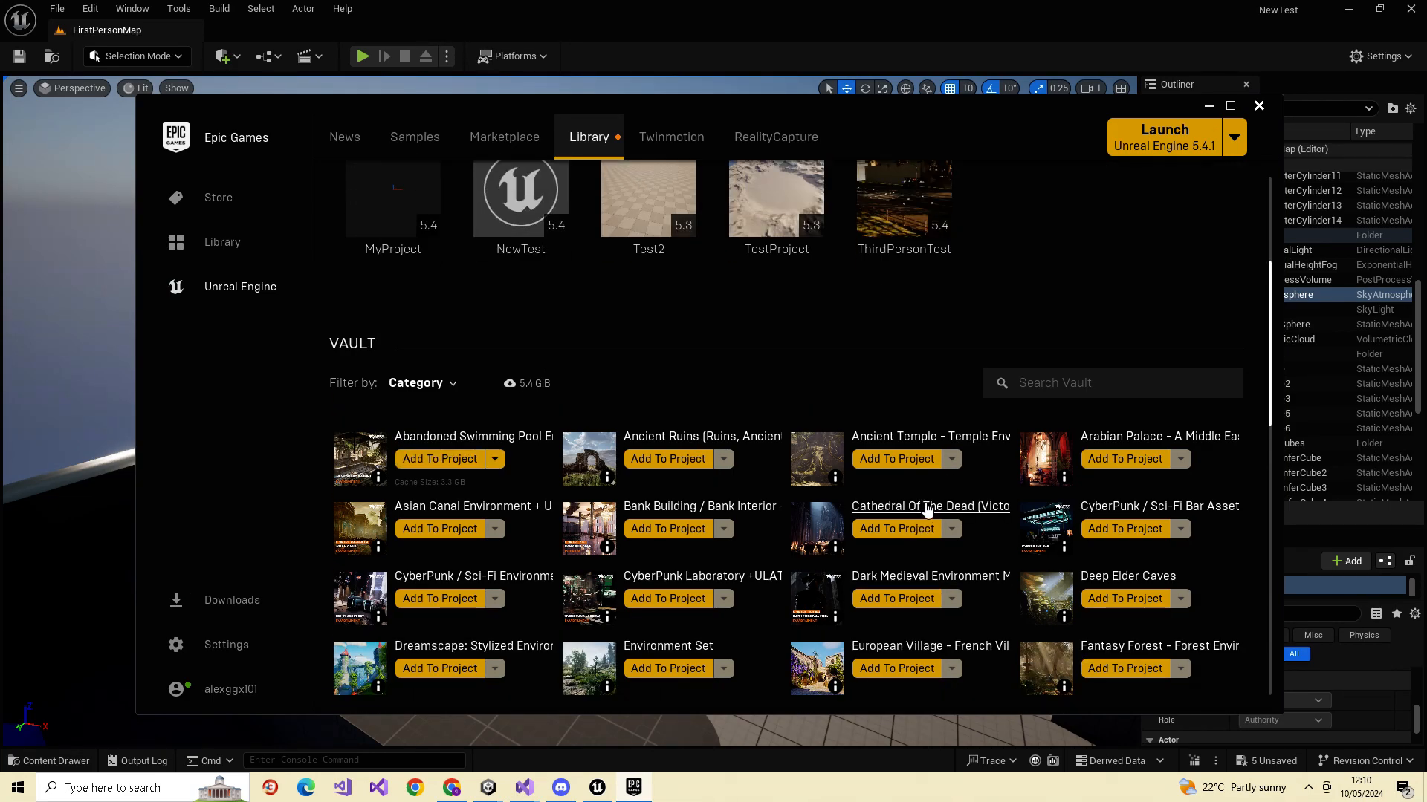
scroll(732, 483, "up", 2)
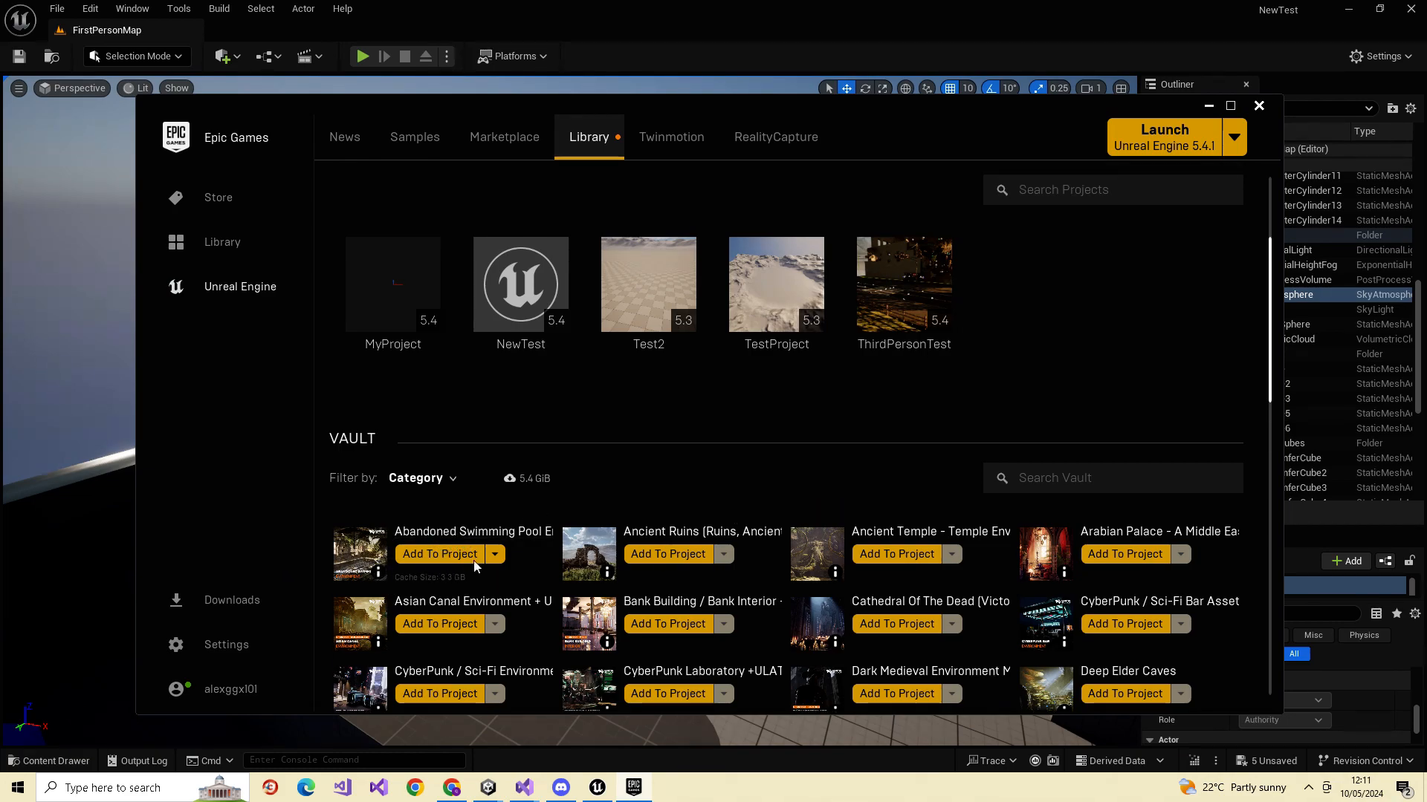
- Close the launcher, return to Unreal Editor and open the AbandonedPool folder in the project content
left_click(1259, 105)
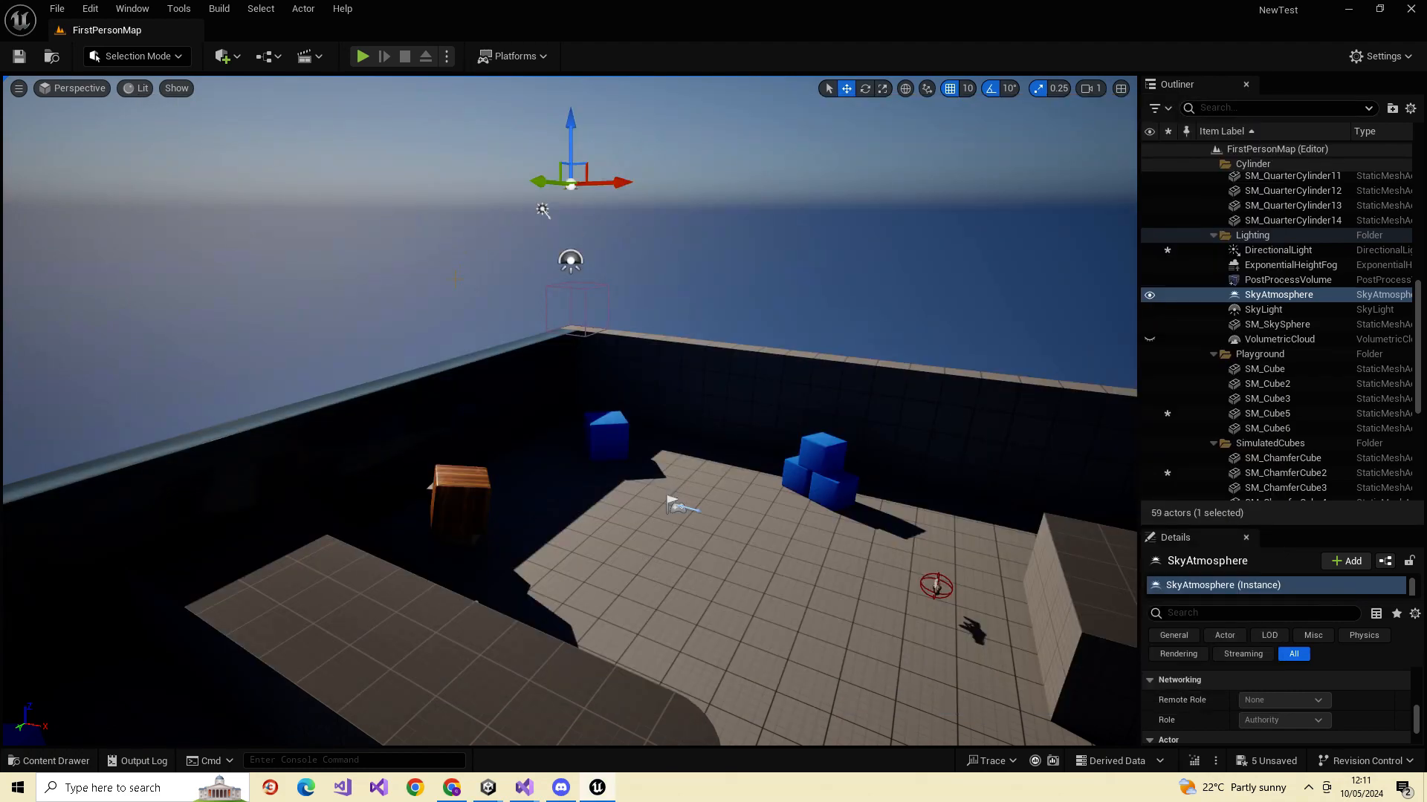
left_click(59, 59)
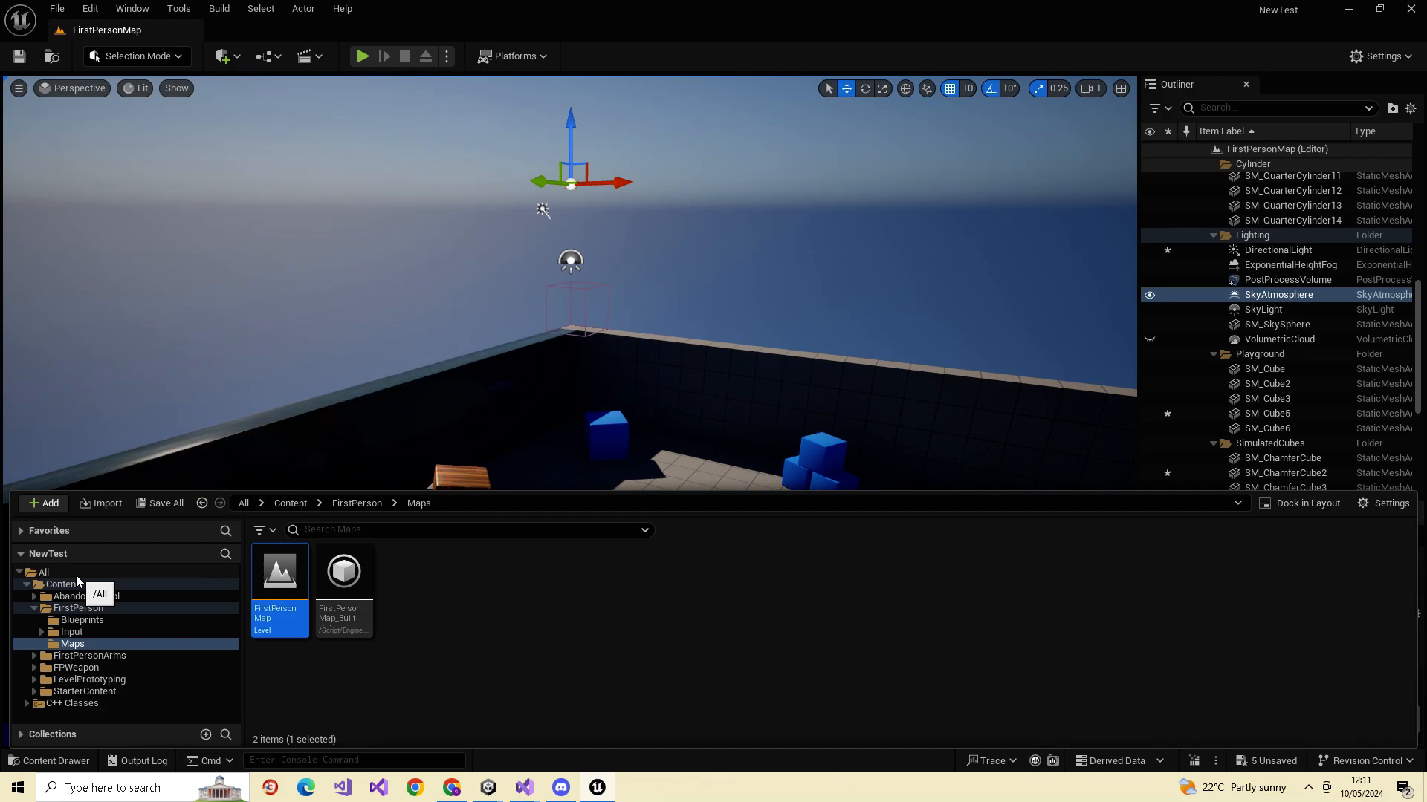
left_click(106, 617)
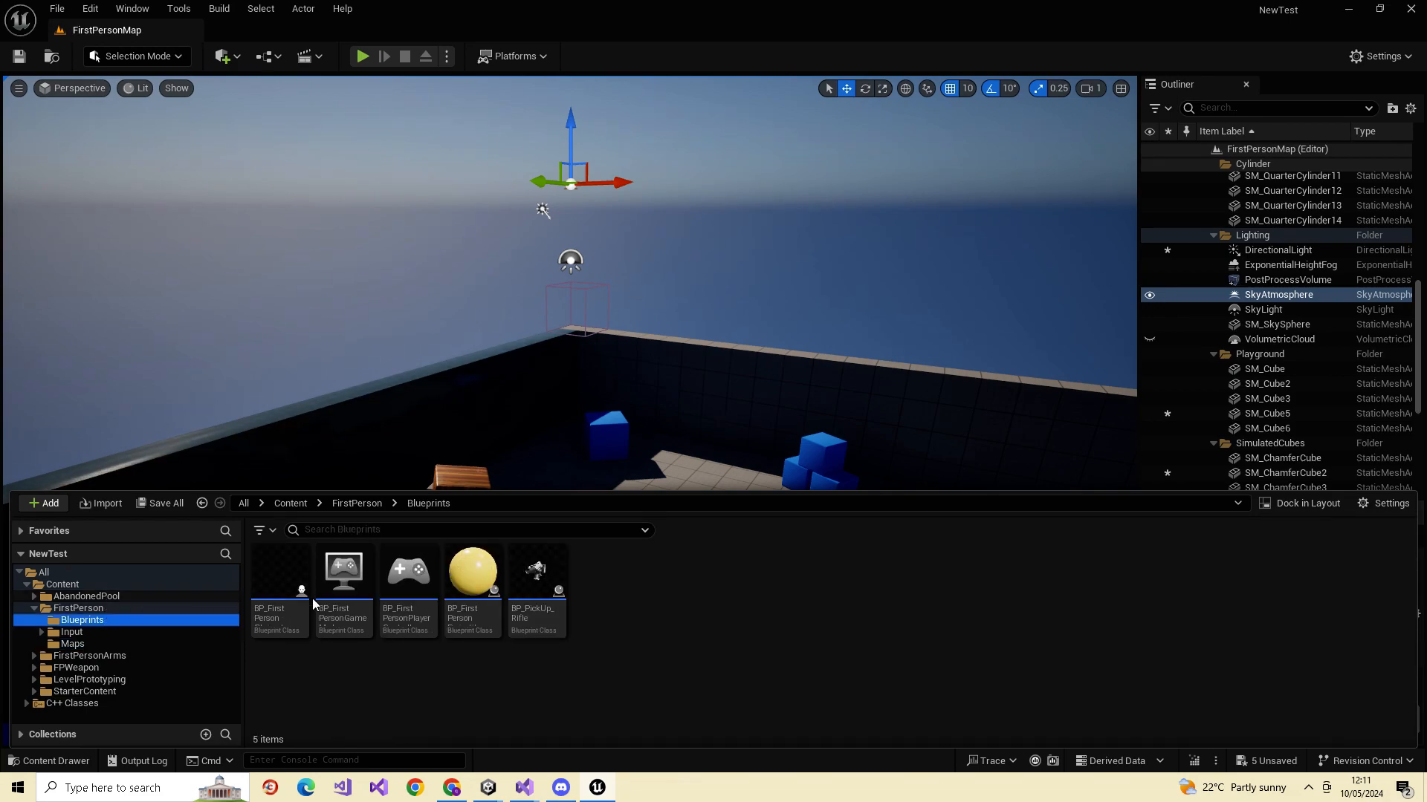
left_click(104, 597)
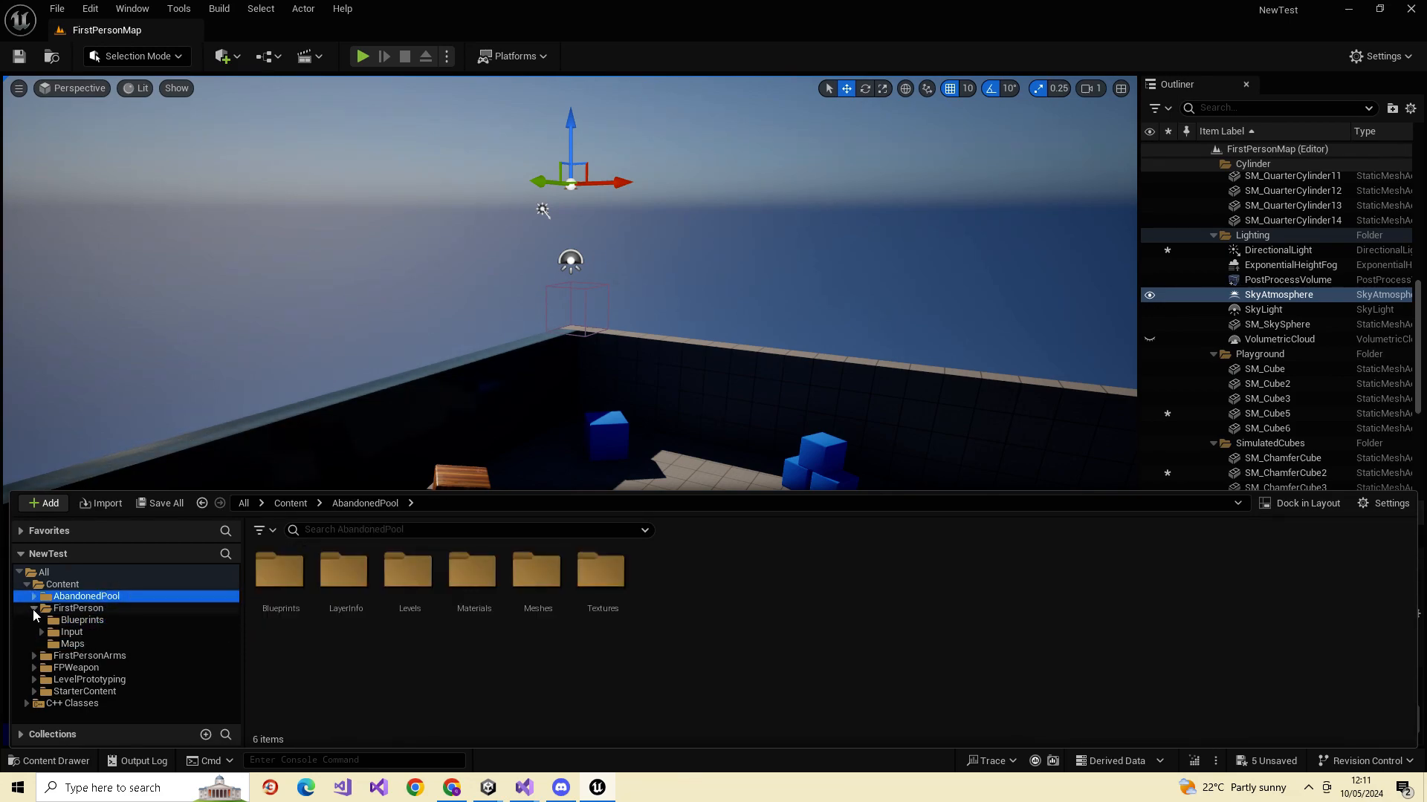
- Expand AbandonedPool and select the SampleScene level in its Levels folder
left_click(35, 596)
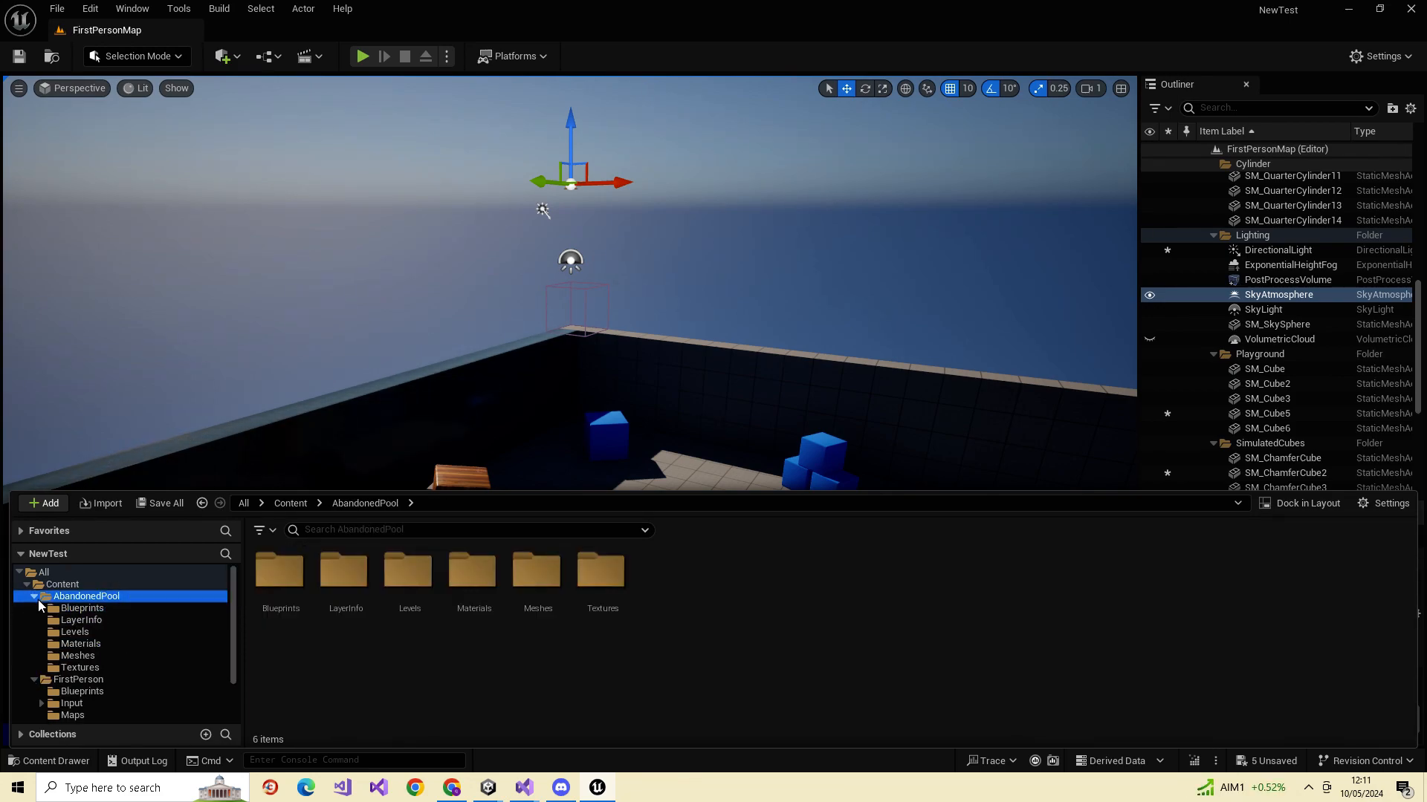
left_click(108, 636)
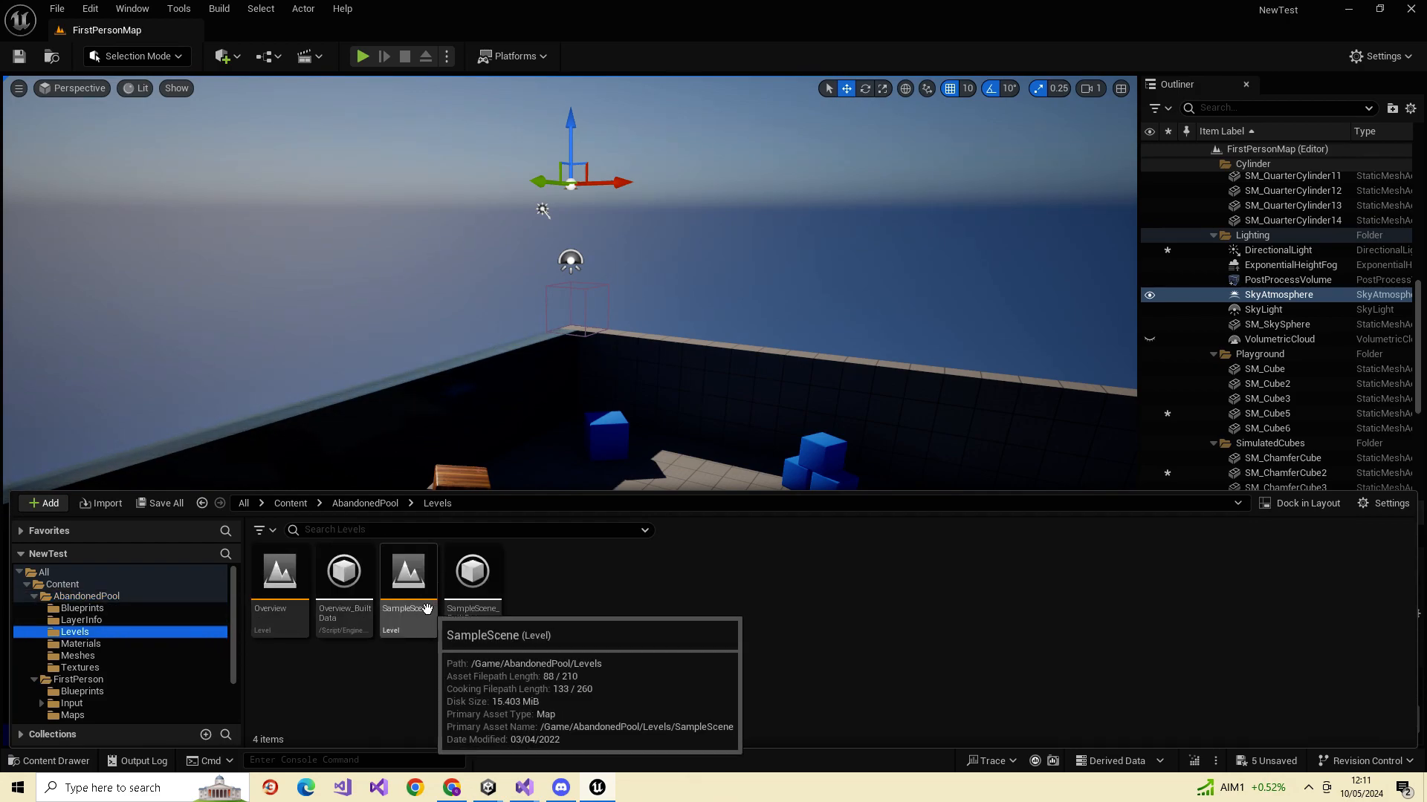
left_click(411, 629)
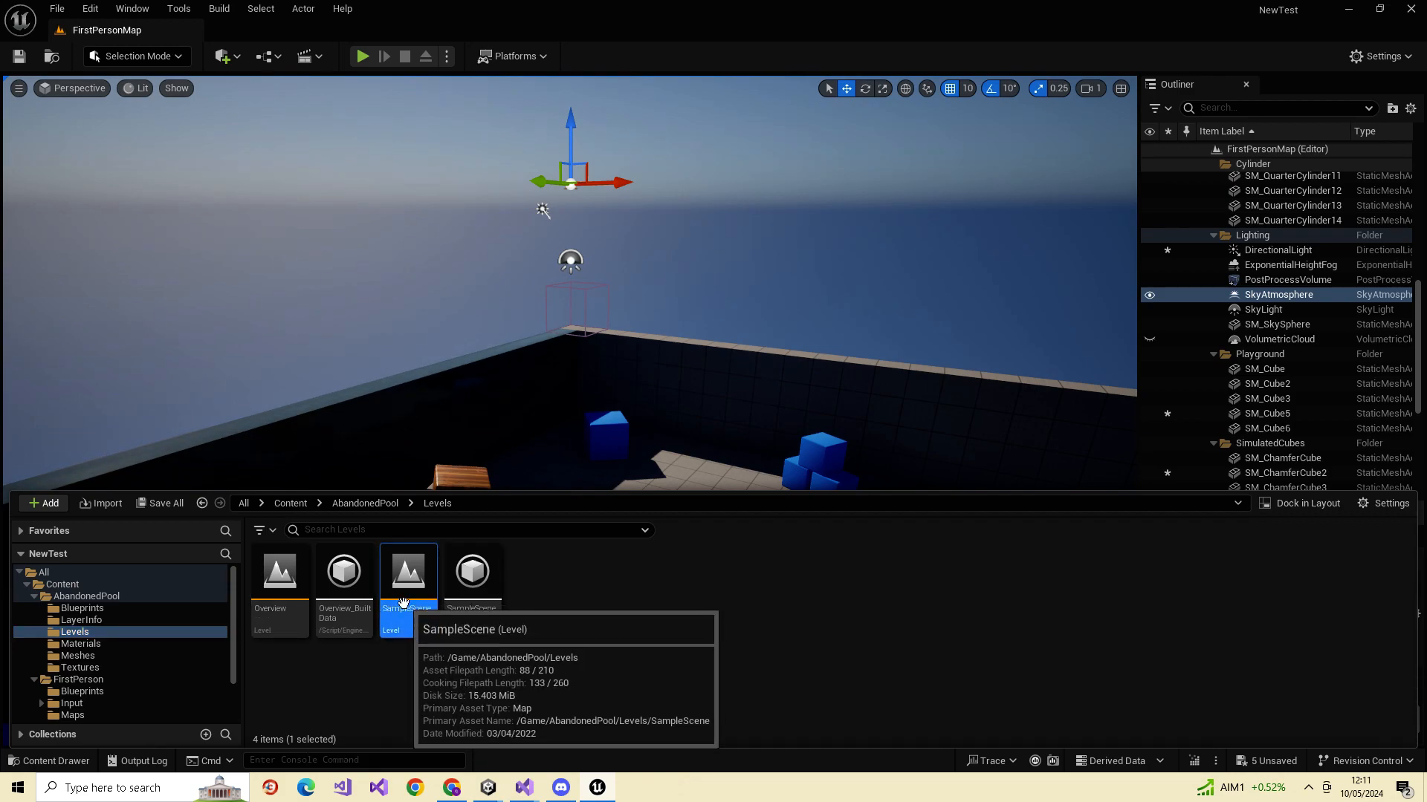
- Open the SampleScene level from AbandonedPool's Levels folder without saving the FirstPersonMap changes, and close the Message Log
right_click_drag(712, 400, 713, 320)
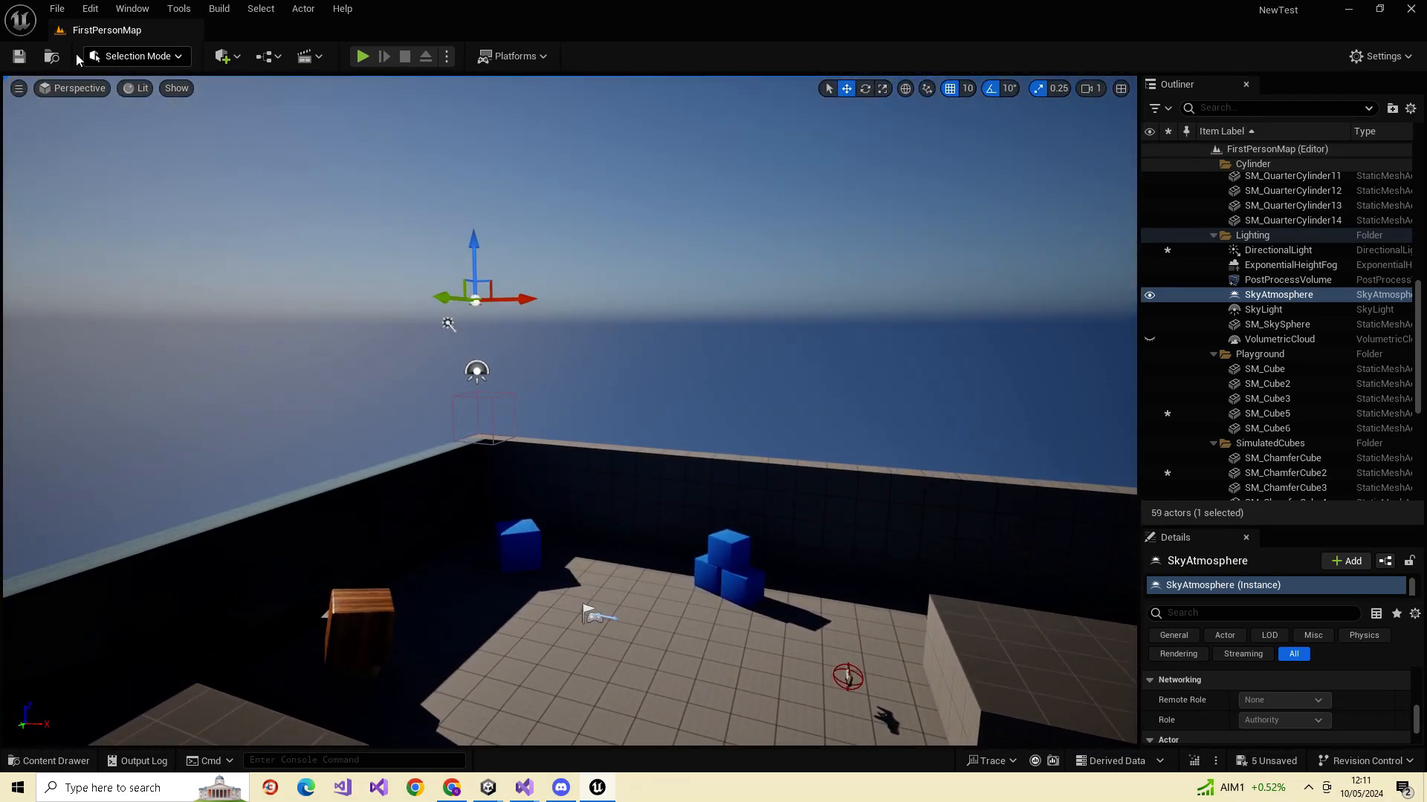
left_click(49, 66)
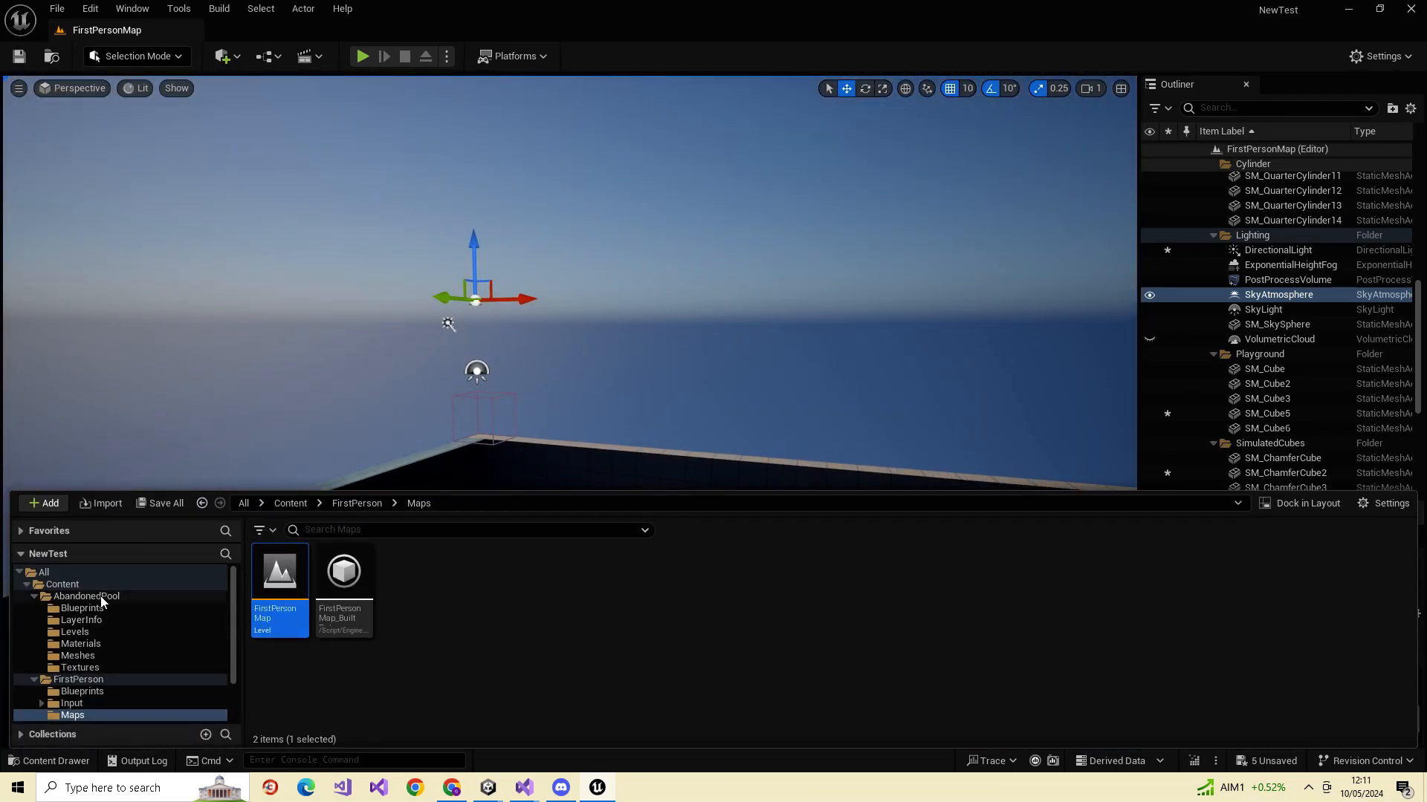
left_click(90, 632)
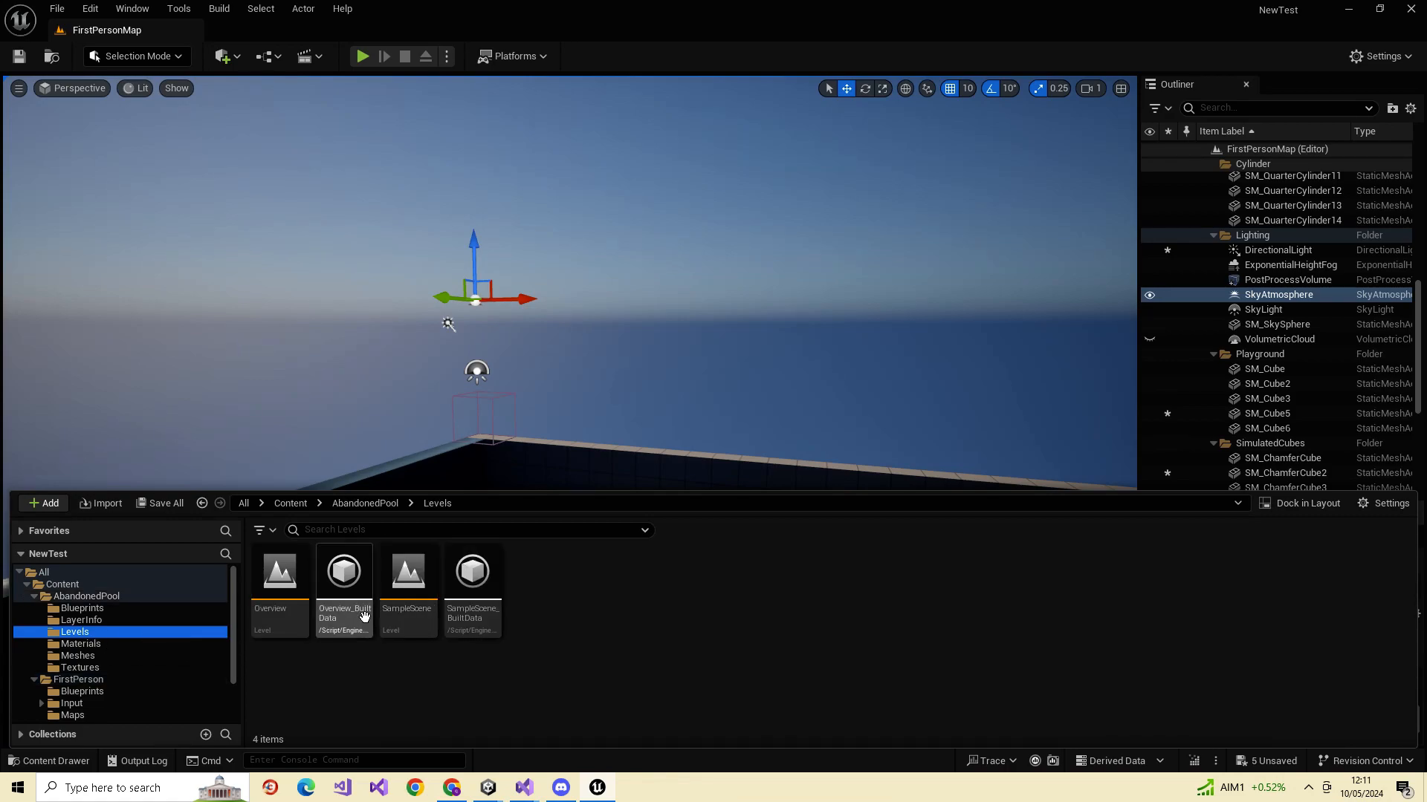
double_click(415, 607)
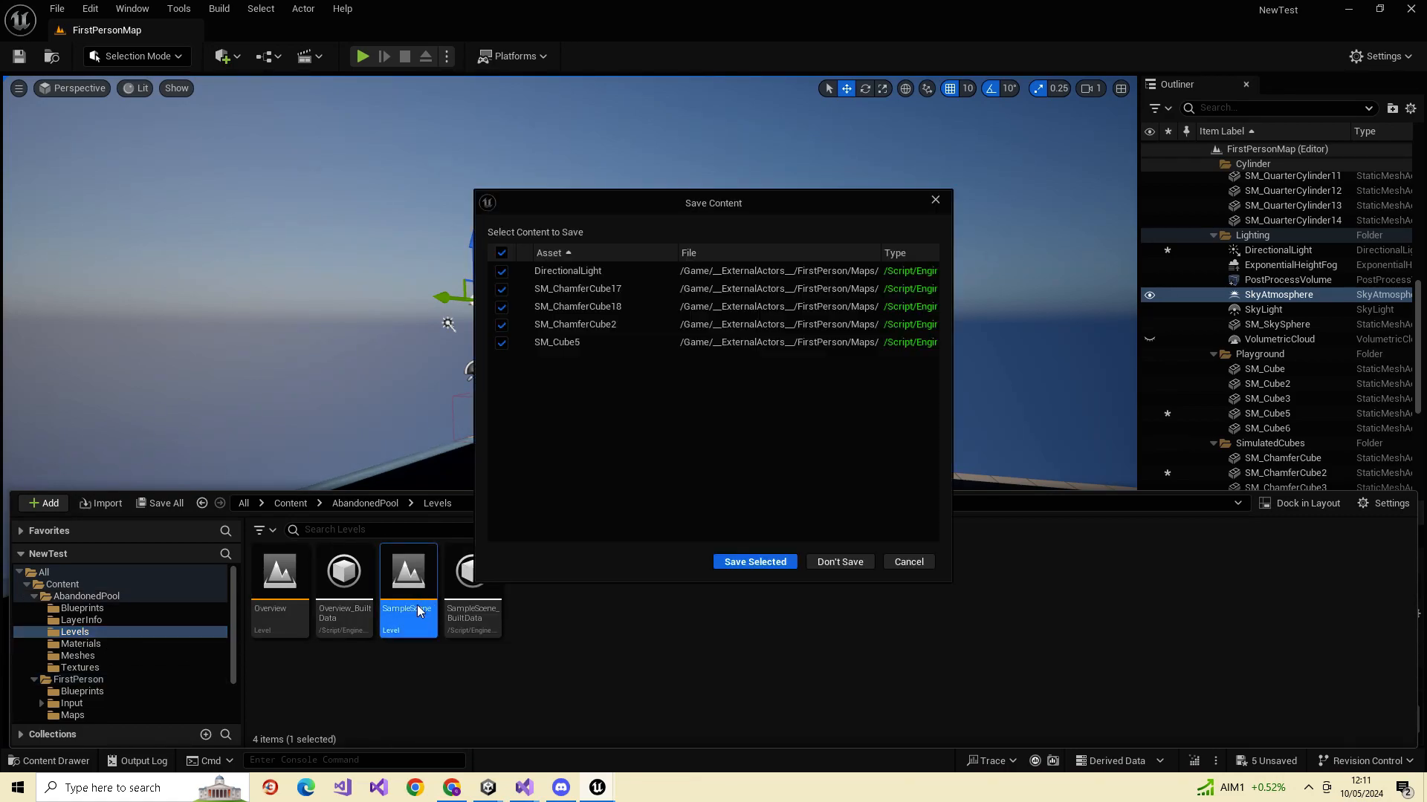
left_click(842, 561)
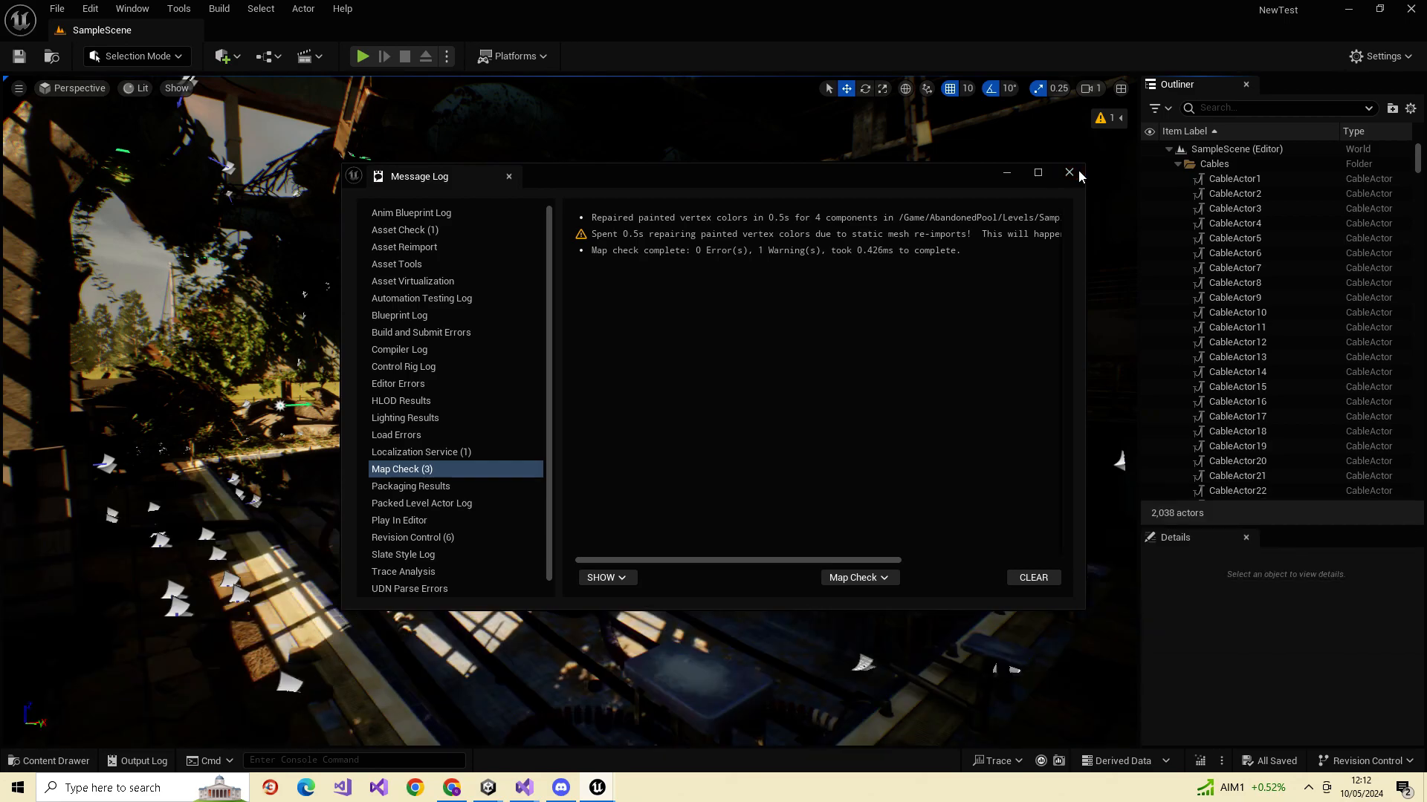
left_click(1075, 173)
- Select the Landscape4 ground beside the ruined pool building and toggle its visibility off and on
right_click_drag(1076, 172, 416, 185)
key("w")
key("s")
key("w")
key("s")
key("a")
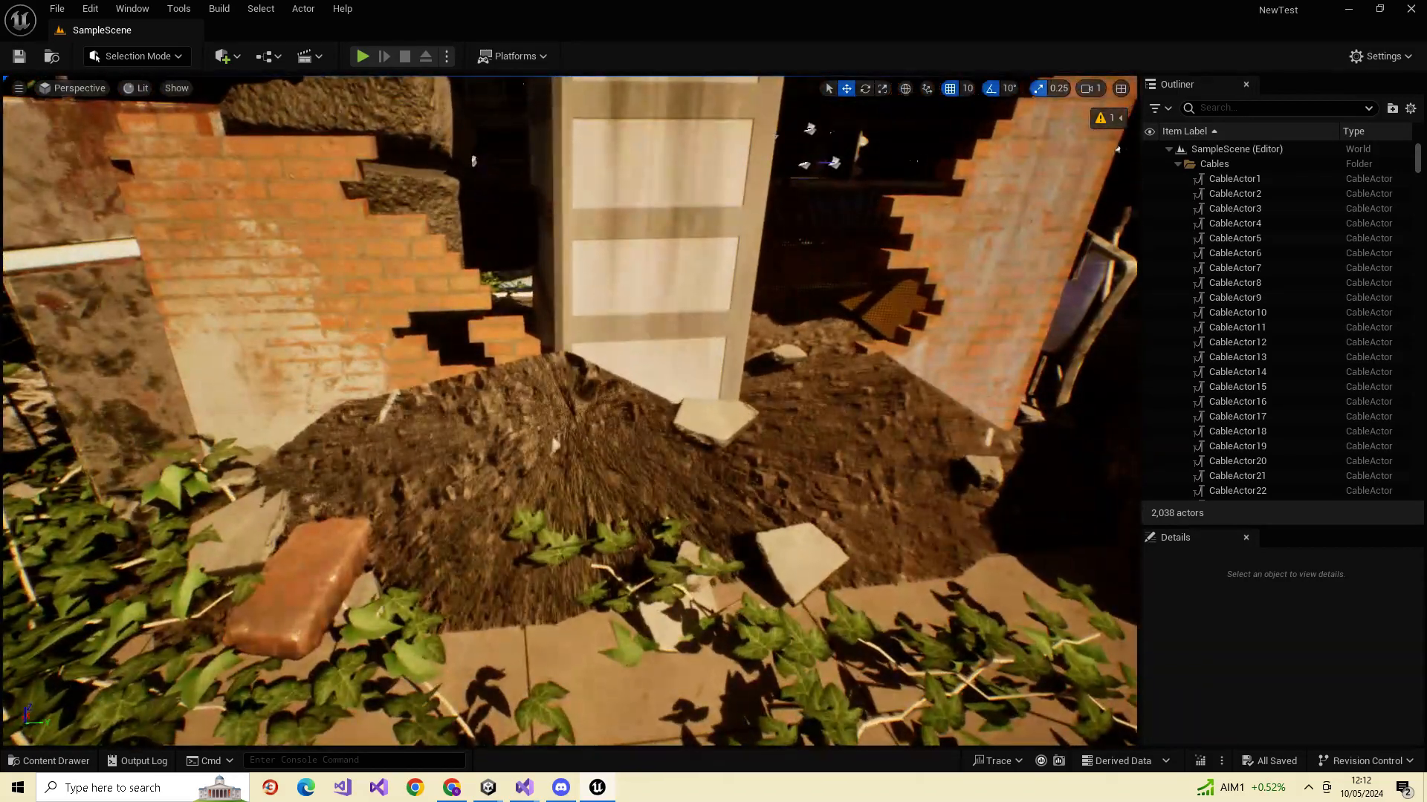
left_click(899, 448)
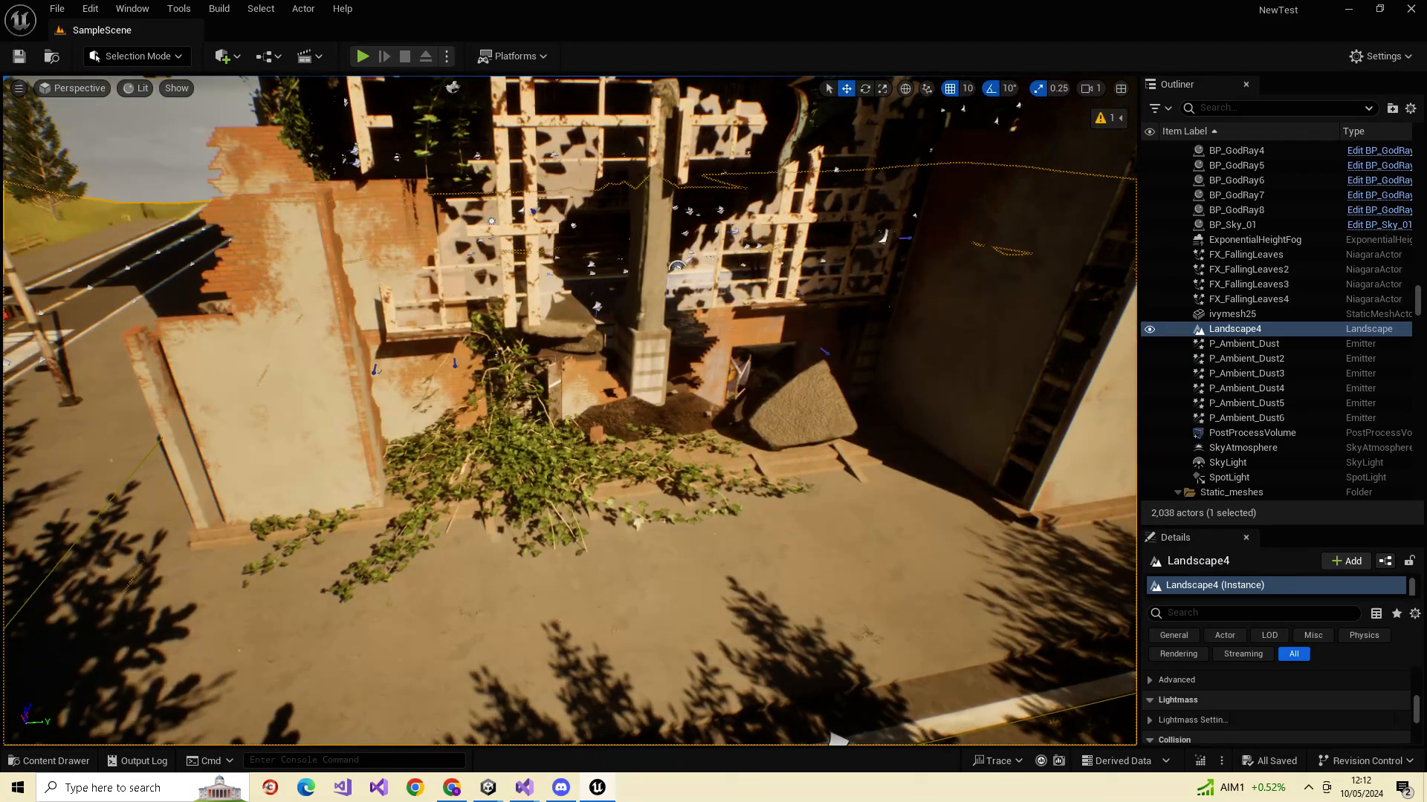
left_click(1145, 331)
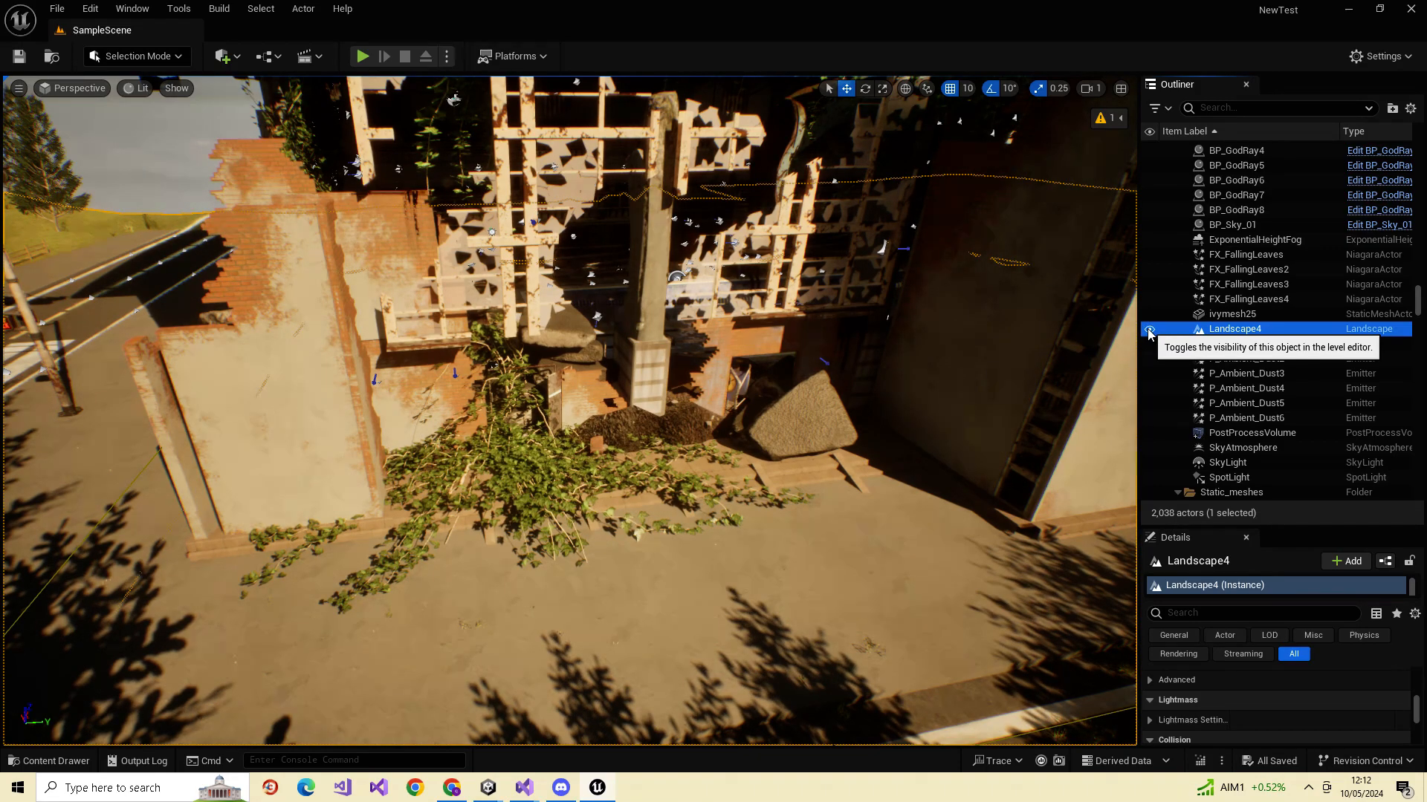
left_click(1148, 330)
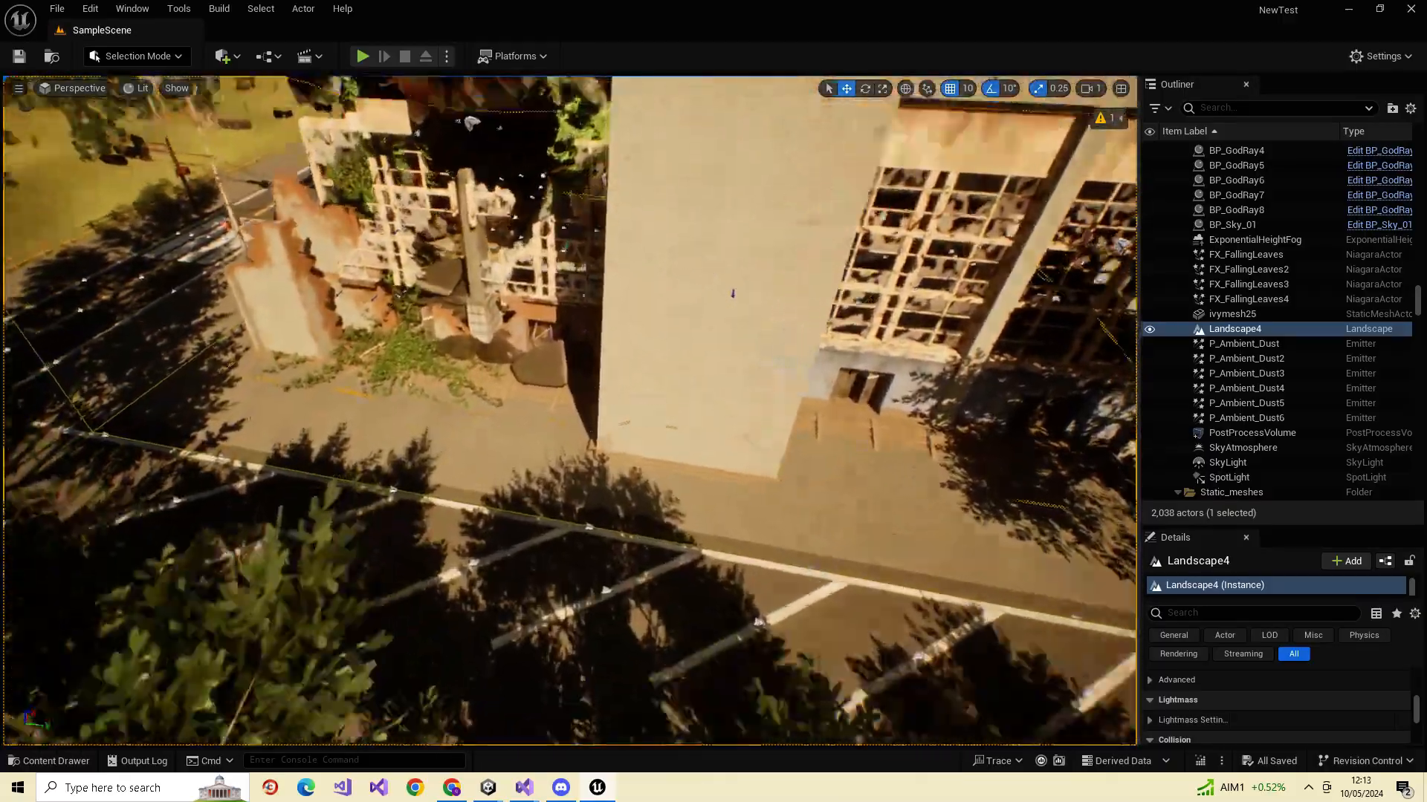
- Hide and show Landscape4 repeatedly while viewing the roads and tree-covered hills from above
key("w")
right_click_drag(570, 410, 467, 421)
key("s")
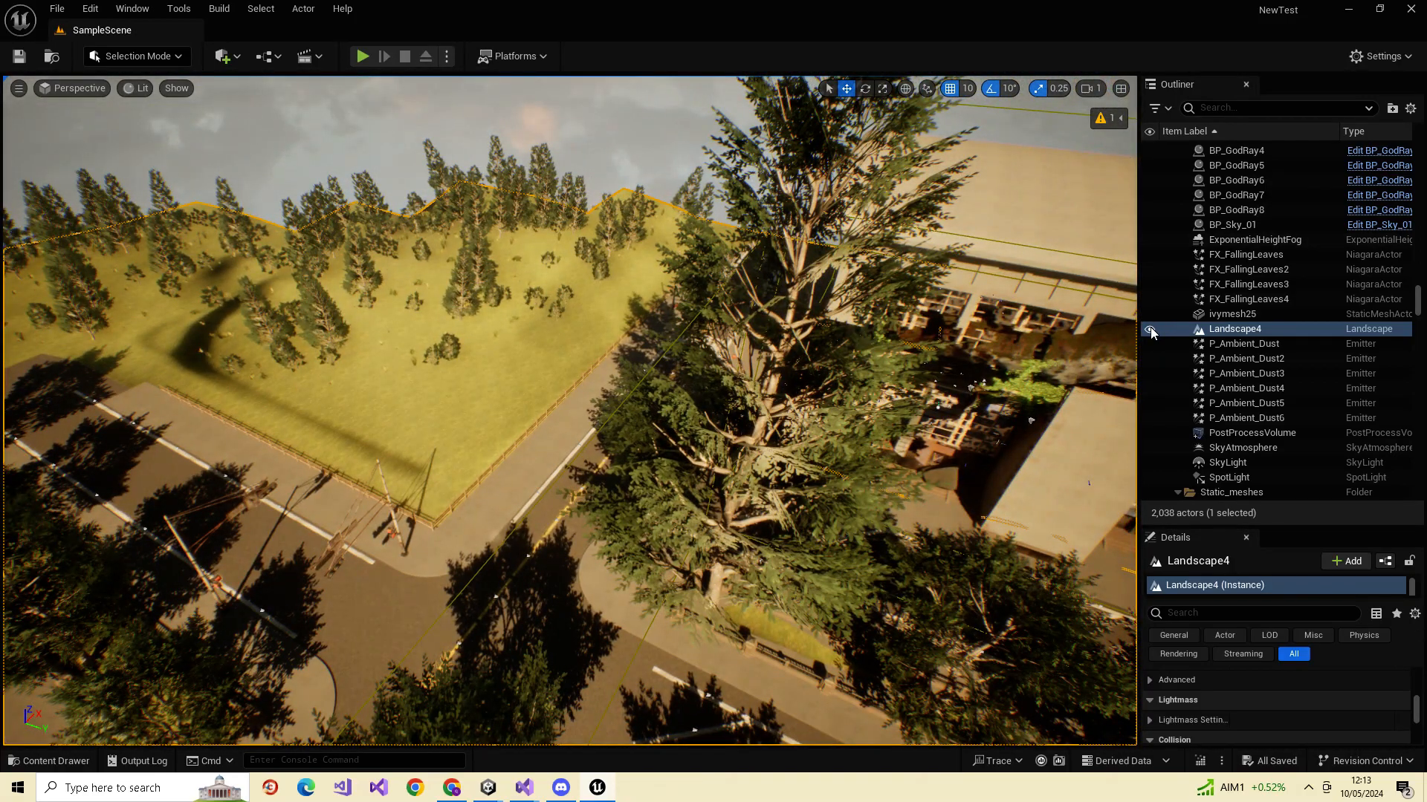
left_click(1150, 329)
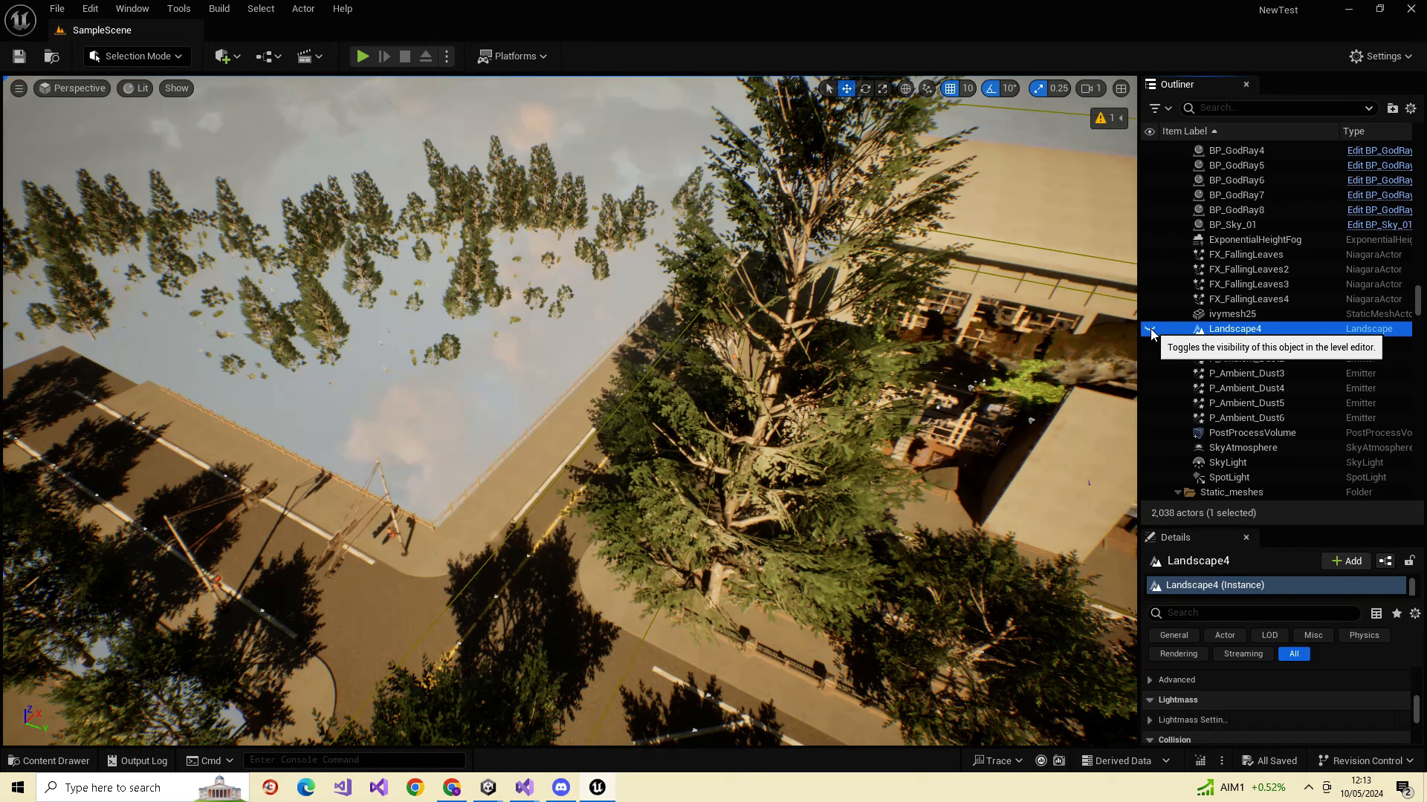
left_click(1150, 329)
left_click(1149, 329)
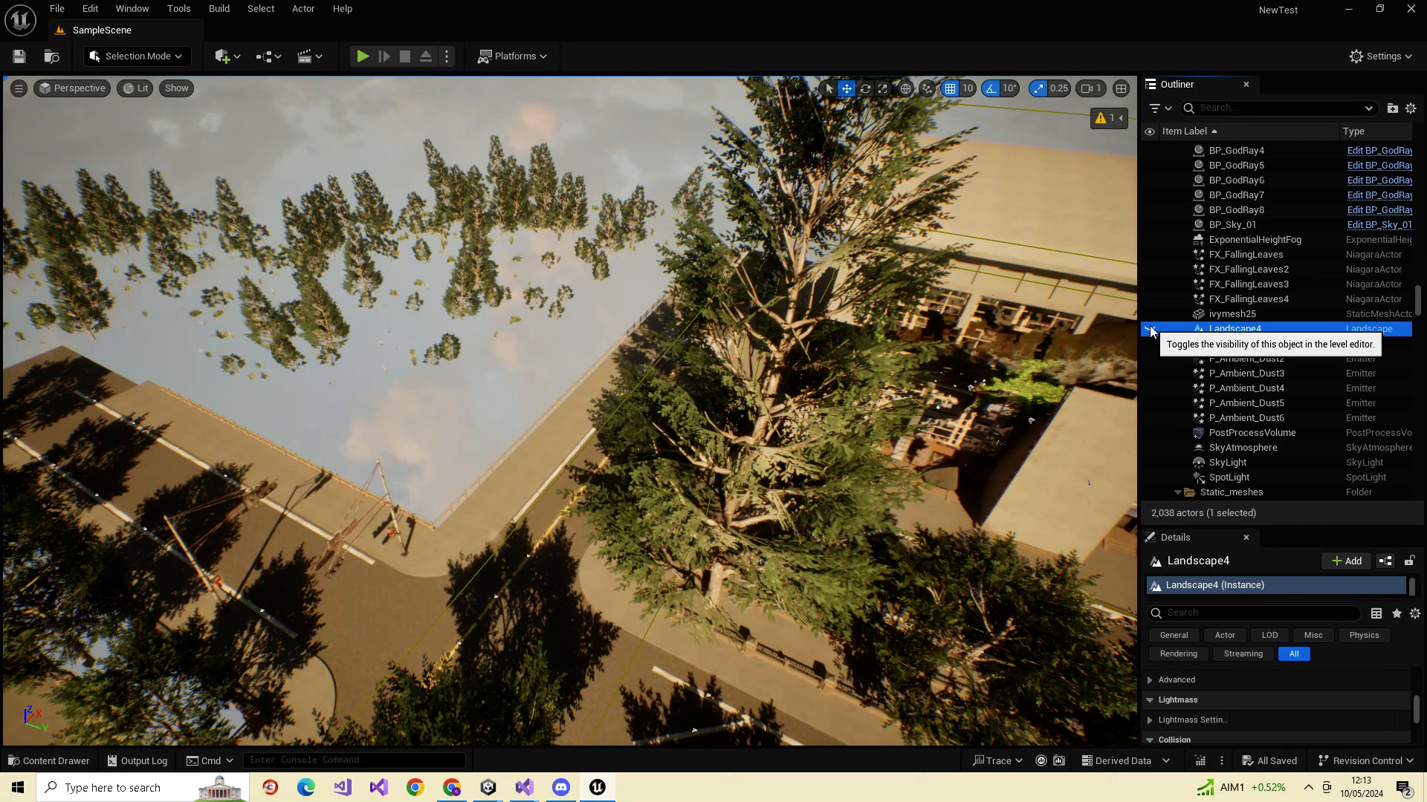
left_click(1150, 329)
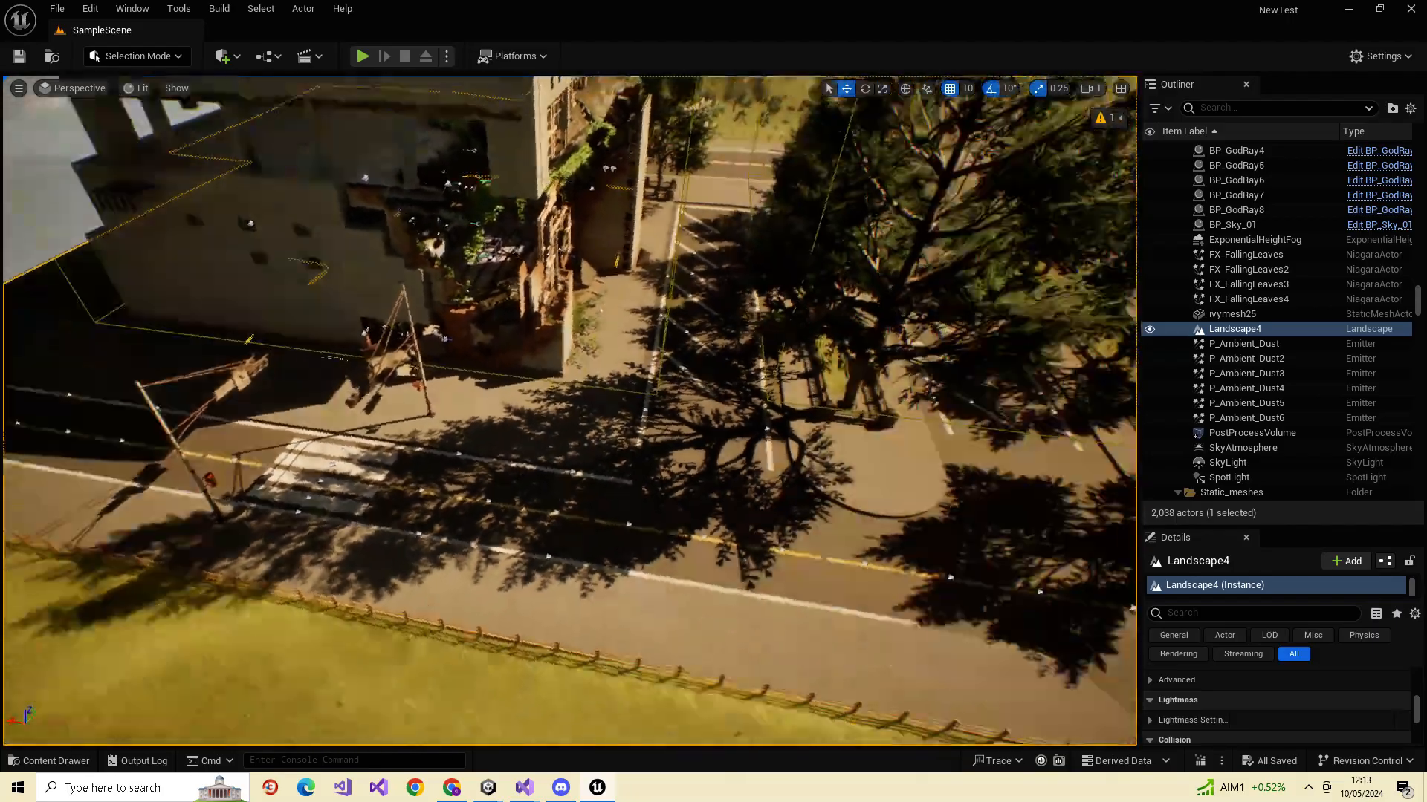
- Hide Landscape4, and toggle the visibility of the road tile SM_2230_Asphalt+Grass23 off and on several times
right_click_drag(569, 410, 569, 410)
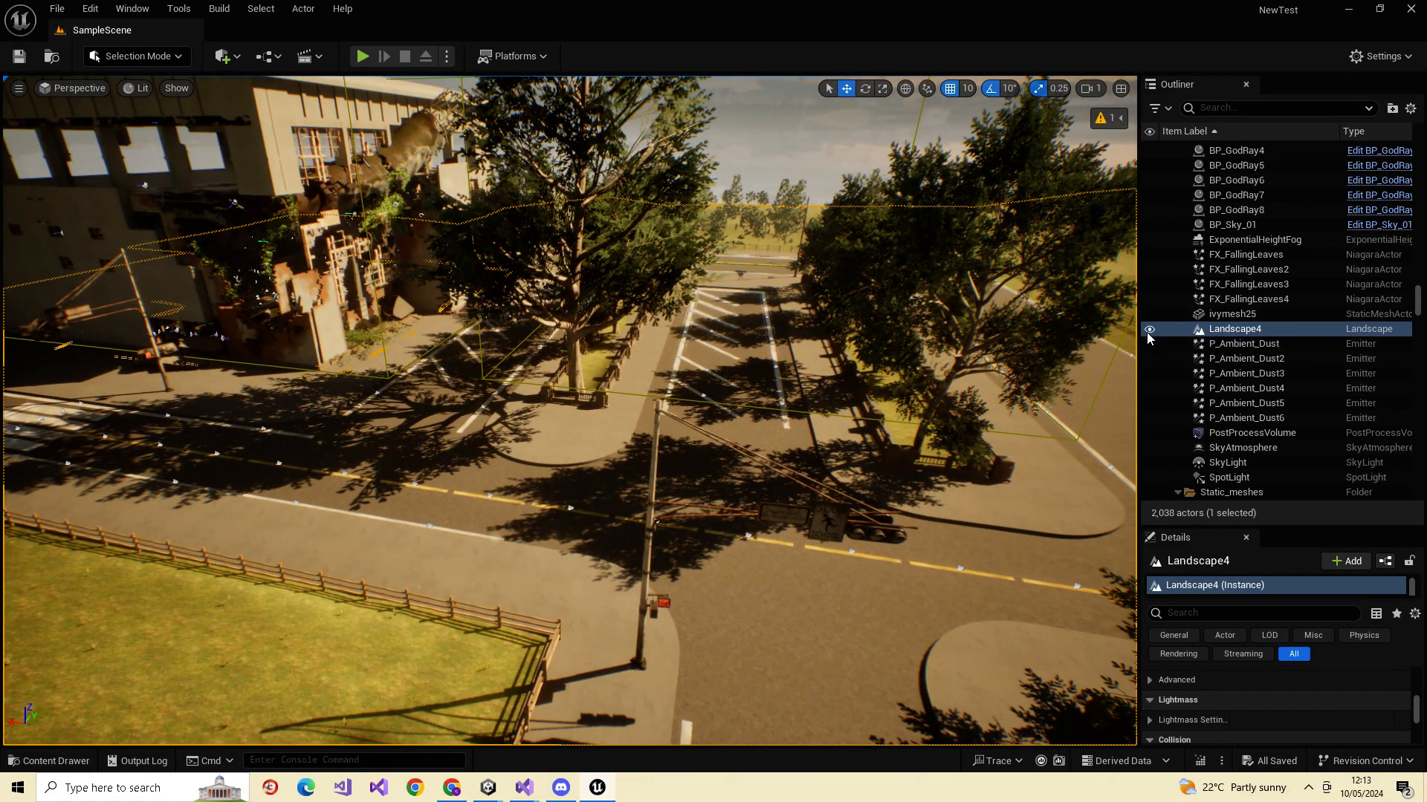
left_click(1149, 331)
left_click(765, 555)
right_click_drag(766, 555, 765, 555)
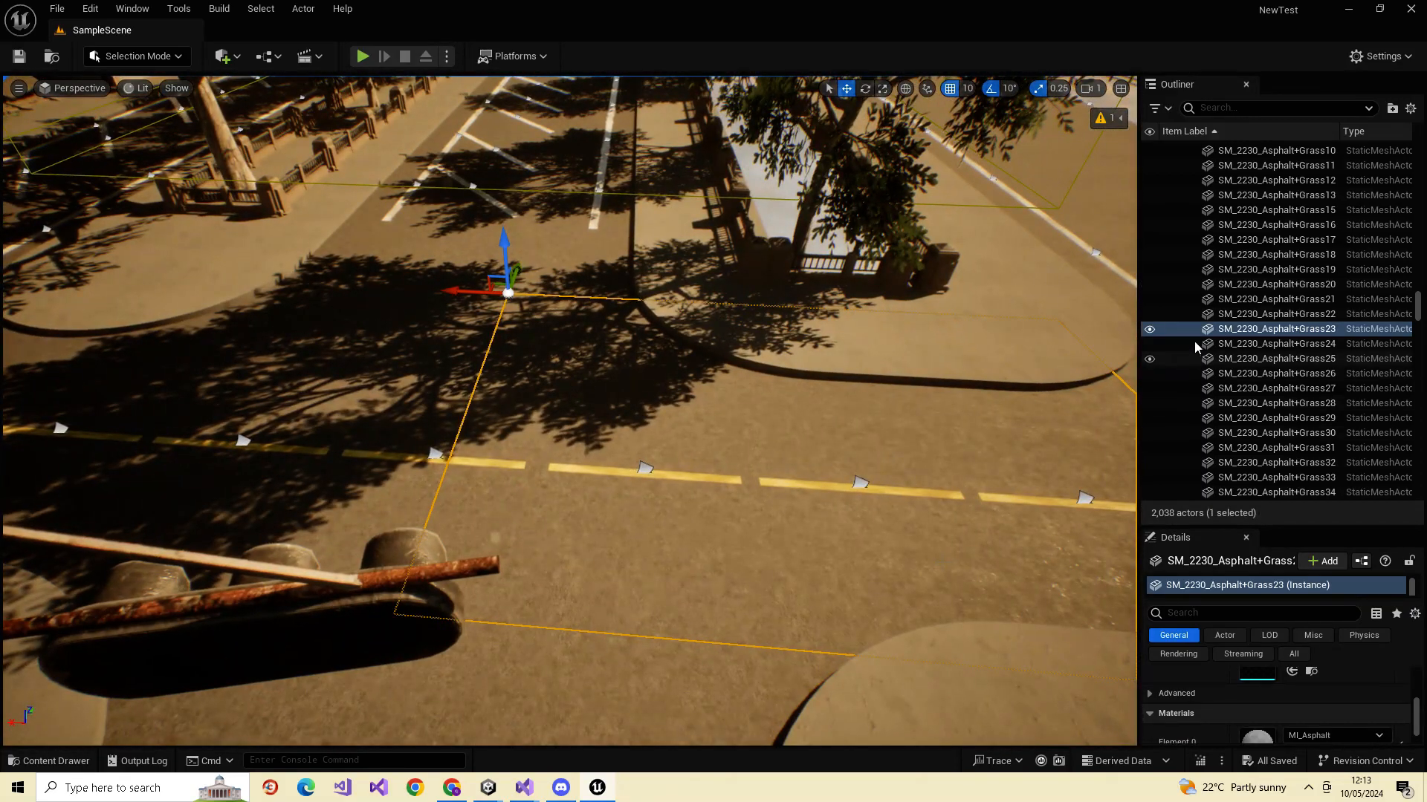
left_click(1149, 330)
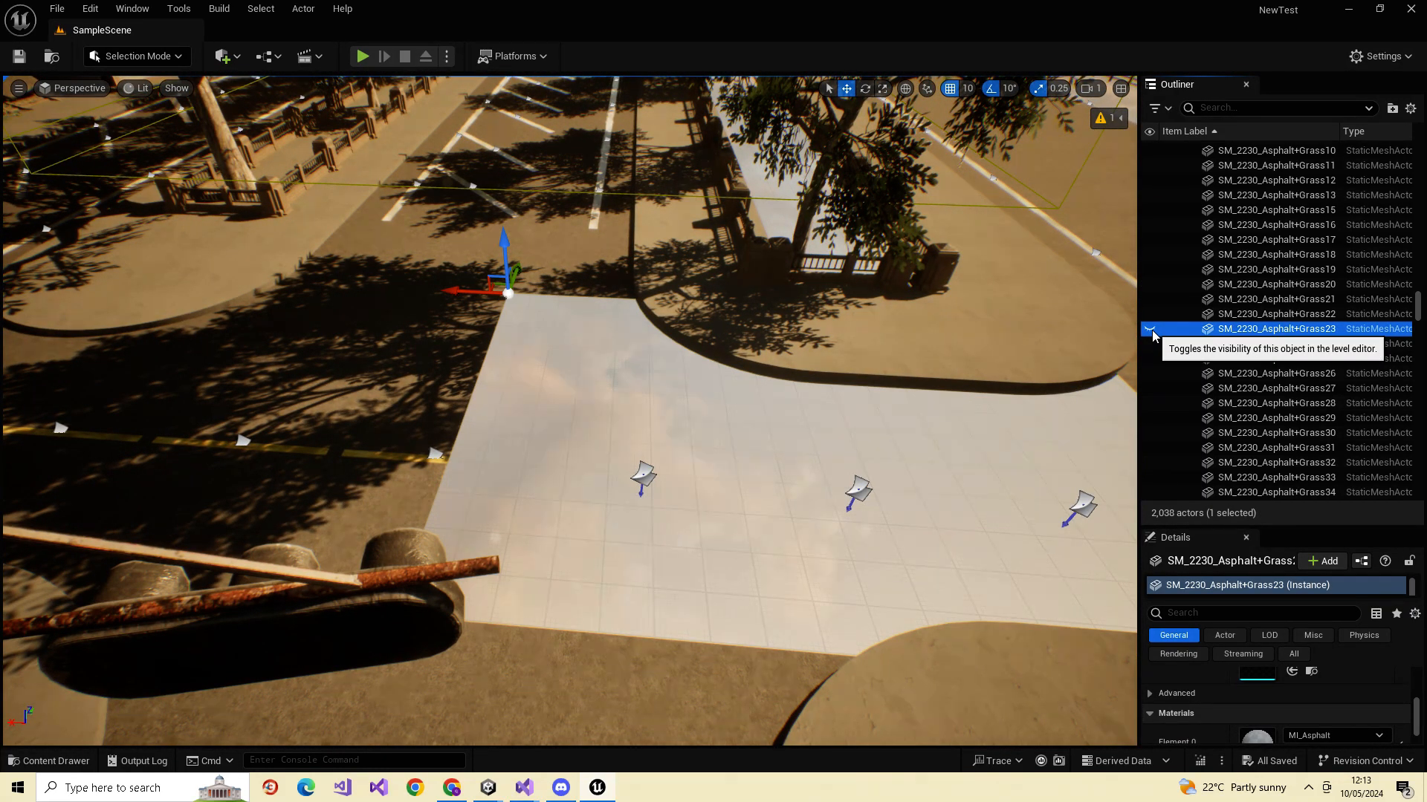
left_click(1149, 330)
left_click(1149, 330)
left_click(1149, 330)
left_click(1150, 330)
left_click(1150, 330)
- Locate Landscape4 among the level's actors in the Outliner and make it visible again
scroll(1189, 327, "up", 8)
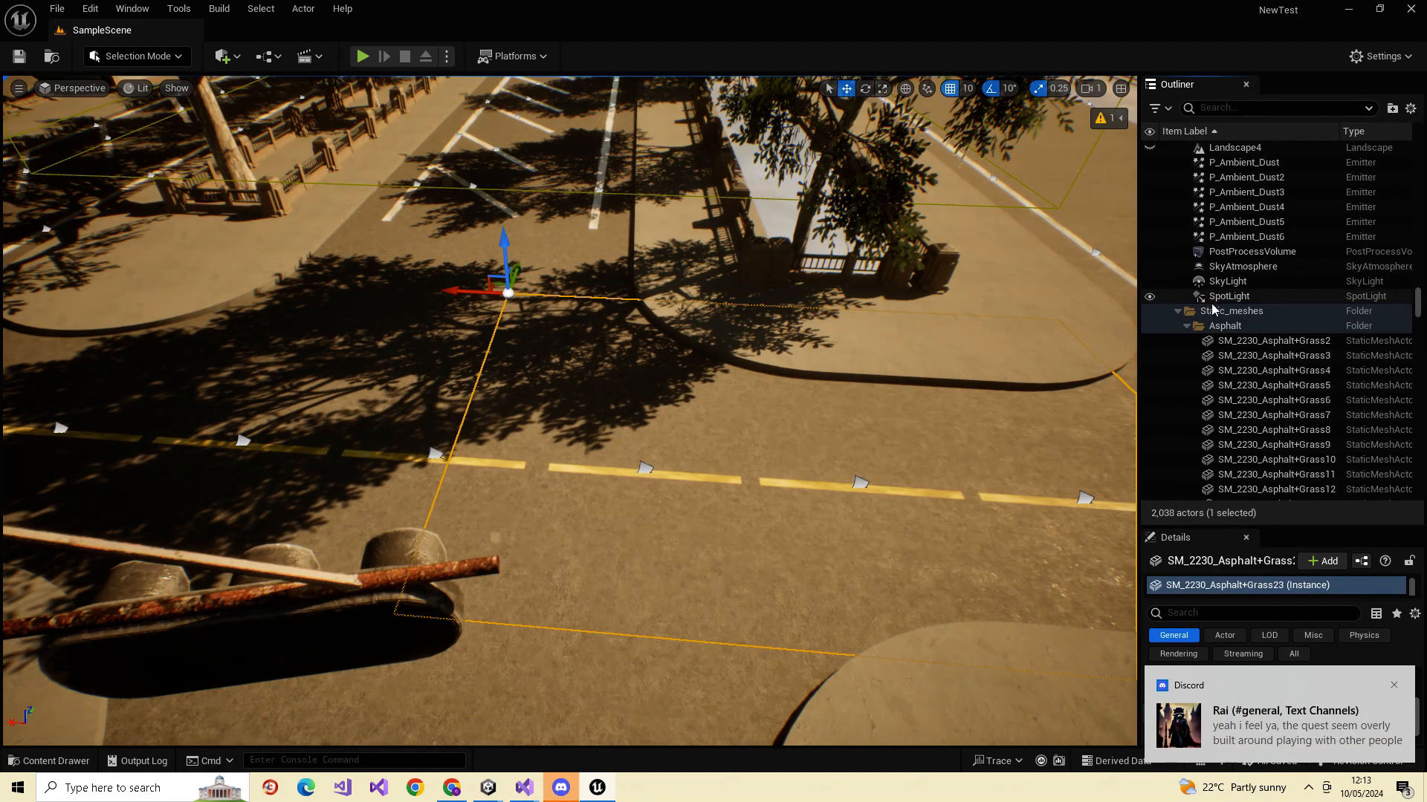
scroll(1257, 409, "up", 2)
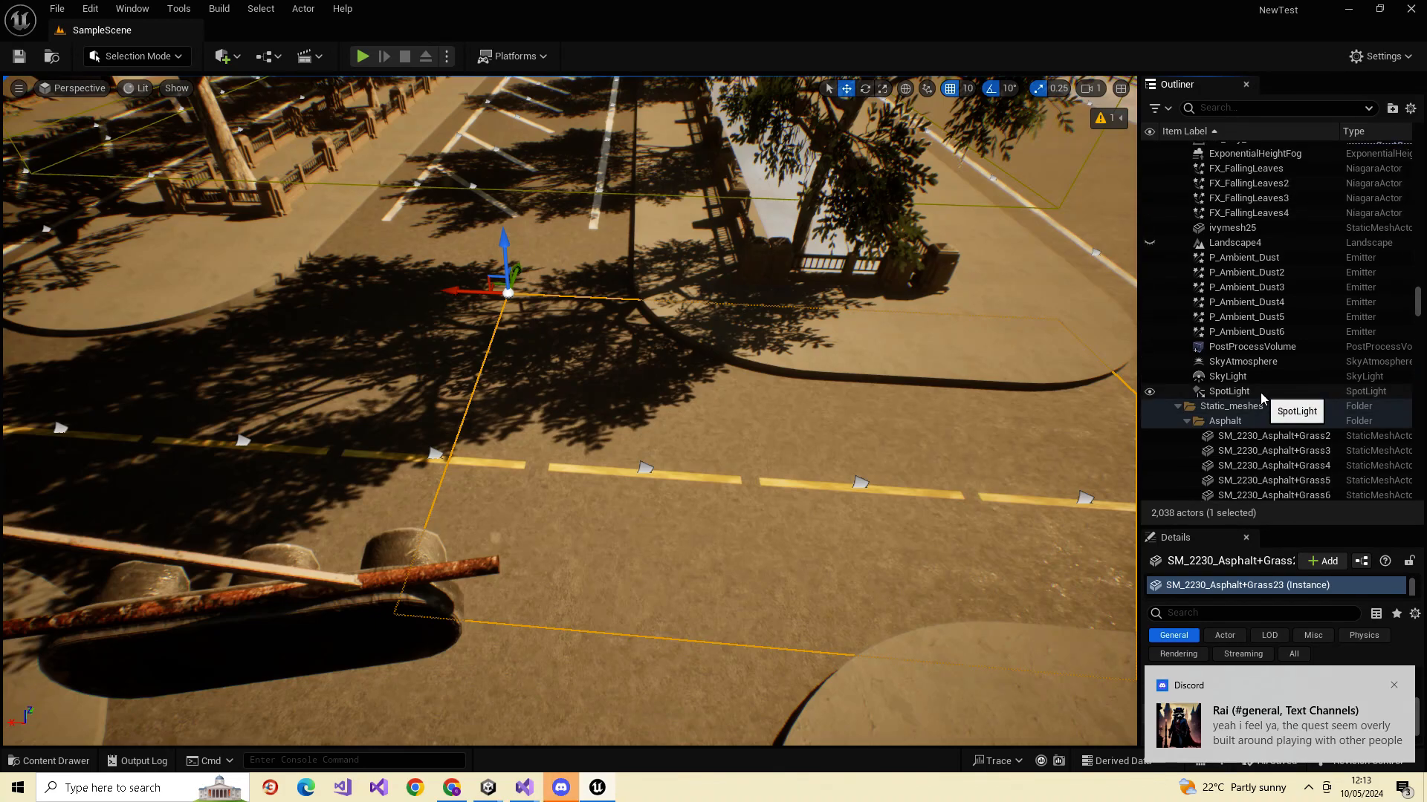
scroll(1260, 392, "up", 2)
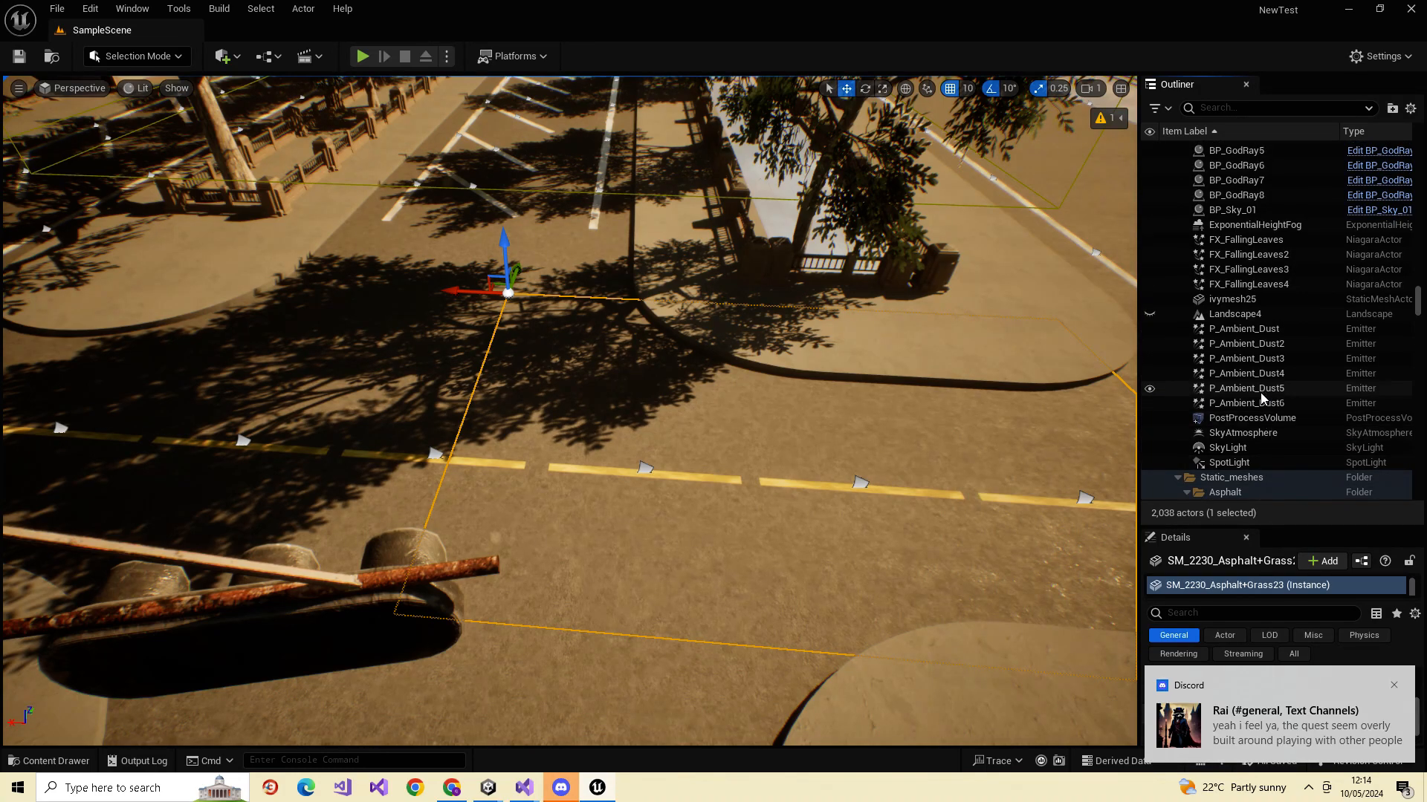
scroll(1230, 416, "down", 5)
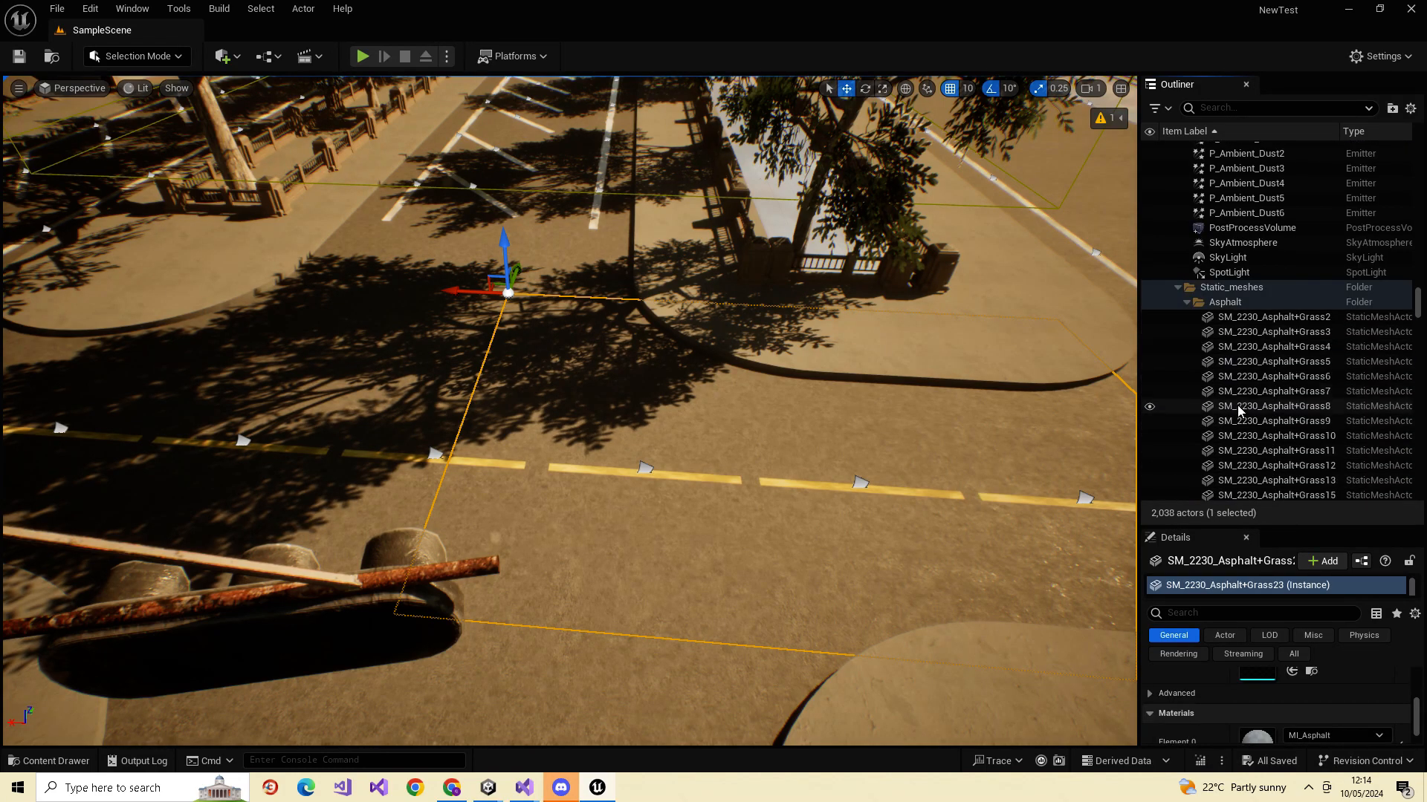
scroll(1151, 363, "up", 6)
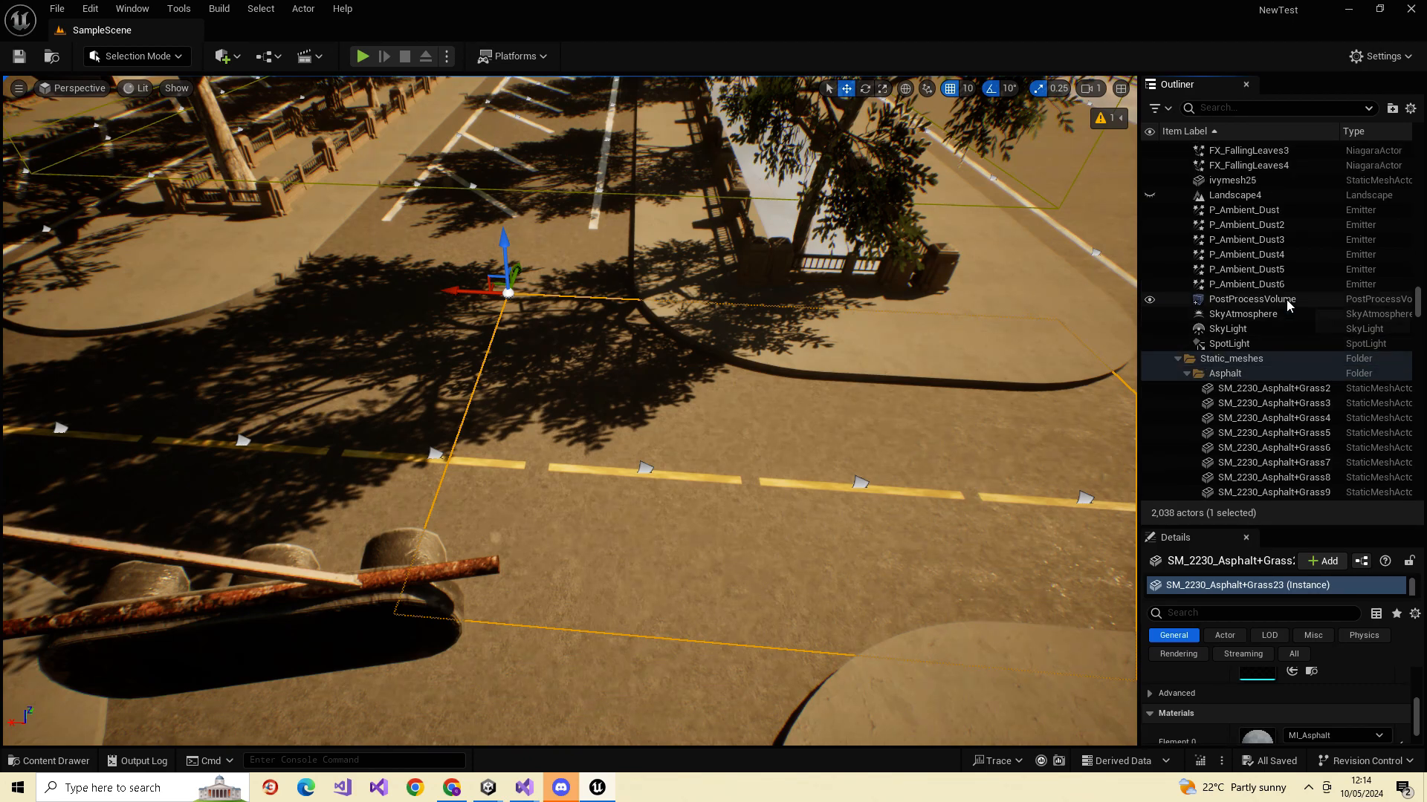
- Select the ivymesh15 ivy growing on the wall inside the pool building and collapse its IVY folder in the Outliner
right_click_drag(787, 402, 461, 323)
key("s")
key("w")
key("w")
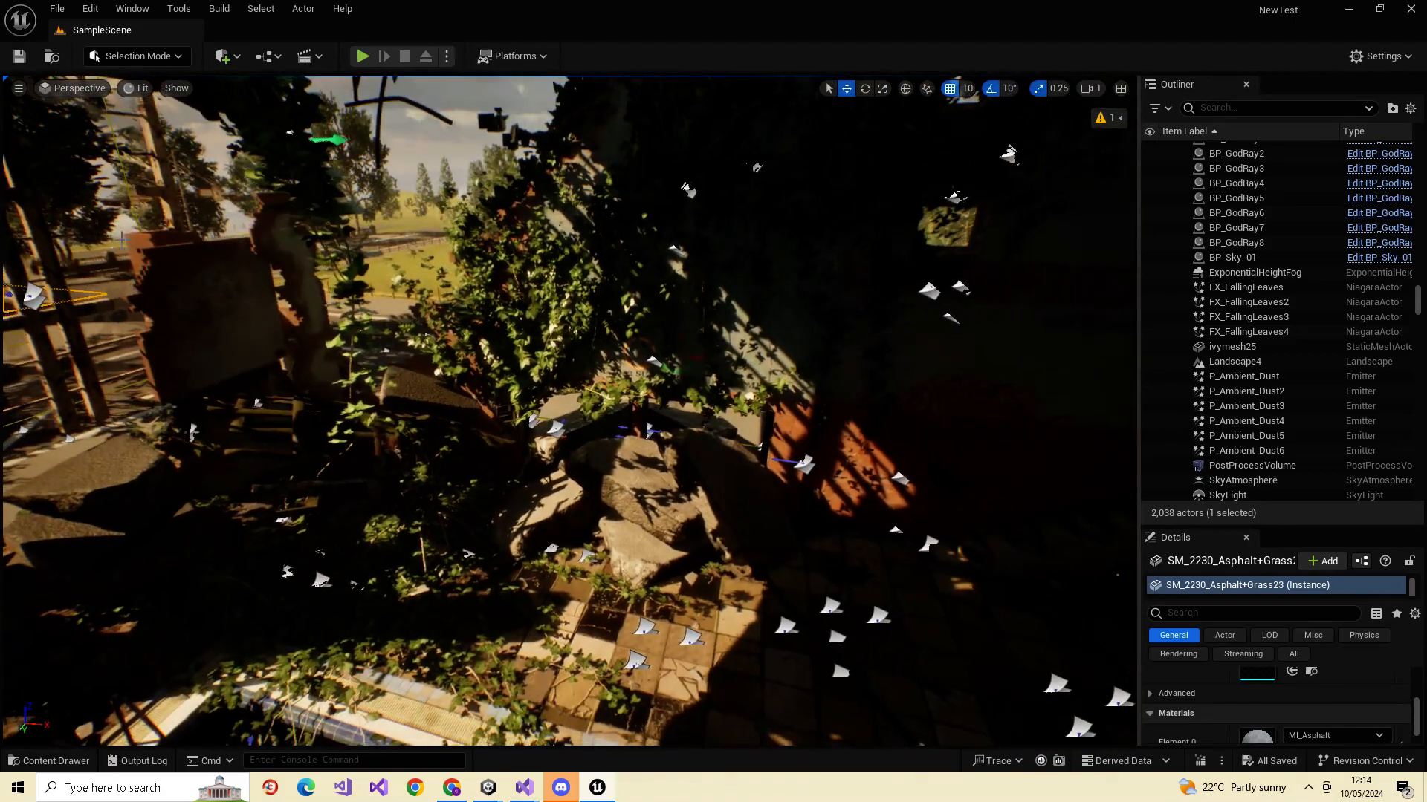
left_click(568, 307)
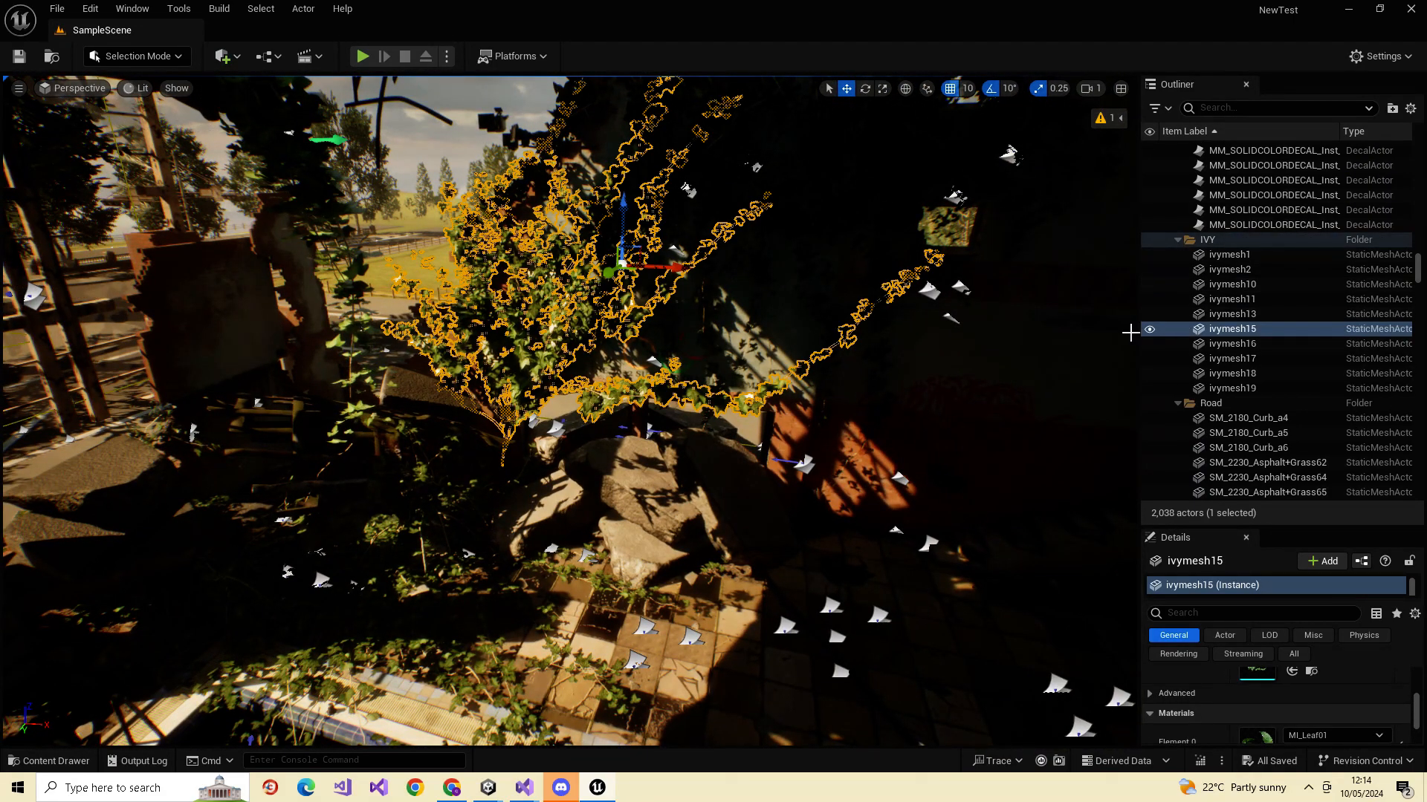
left_click(1177, 240)
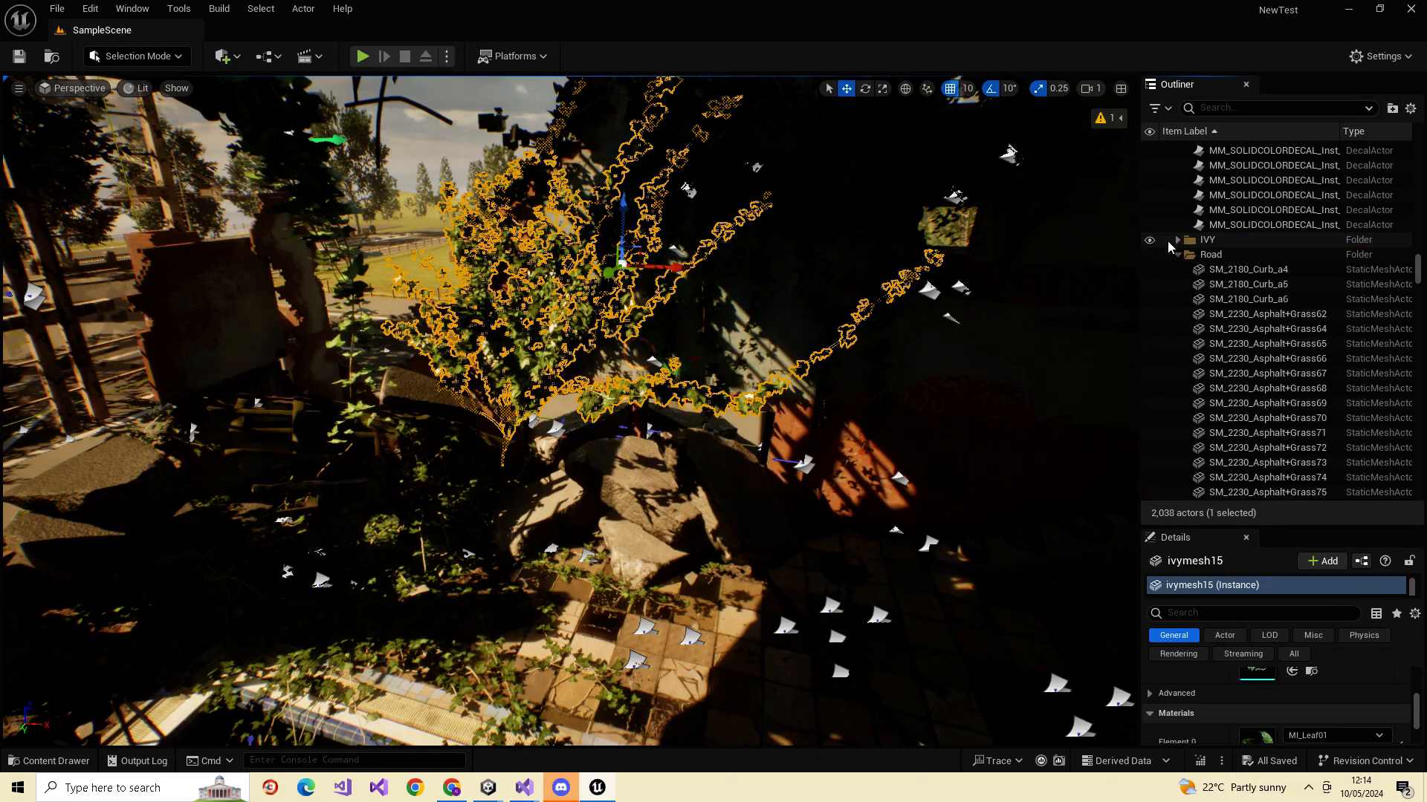
- Toggle the visibility of the whole IVY folder off and on several times, leaving the ivy shown
left_click(1149, 241)
left_click(1150, 241)
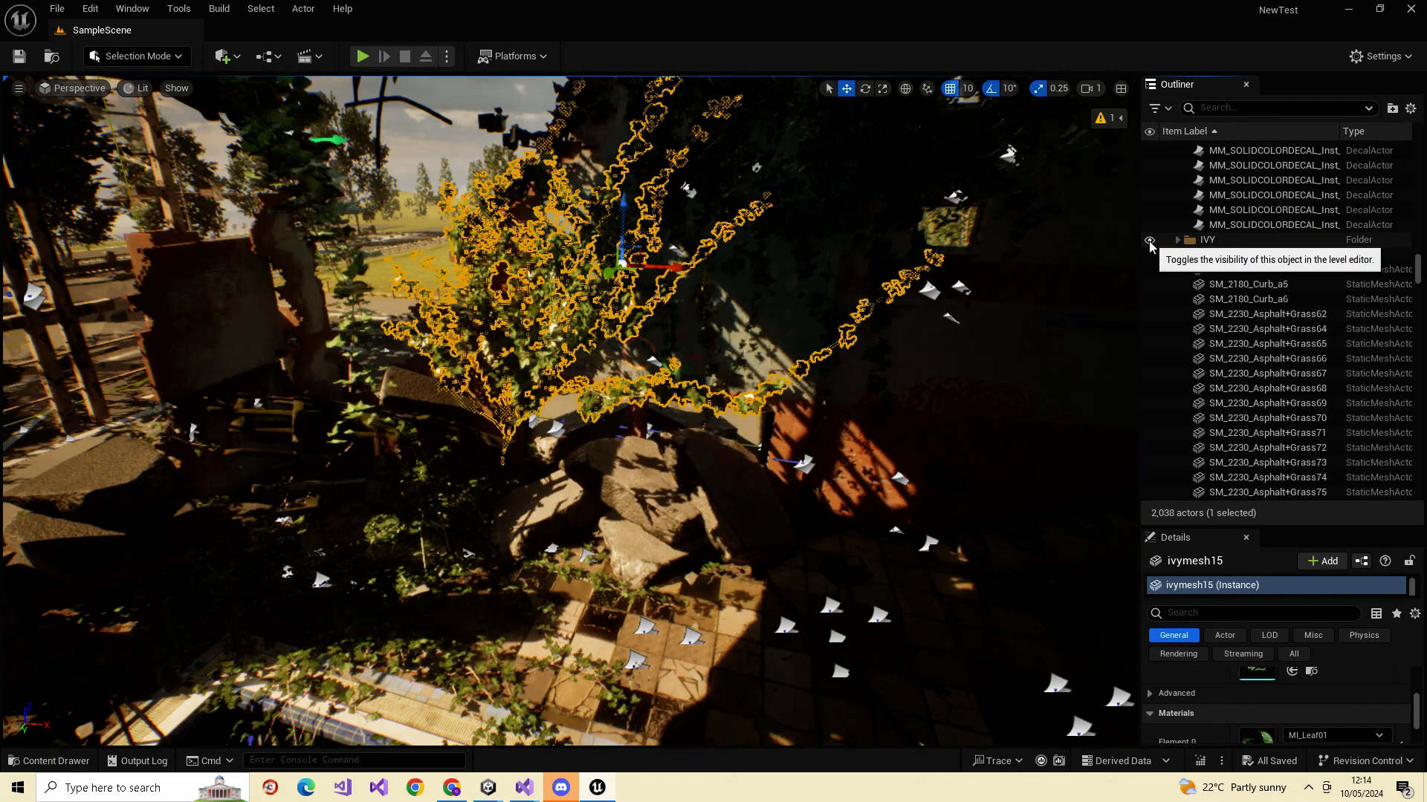
left_click(1150, 241)
left_click(1150, 241)
left_click(1150, 241)
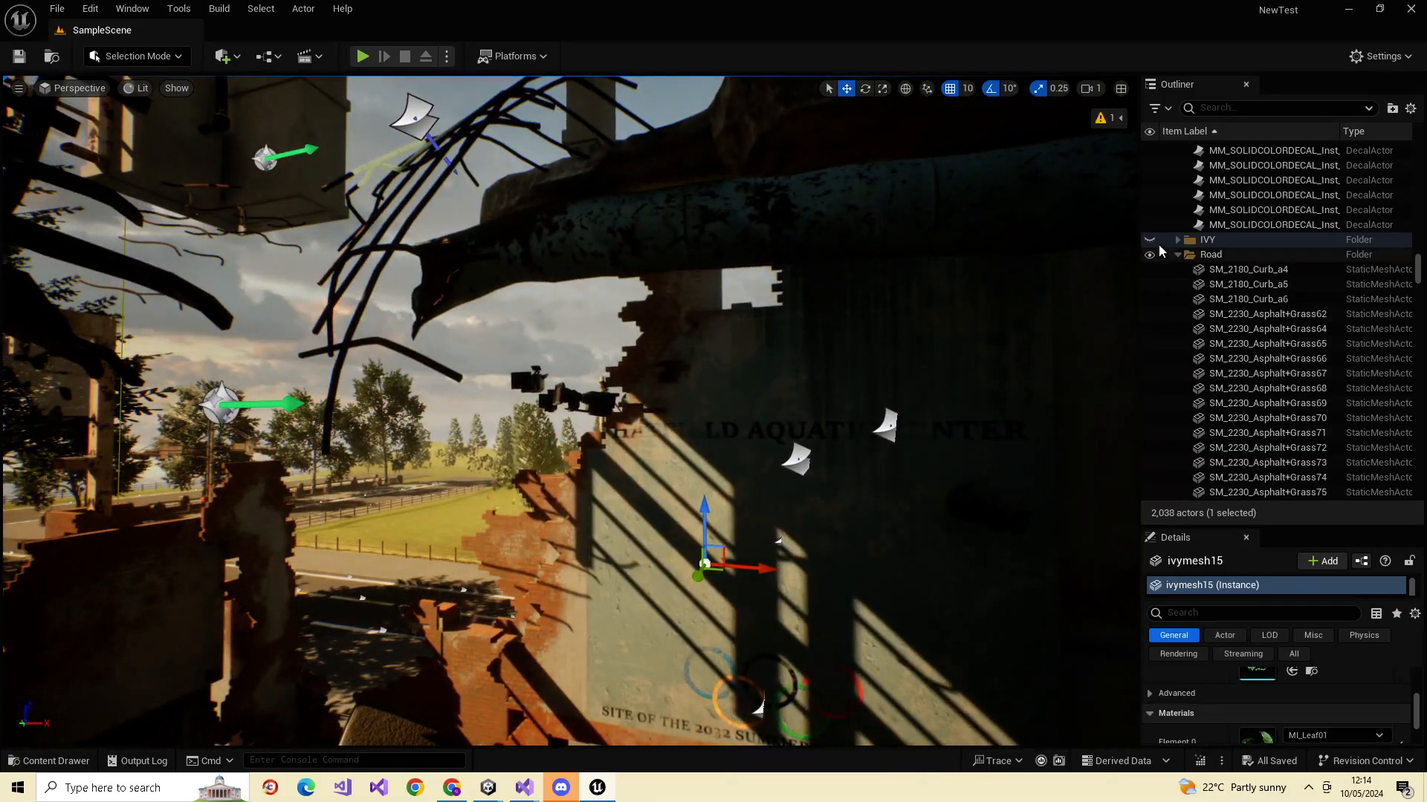
left_click(1149, 241)
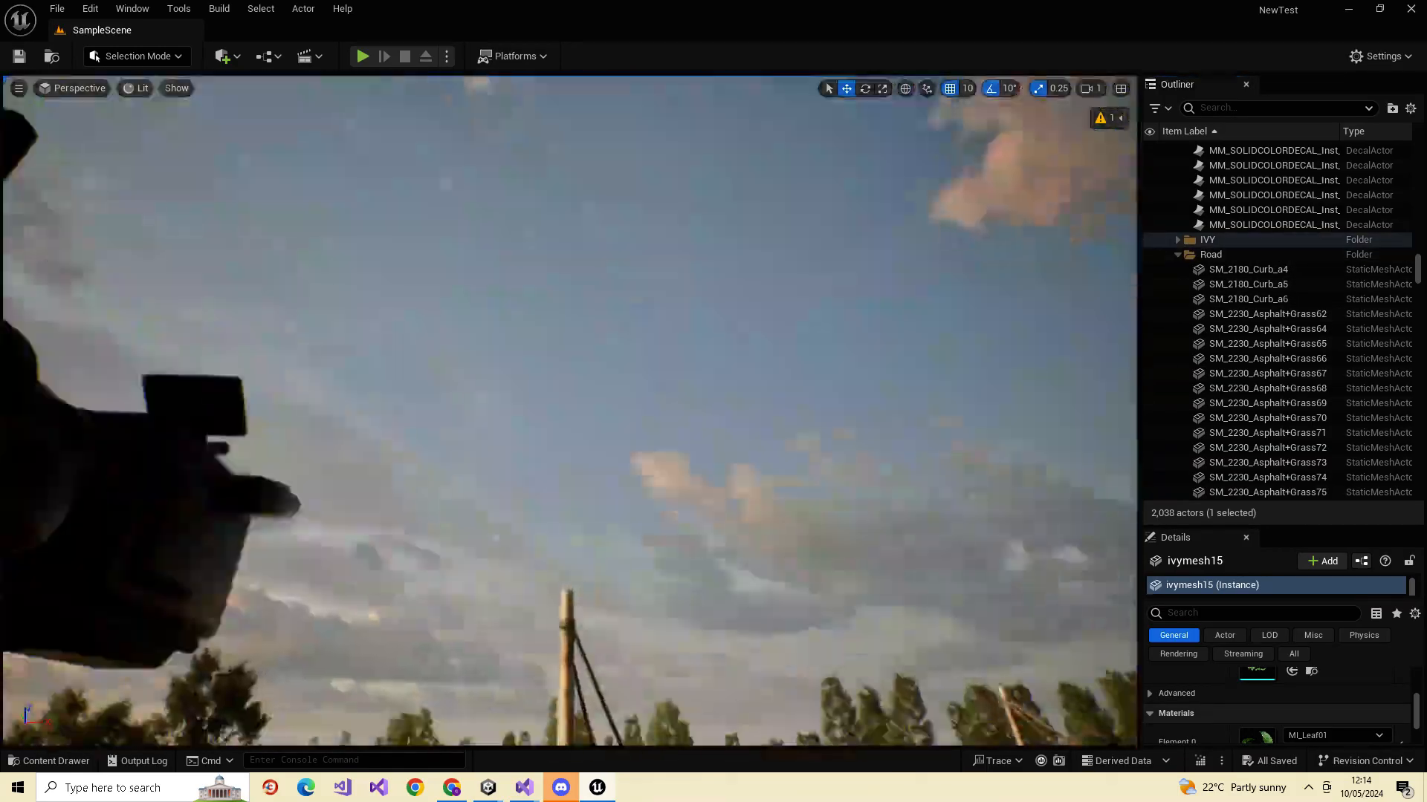
- Select the InstancedFoliageActor that holds the hillside trees and hide it
right_click_drag(881, 260, 862, 350)
key("w")
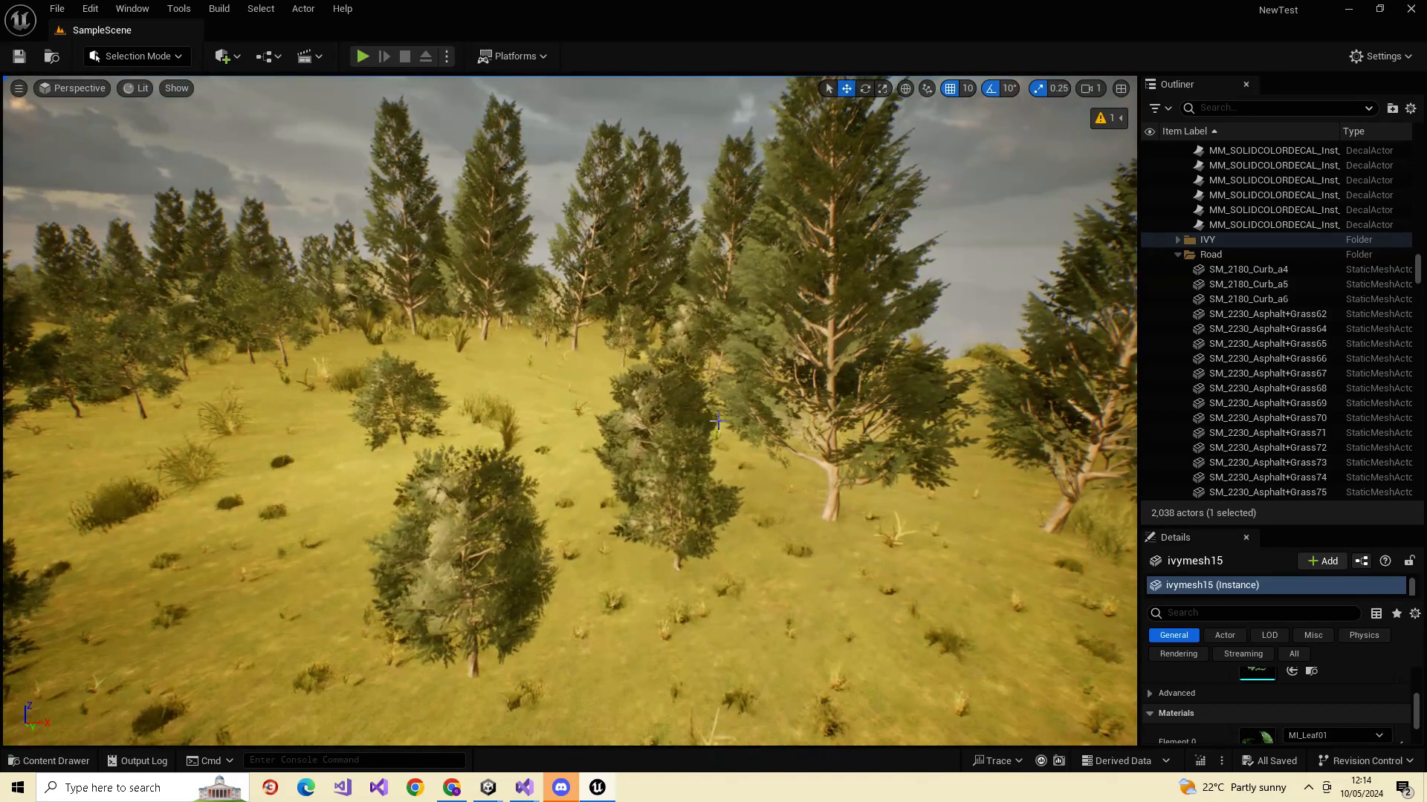
left_click(706, 431)
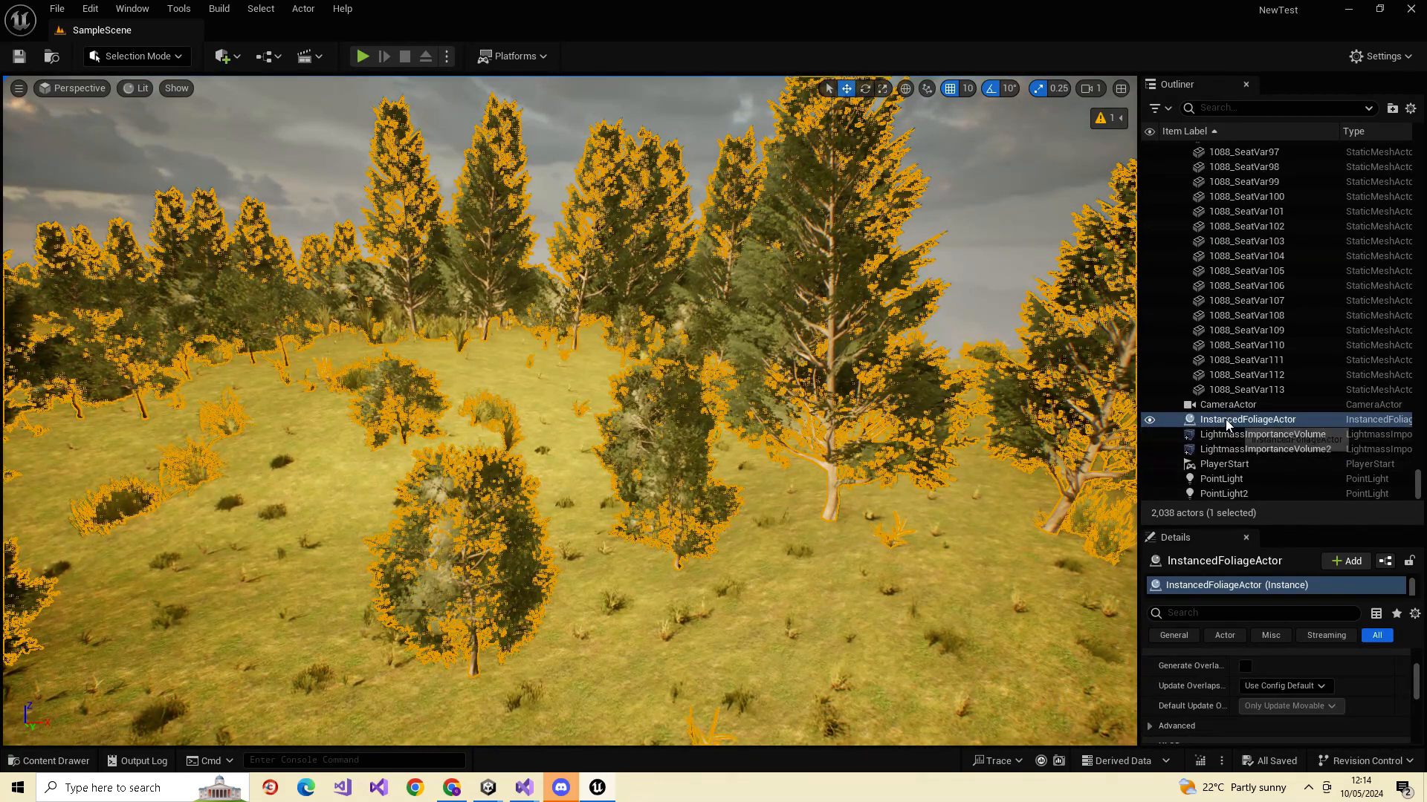
left_click(1151, 419)
- Look over the hillside without its trees and make the InstancedFoliageActor visible again
right_click_drag(929, 416, 1130, 416)
key("s")
right_click_drag(570, 411, 156, 435)
key("w")
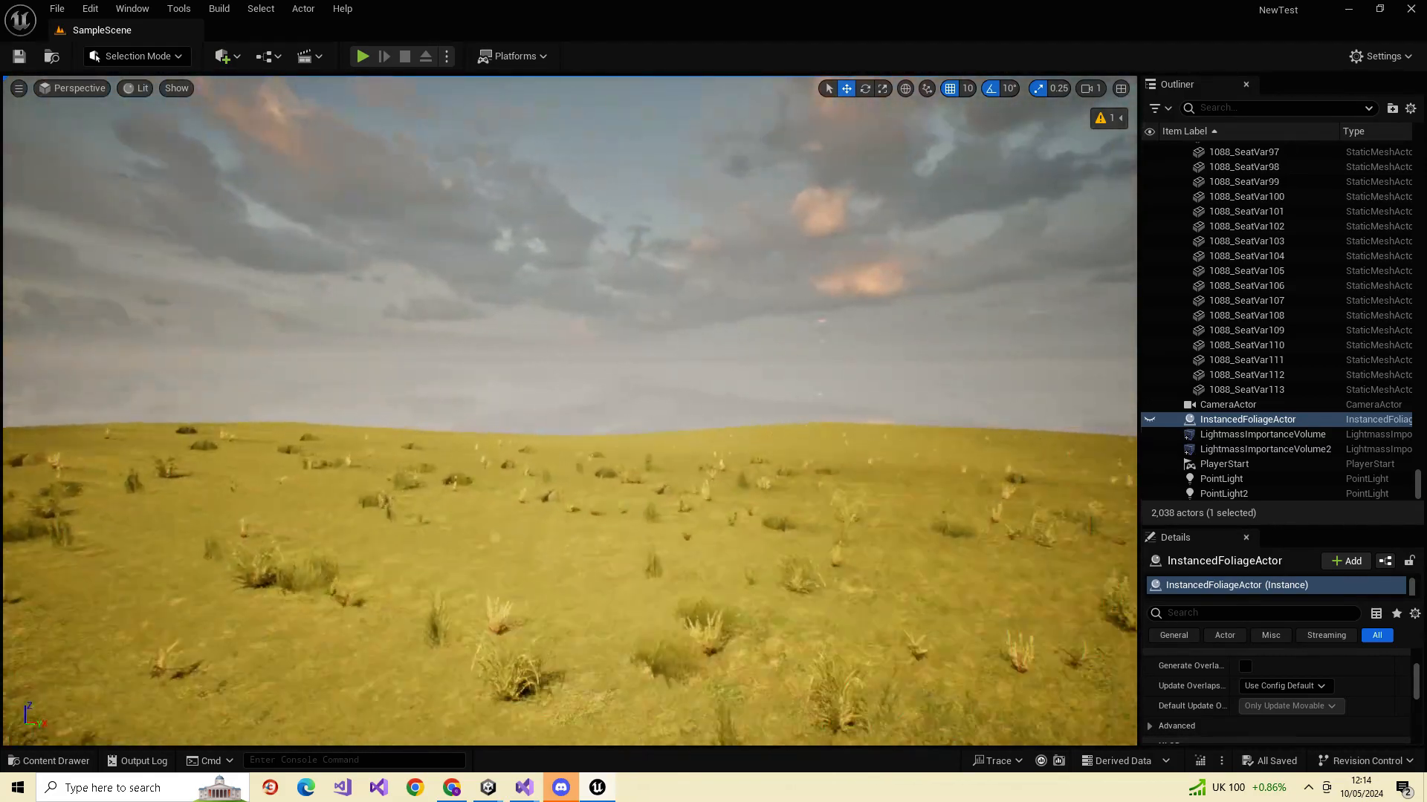
right_click_drag(570, 411, 617, 390)
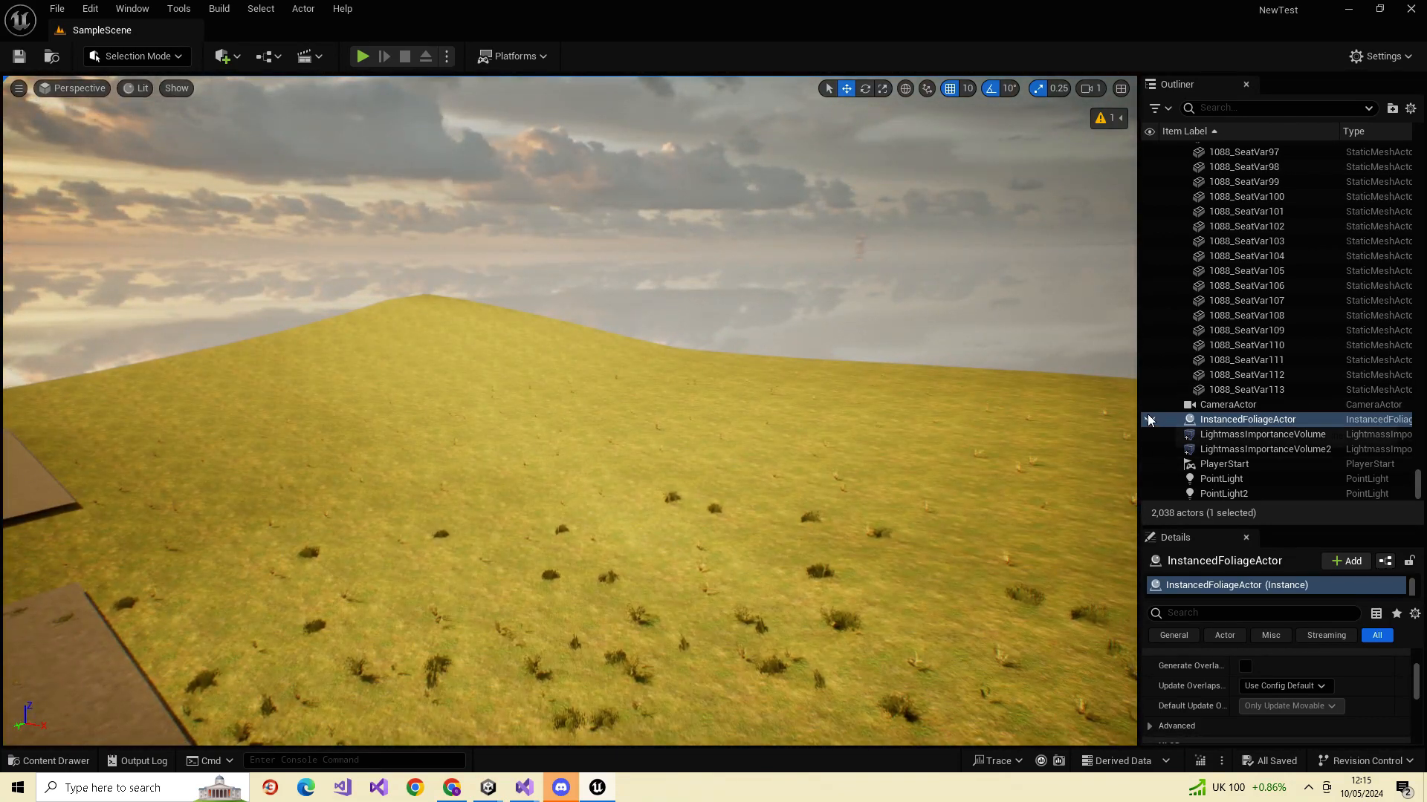
left_click(1149, 419)
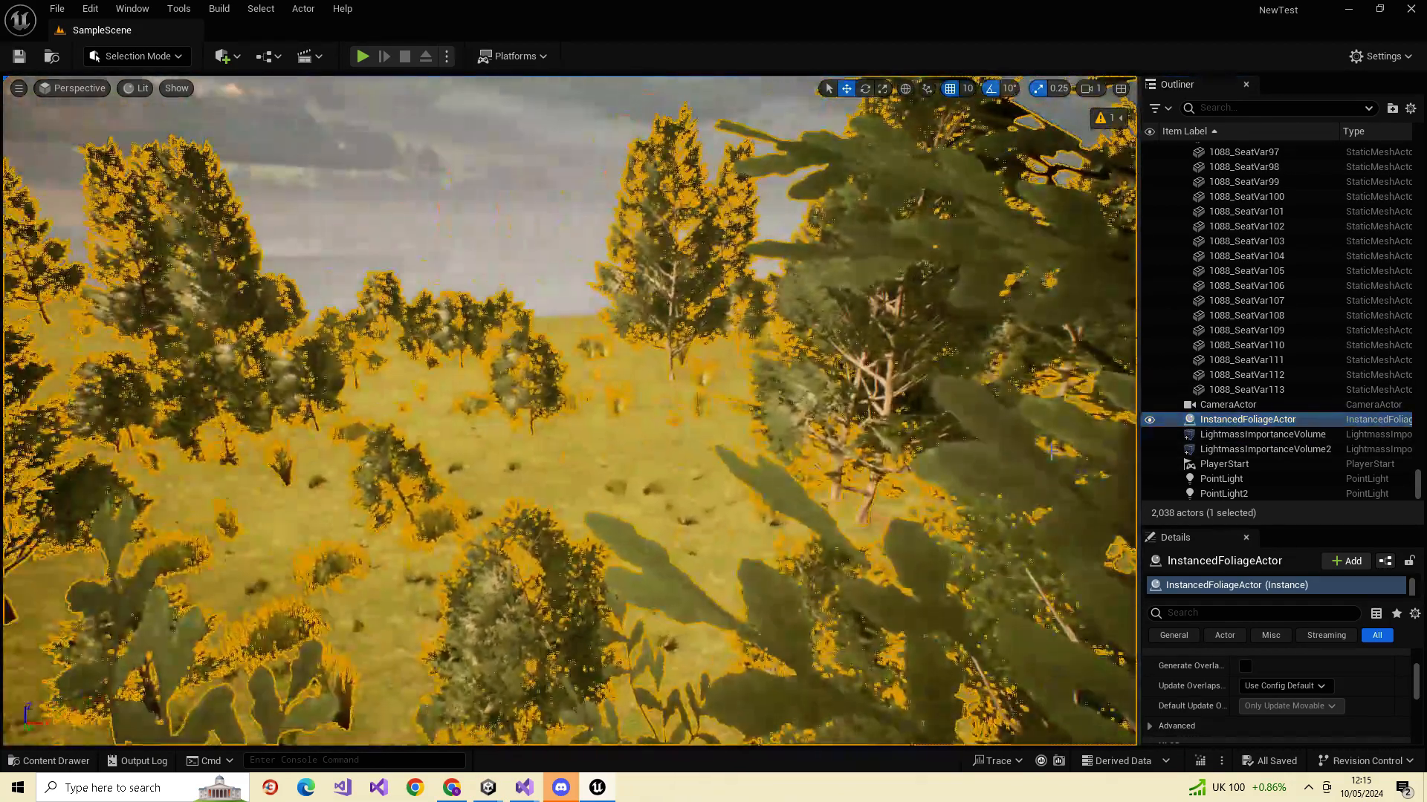
- Attach CameraActor under InstancedFoliageActor, make the camera visible again and clear the selection
left_click_drag(1152, 410, 1149, 420)
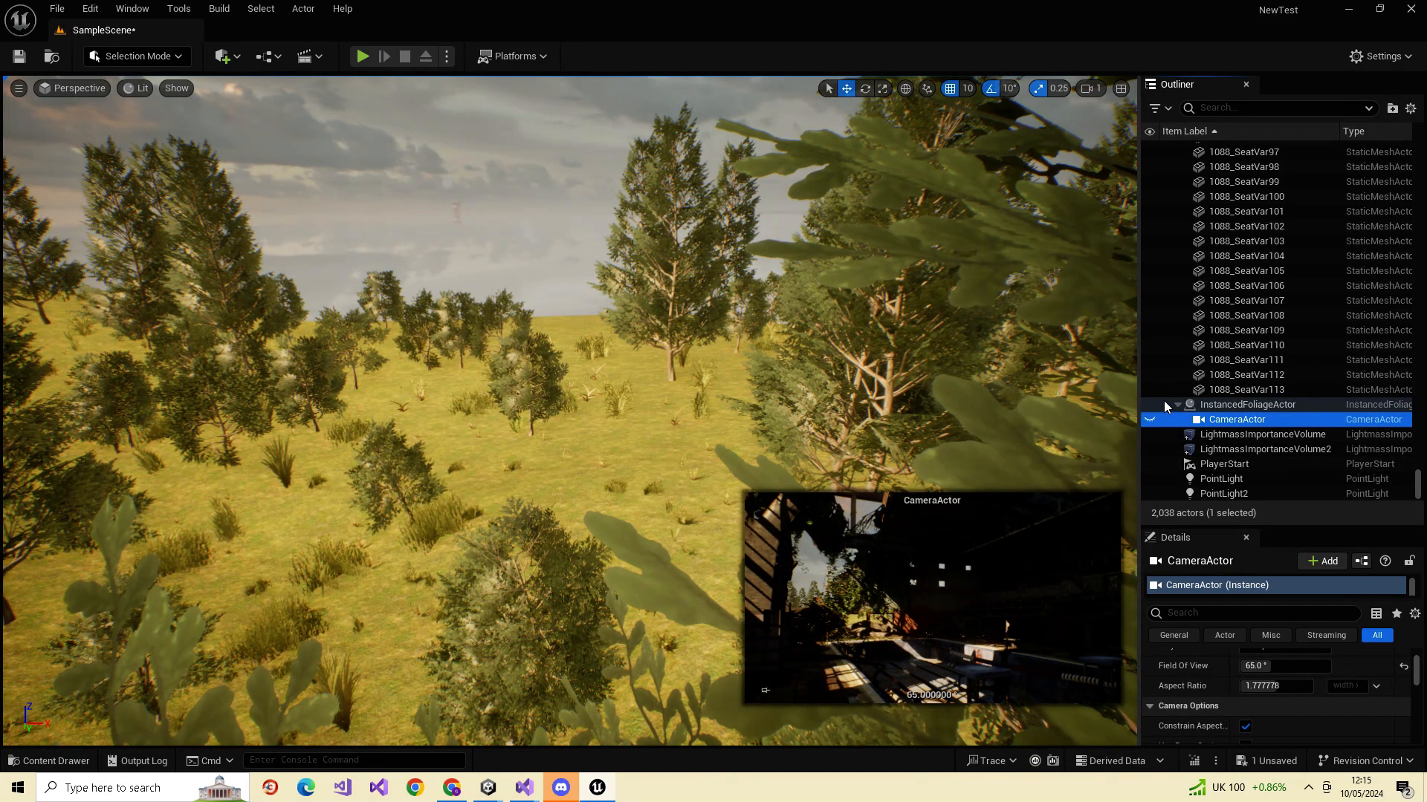
left_click(1153, 419)
right_click_drag(1083, 506, 1028, 689)
key("Escape")
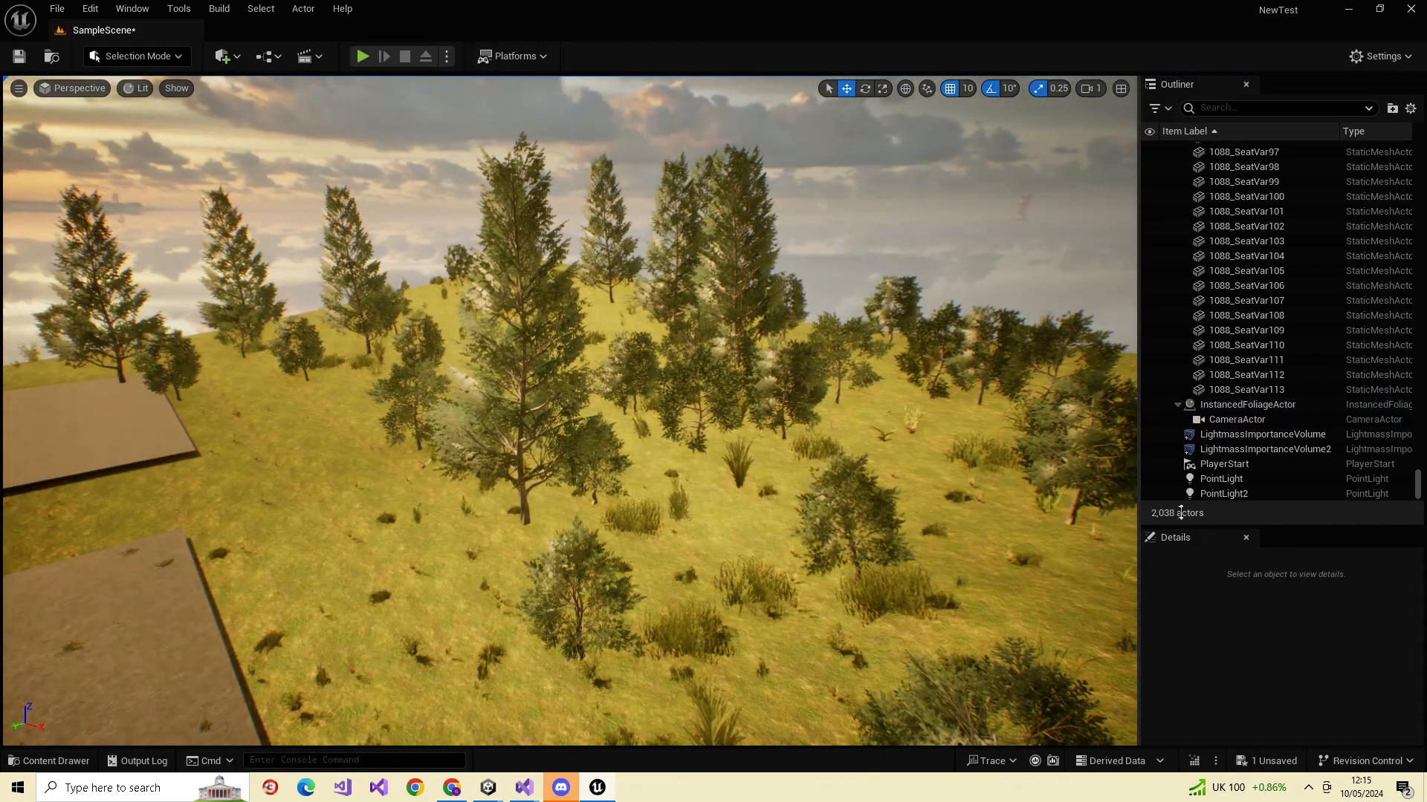
- Select the hillside foliage again and hide InstancedFoliageActor together with its attached CameraActor
key("w")
right_click_drag(570, 411, 795, 424)
right_click_drag(668, 595, 729, 599)
left_click(686, 487)
right_click_drag(687, 487, 658, 490)
key("s")
left_click(1150, 404)
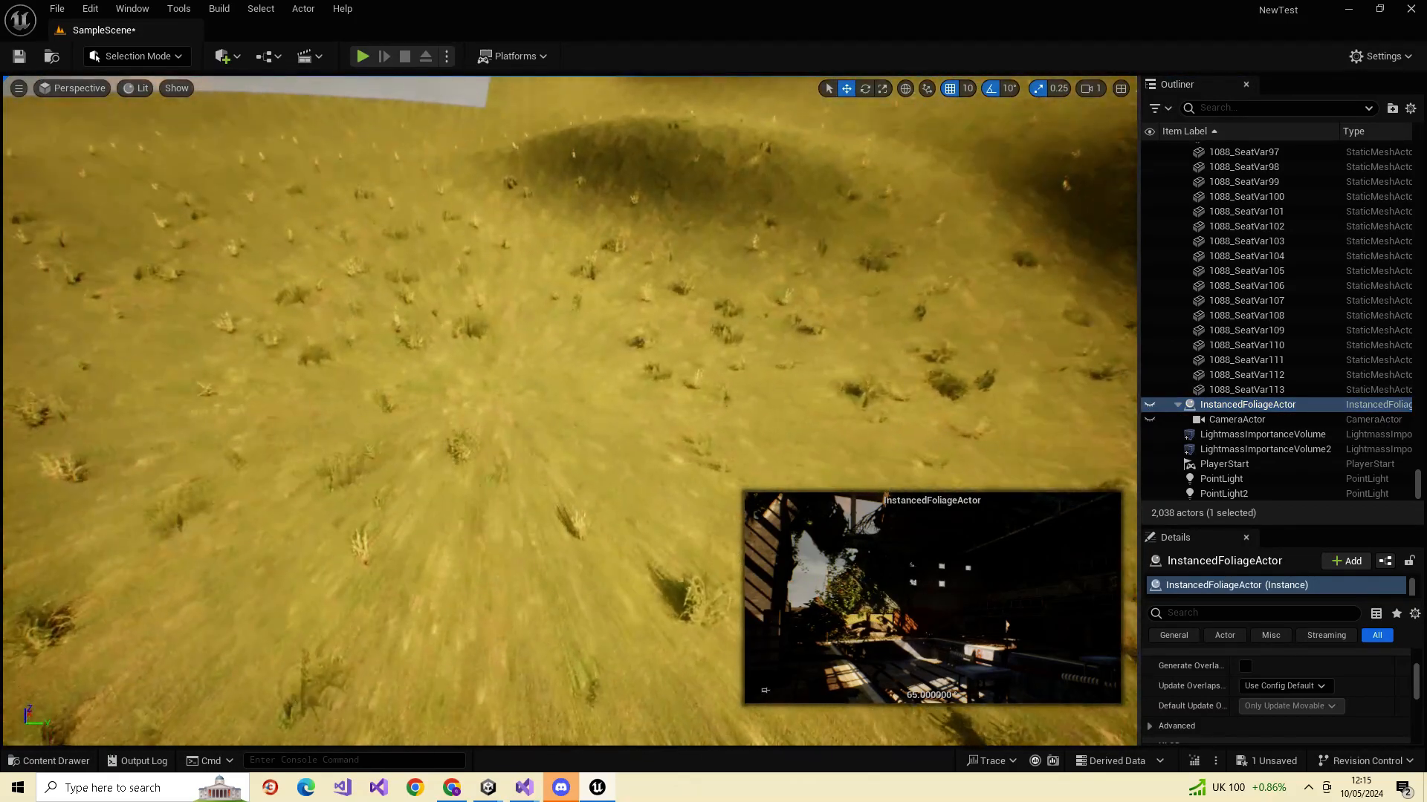
- Select the grassy terrain Landscape4, hide it and make it visible again
key("w")
right_click_drag(156, 413, 176, 354)
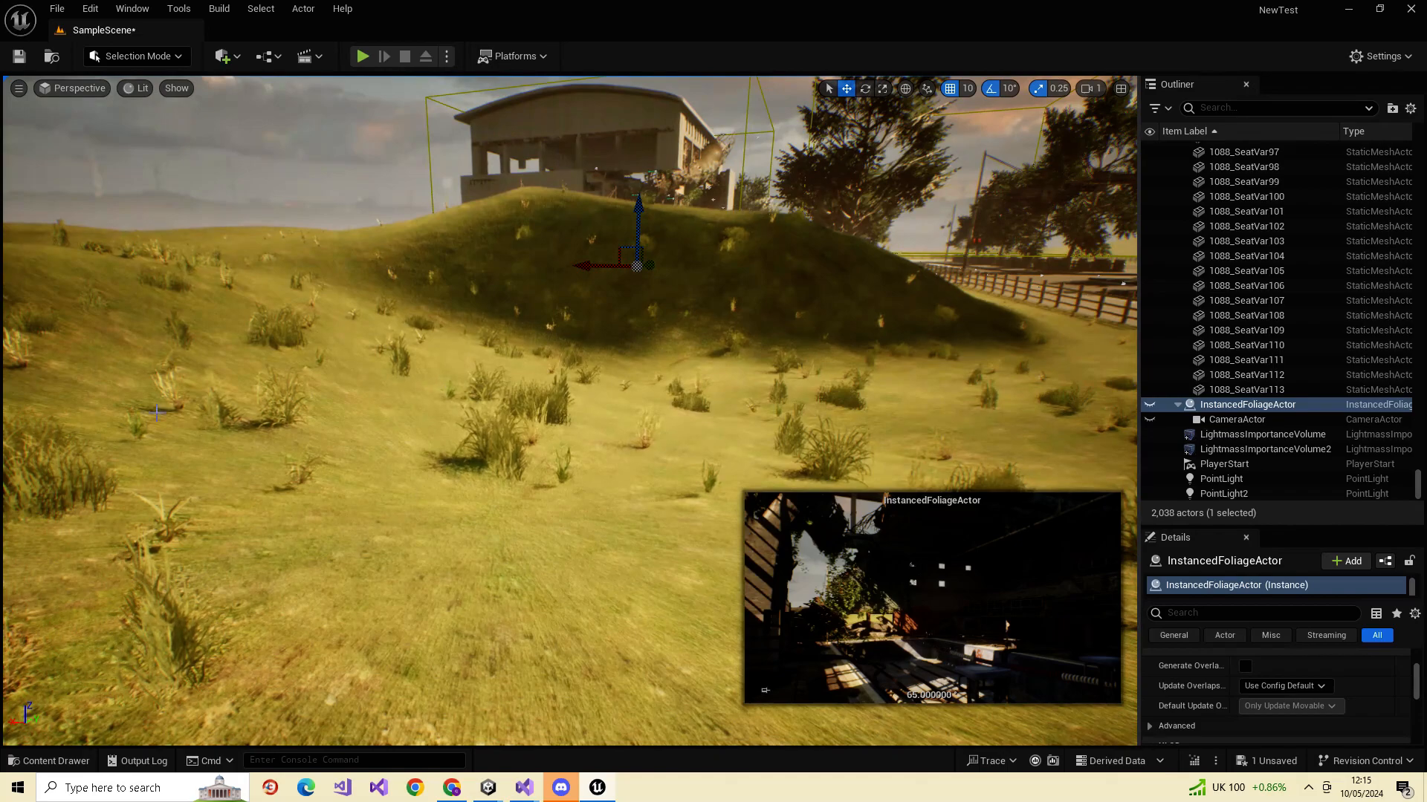
left_click(504, 442)
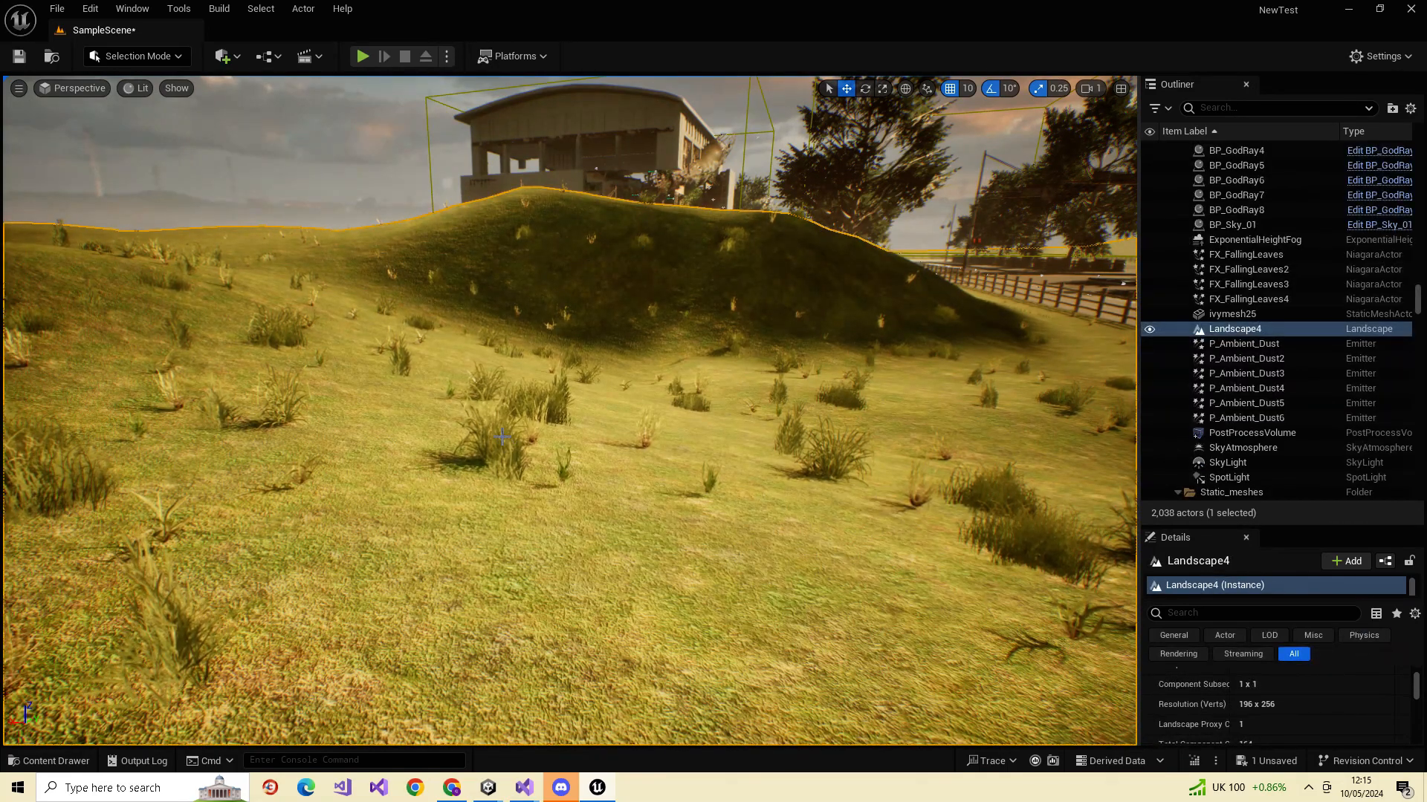
left_click(1150, 330)
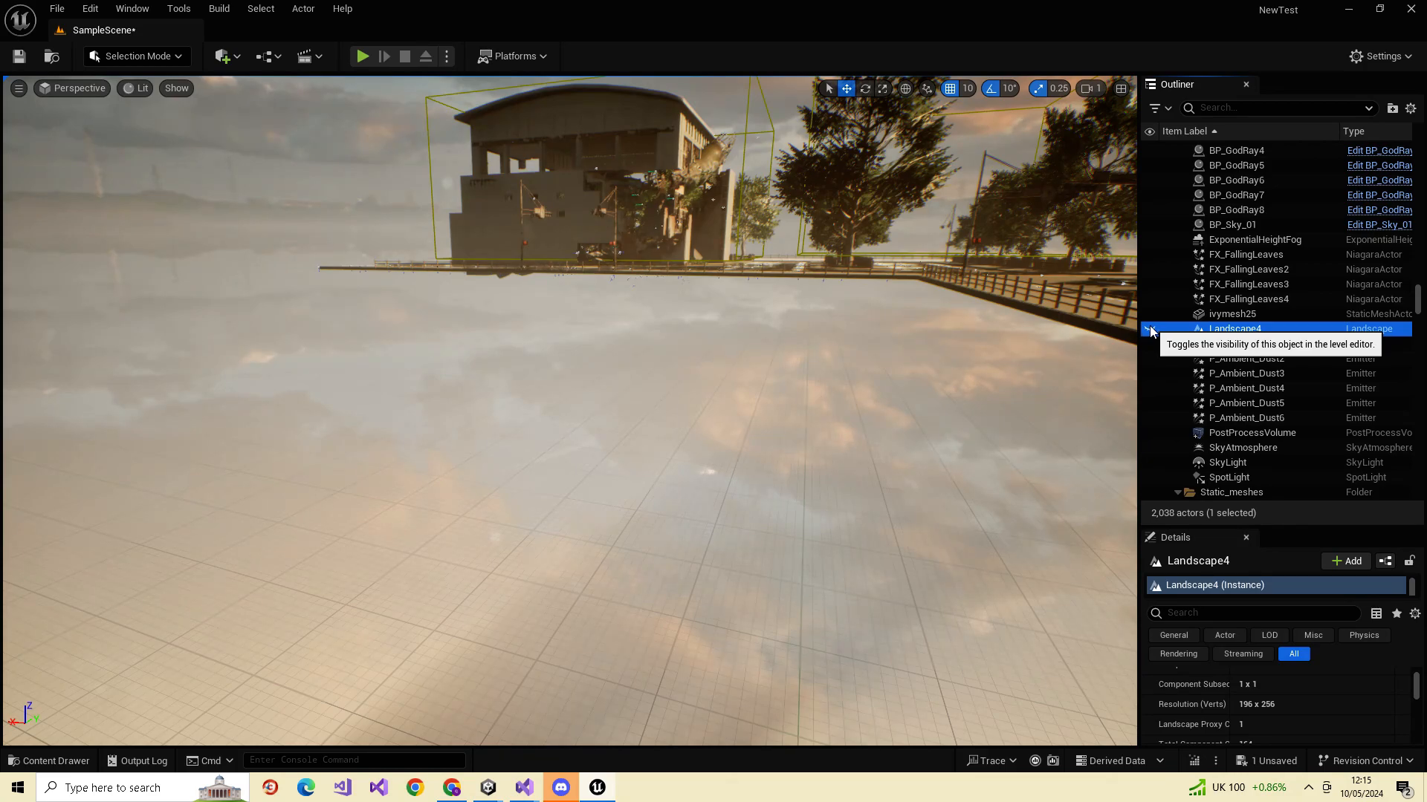
left_click(1149, 330)
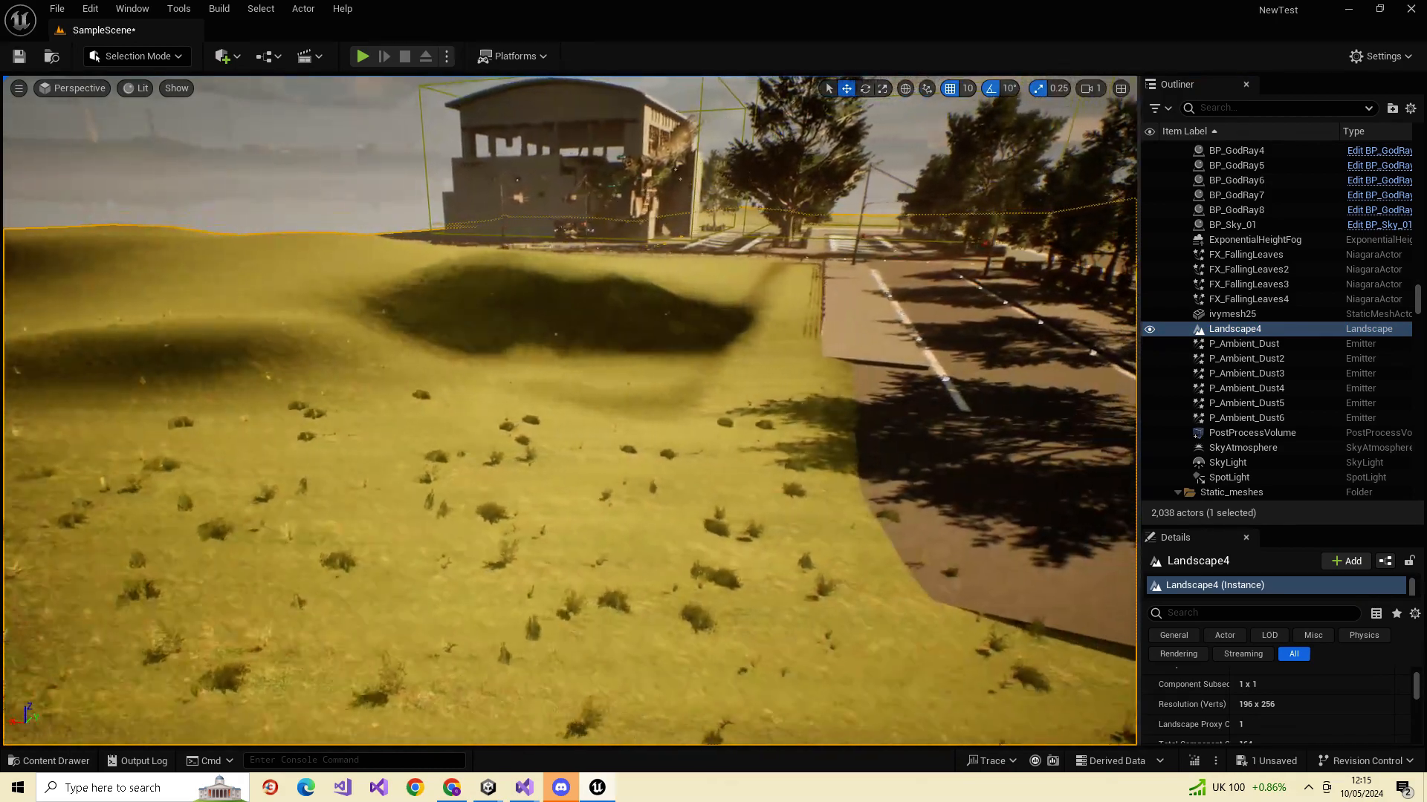
- View the terrain beside the road from above and hide Landscape4 once more
key("w")
right_click_drag(570, 410, 564, 367)
left_click(1150, 329)
- Collapse all expanded top-level folders of SampleScene, from Cables through Tribune1, leaving the ungrouped actors listed below them
scroll(1212, 386, "down", 2)
scroll(1213, 387, "up", 5)
scroll(1212, 386, "up", 2)
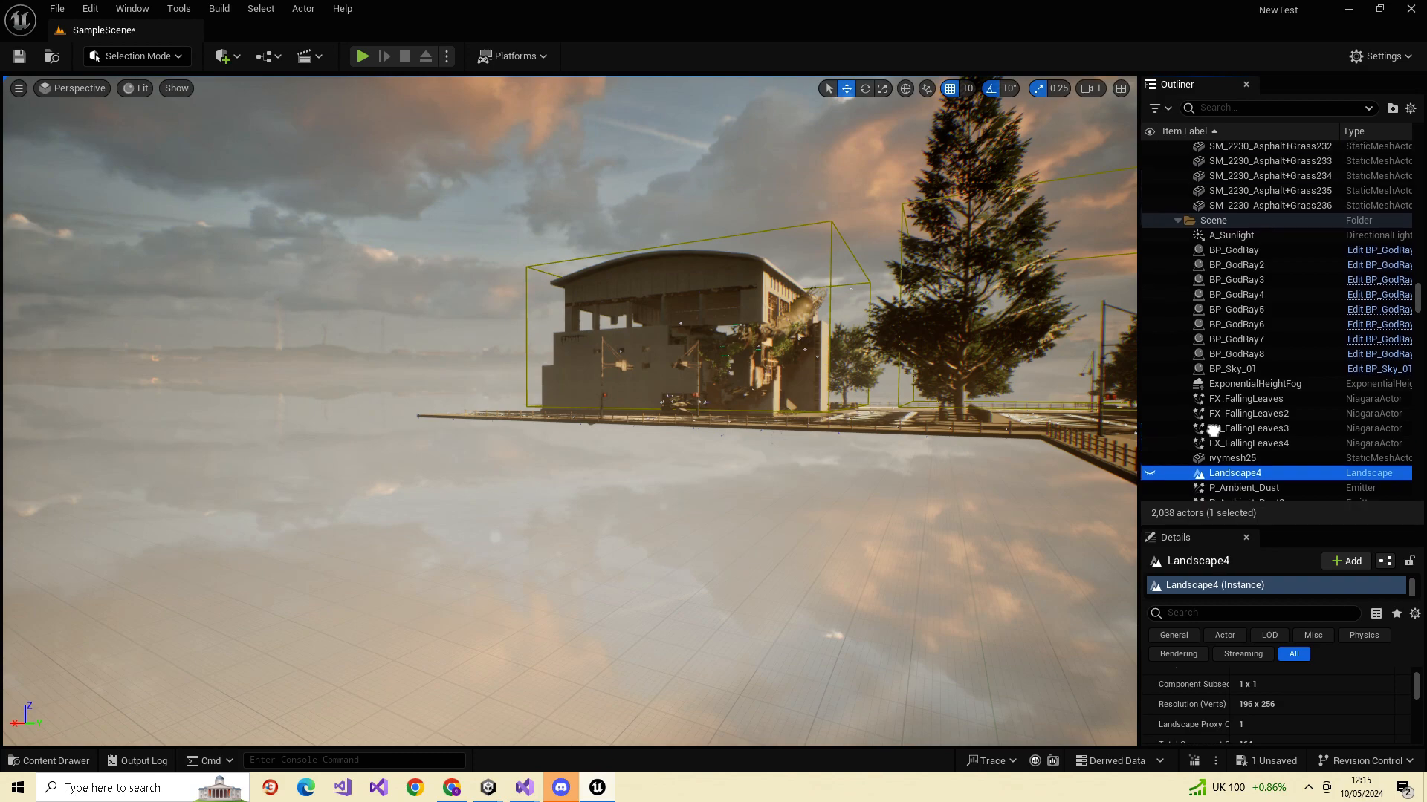
scroll(1213, 386, "down", 6)
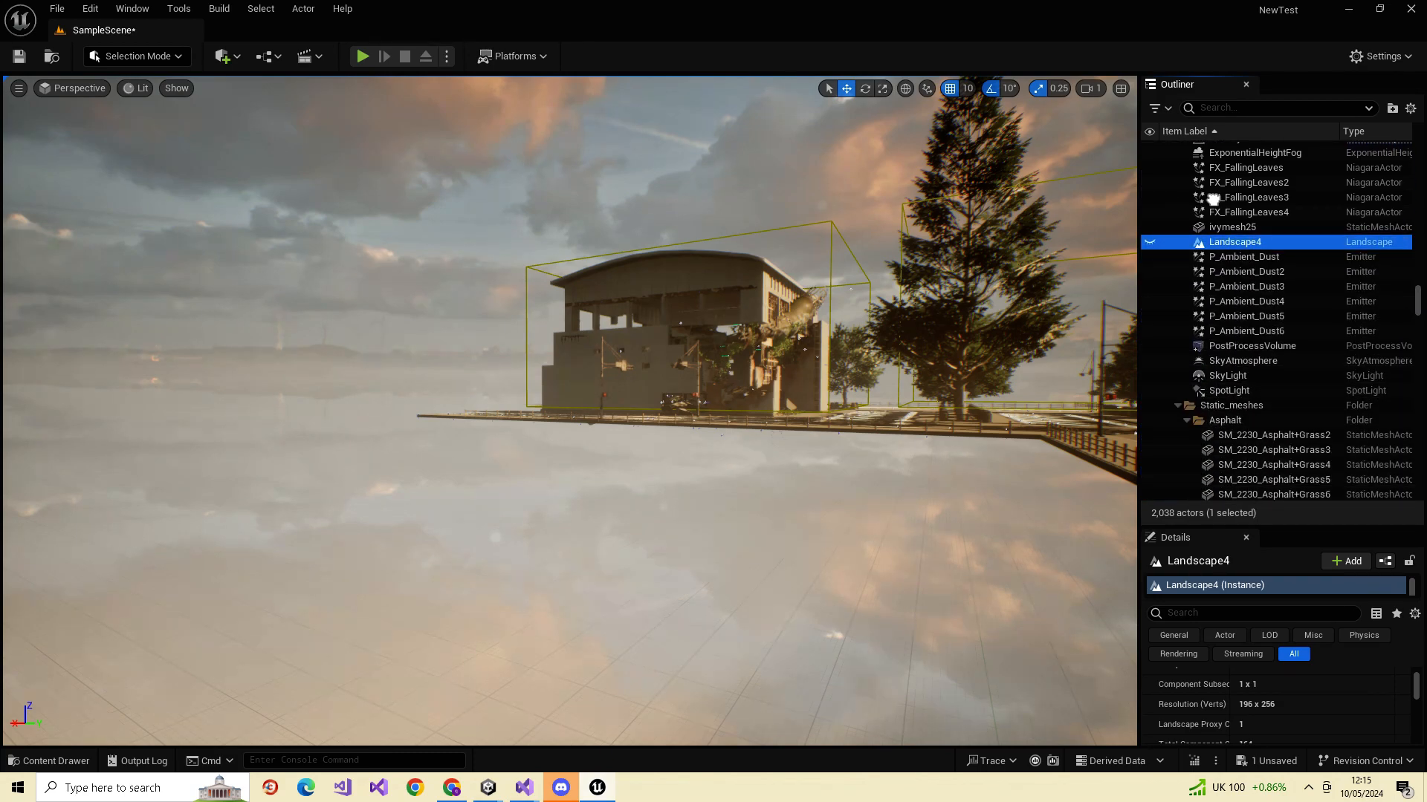
scroll(1282, 379, "up", 4)
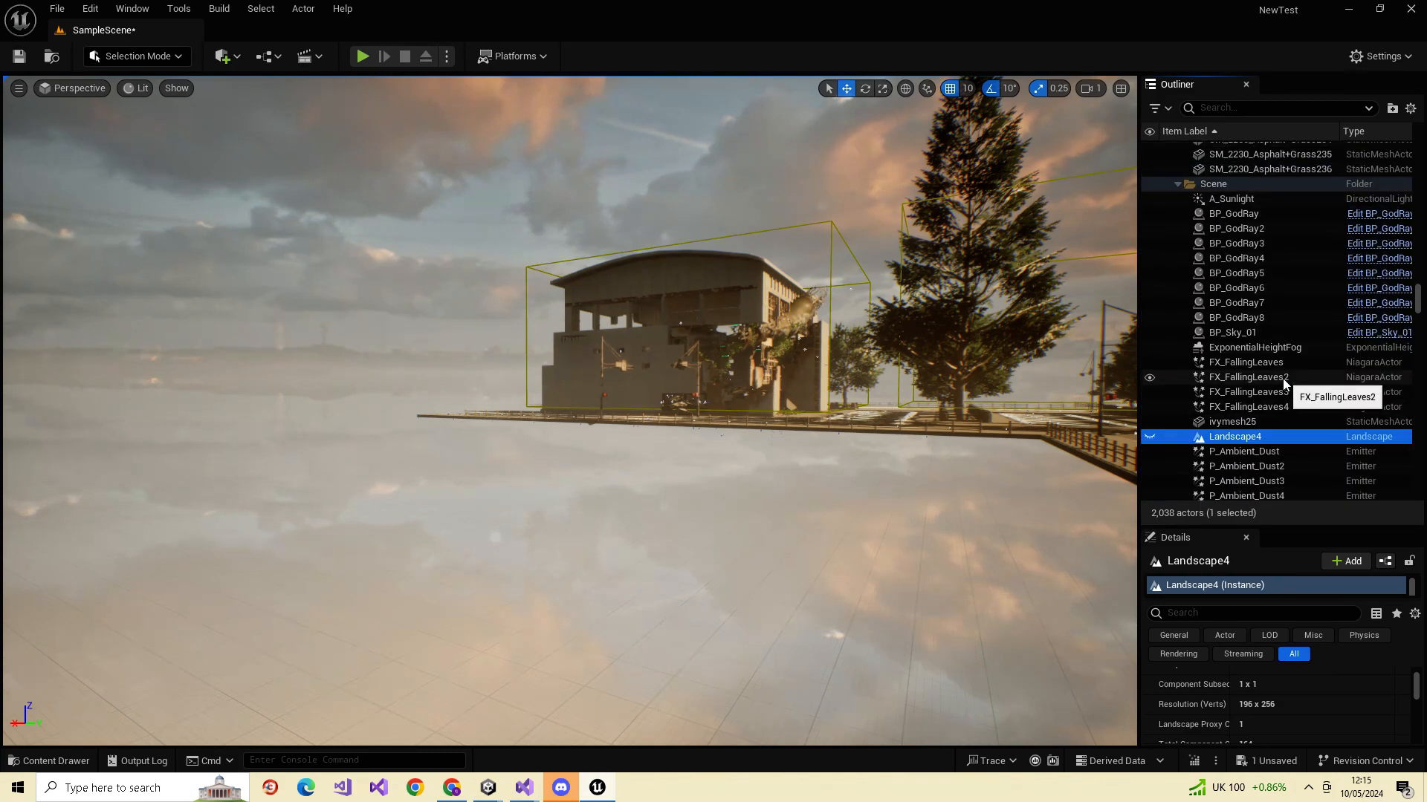
scroll(1275, 386, "up", 8)
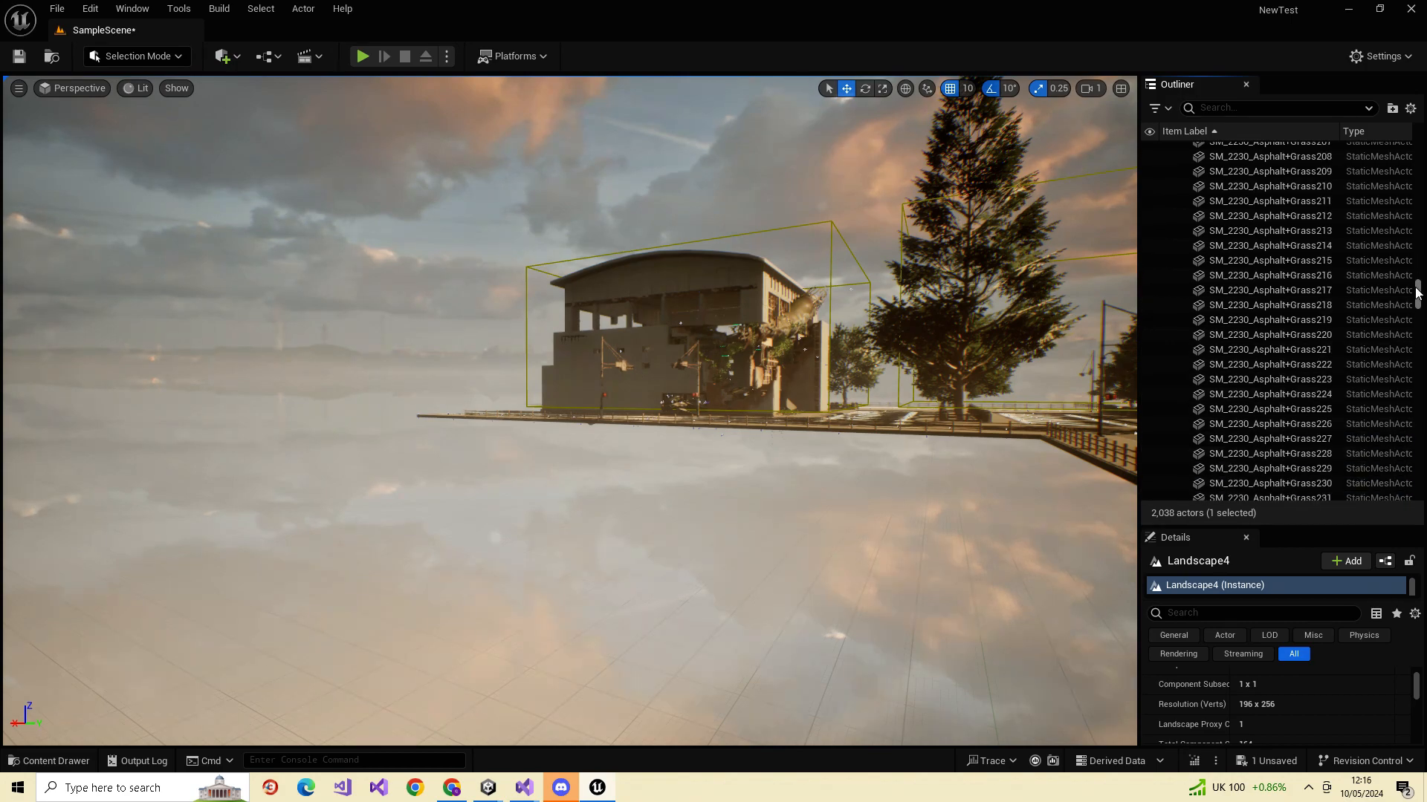
left_click_drag(1417, 292, 1420, 149)
left_click(1177, 164)
left_click(1177, 178)
left_click(1178, 193)
left_click(1177, 208)
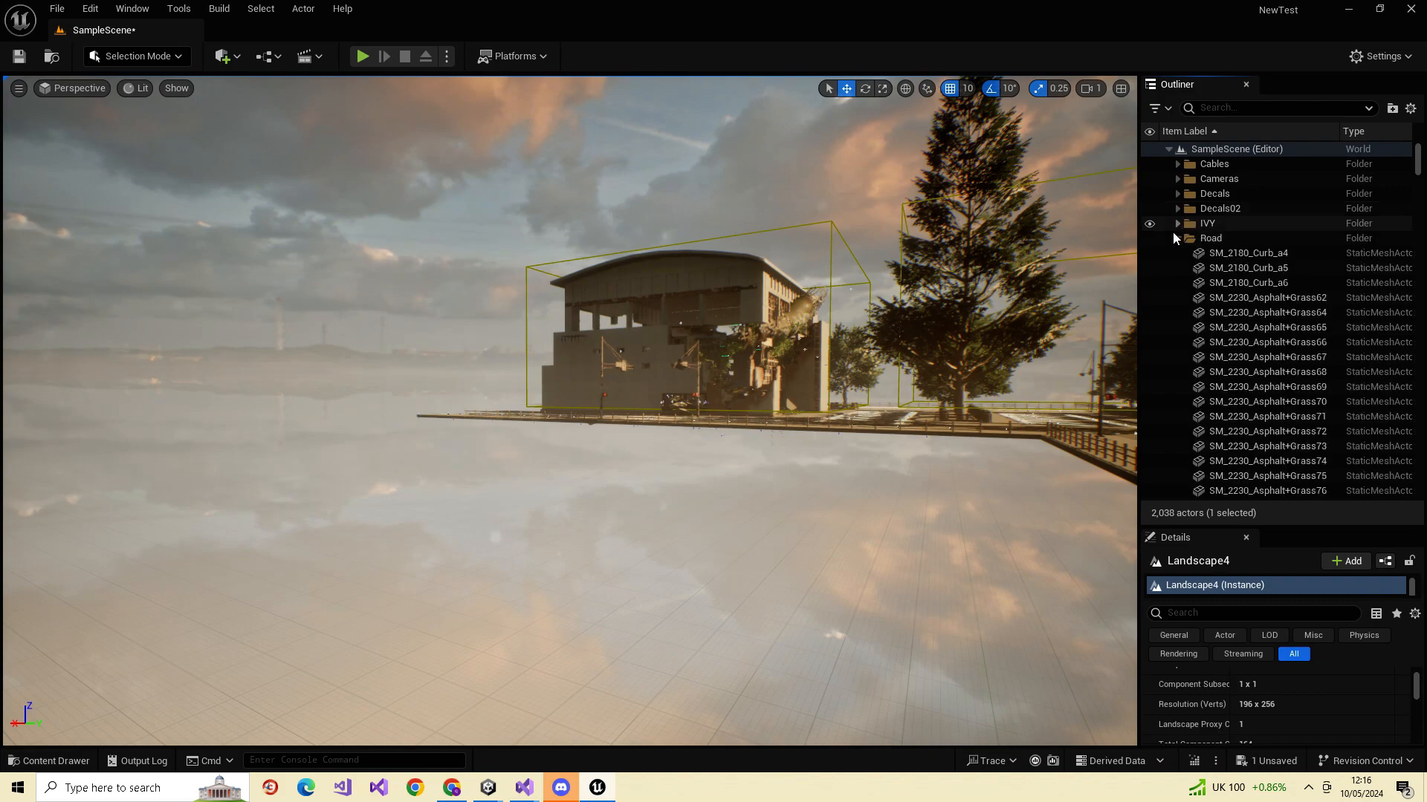
left_click(1177, 238)
left_click(1177, 254)
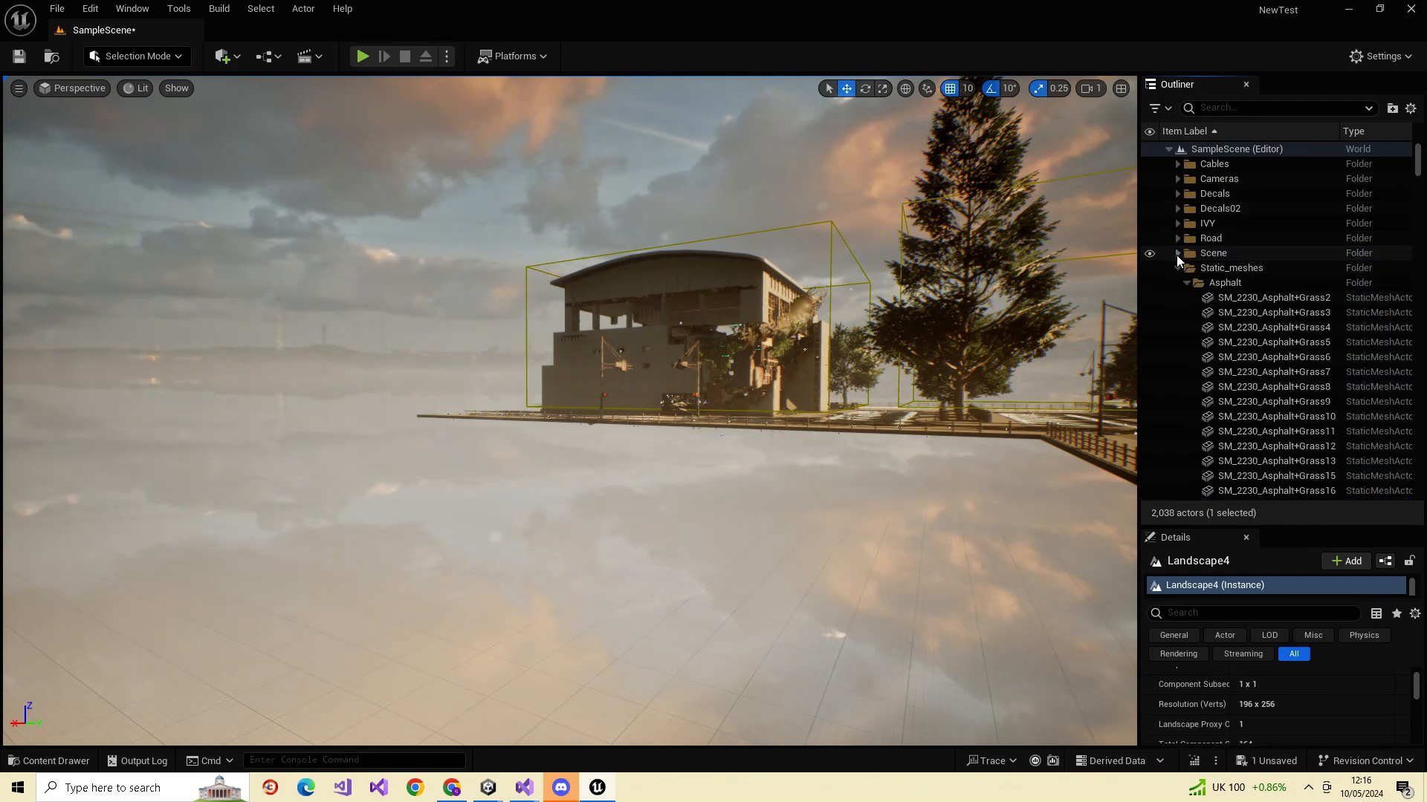
left_click(1177, 268)
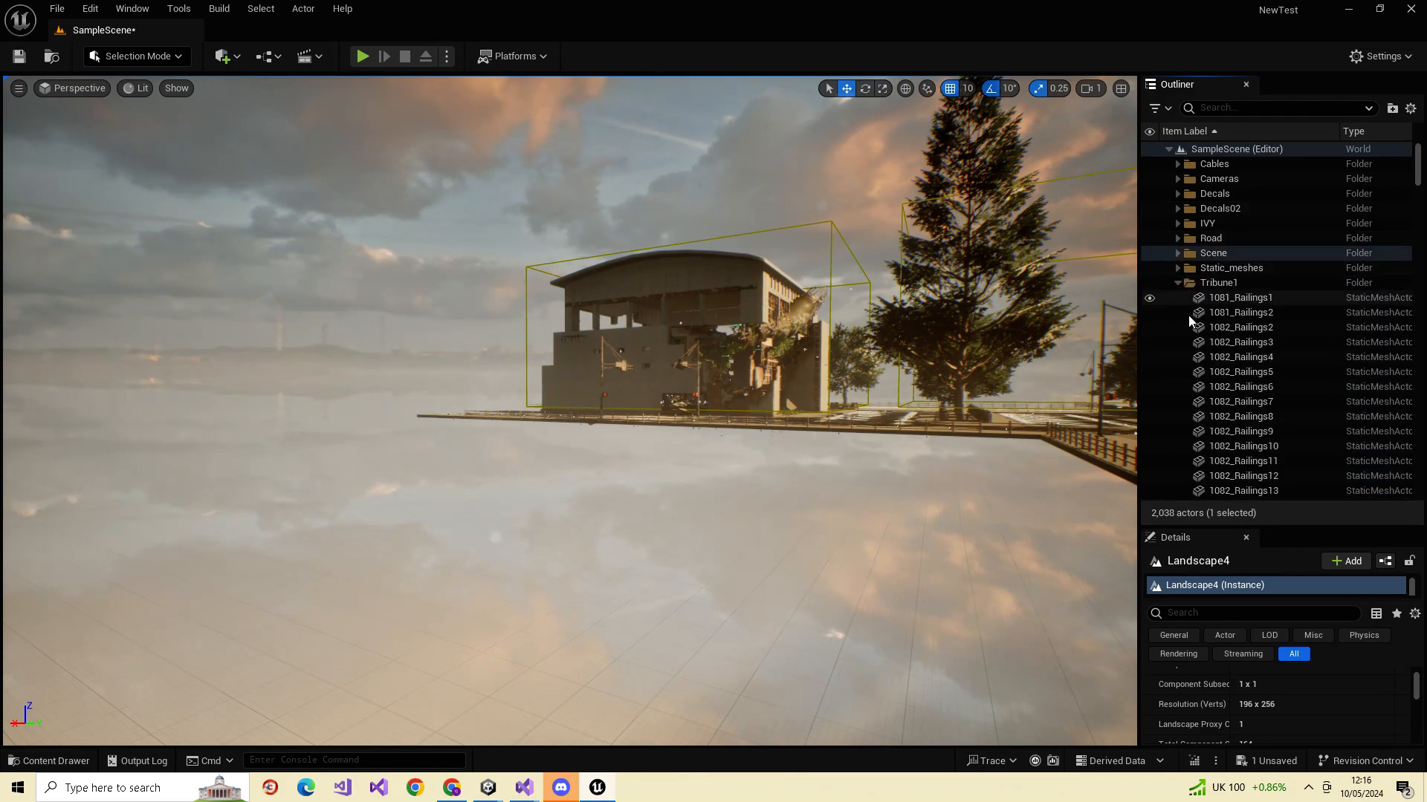
left_click(1177, 282)
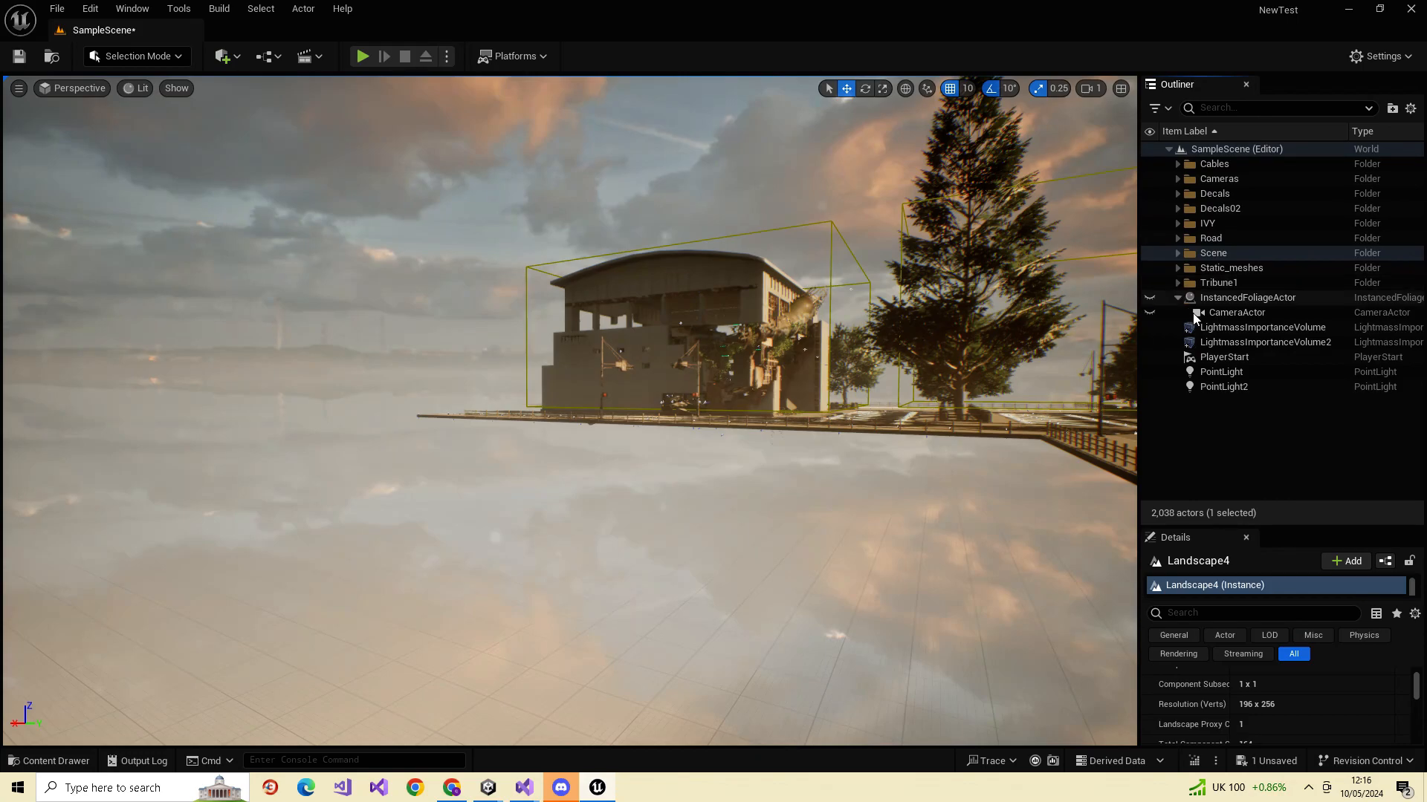
- Select InstancedFoliageActor, make it visible again and look over its trees without the terrain beneath them
left_click(1271, 300)
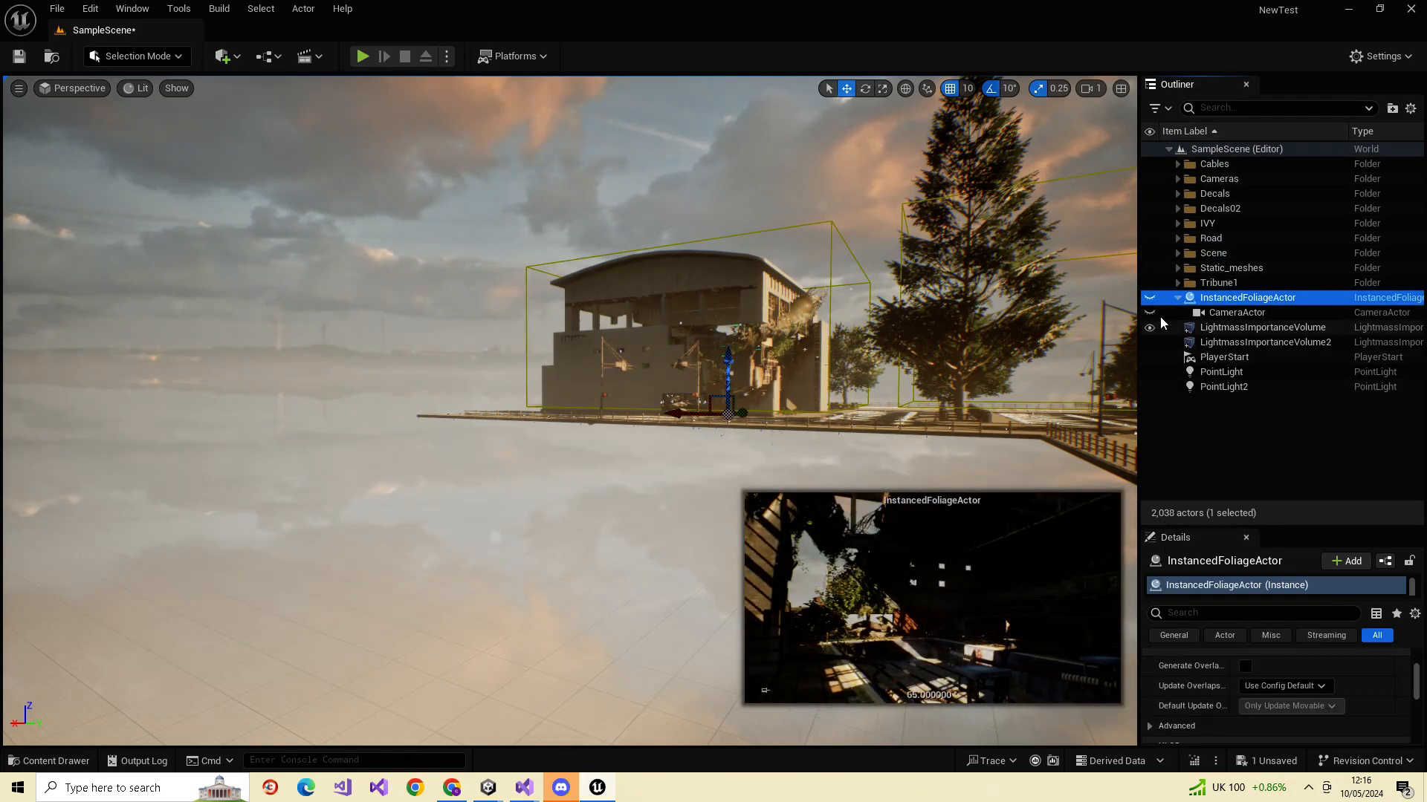
left_click(1149, 298)
right_click_drag(669, 334, 561, 349)
key("w")
key("s")
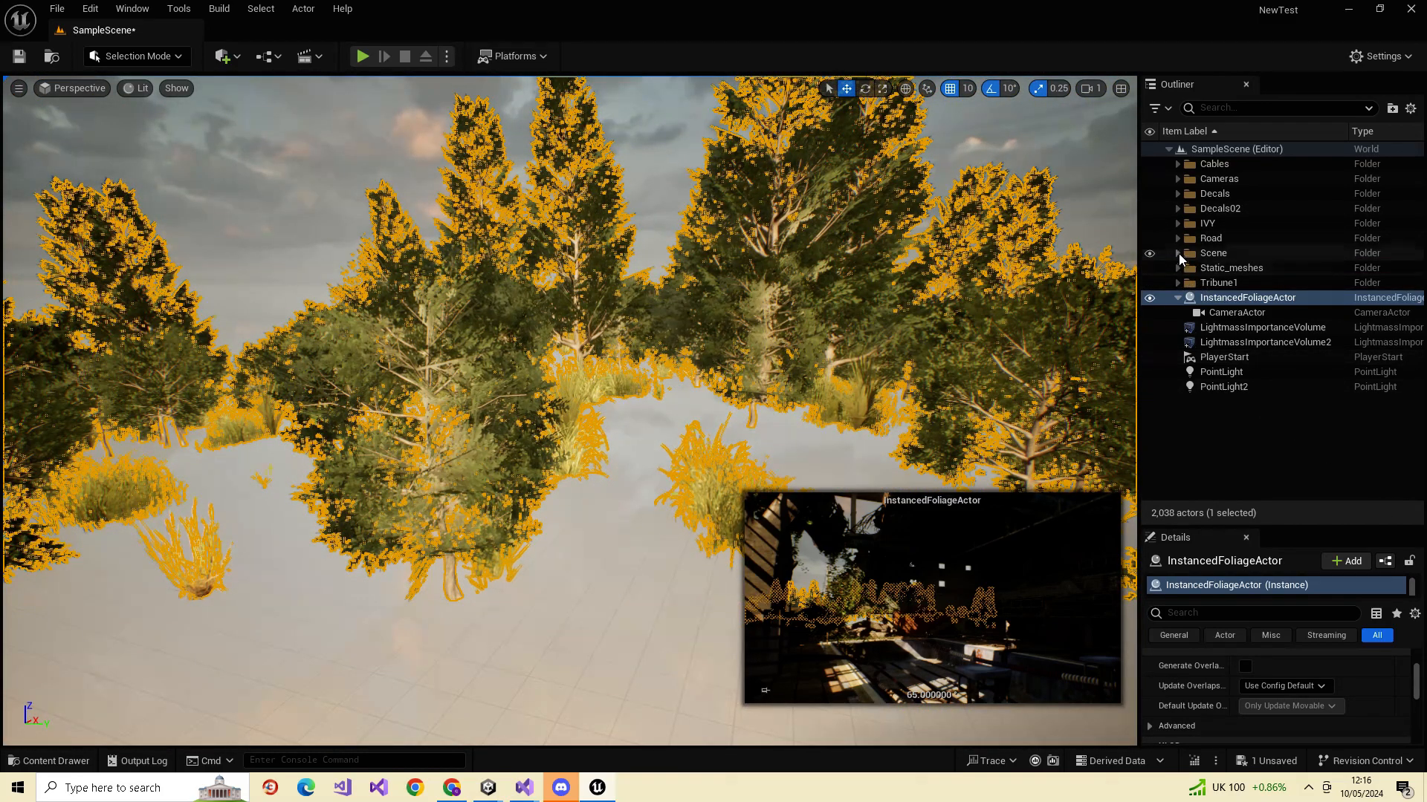
- Expand the Scene folder and make Landscape4 visible again
left_click(1178, 252)
scroll(1286, 387, "down", 3)
scroll(1292, 379, "down", 3)
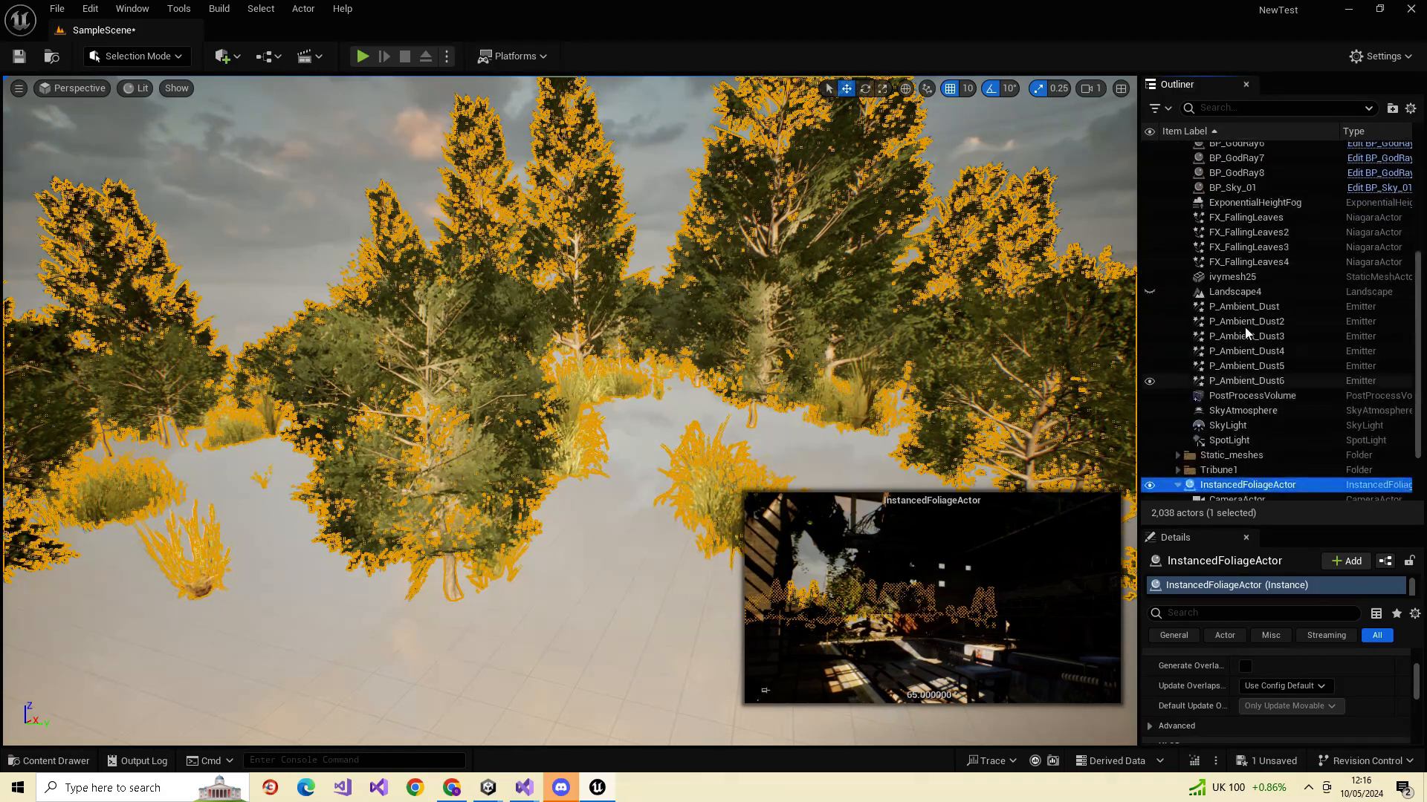
- Select the large tree SM_Elm4 in the car park, enlarge its details area and open its SM_Pine static mesh for editing
right_click_drag(817, 364, 1085, 312)
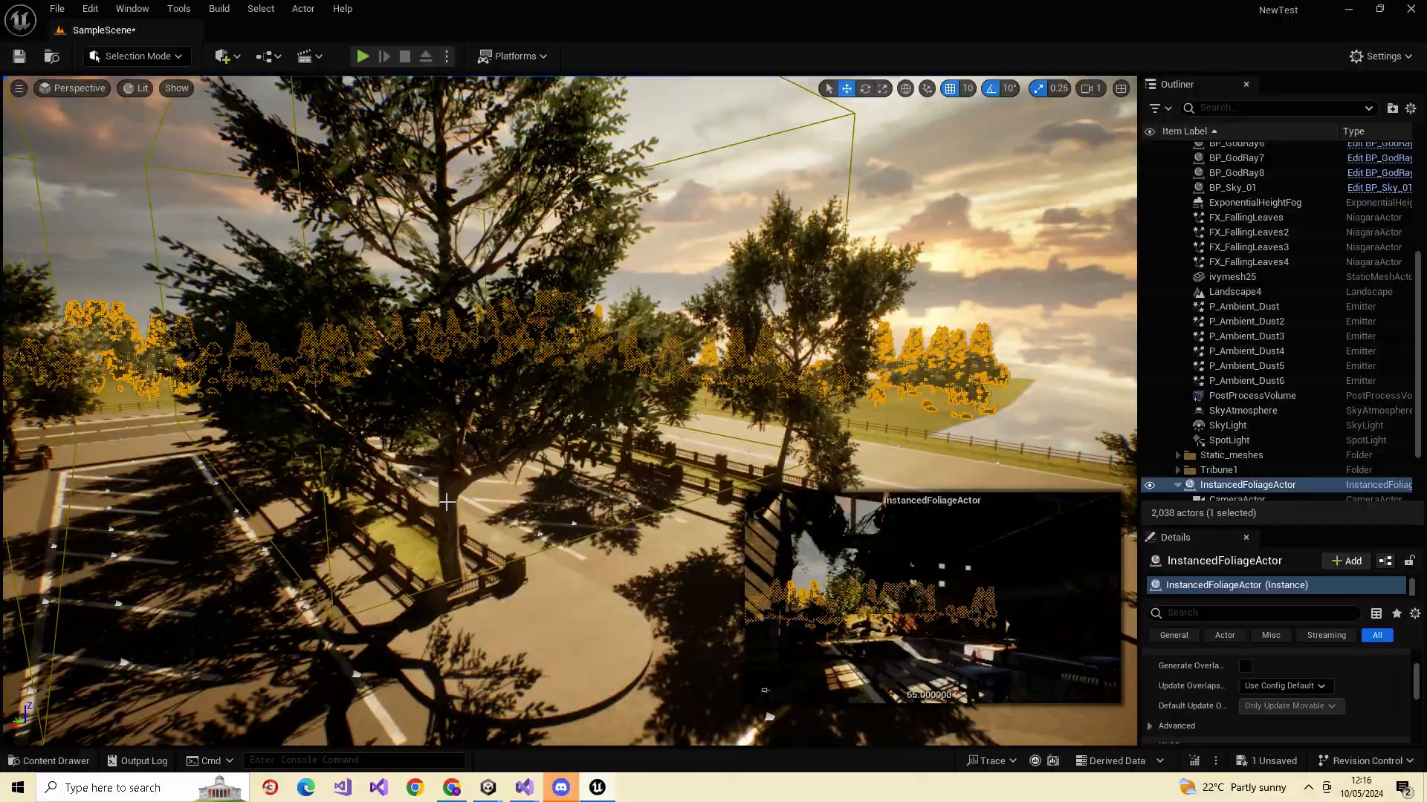
left_click(446, 503)
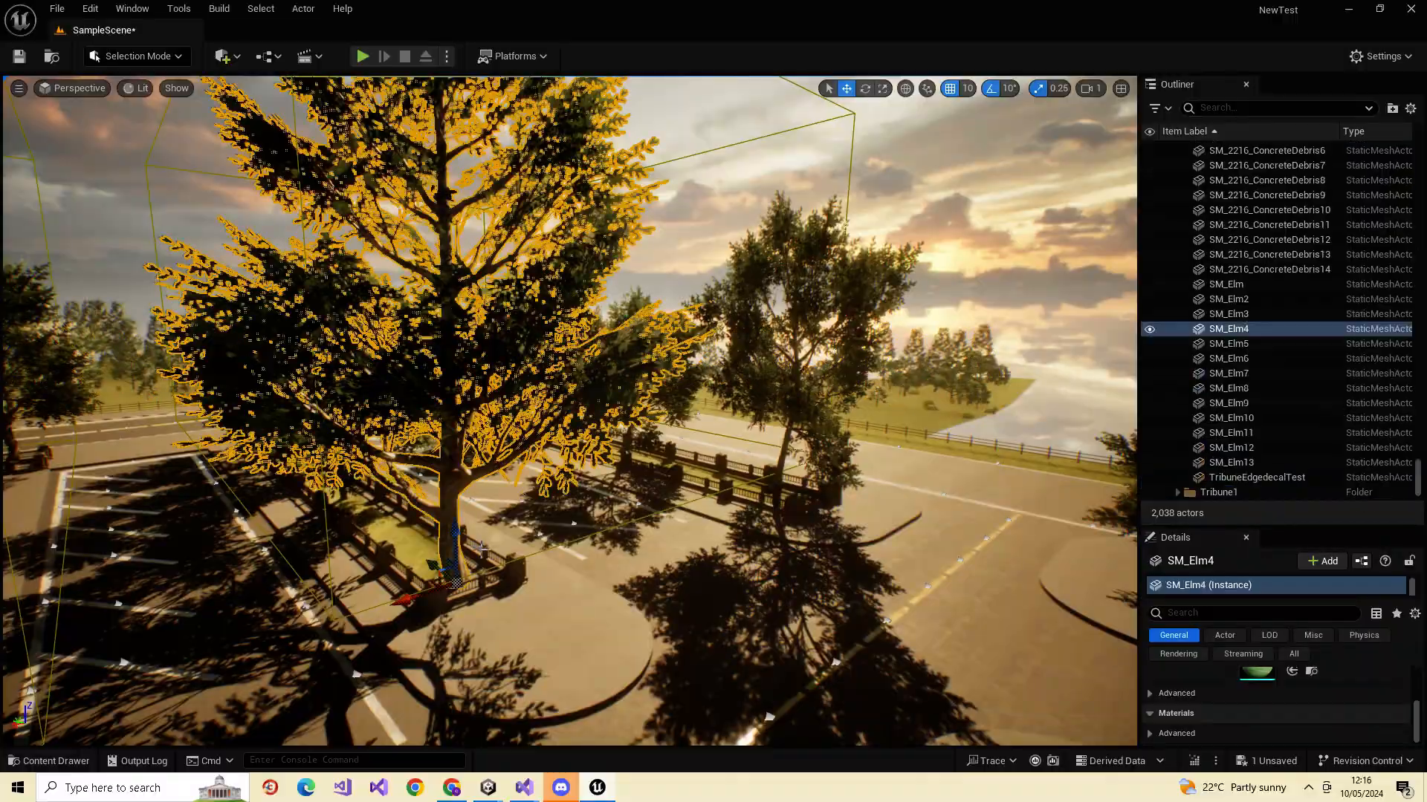
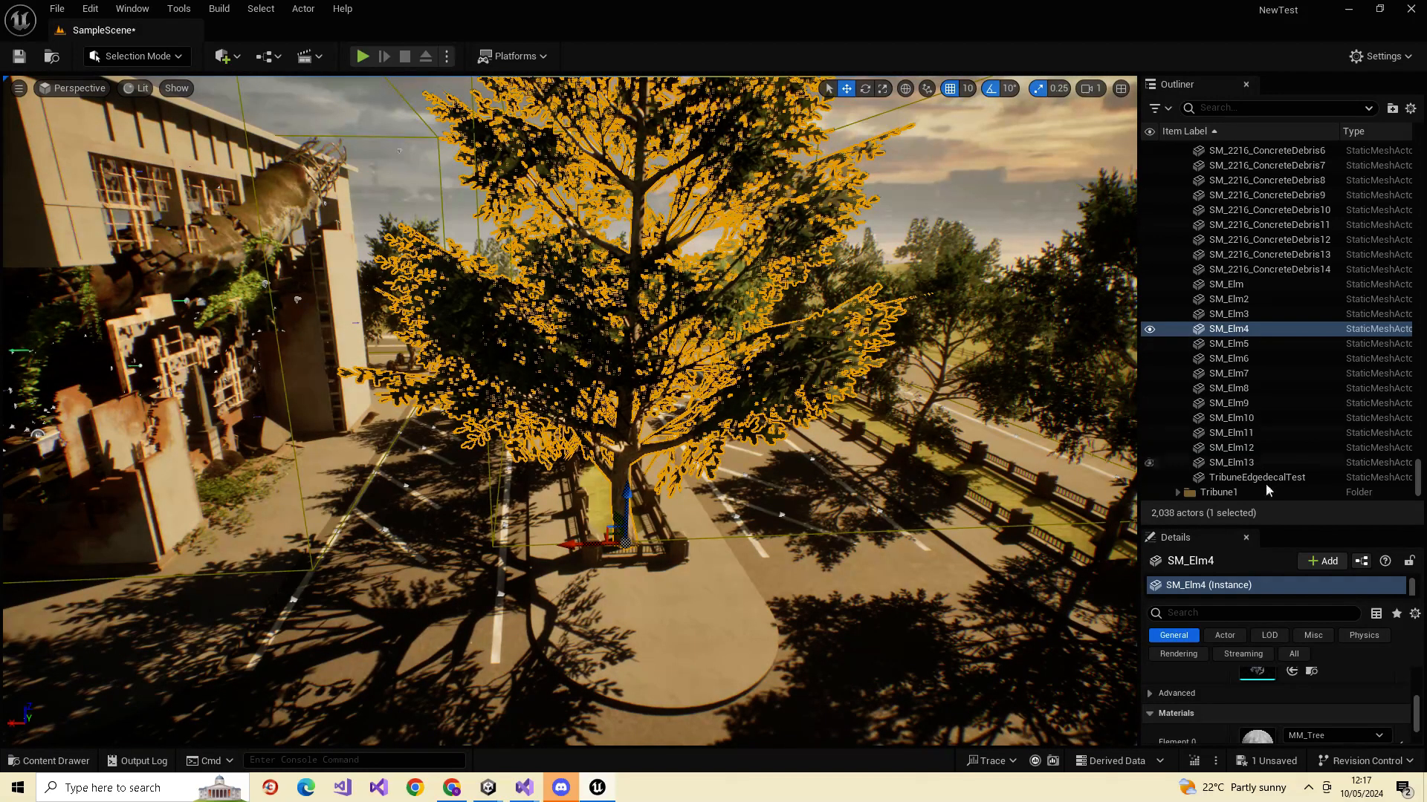
left_click_drag(1256, 524, 1263, 261)
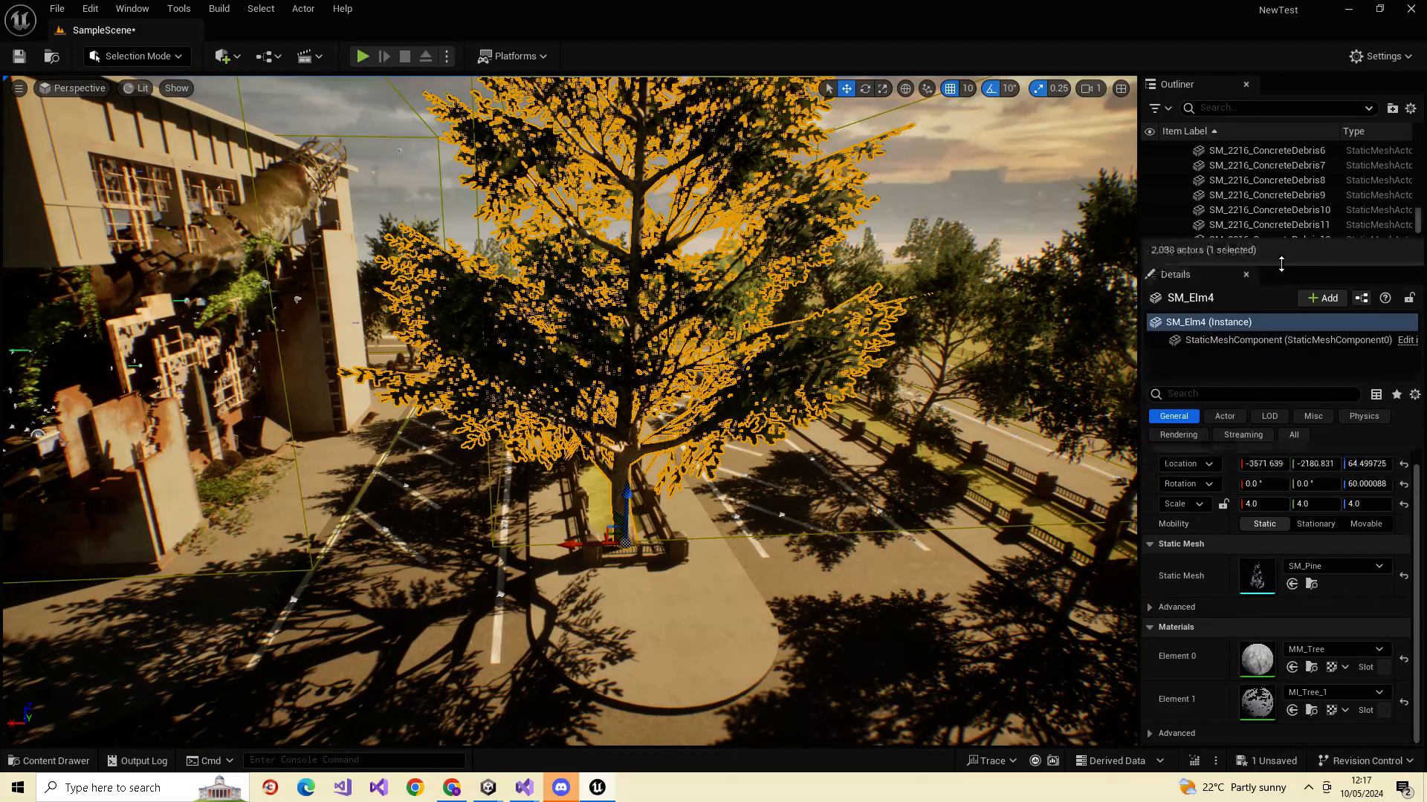
double_click(1258, 578)
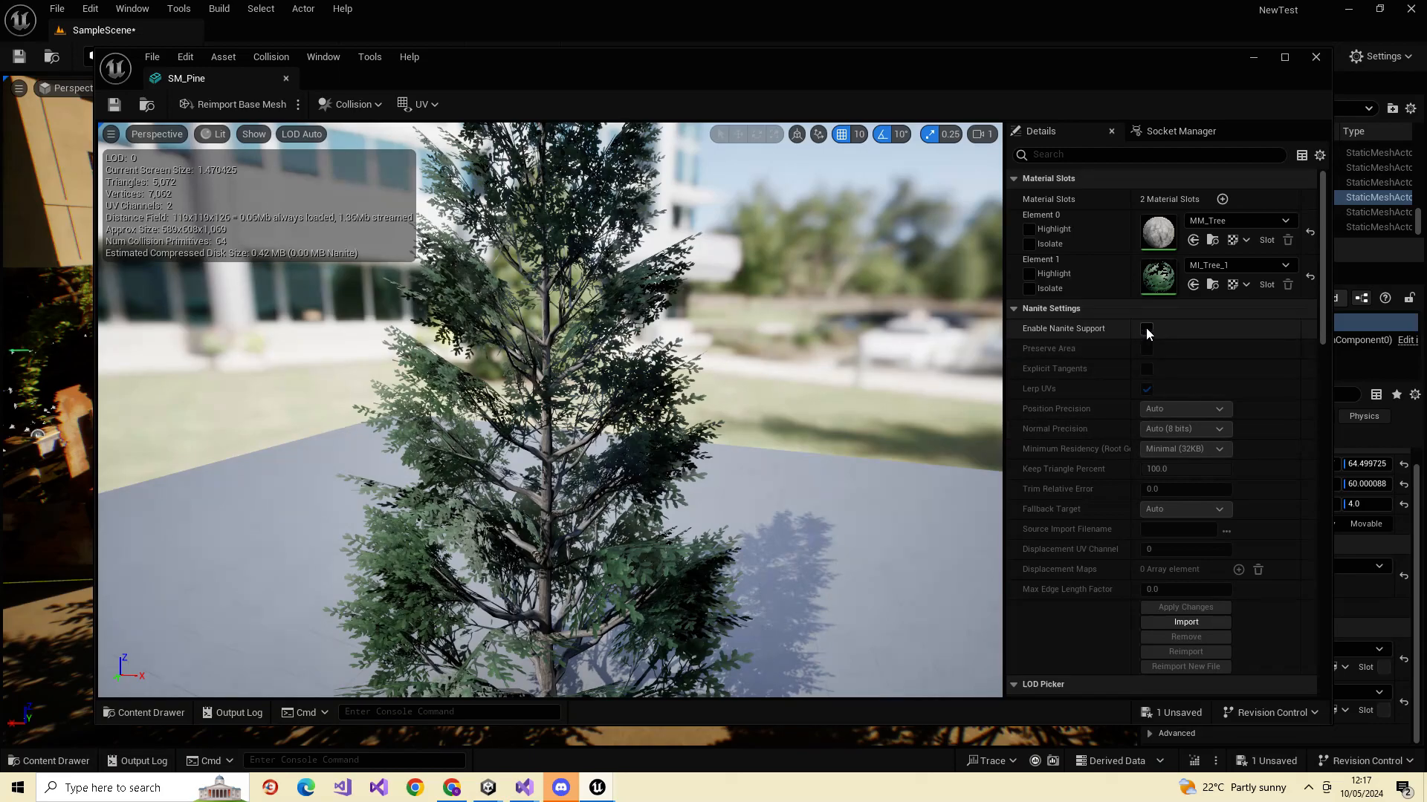
- Enable Nanite support on SM_Pine, apply the level of detail changes and close the mesh editor
left_click(1147, 330)
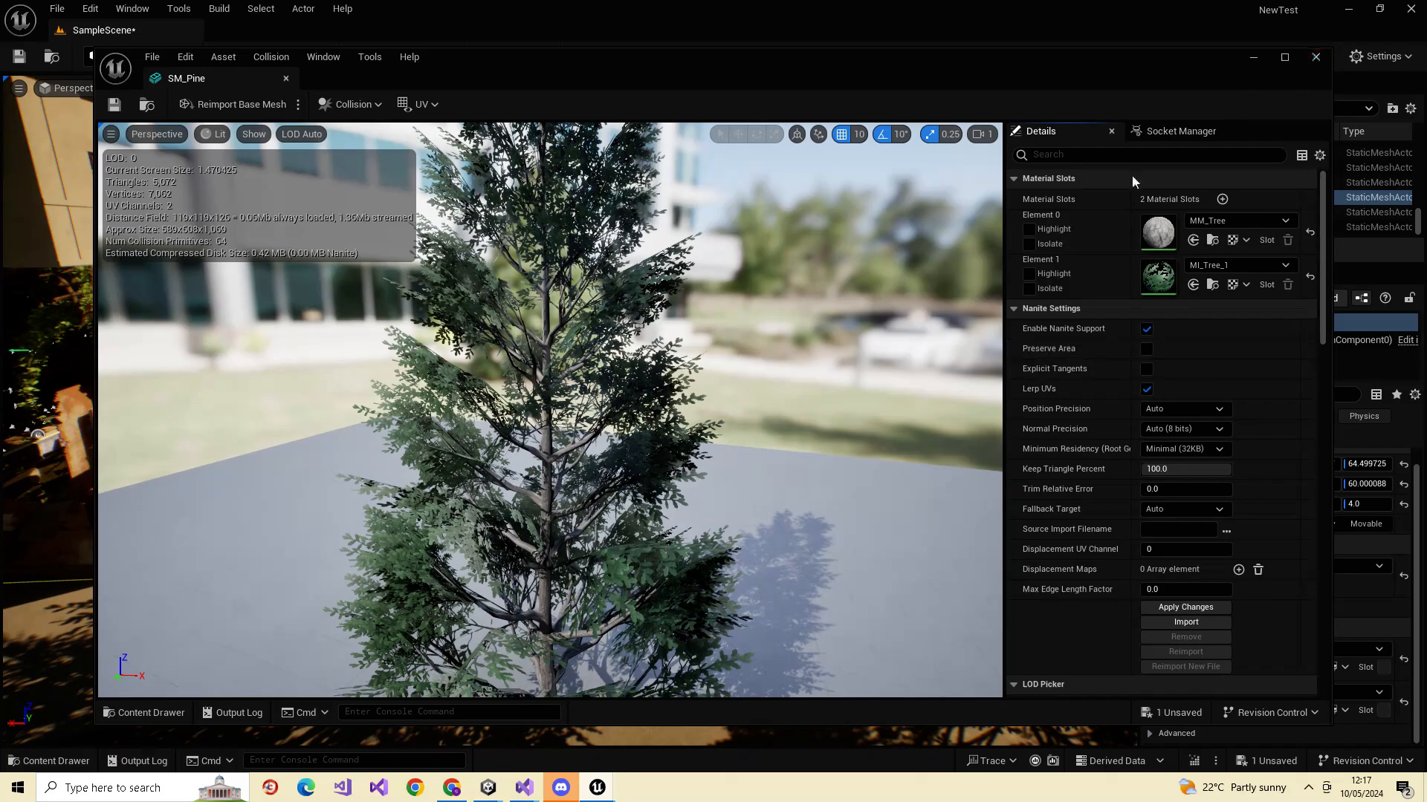
left_click(1316, 58)
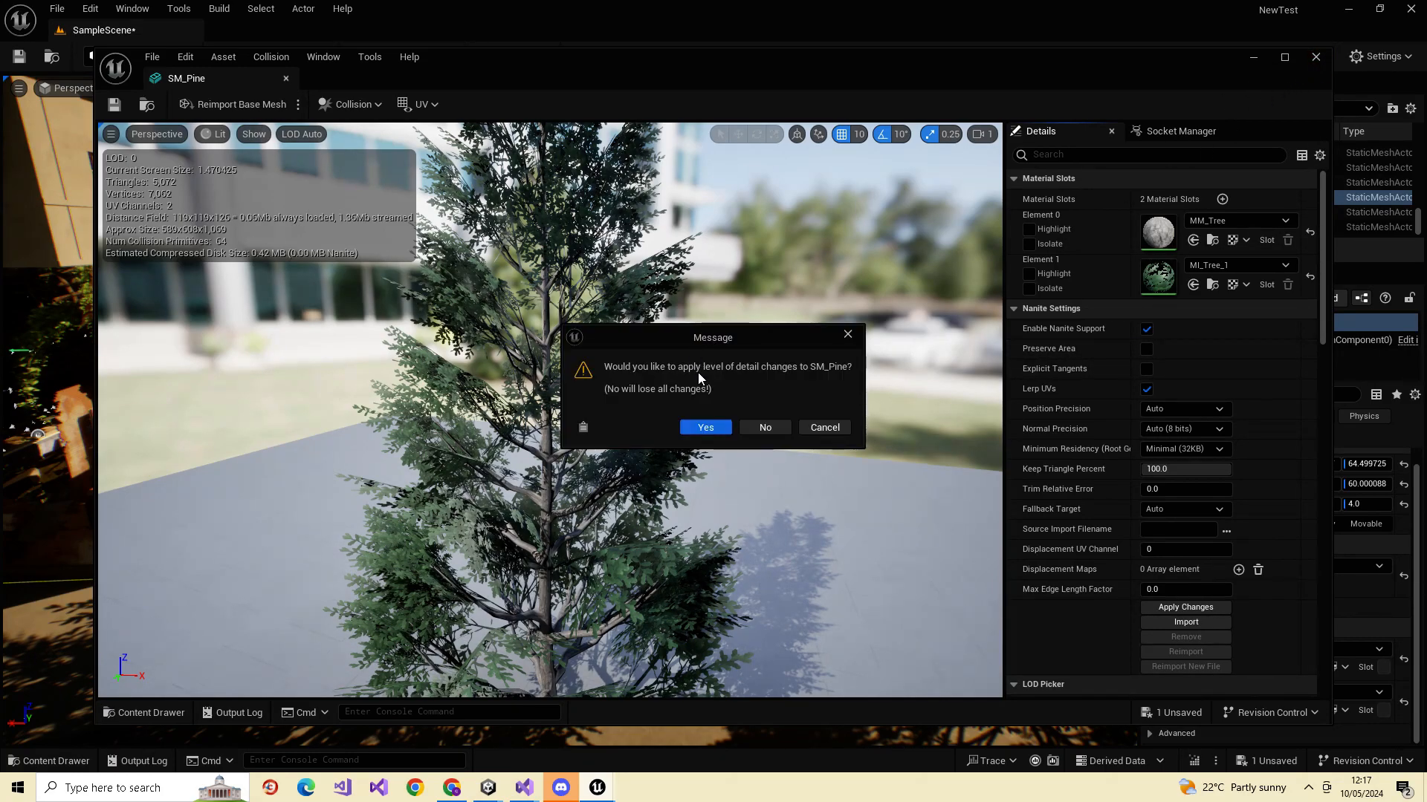
left_click(709, 433)
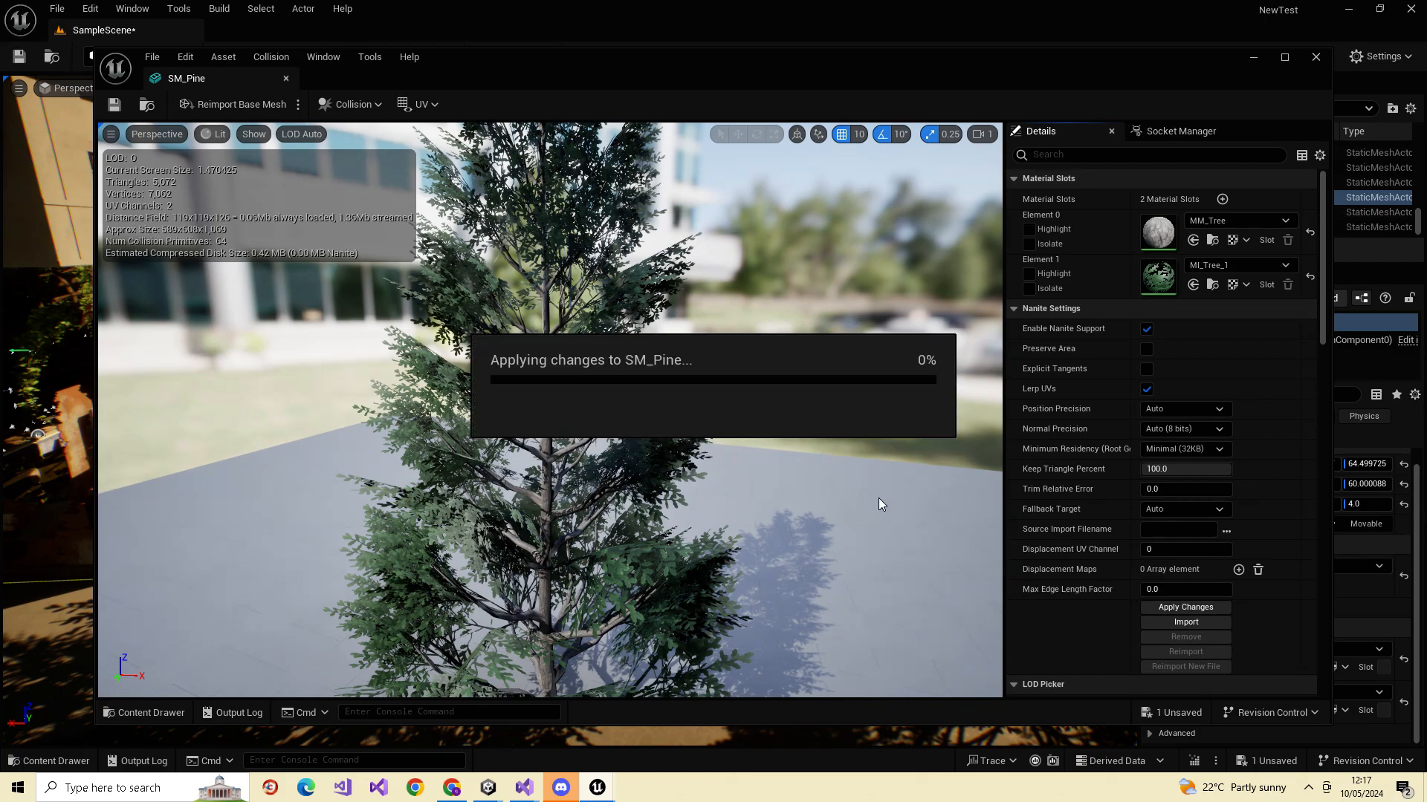
left_click(1315, 56)
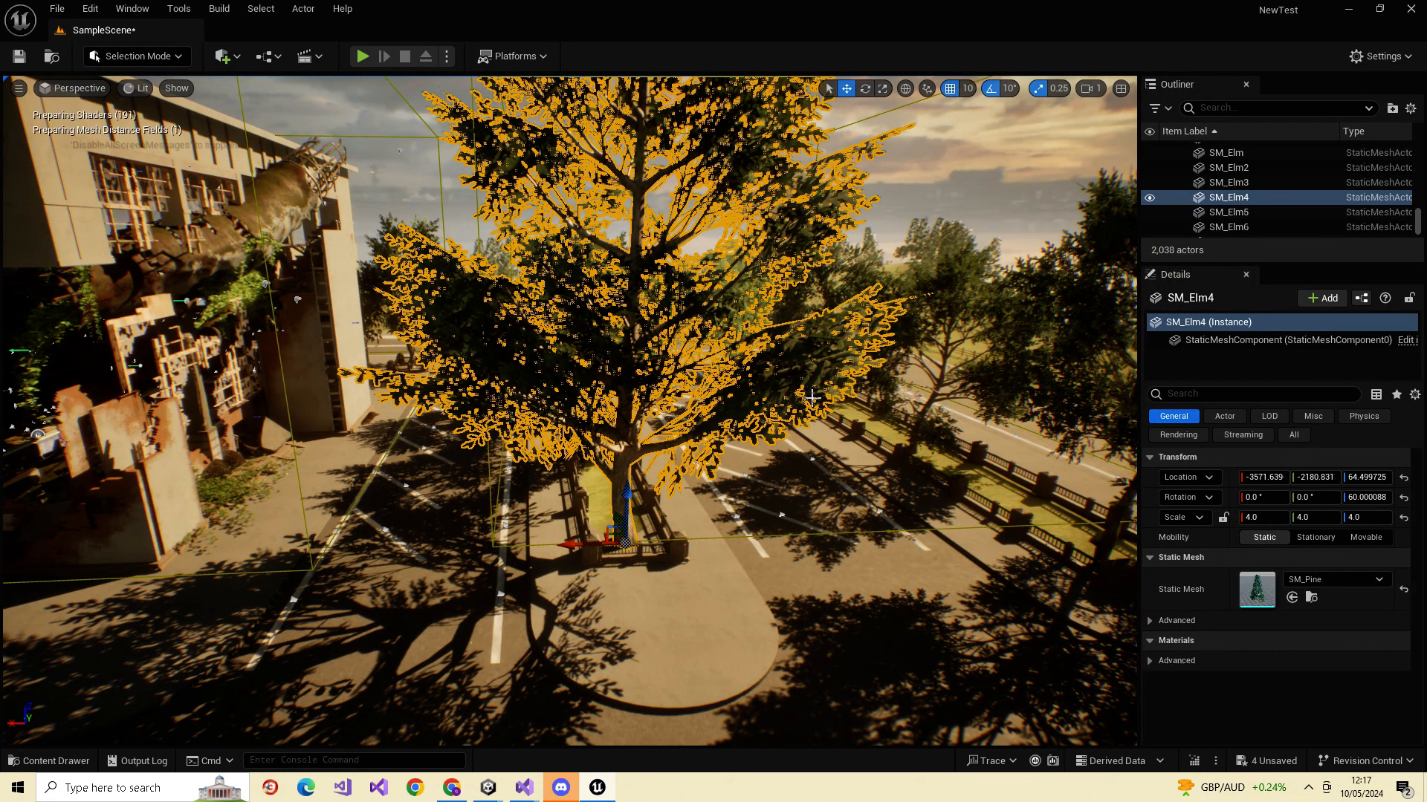
- Examine how the car park tree renders with Nanite enabled, viewing it from closer up
right_click(865, 729)
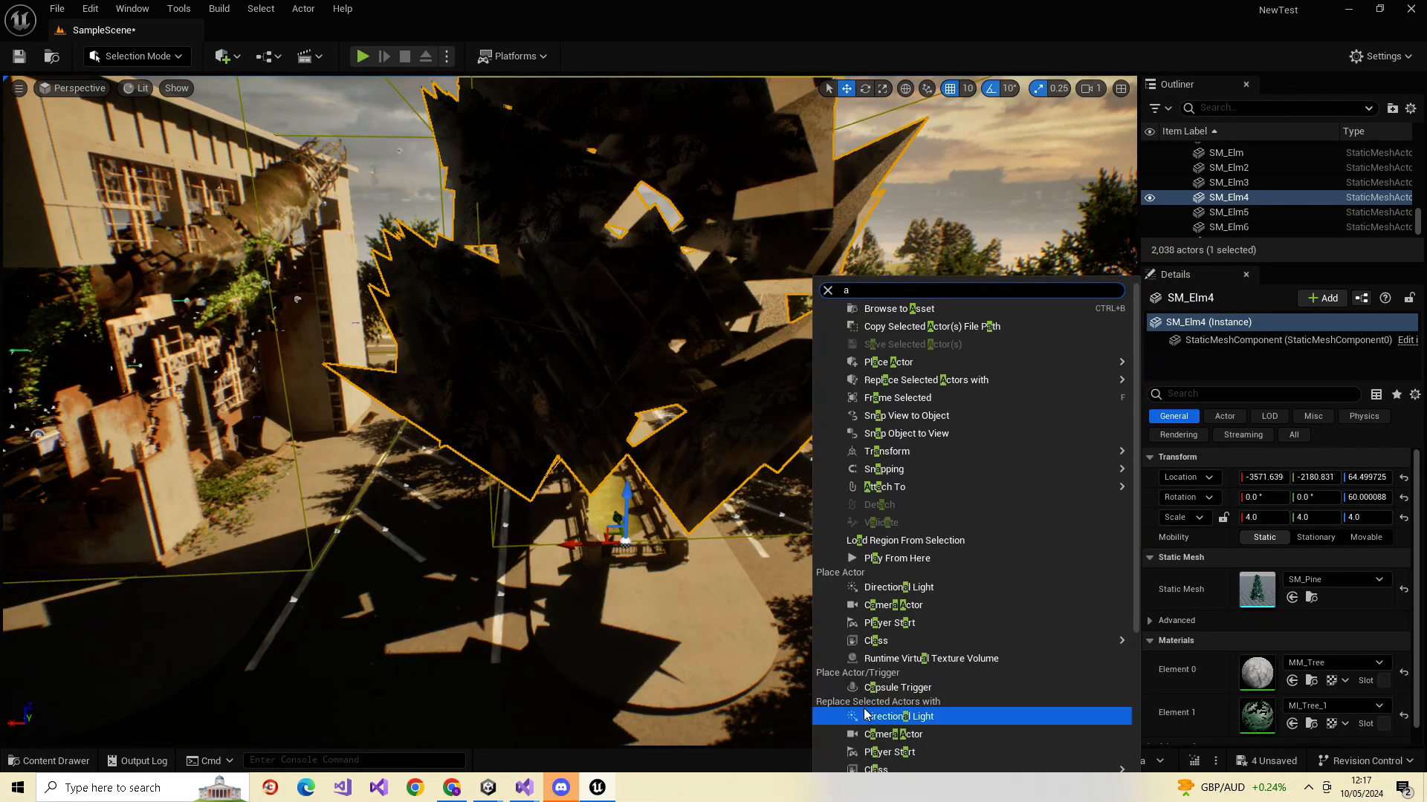
left_click(698, 603)
left_click(697, 603)
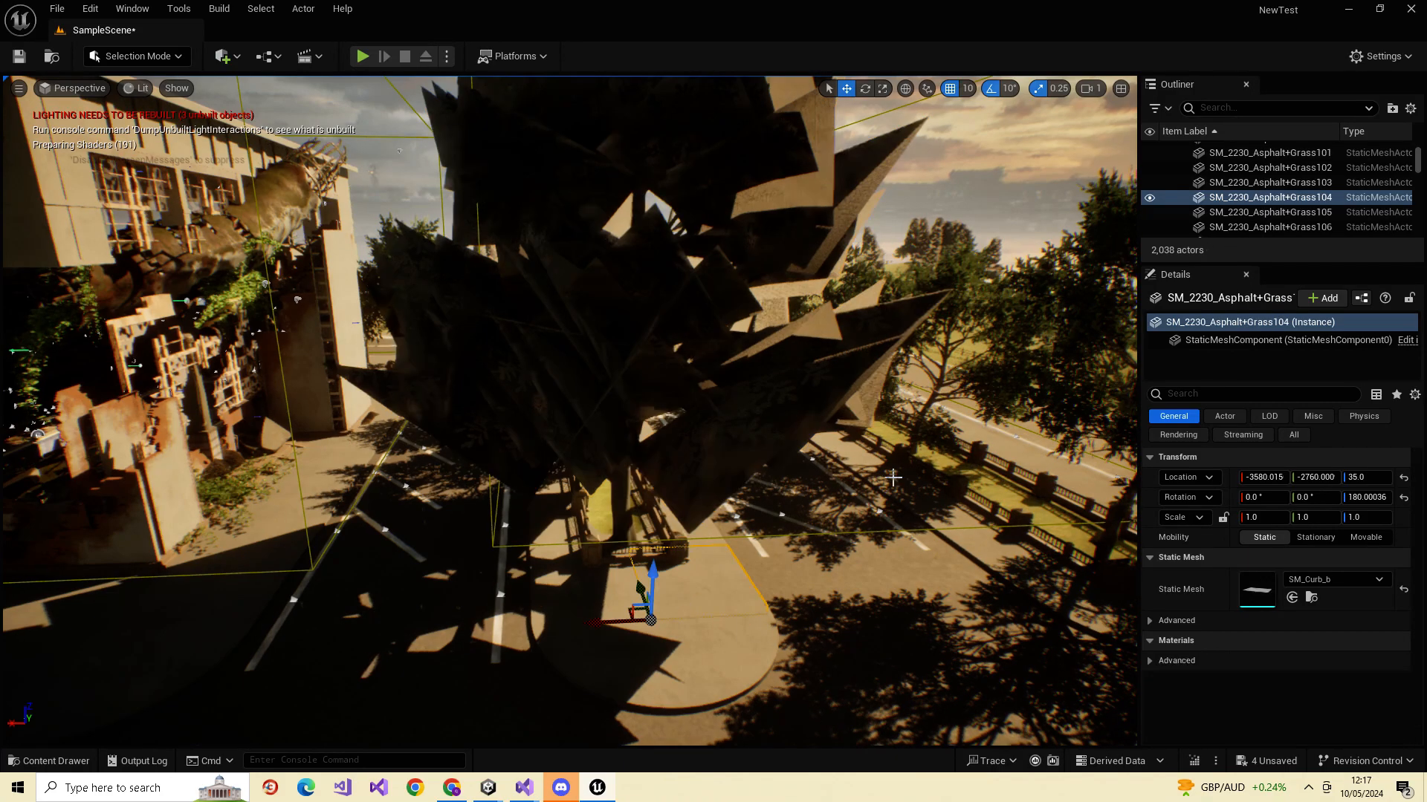
right_click_drag(698, 603, 621, 576)
key("w")
key("s")
key("d")
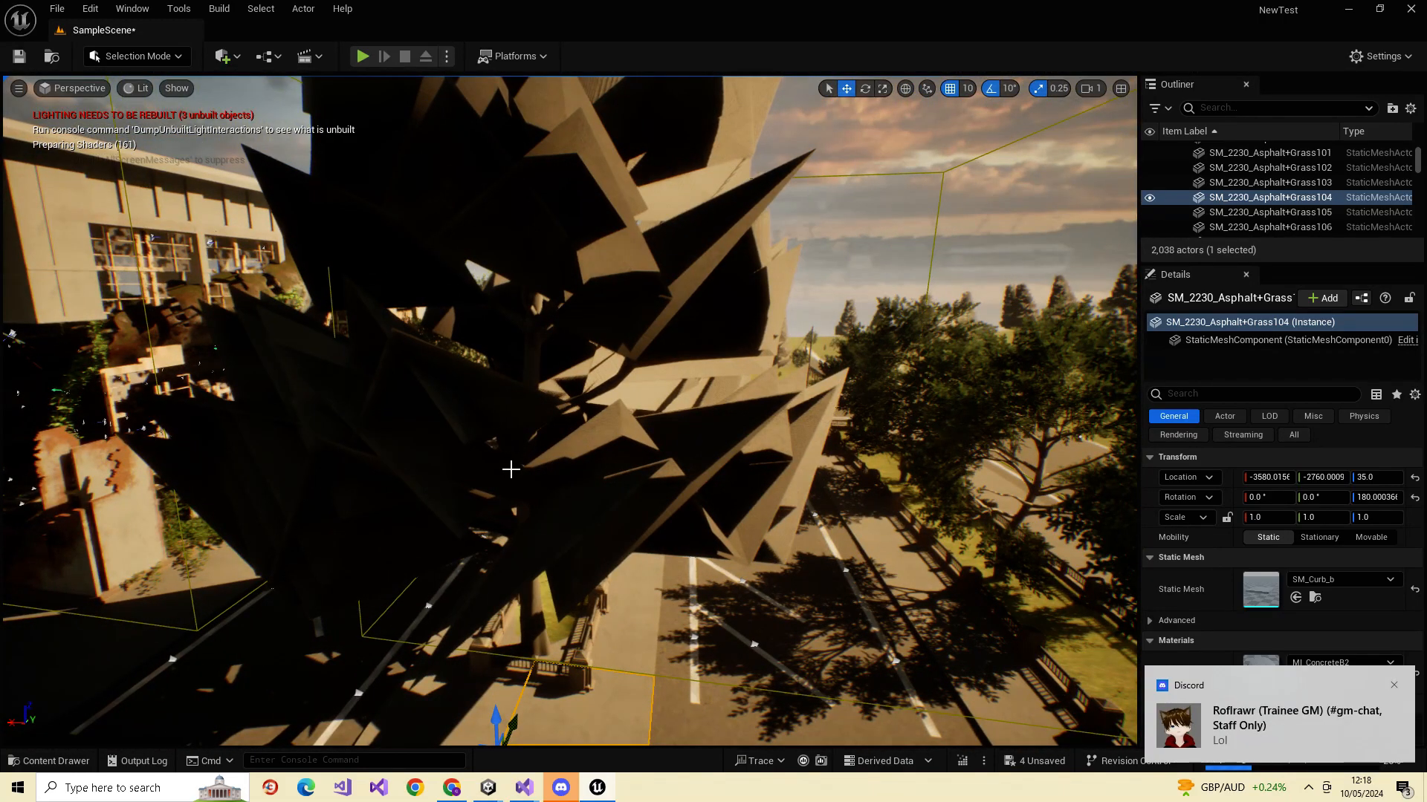
- Select SM_Elm4 again, reopen its SM_Pine mesh, disable Nanite support and close the editor, applying the changes
left_click(511, 469)
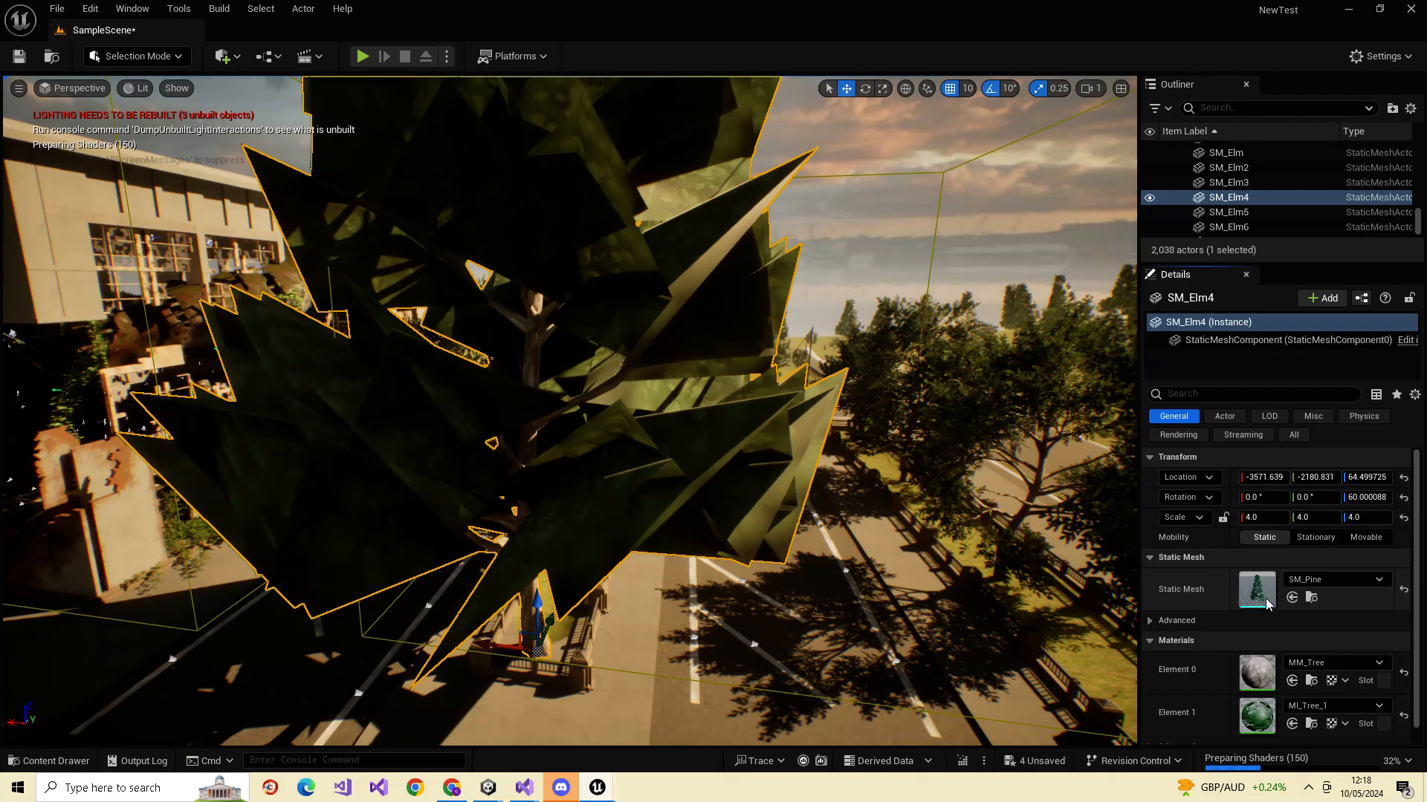
double_click(1265, 600)
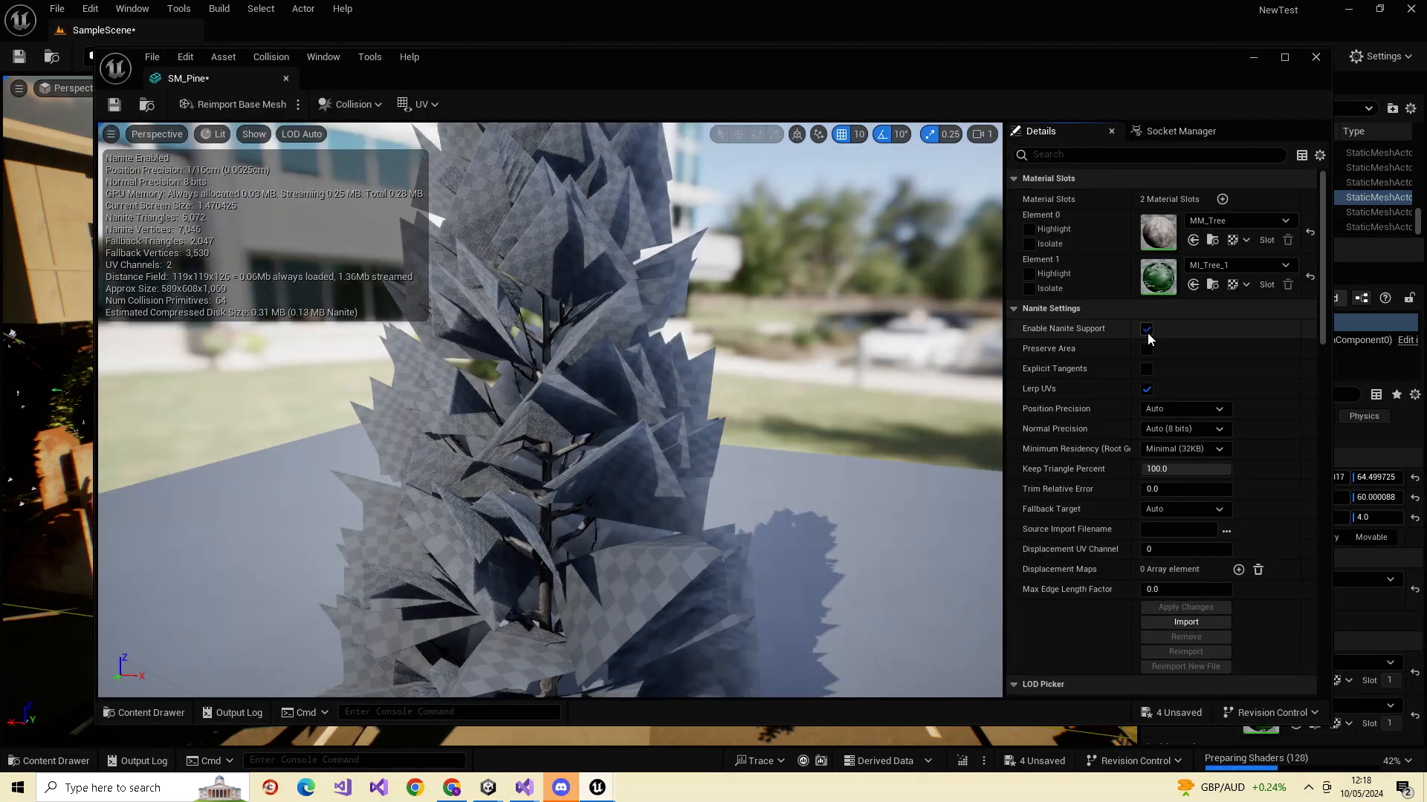
left_click(1146, 329)
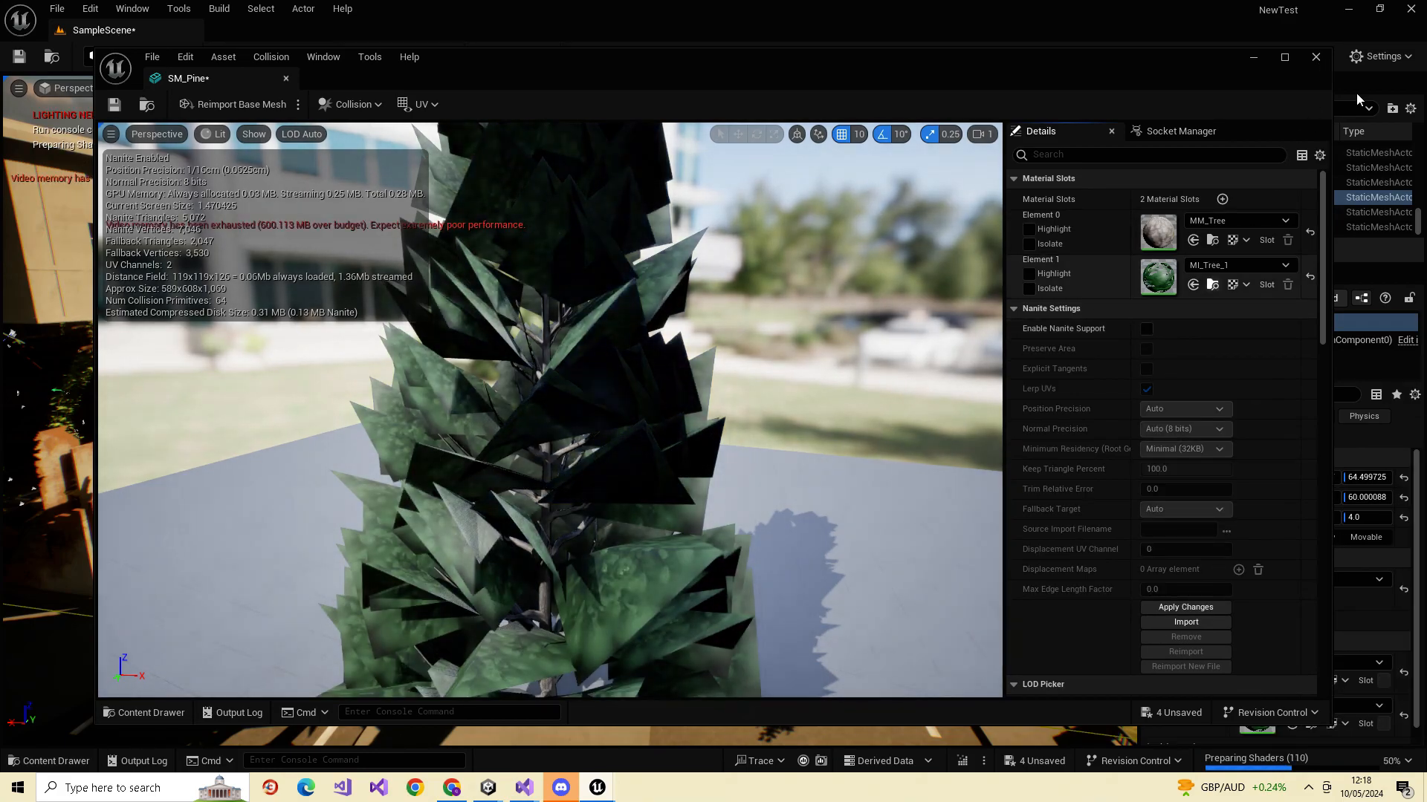
left_click(1315, 57)
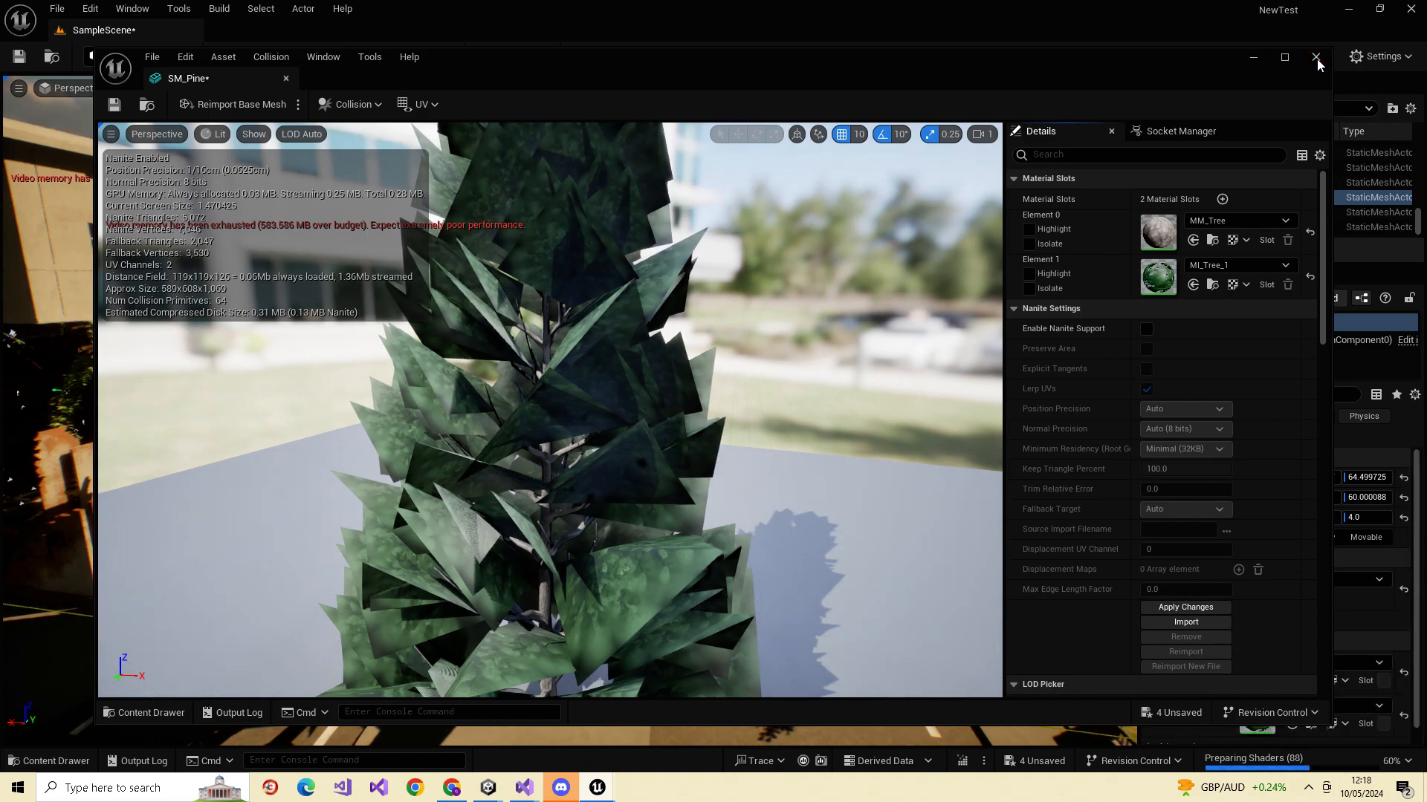
left_click(705, 429)
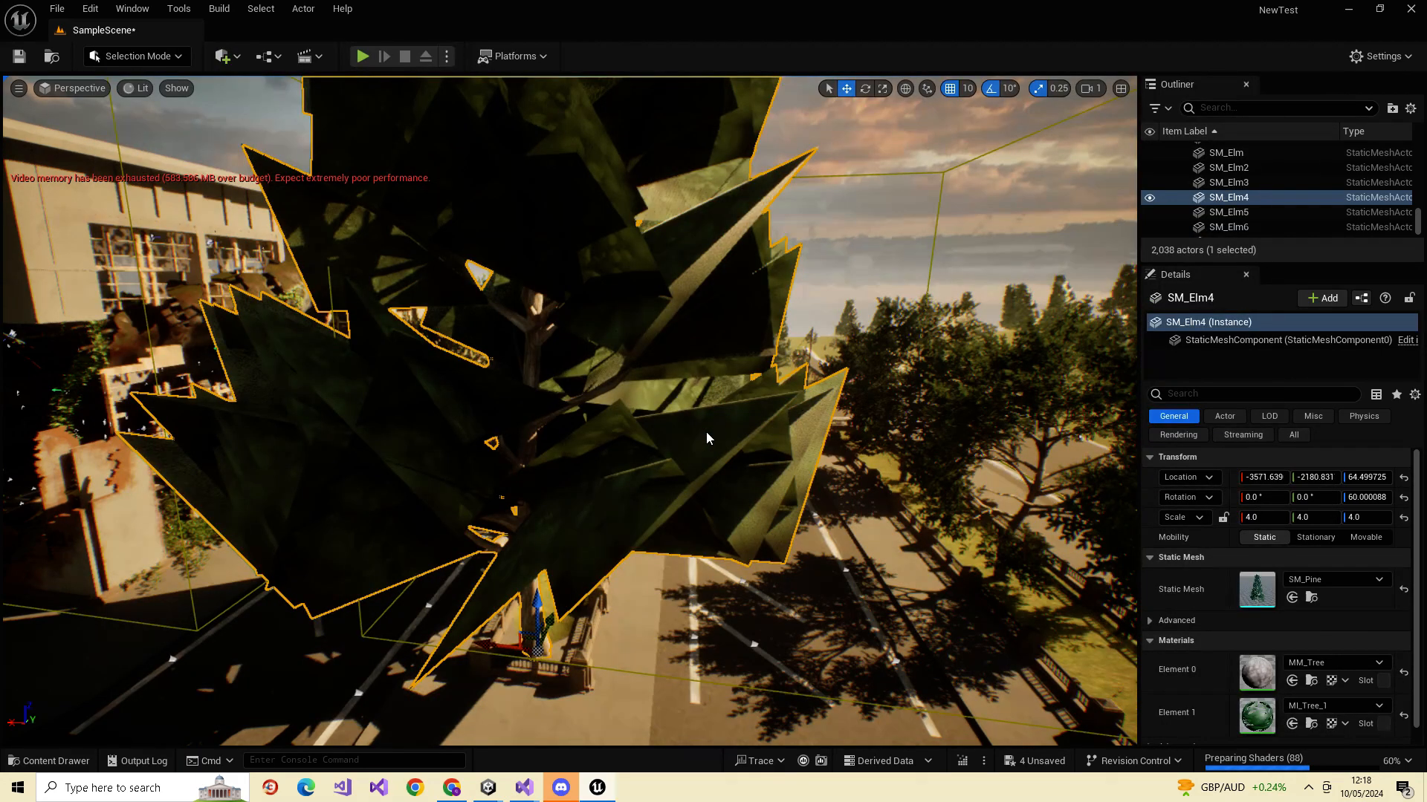
- Select the tall staircase wall 1161_StaircaseWalls2UV on the ruined building and hide it
right_click_drag(872, 591, 871, 591)
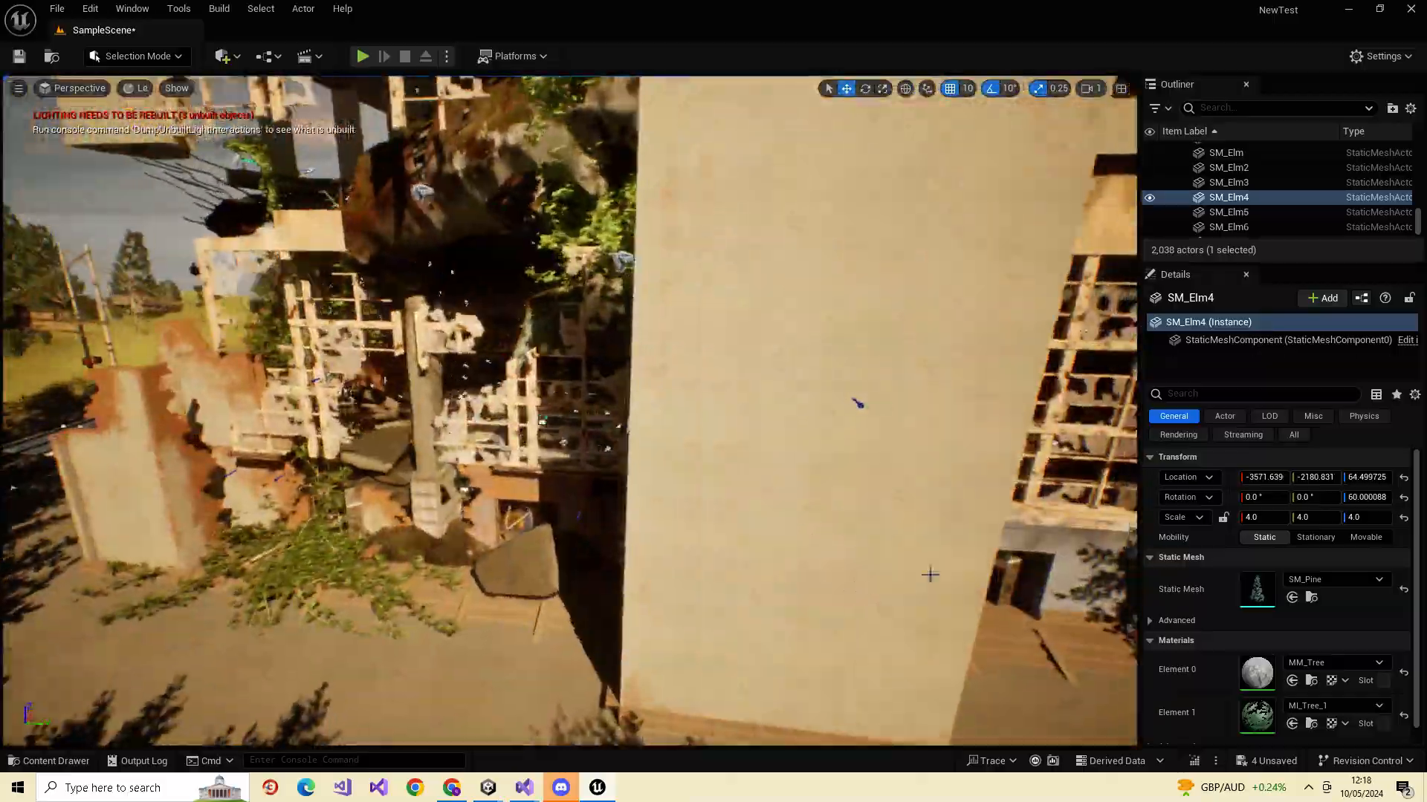
left_click(707, 417)
right_click_drag(707, 416, 707, 417)
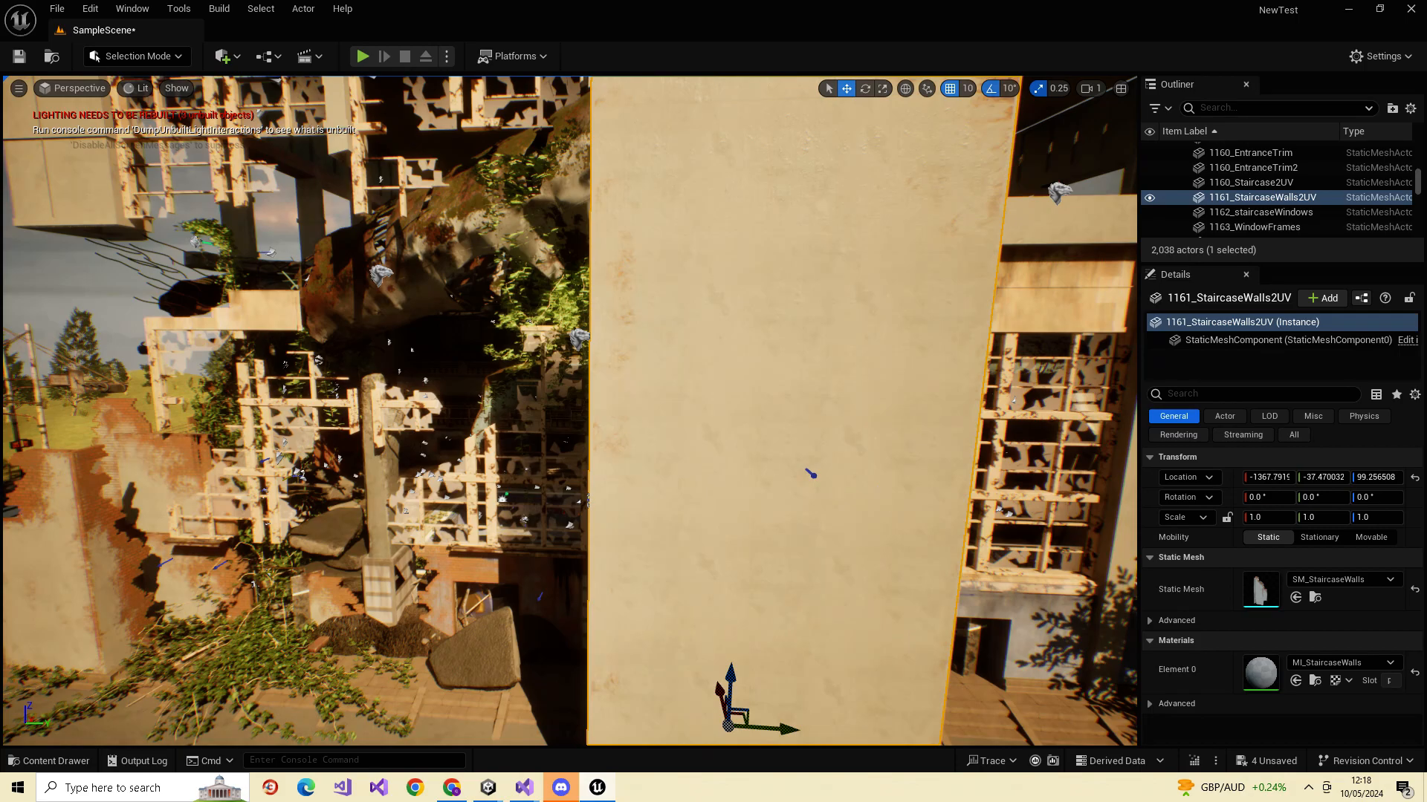
left_click(1149, 198)
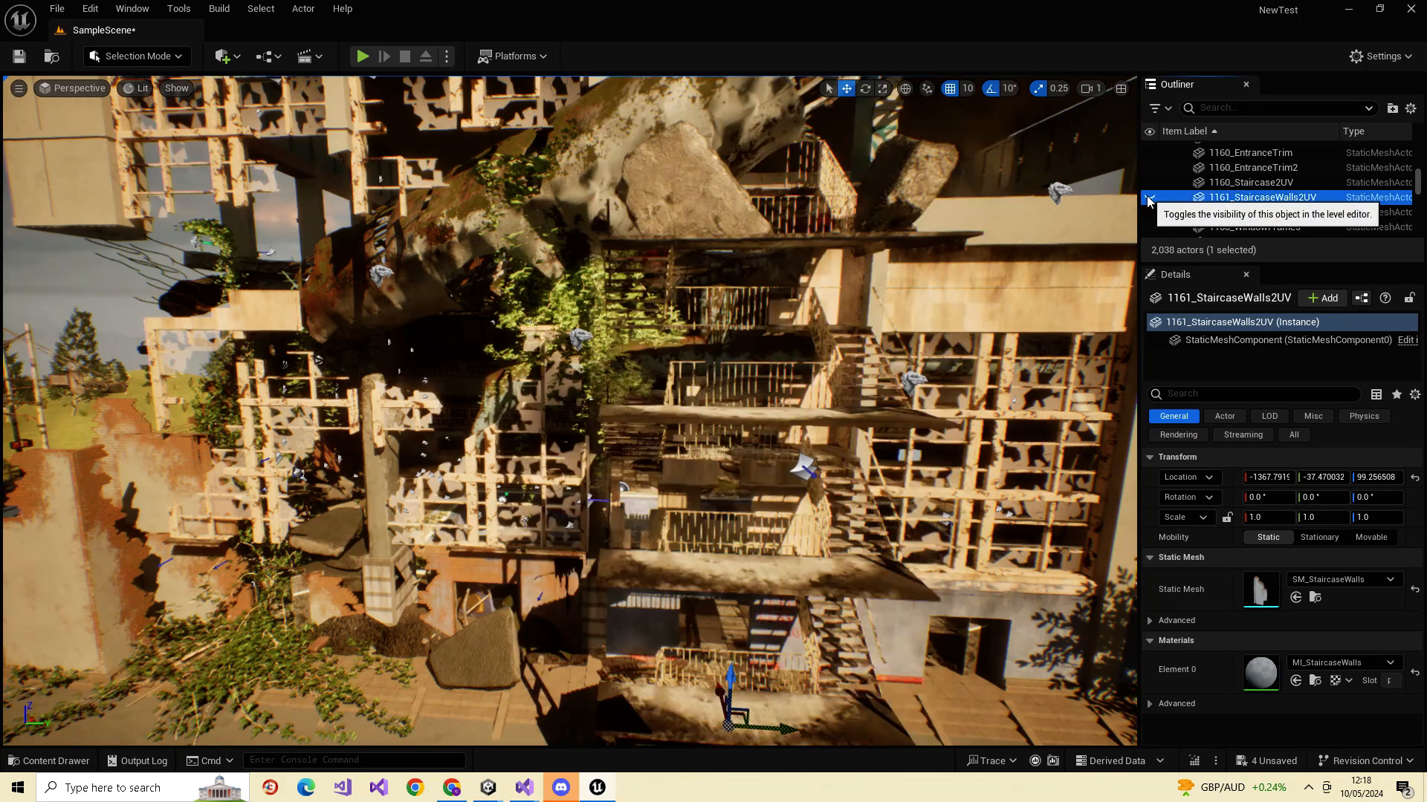
- Hide 1160_Staircase2UV behind the hidden staircase wall and show it again
key("d")
right_click_drag(818, 372, 817, 371)
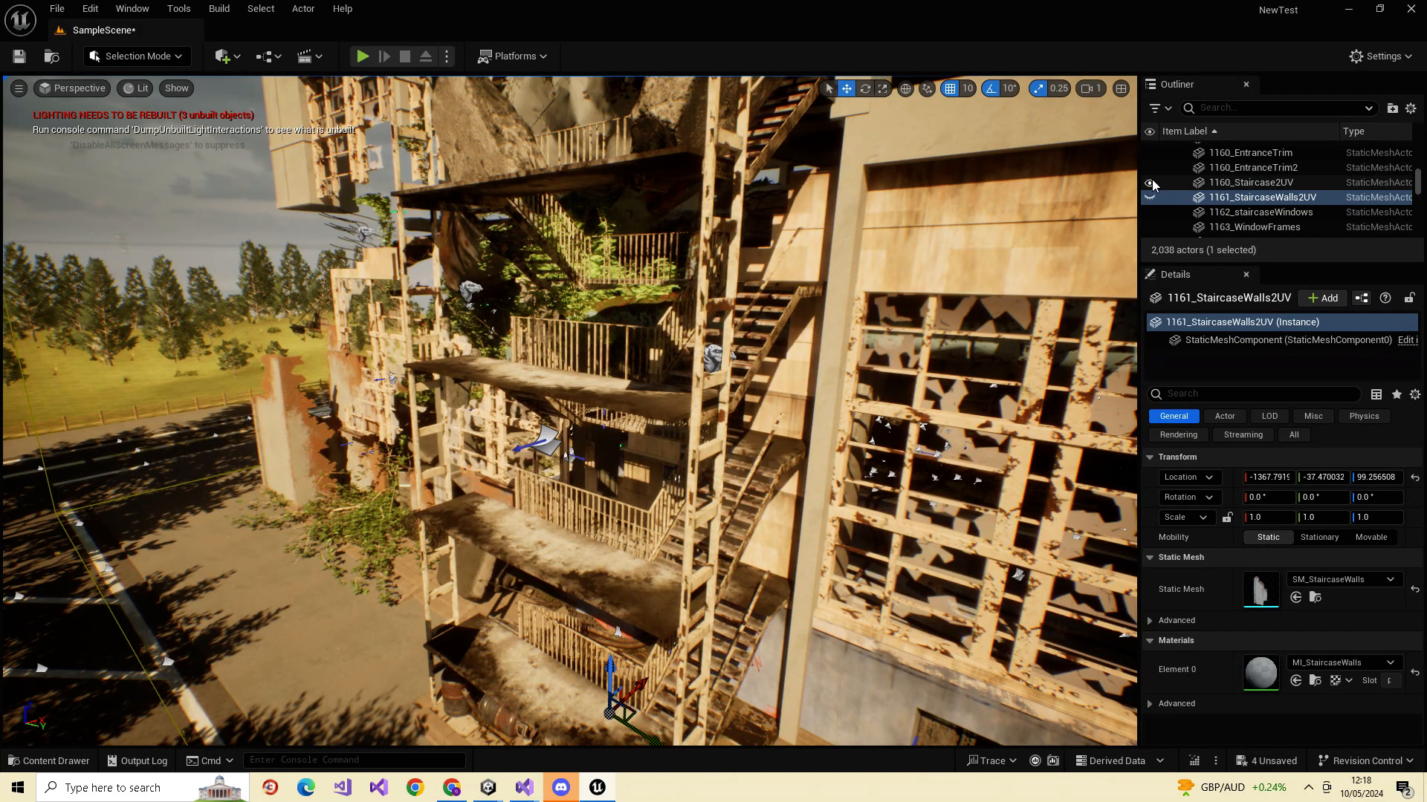
left_click(1150, 183)
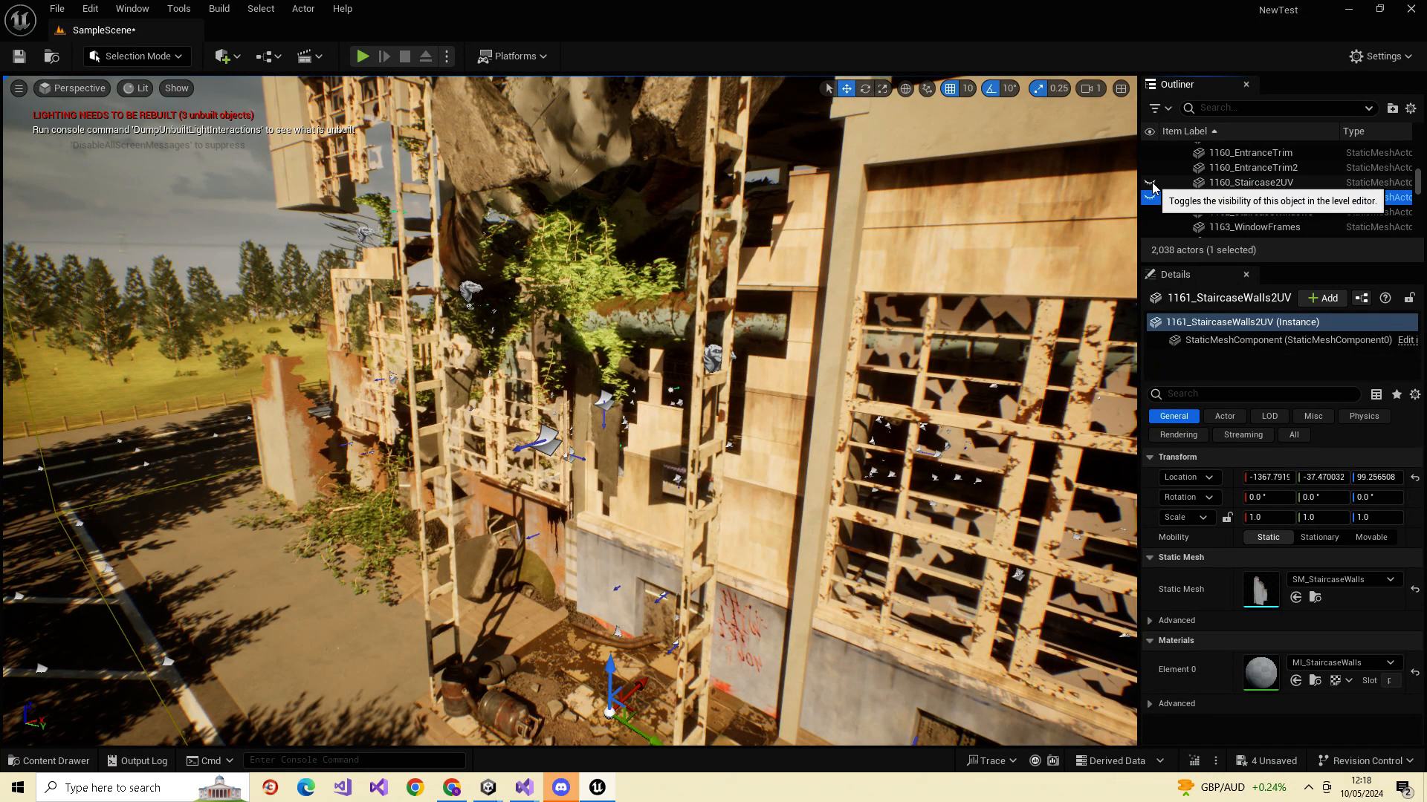
left_click(1151, 182)
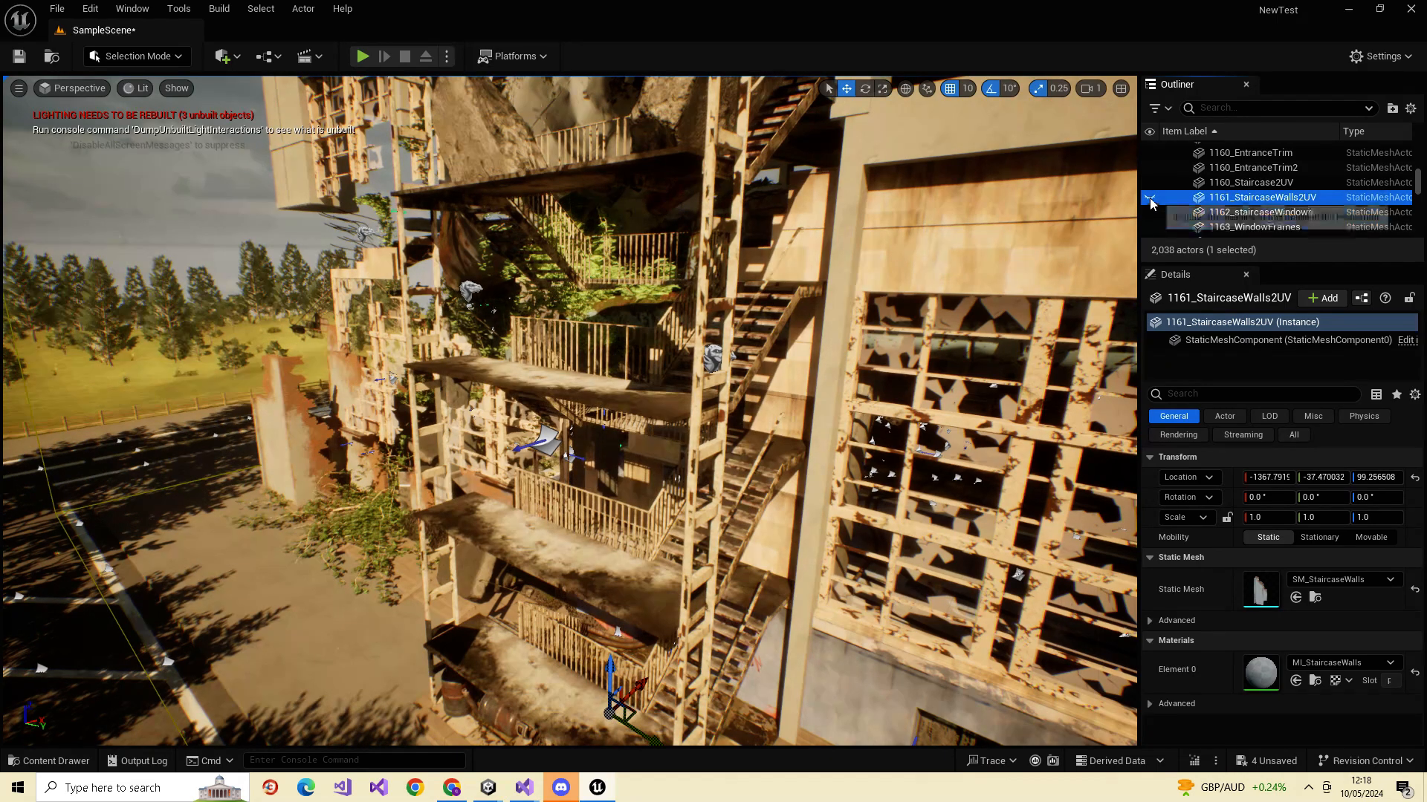
- Make the hidden staircase wall 1161_StaircaseWalls2UV visible again
left_click(1150, 198)
left_click(1150, 198)
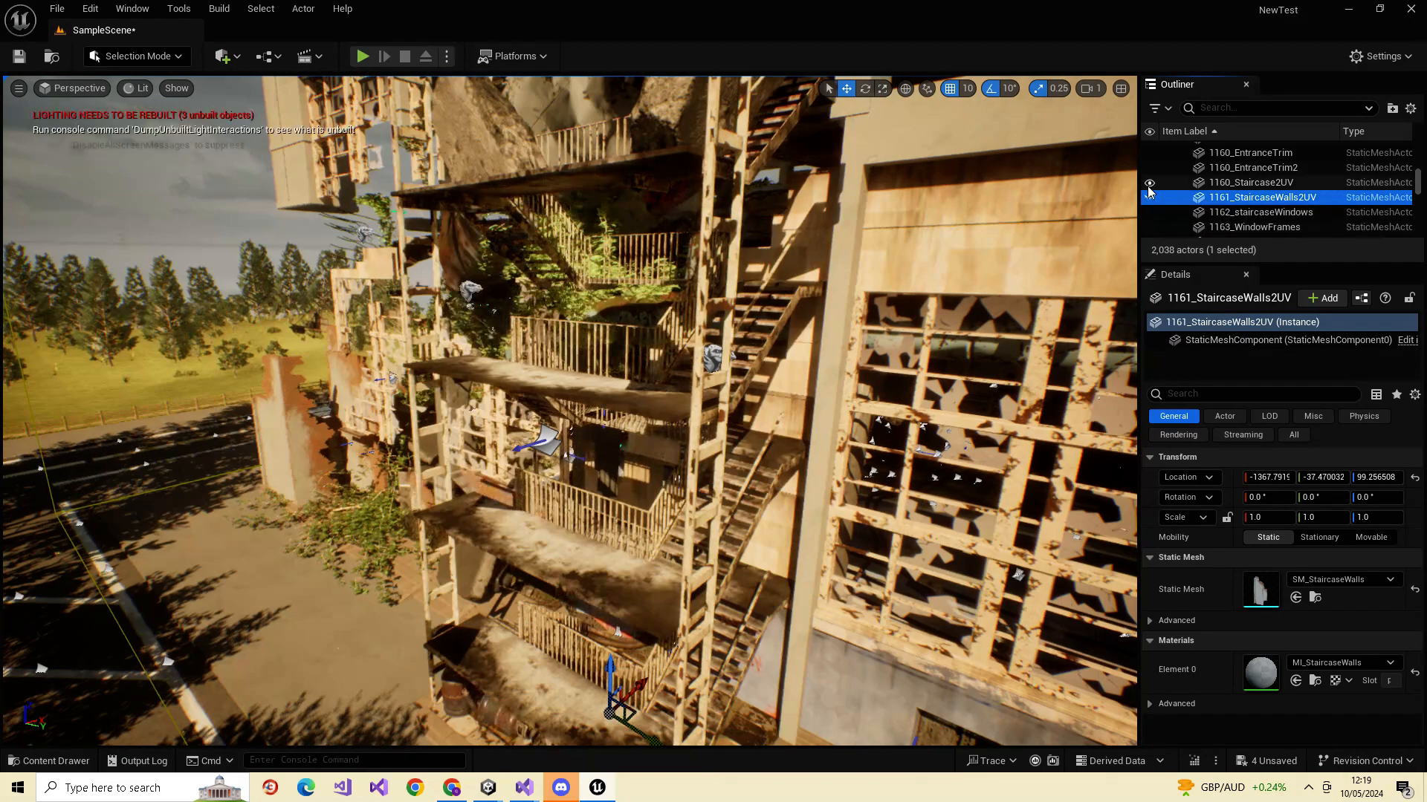
left_click(1150, 198)
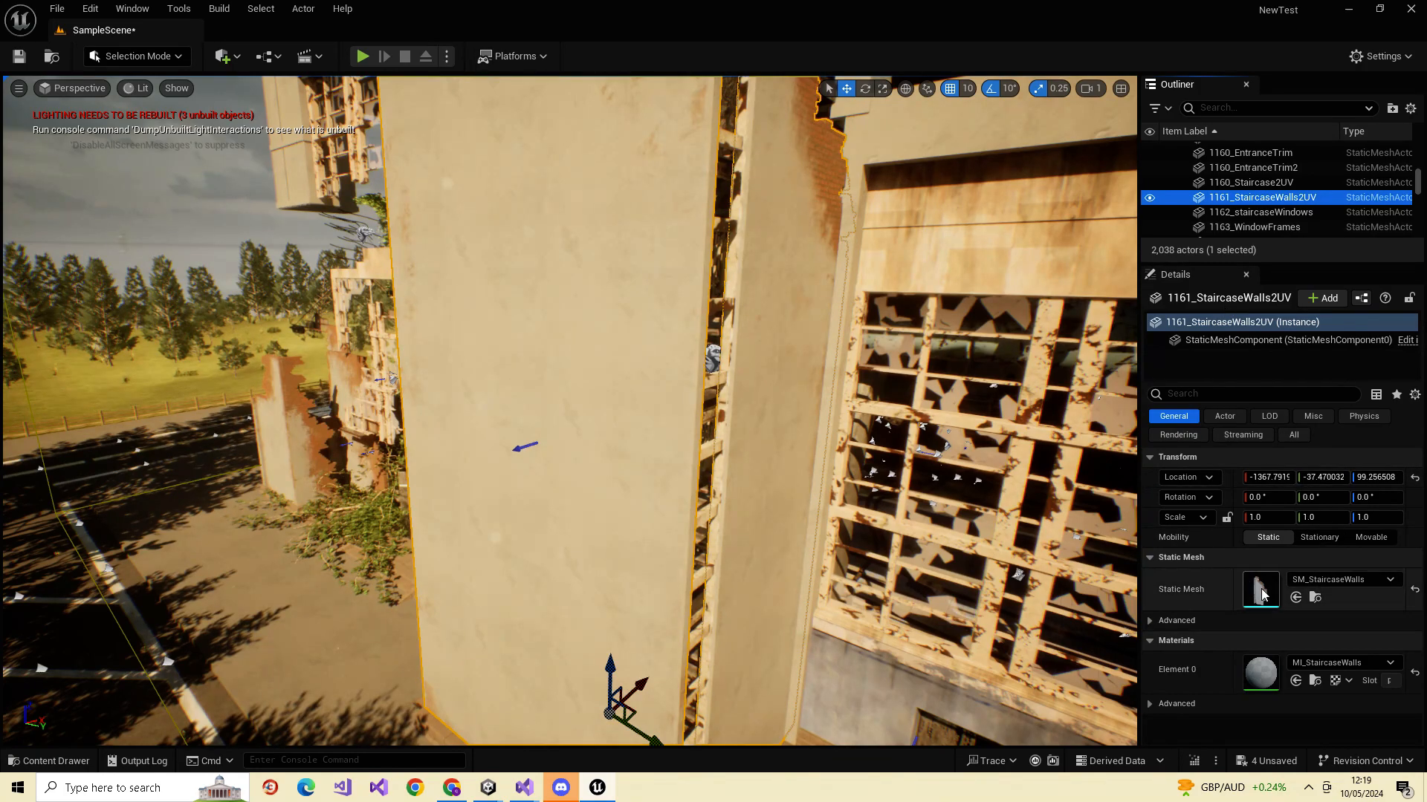
- Select 1160_Staircase2UV, inspect its SM_Staircase mesh in the mesh editor and close the editor
left_click(1251, 183)
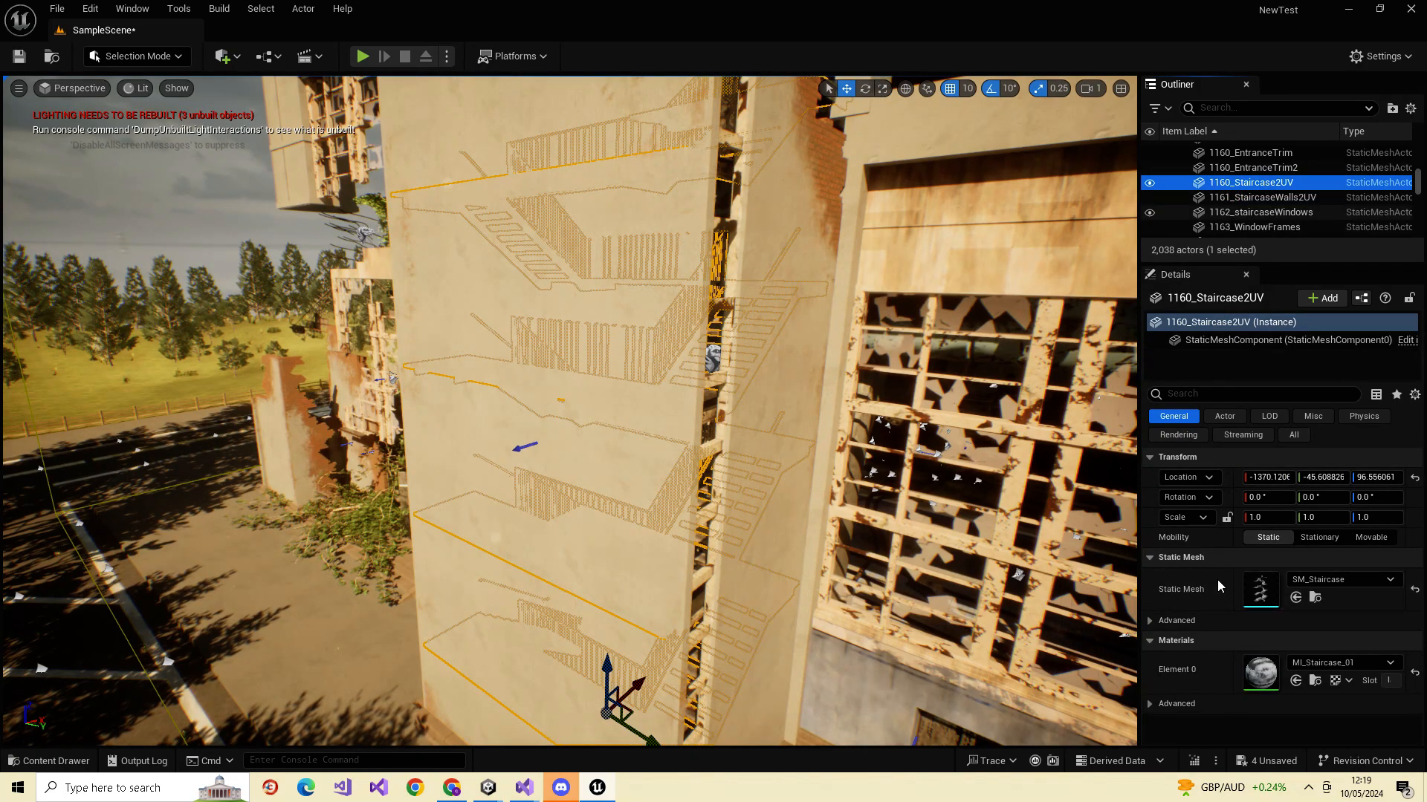
double_click(1264, 596)
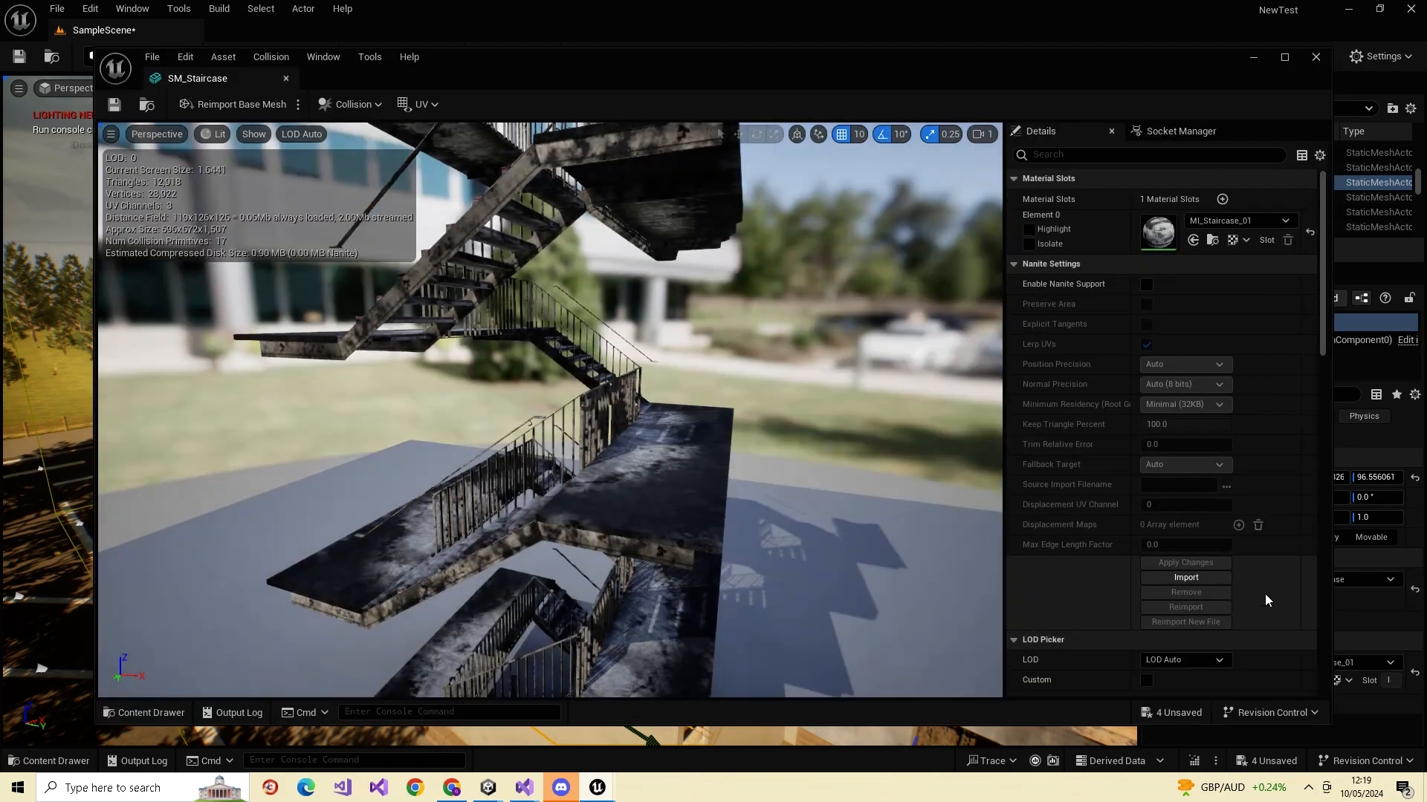
right_click_drag(776, 447, 719, 450)
key("w")
key("w")
key("d")
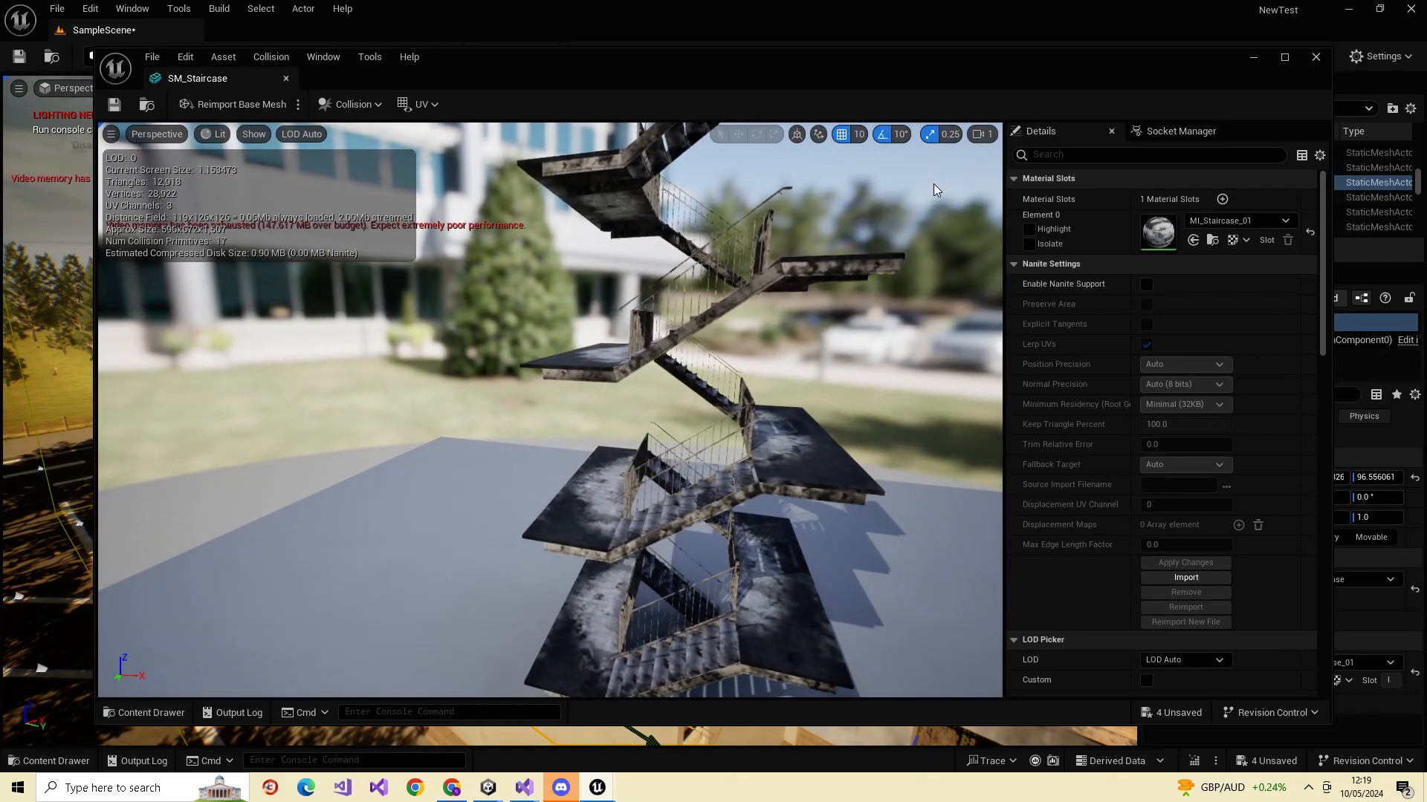
left_click(1315, 56)
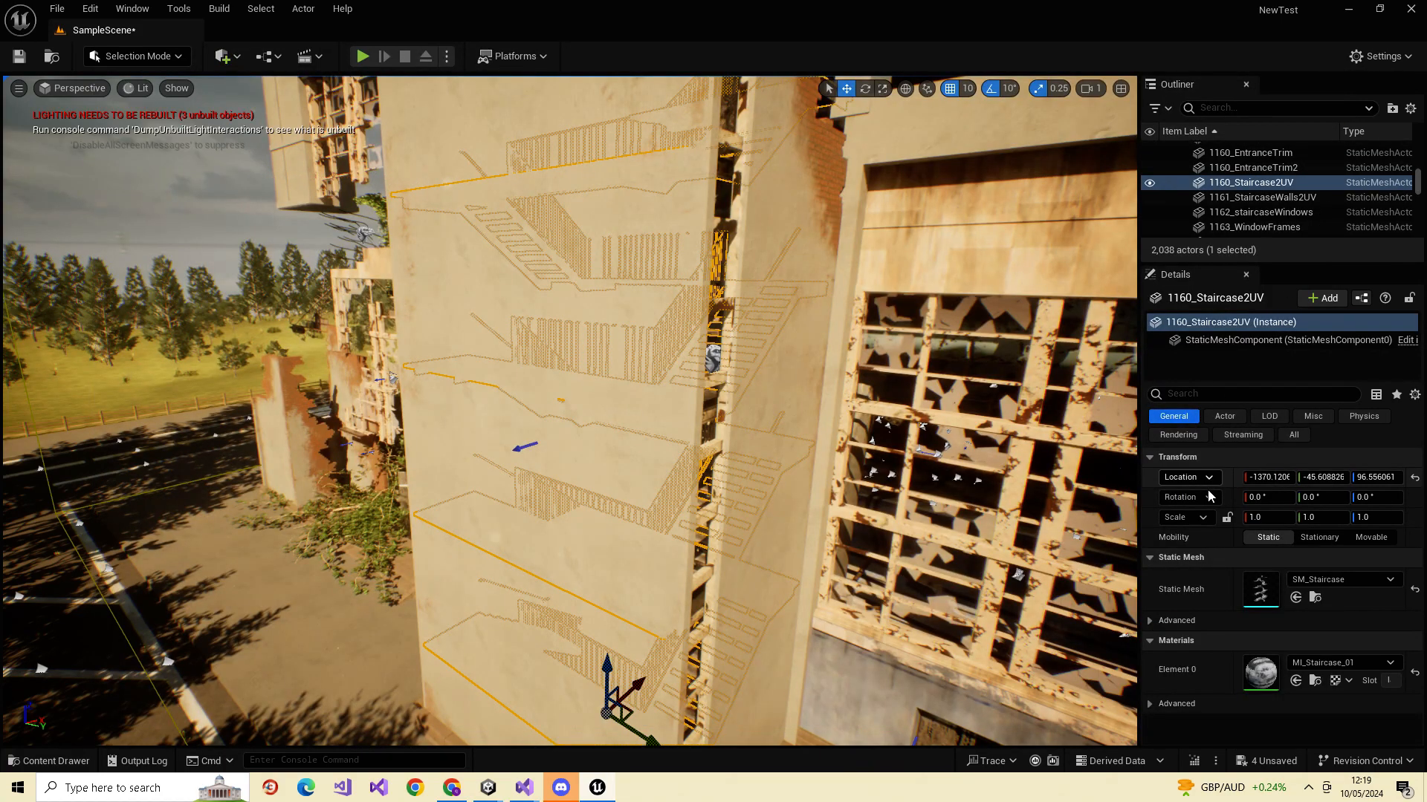
- Open the SM_StaircaseWalls mesh of 1161_StaircaseWalls2UV, enable Nanite support and close the editor, applying the changes
left_click(653, 376)
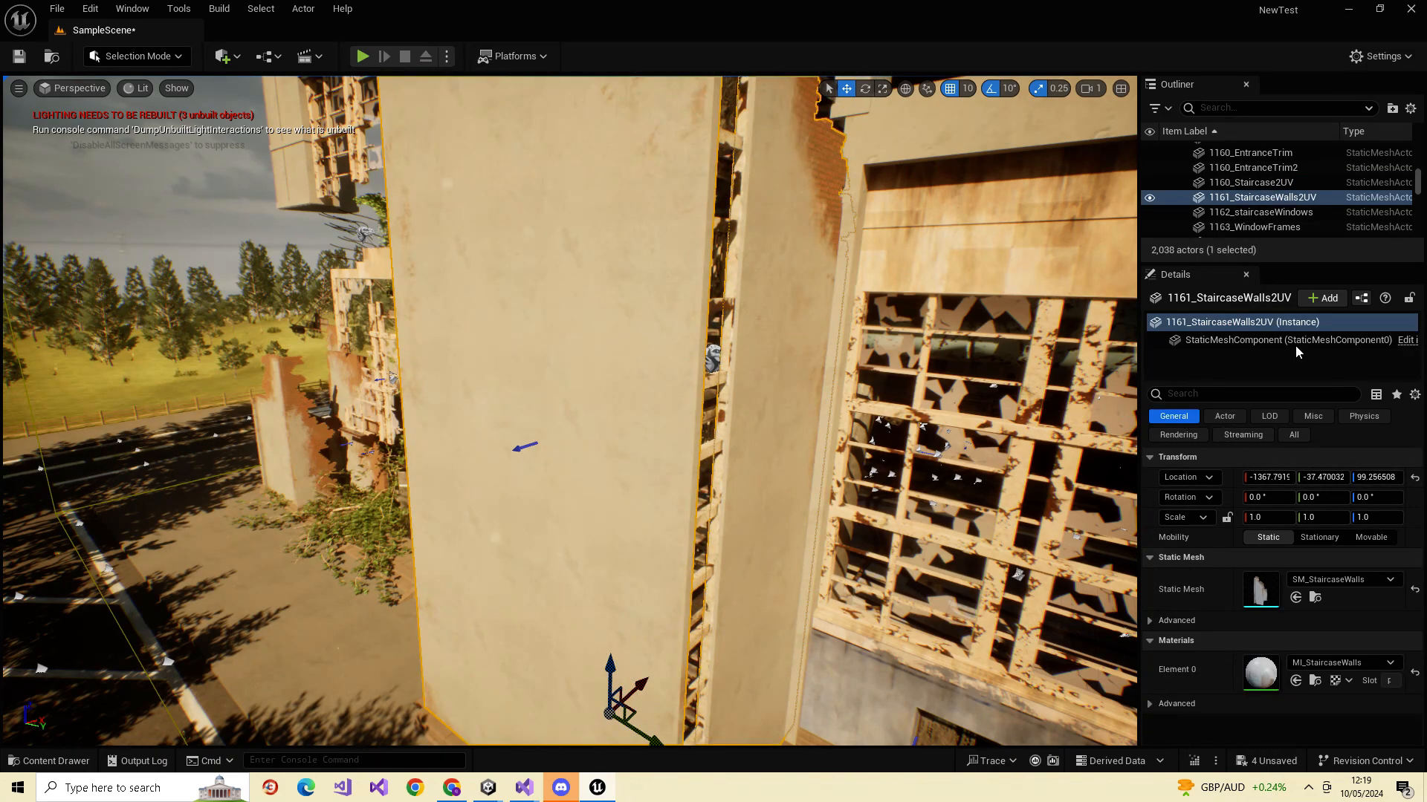
double_click(1262, 591)
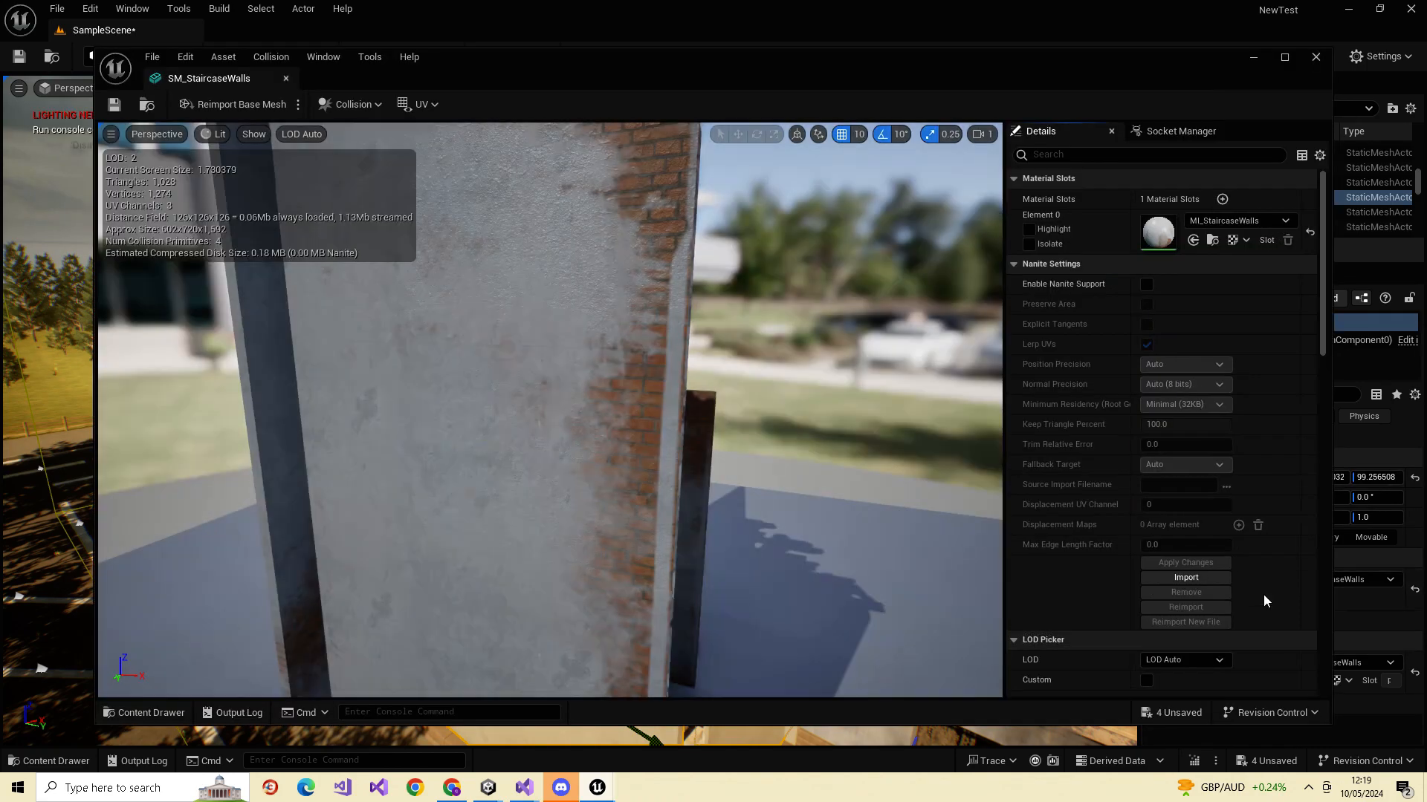
left_click(1147, 285)
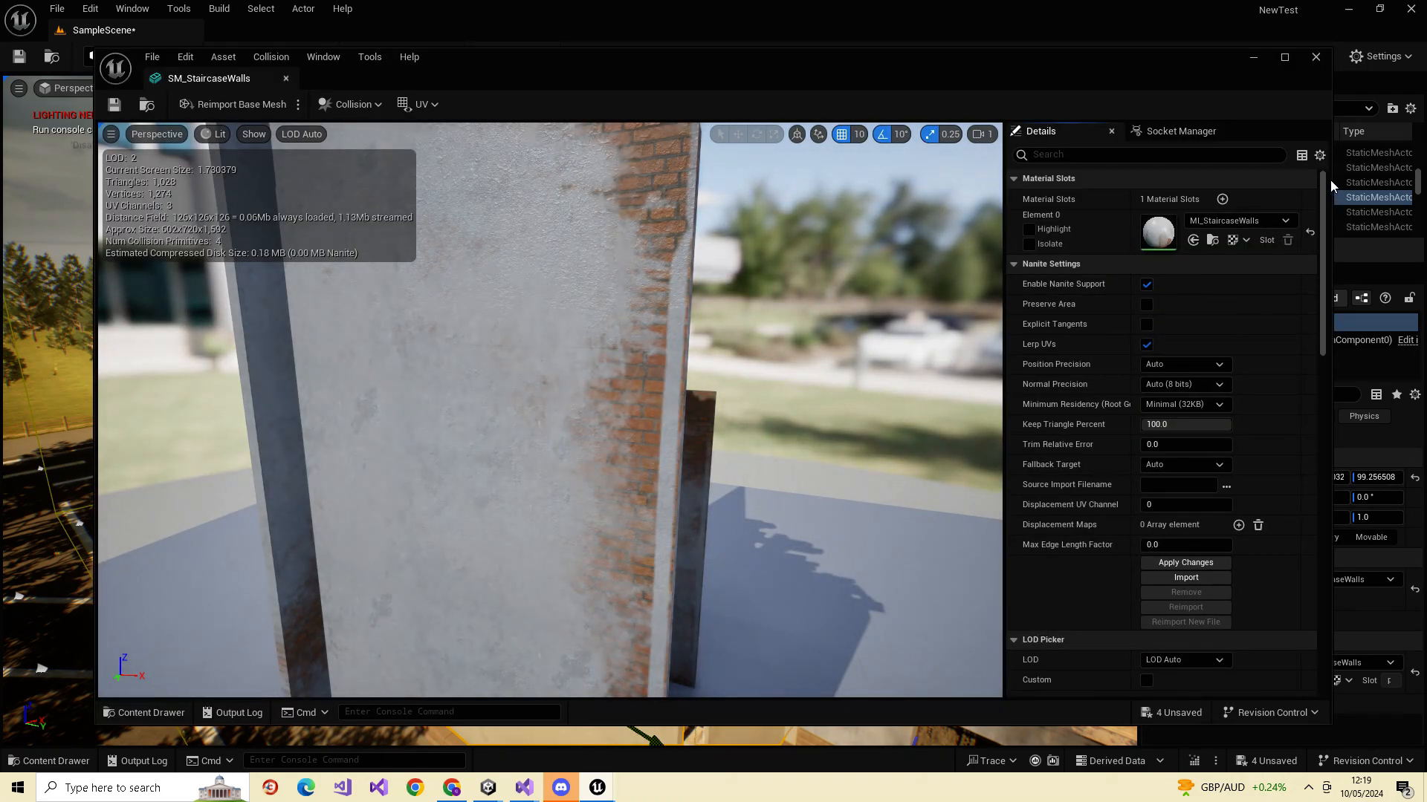
left_click(1317, 57)
left_click(723, 427)
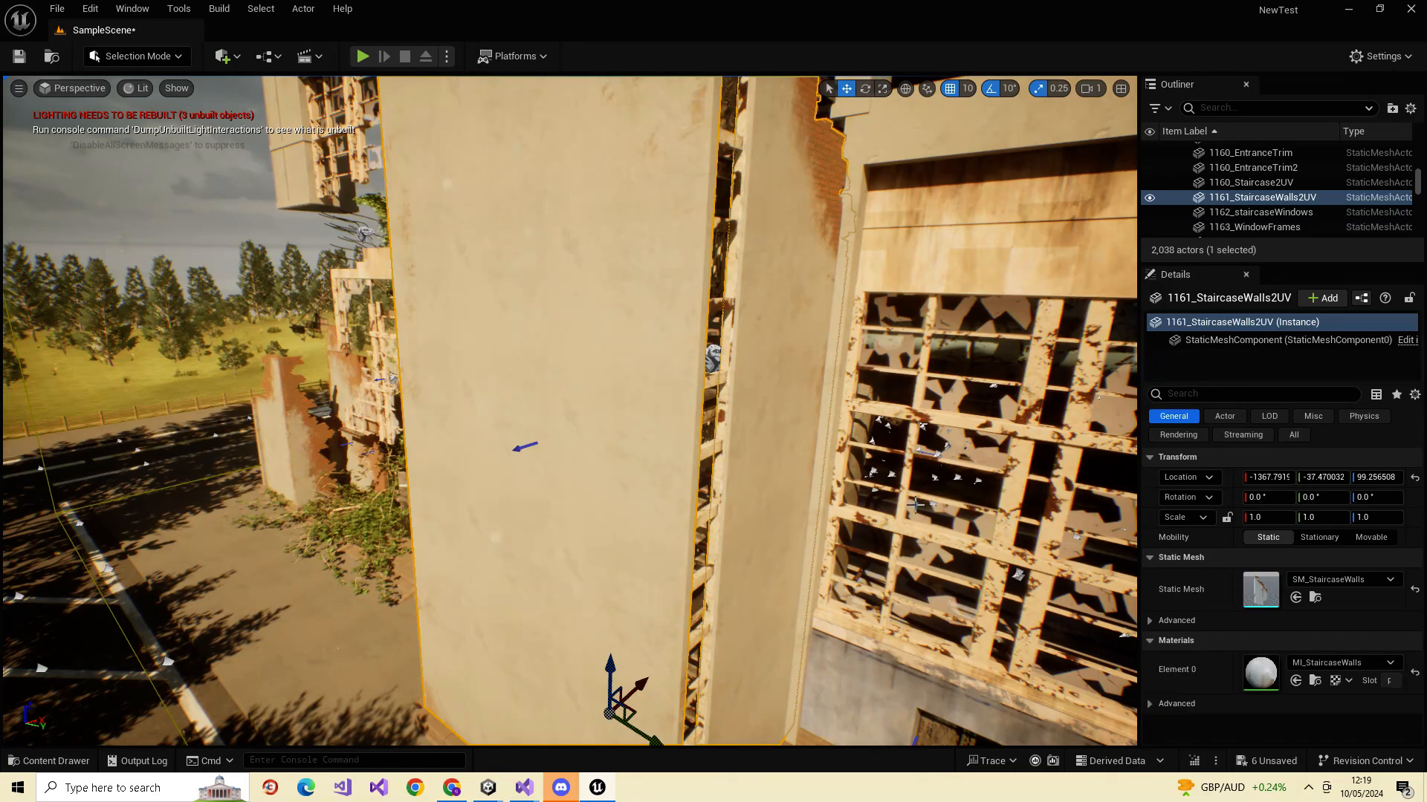
- Examine how the Nanite-enabled staircase wall renders from several angles and distances
right_click_drag(930, 542, 980, 565)
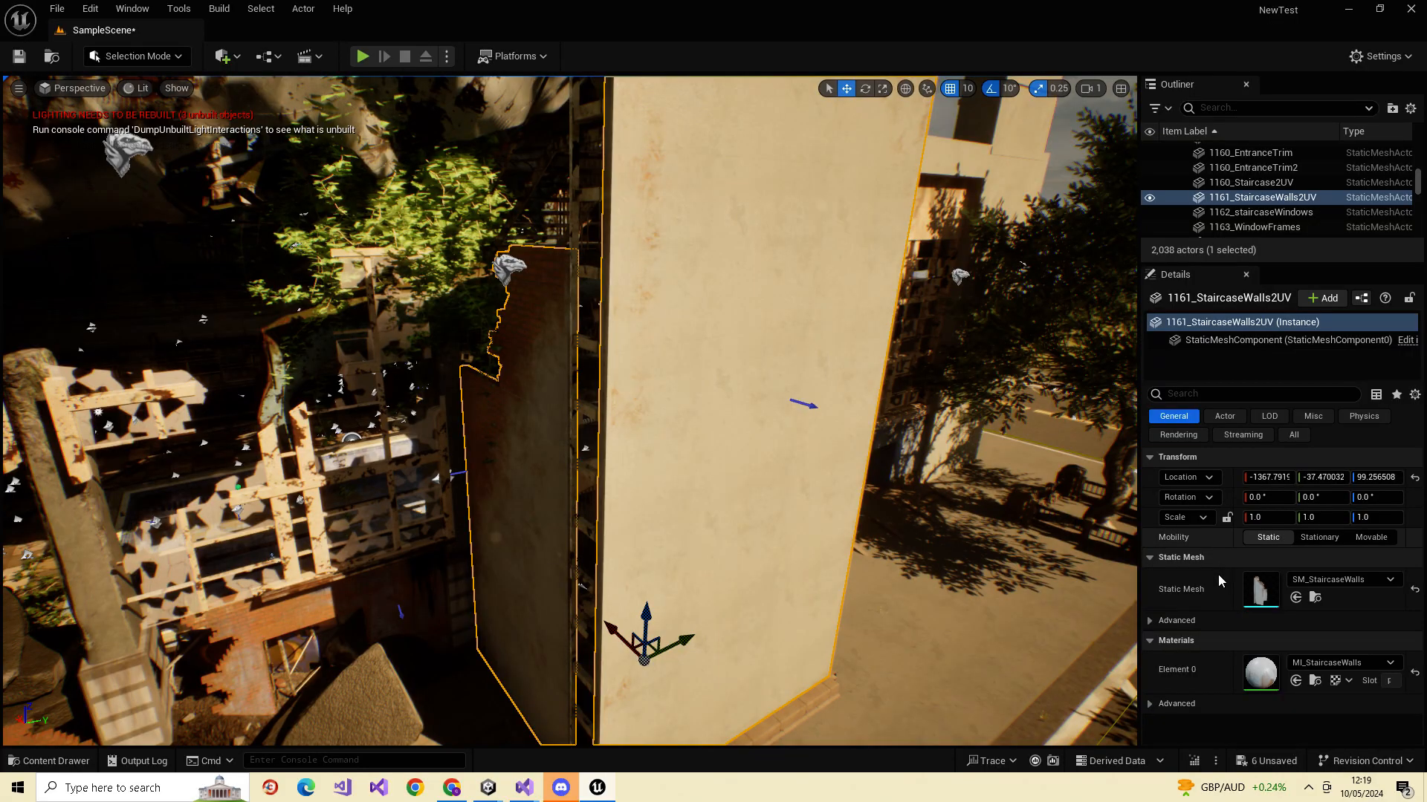
key("s")
right_click_drag(802, 505, 621, 420)
key("d")
key("w")
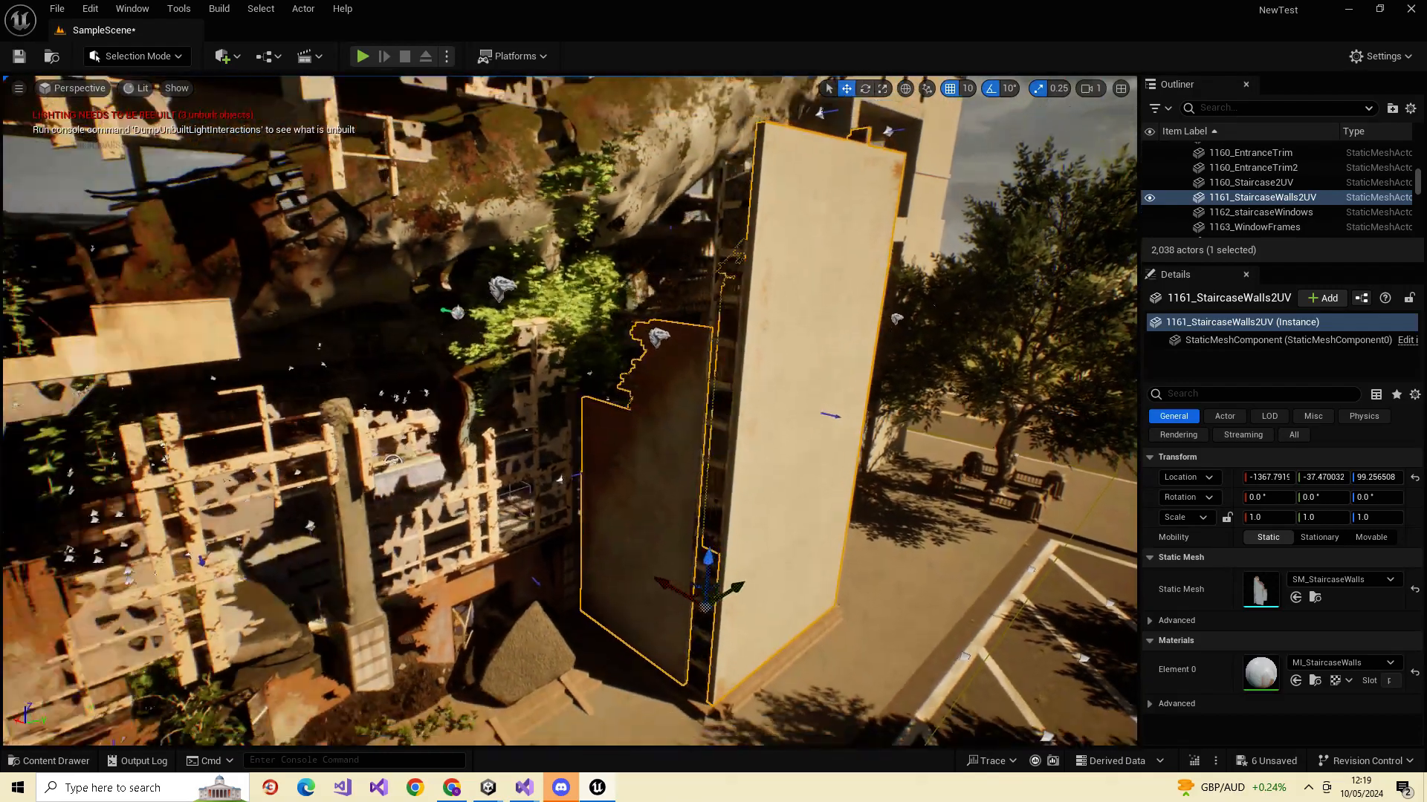
right_click_drag(621, 420, 606, 417)
key("s")
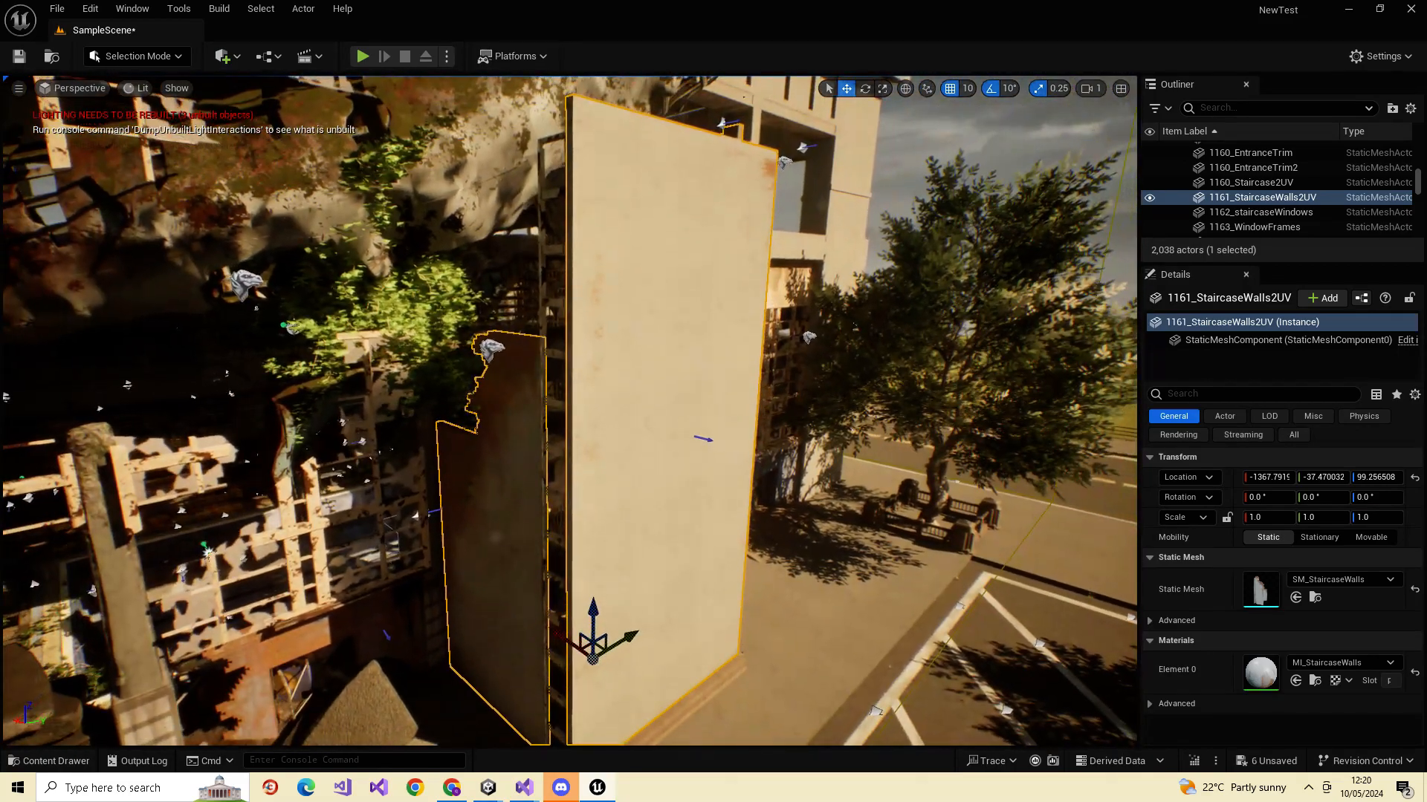
right_click_drag(423, 545, 423, 545)
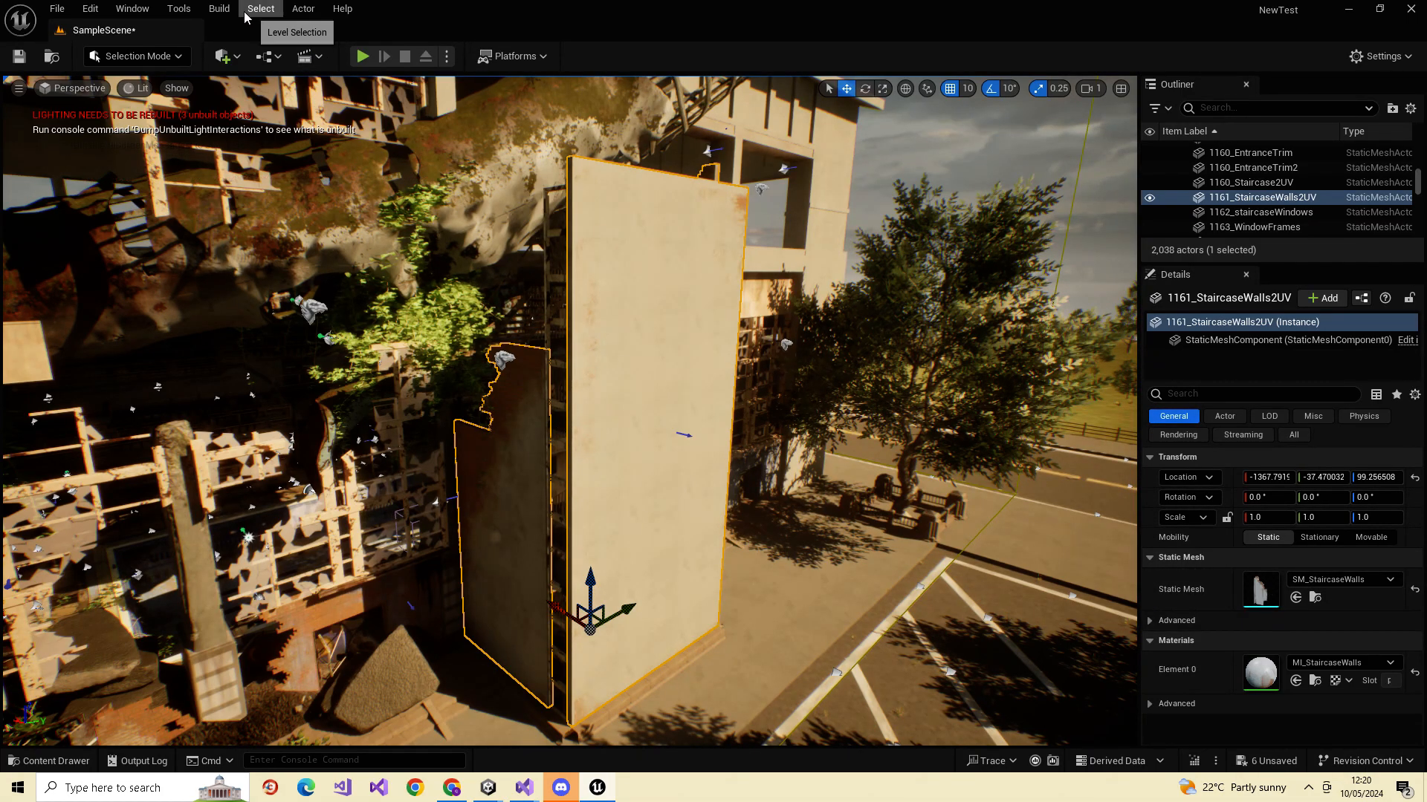
- Start a lighting-only build of the level
left_click(219, 9)
left_click(219, 8)
left_click(300, 134)
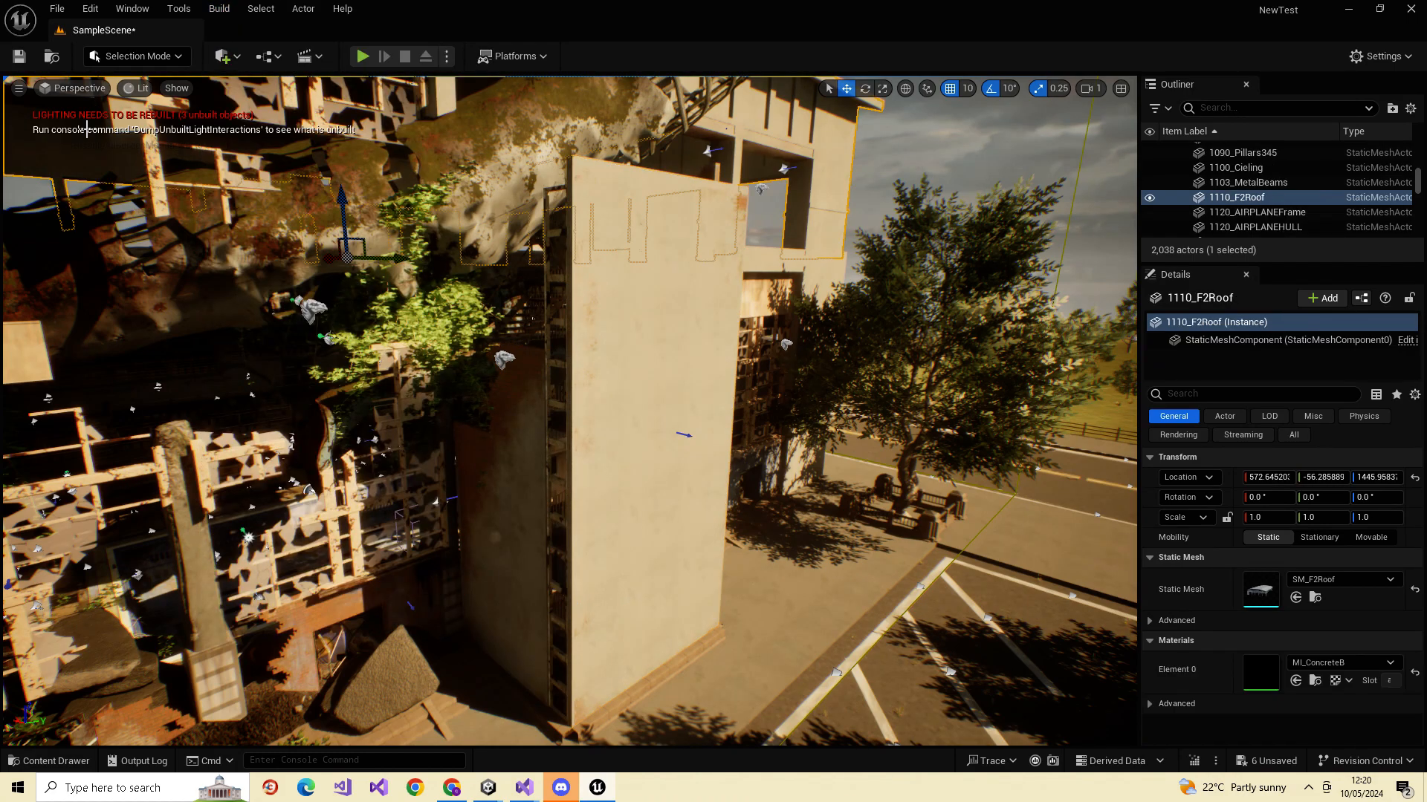
left_click(219, 8)
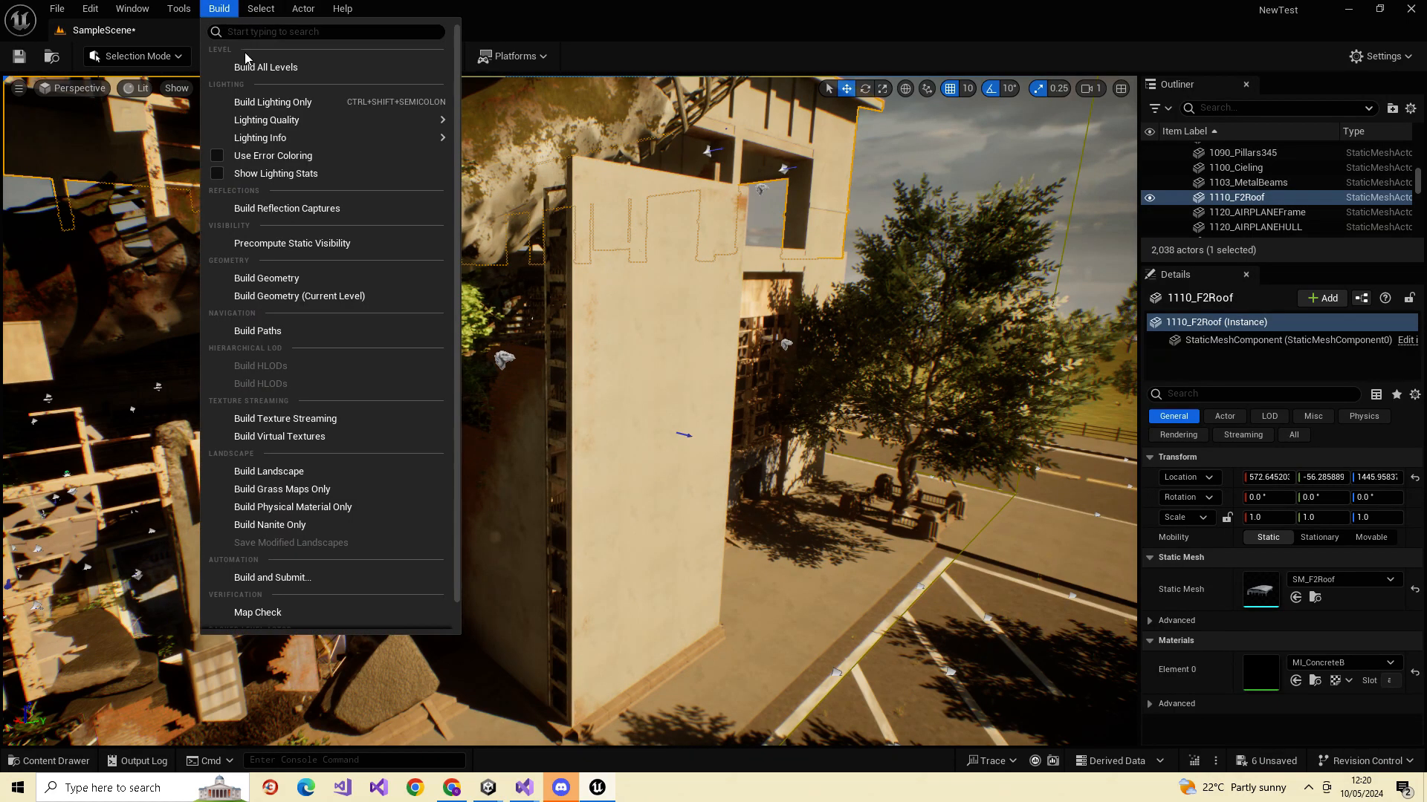
left_click(291, 105)
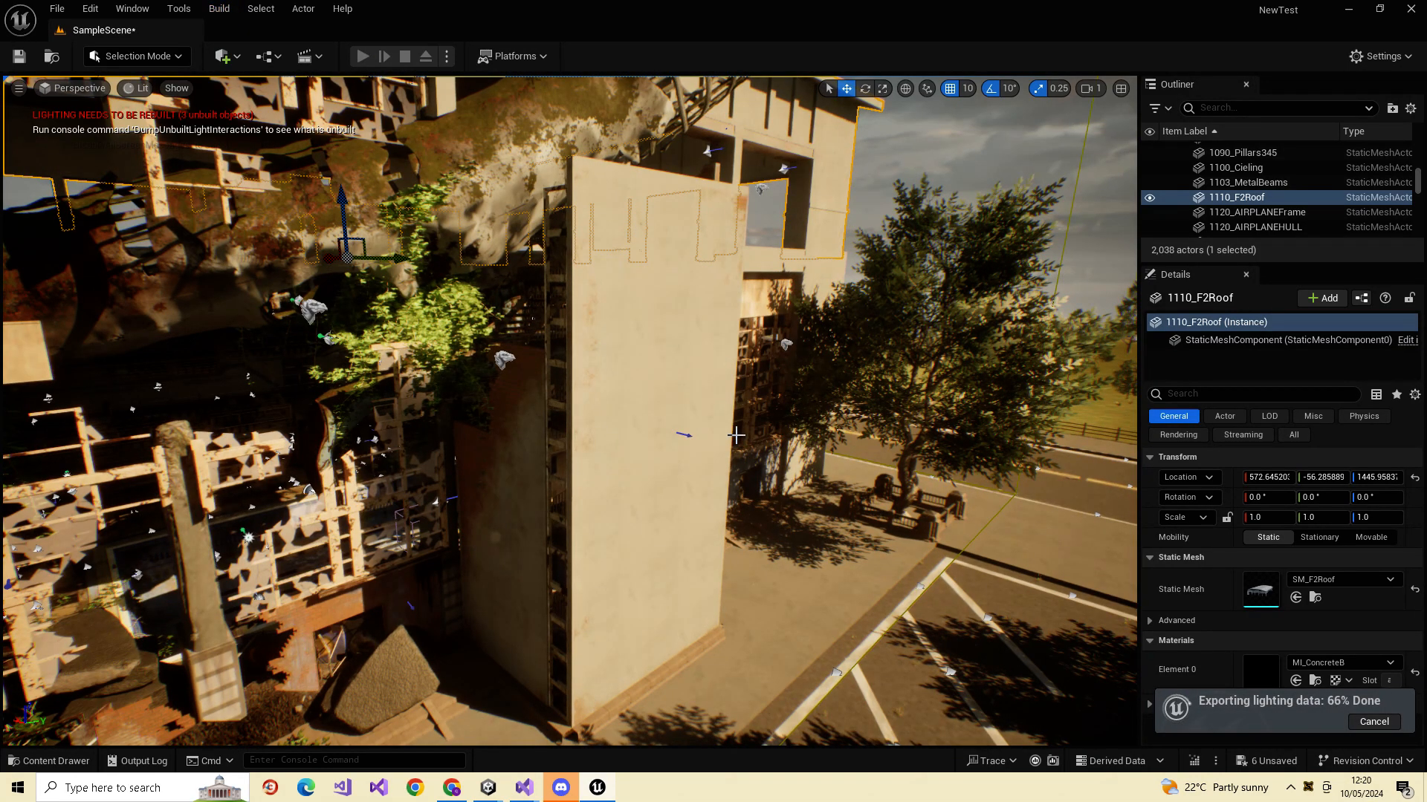
- Try to trigger another lighting-only build and cancel the lighting build in progress
left_click_drag(736, 436, 435, 116)
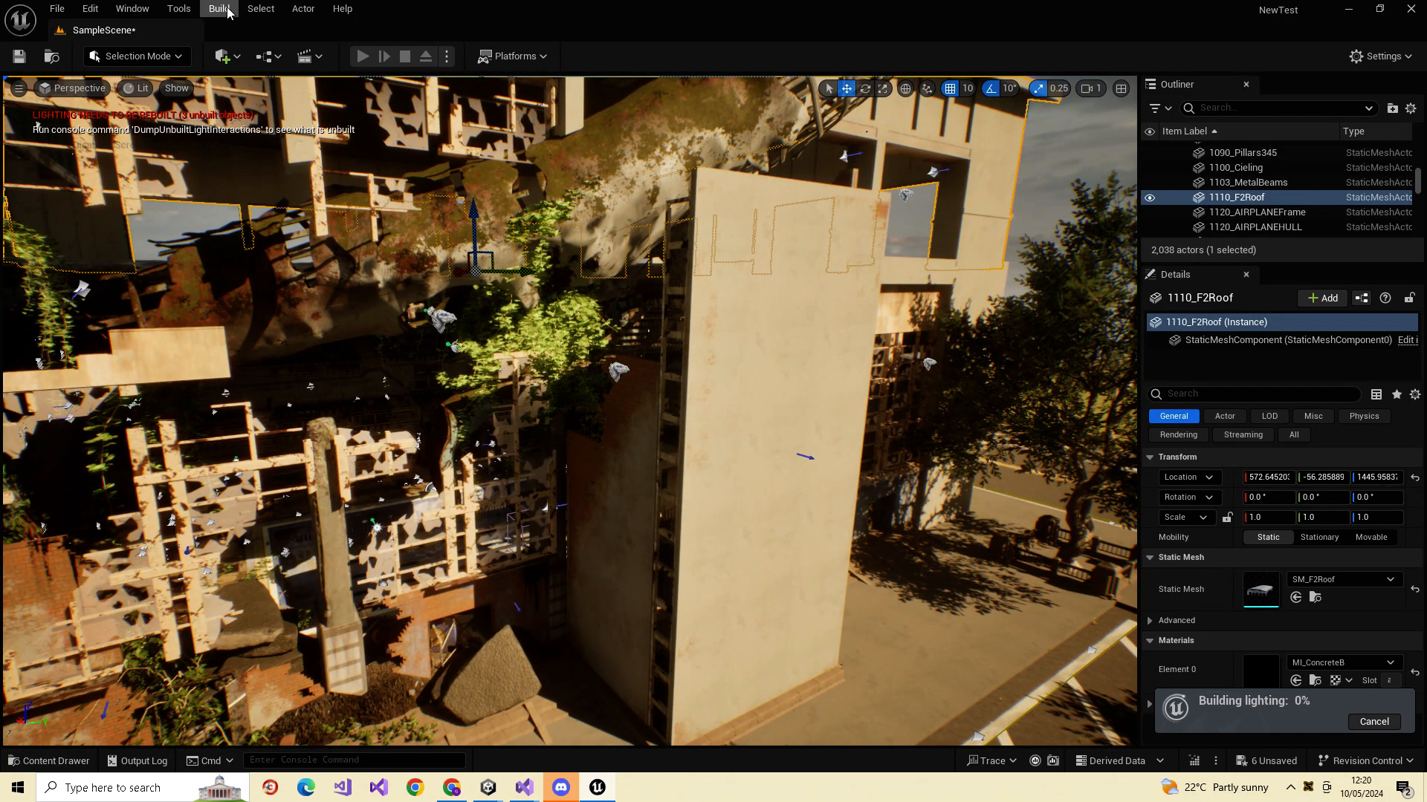
left_click(219, 8)
left_click(275, 102)
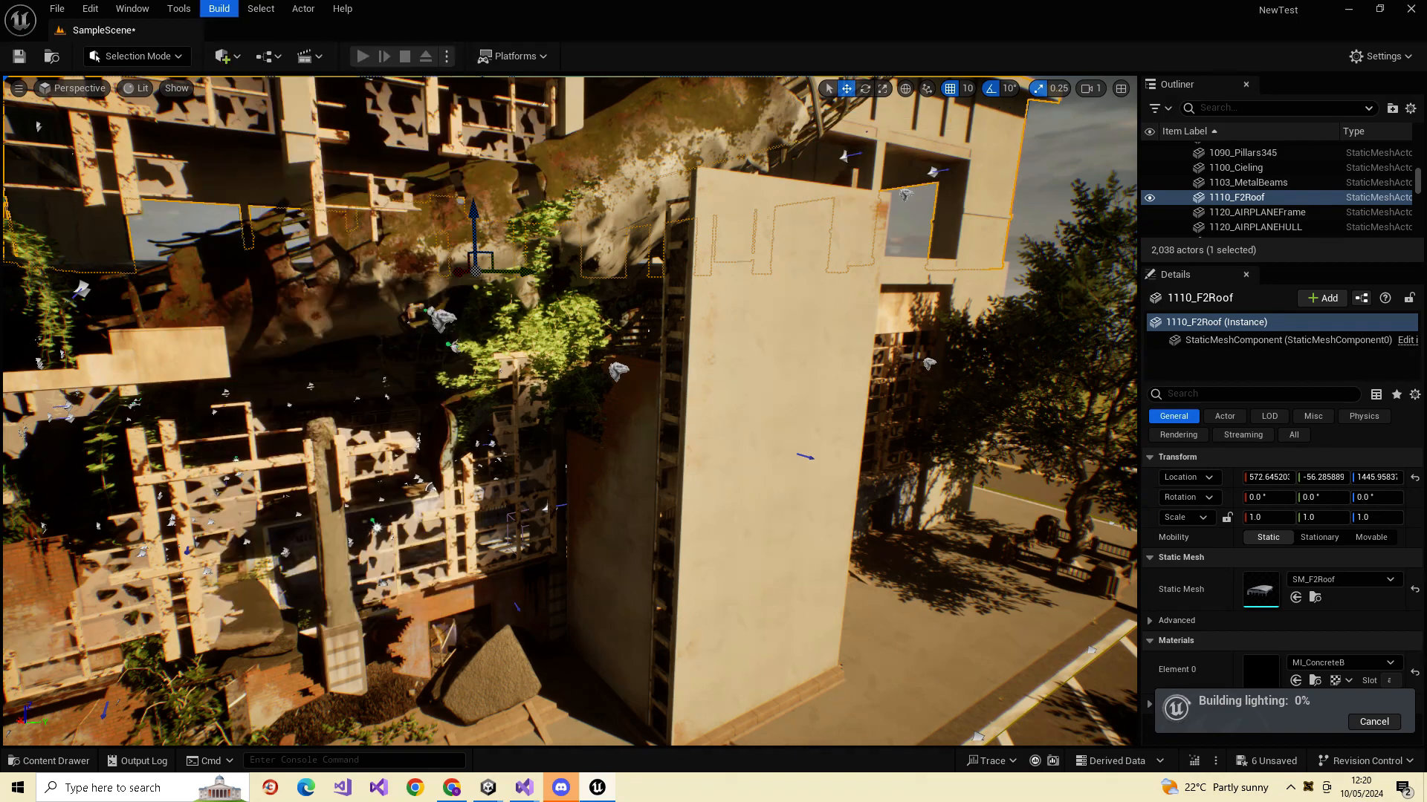
left_click(219, 8)
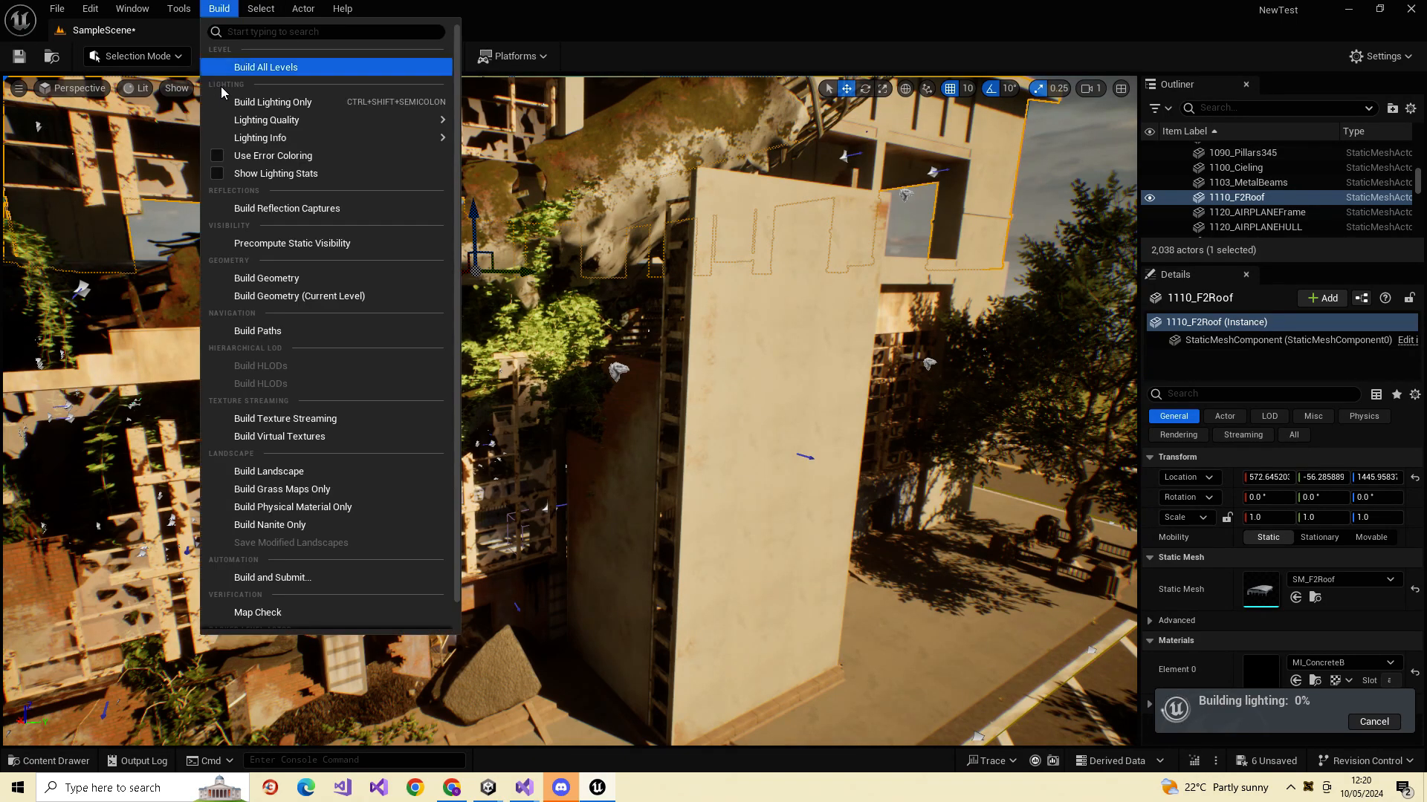
left_click(315, 100)
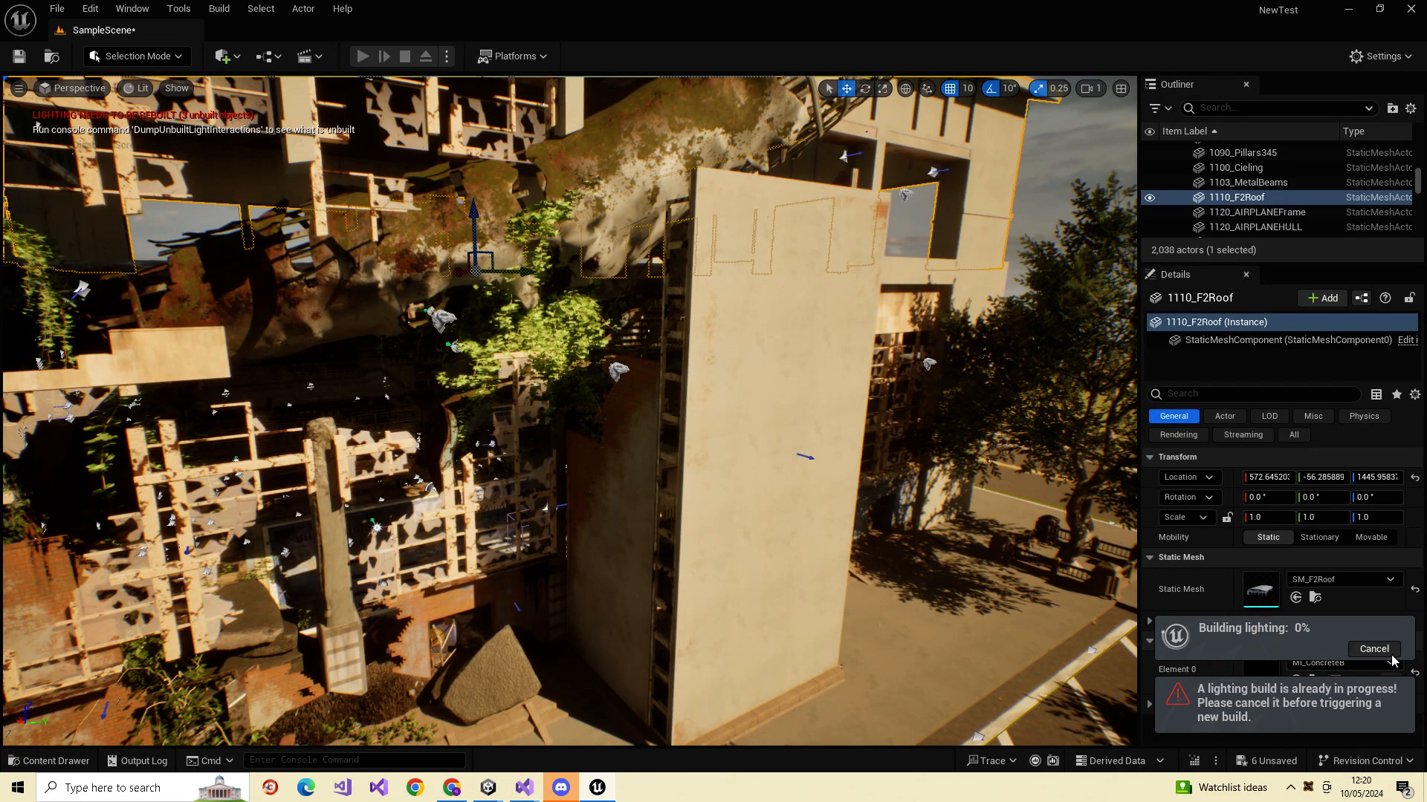
left_click(1331, 630)
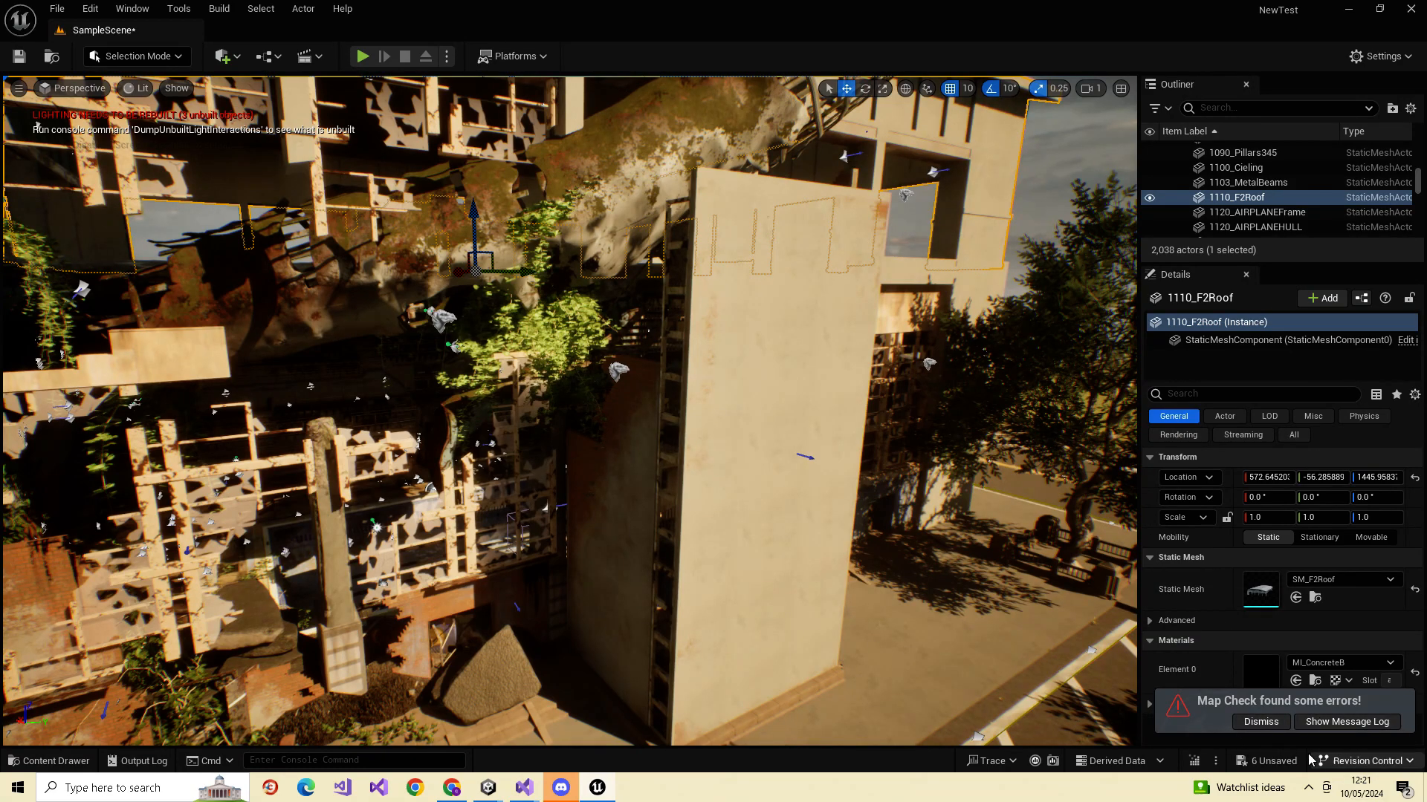
- Open the Map Check message log, clear its entries and close the log
left_click(1345, 721)
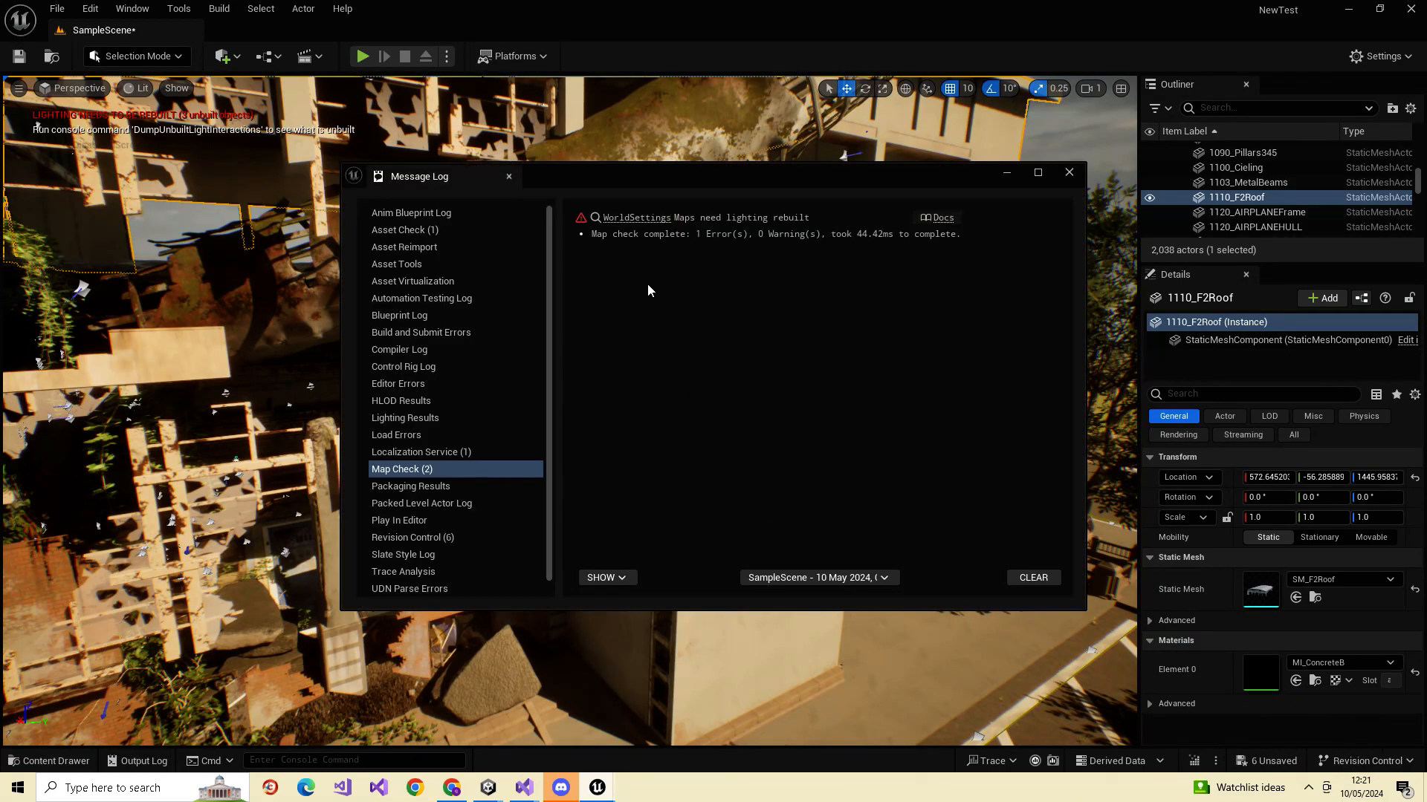
left_click(681, 235)
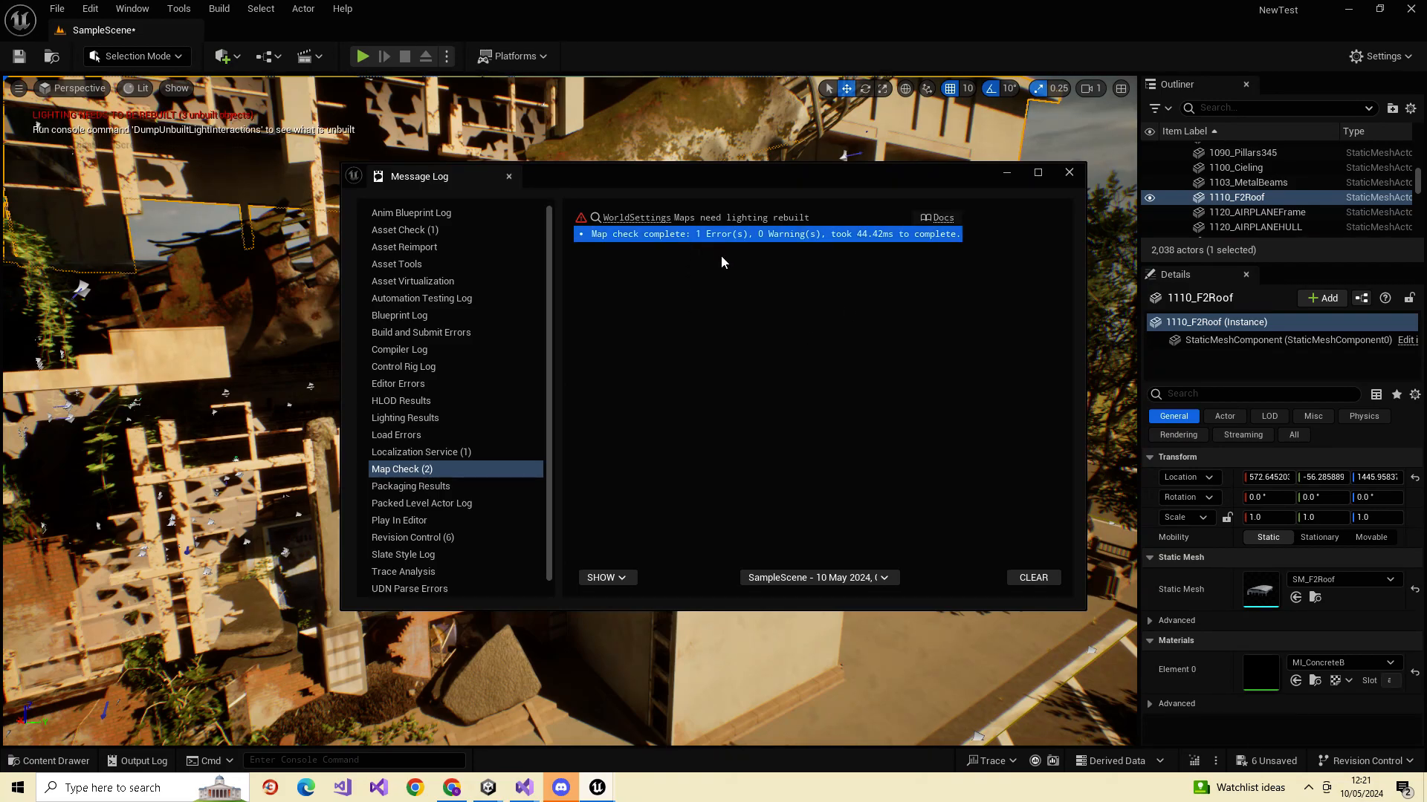
left_click(1045, 583)
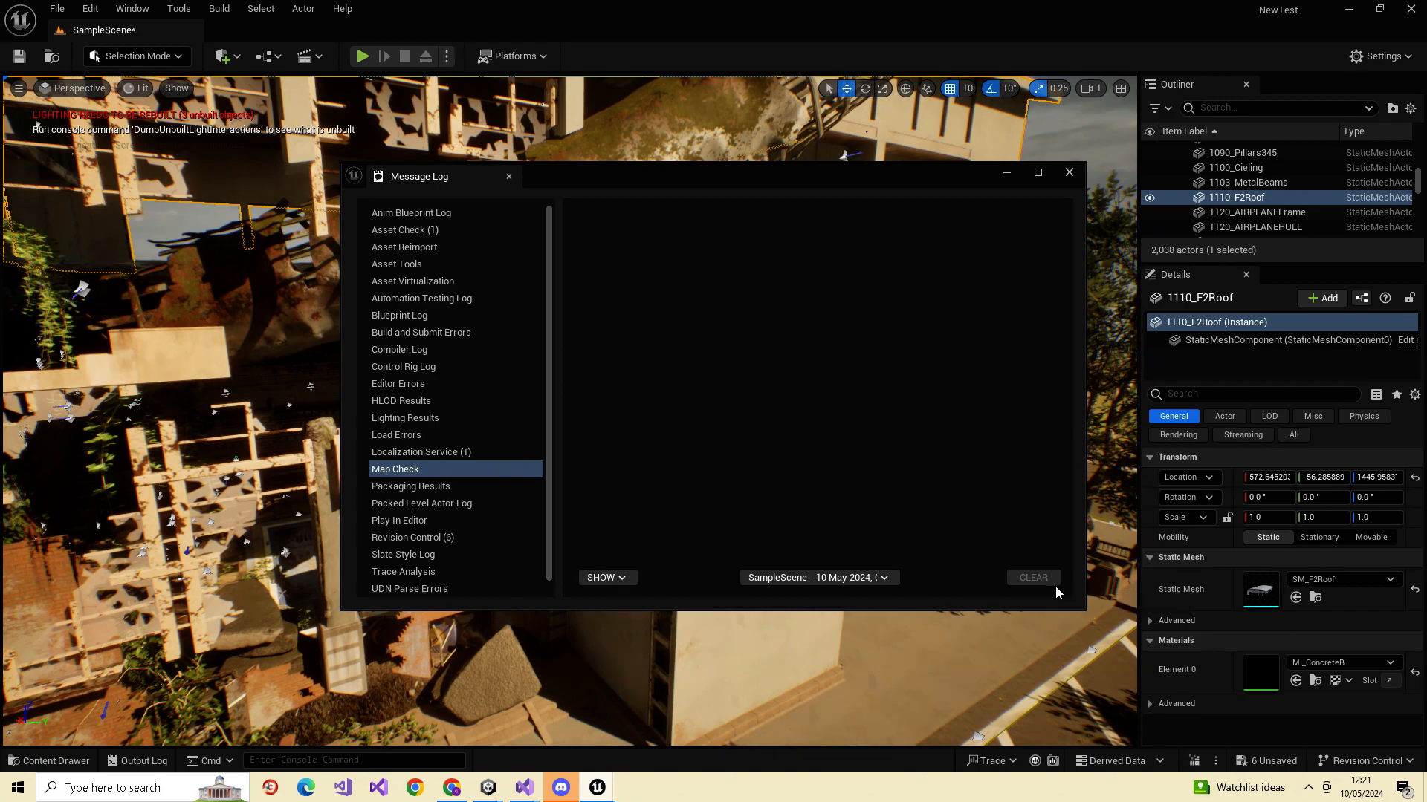
left_click(1070, 173)
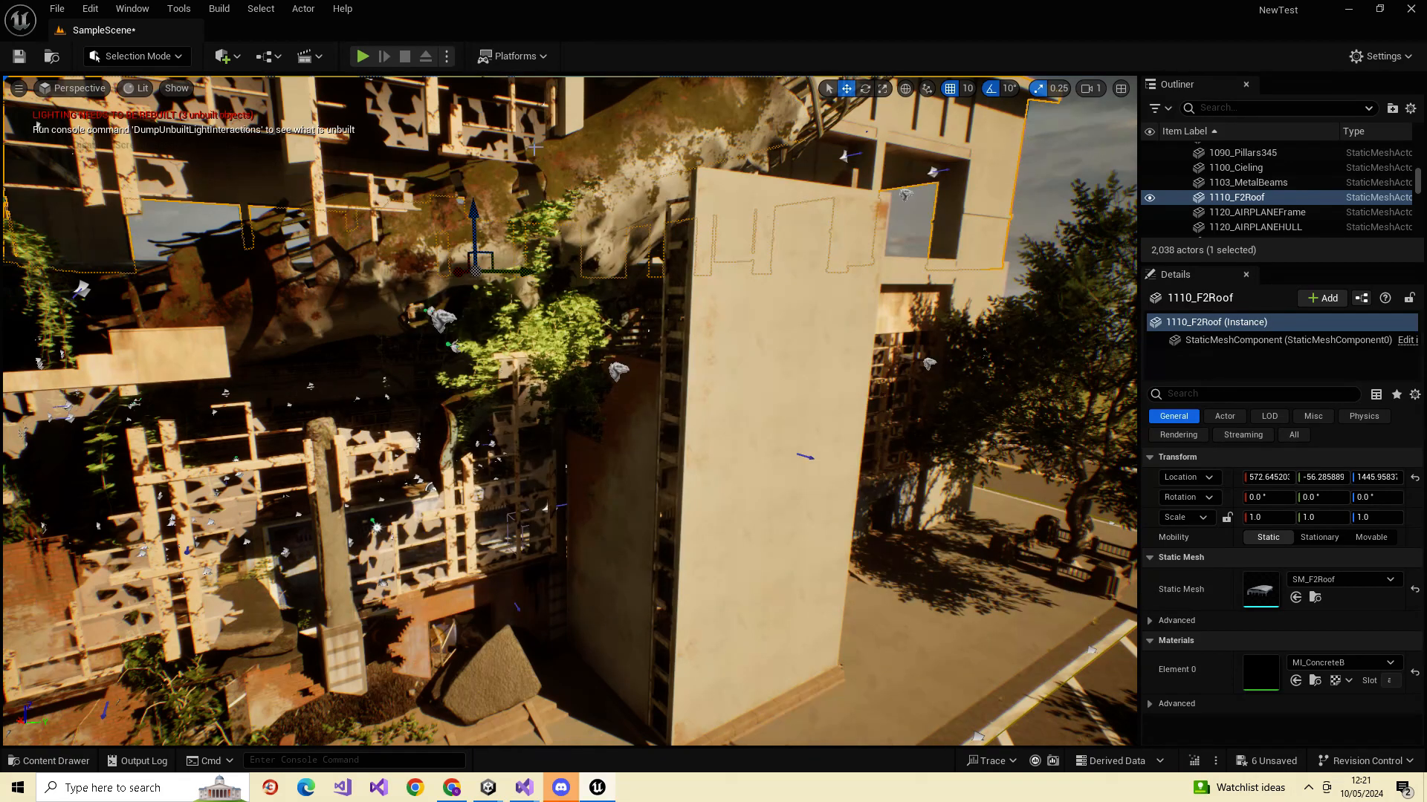
- Restart the lighting-only build for the level
left_click(220, 9)
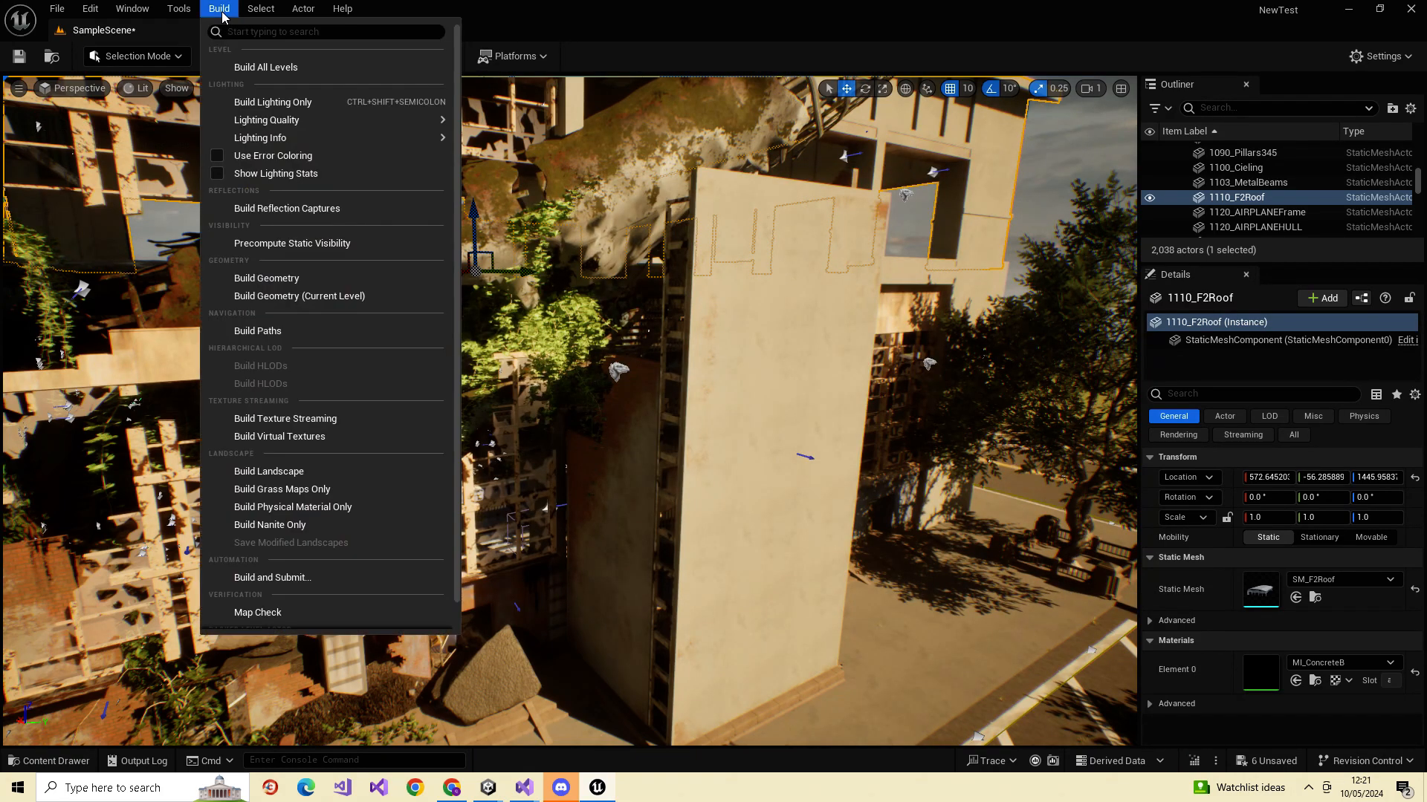
left_click(284, 102)
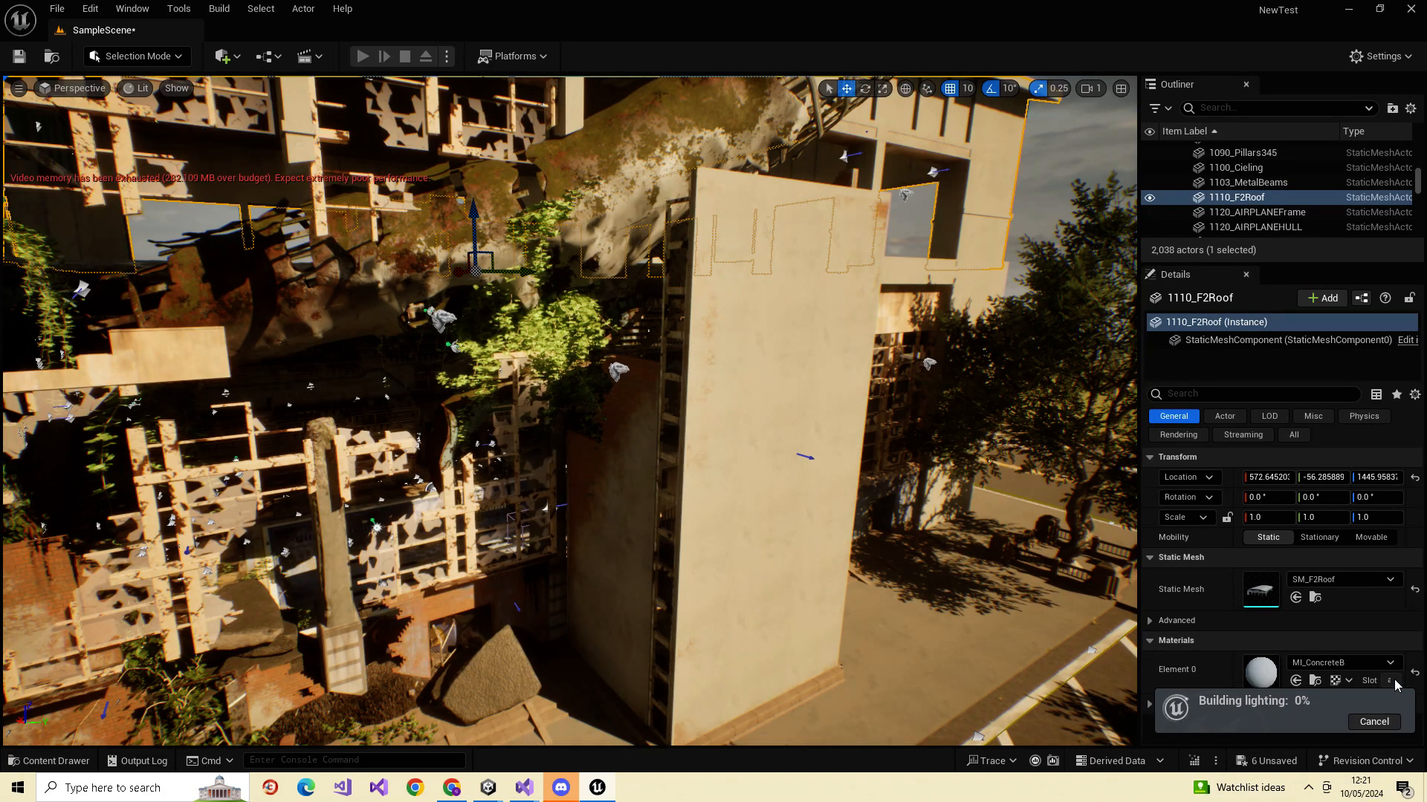
- Examine the building's exterior and staircase wall from the car park while the lighting builds
right_click_drag(668, 484, 424, 477)
key("d")
key("s")
key("w")
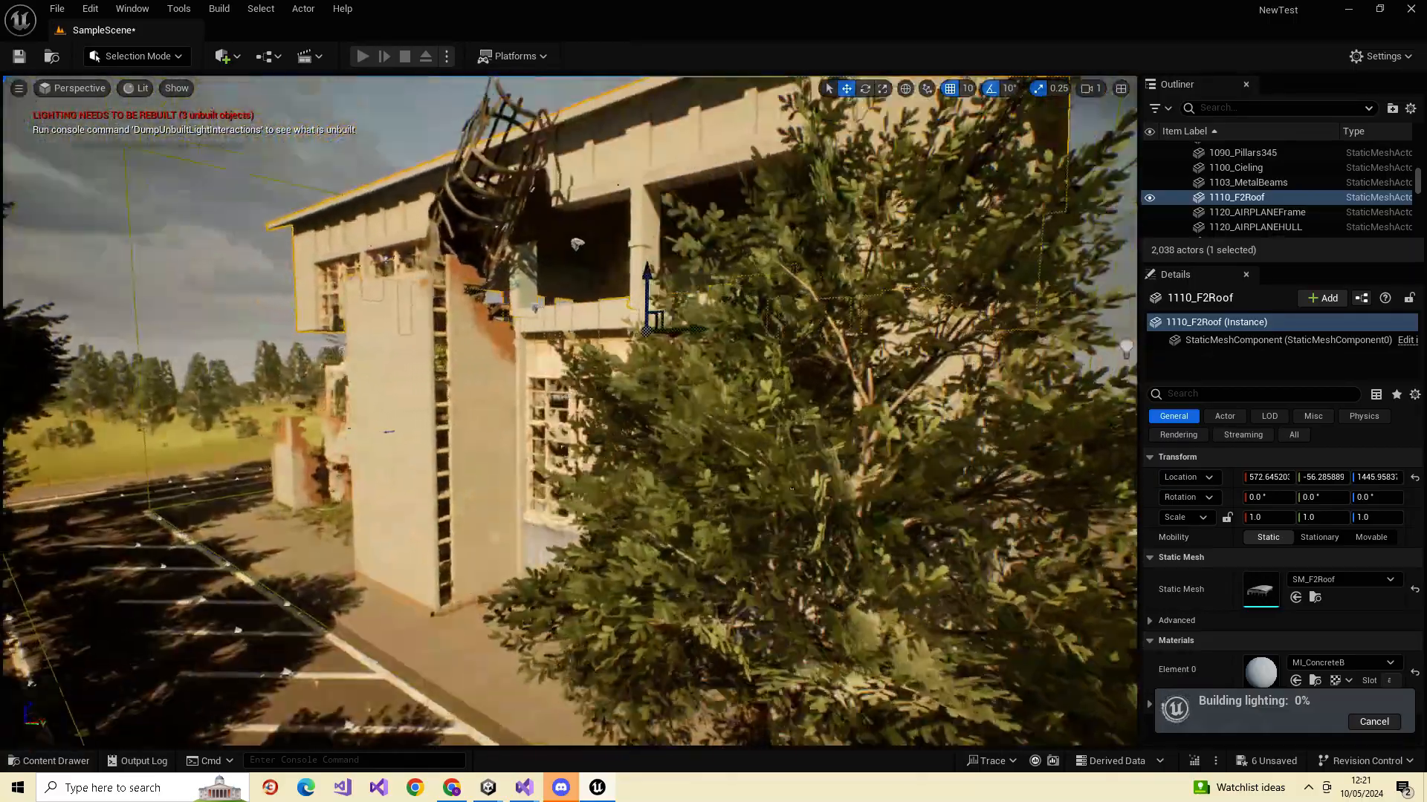
key("w")
right_click_drag(424, 477, 457, 480)
key("w")
key("s")
key("d")
mouse_move(829, 545)
right_mouse_down()
mouse_move(851, 530)
mouse_move(834, 522)
right_mouse_up()
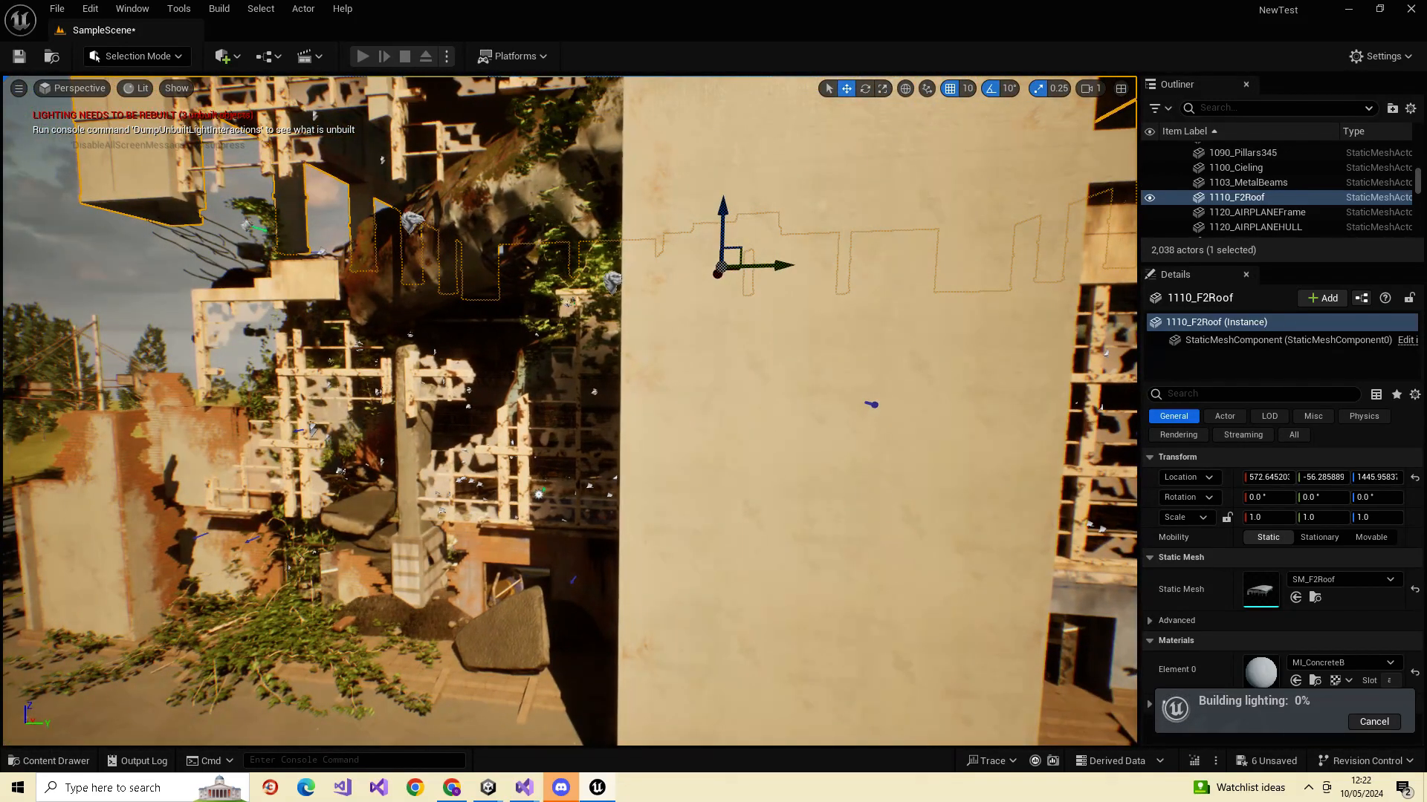
- Select the large window wall 1070_Windows123 beside the staircase wall and open its SM_Windows_01 static mesh for editing
key("Delete")
left_click(743, 529)
key("d")
right_click_drag(839, 694, 850, 693)
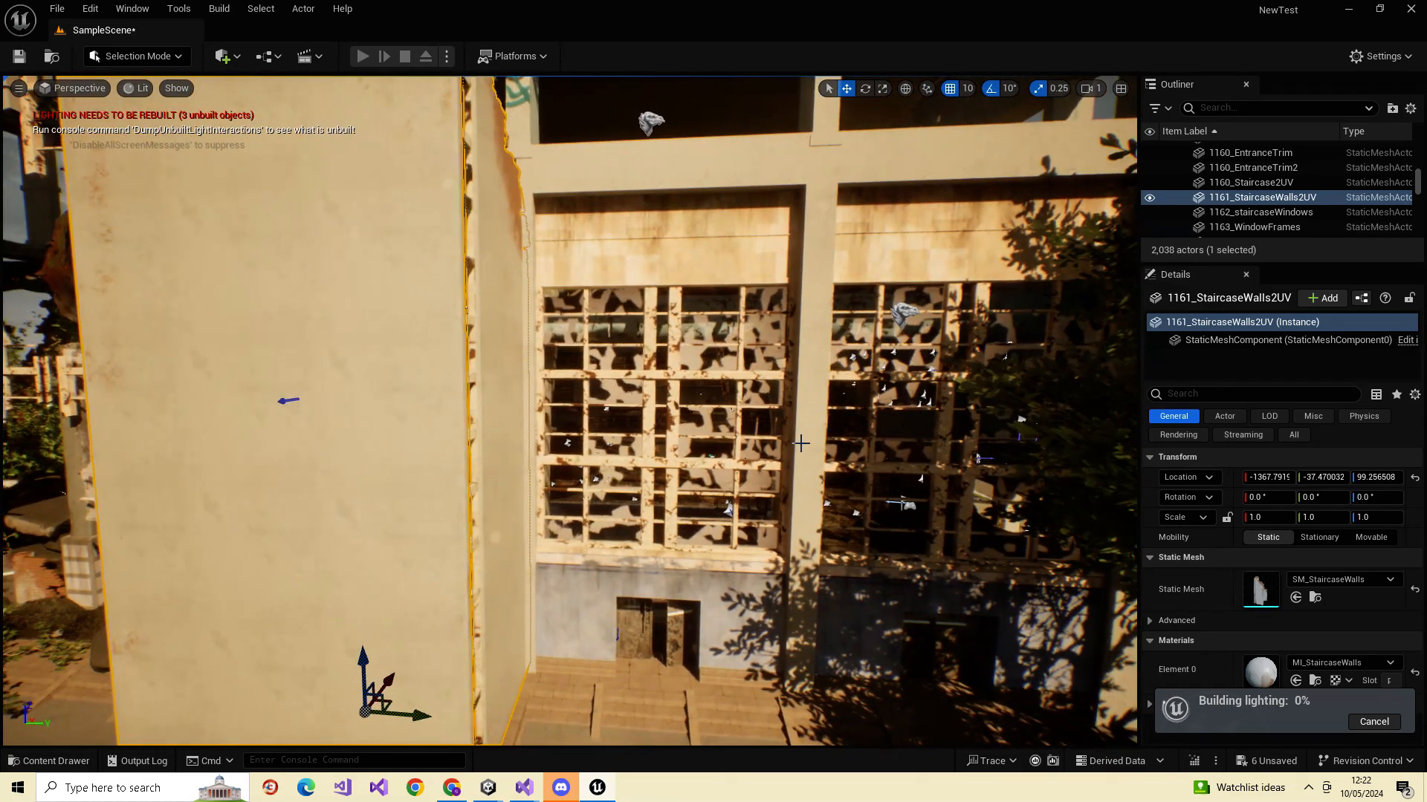
left_click(710, 253)
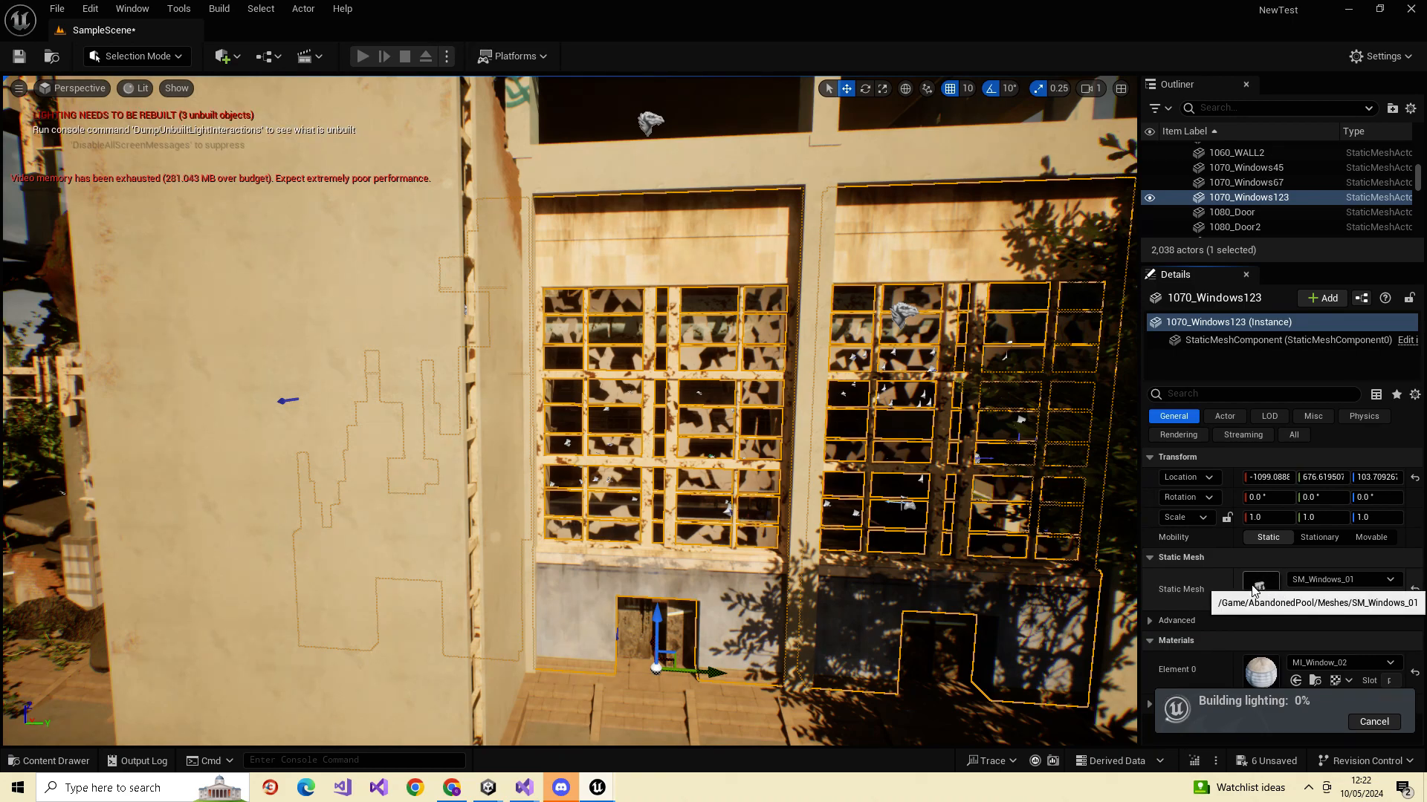
double_click(1274, 579)
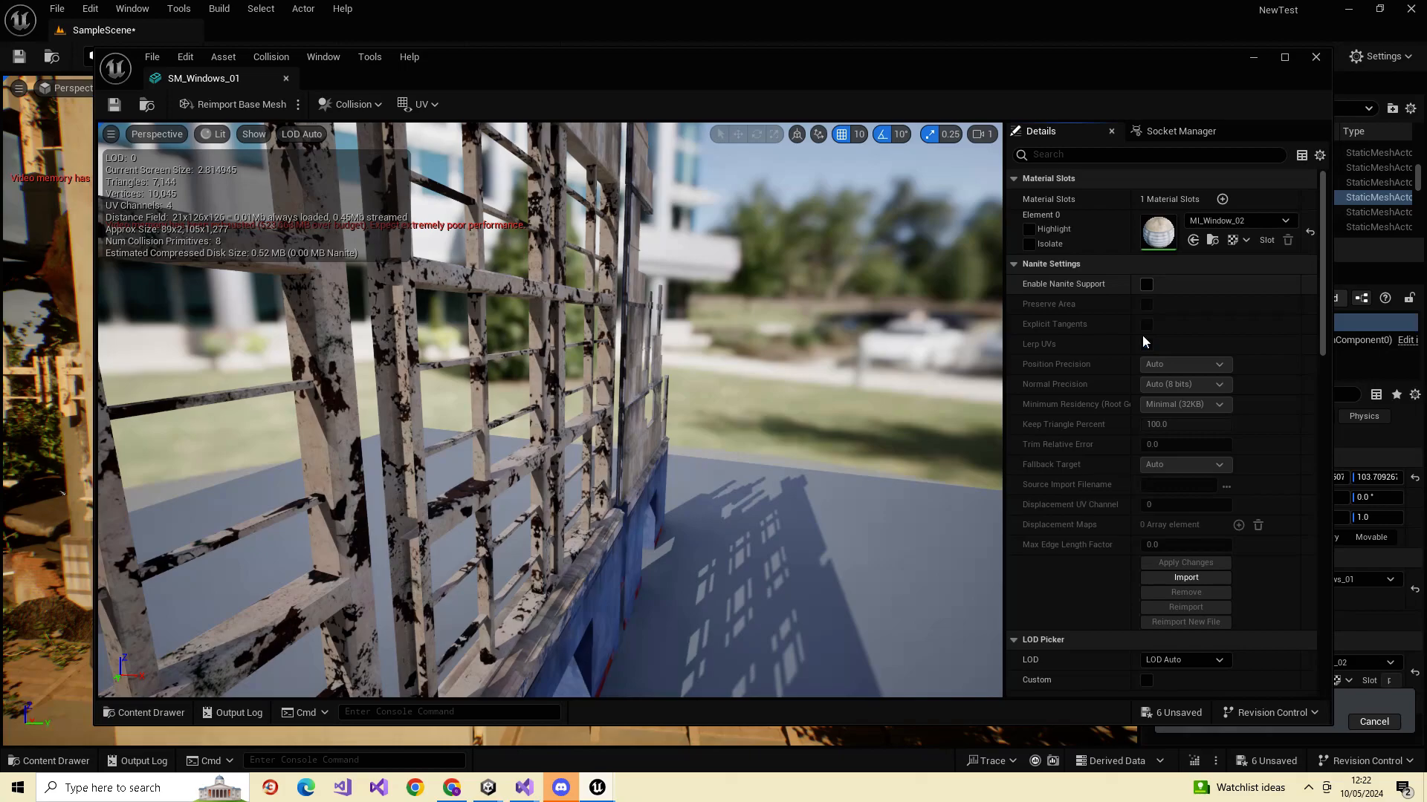
- Enable Nanite support on the SM_Windows_01 mesh, close its editor and apply the change
left_click(1147, 285)
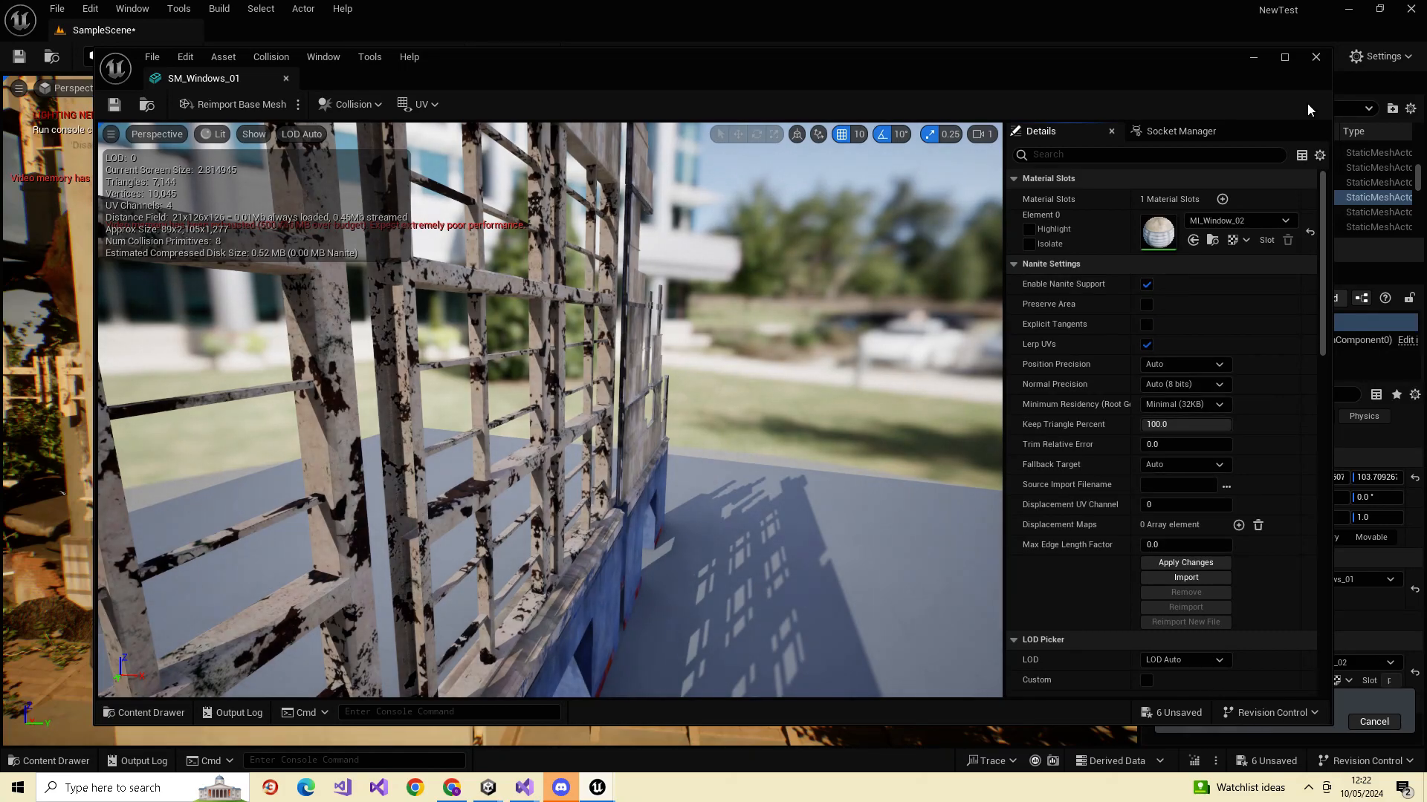
left_click(1315, 57)
left_click(723, 431)
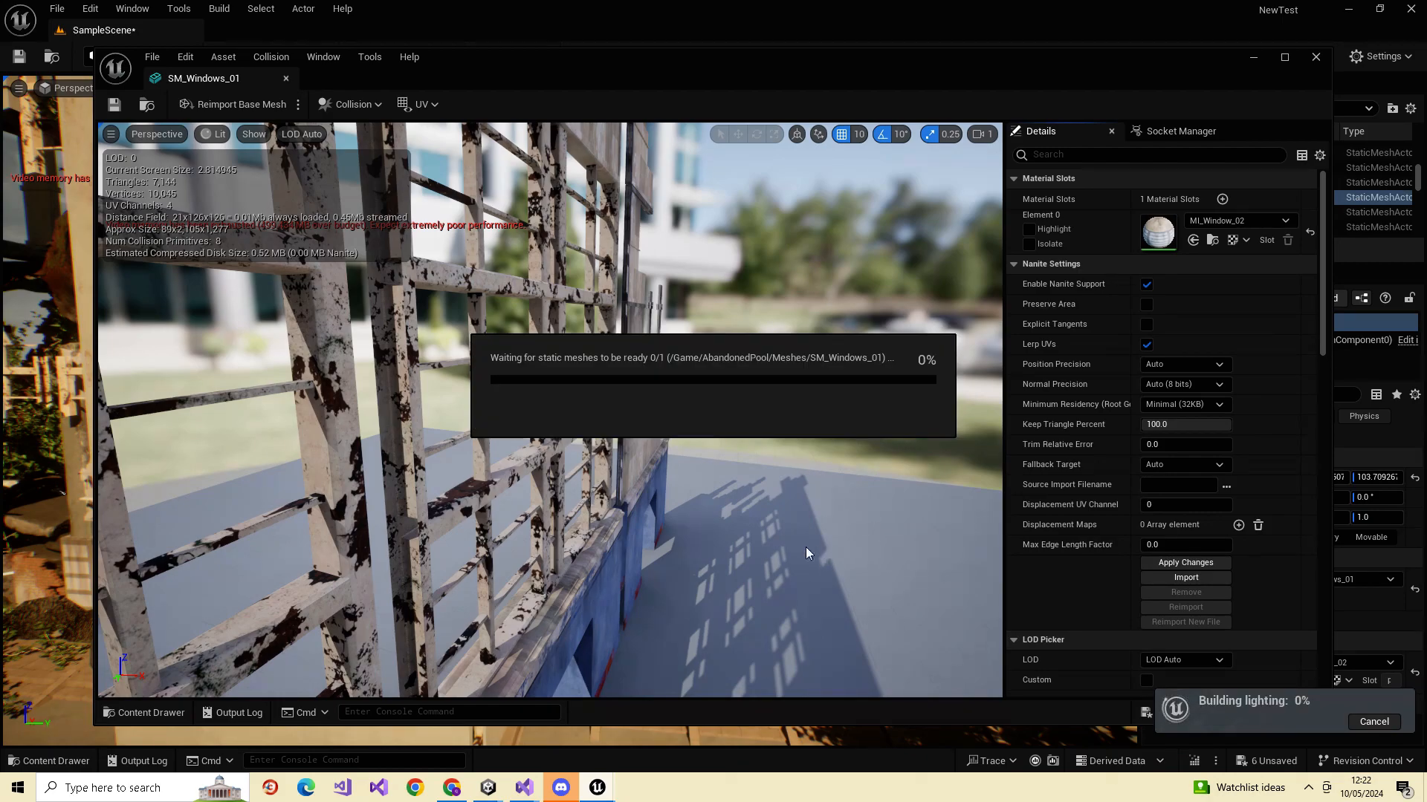
left_click(1392, 726)
- Examine the building's side wall, the car park and the surrounding trees from several angles while the lighting builds
right_click_drag(835, 400, 740, 461)
key("s")
key("a")
key("d")
key("d")
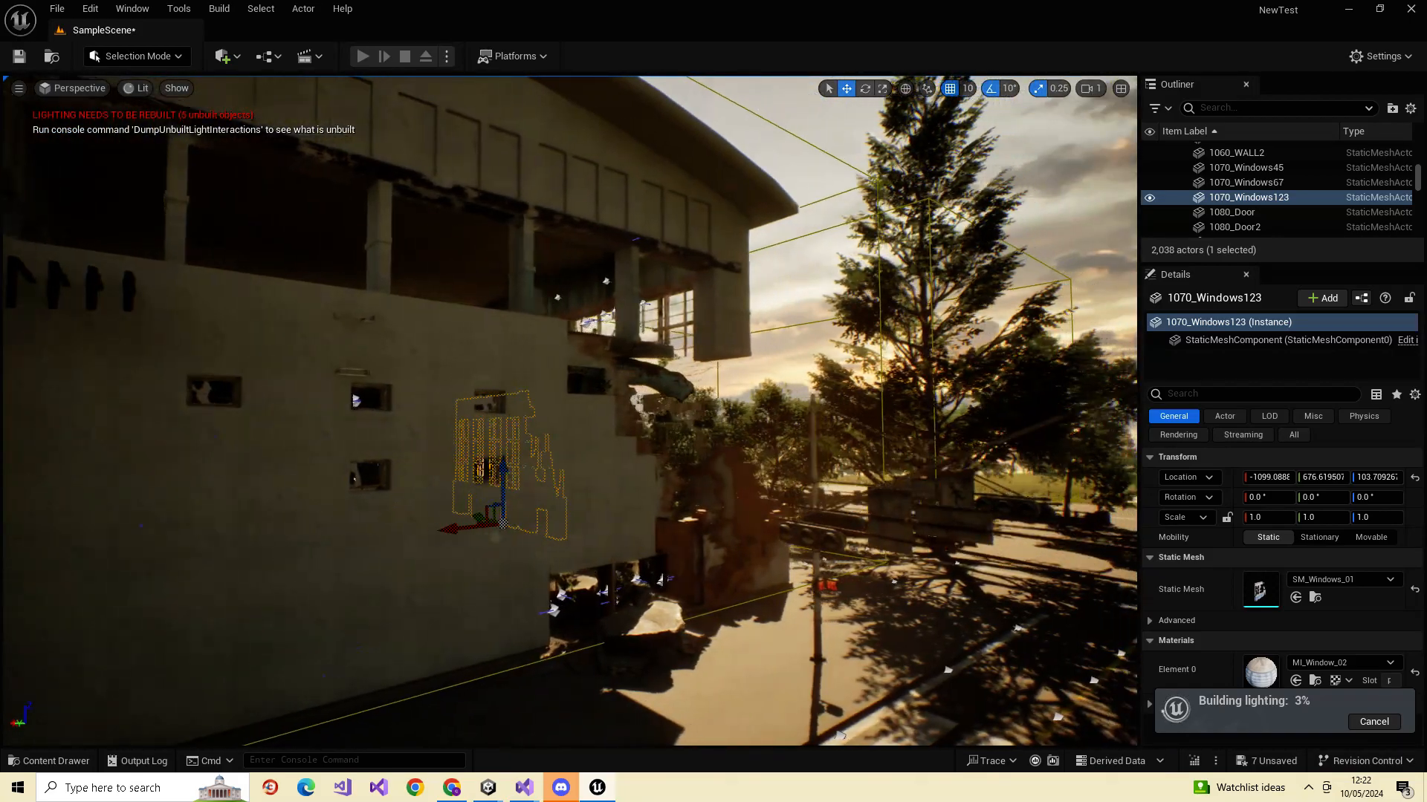
right_click_drag(569, 411, 387, 359)
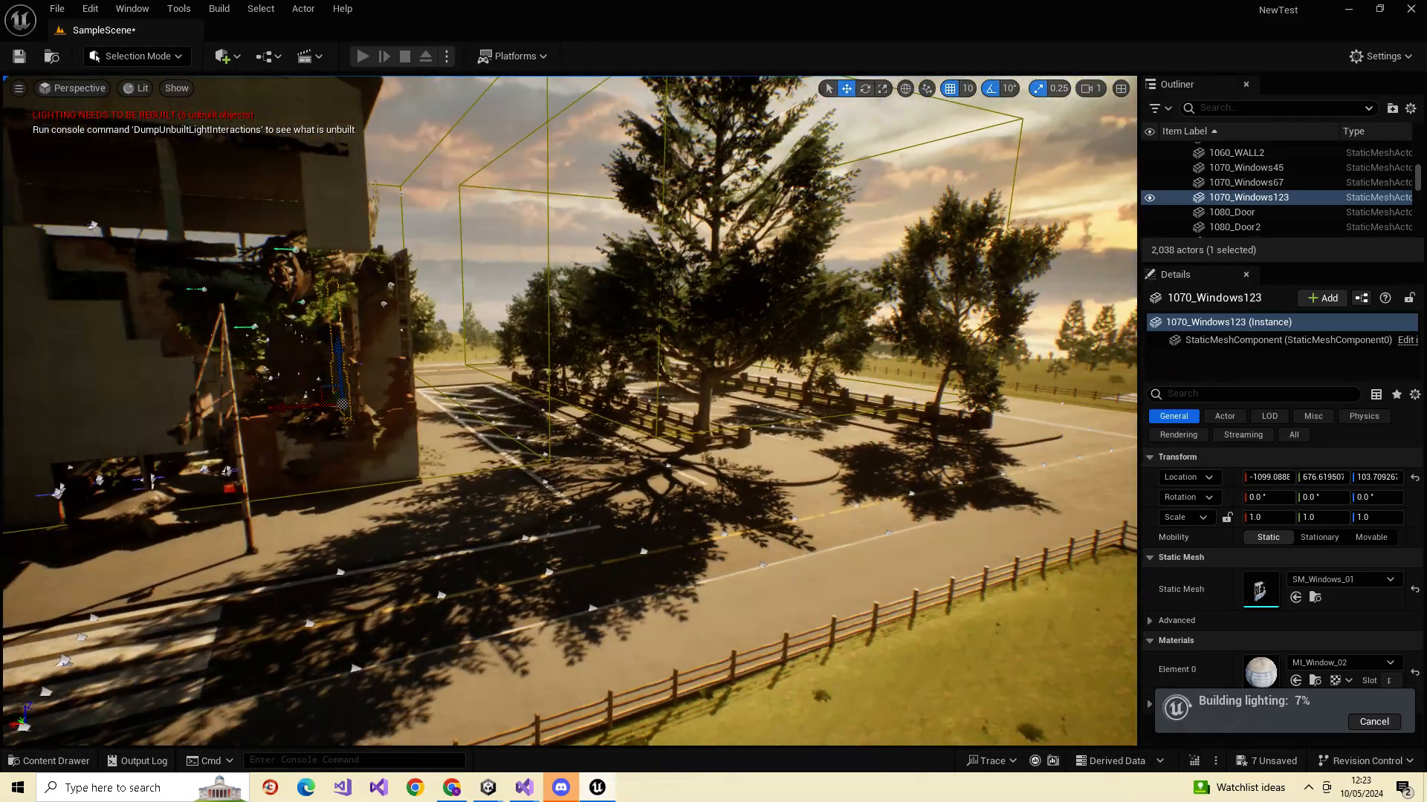
right_click_drag(570, 411, 410, 391)
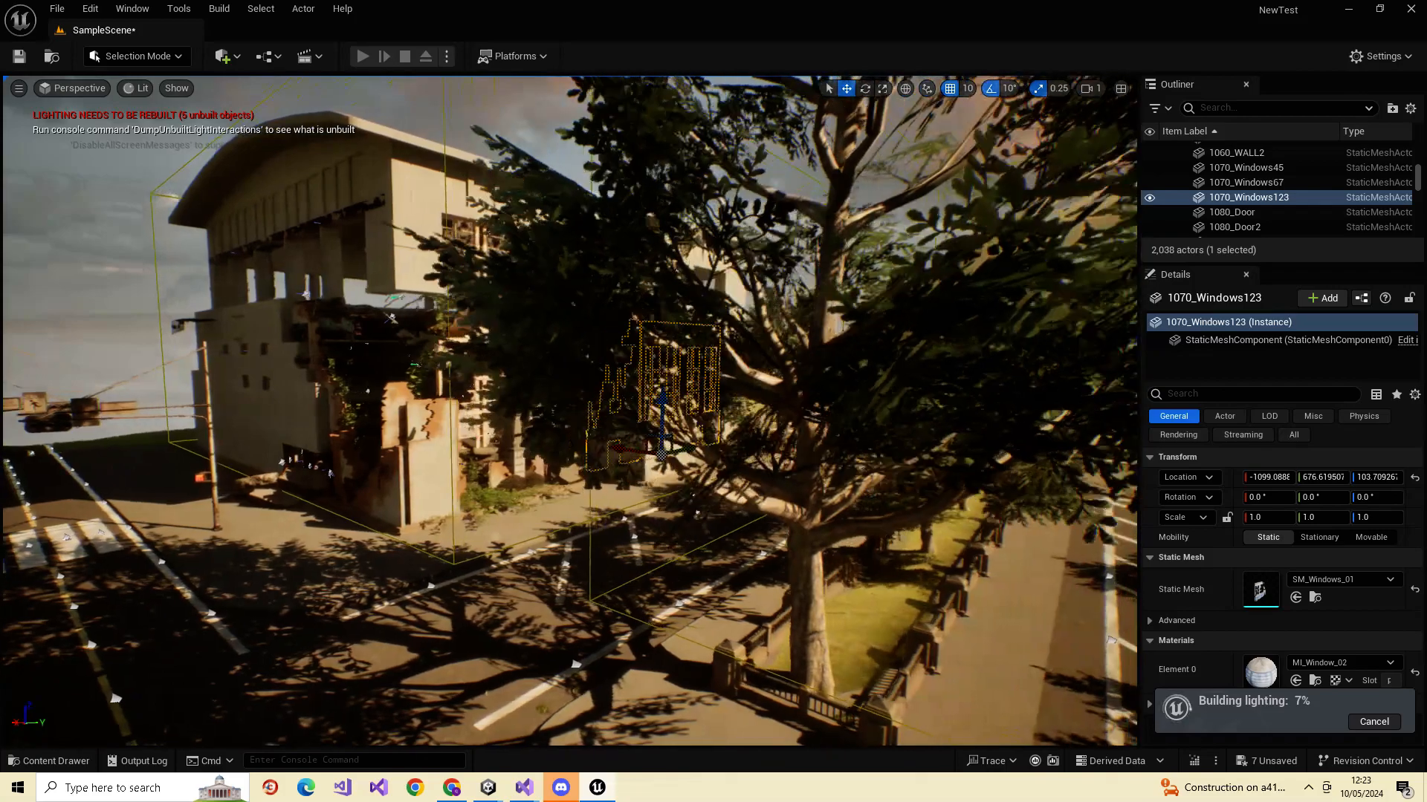
key("d")
right_click_drag(1041, 419, 1019, 410)
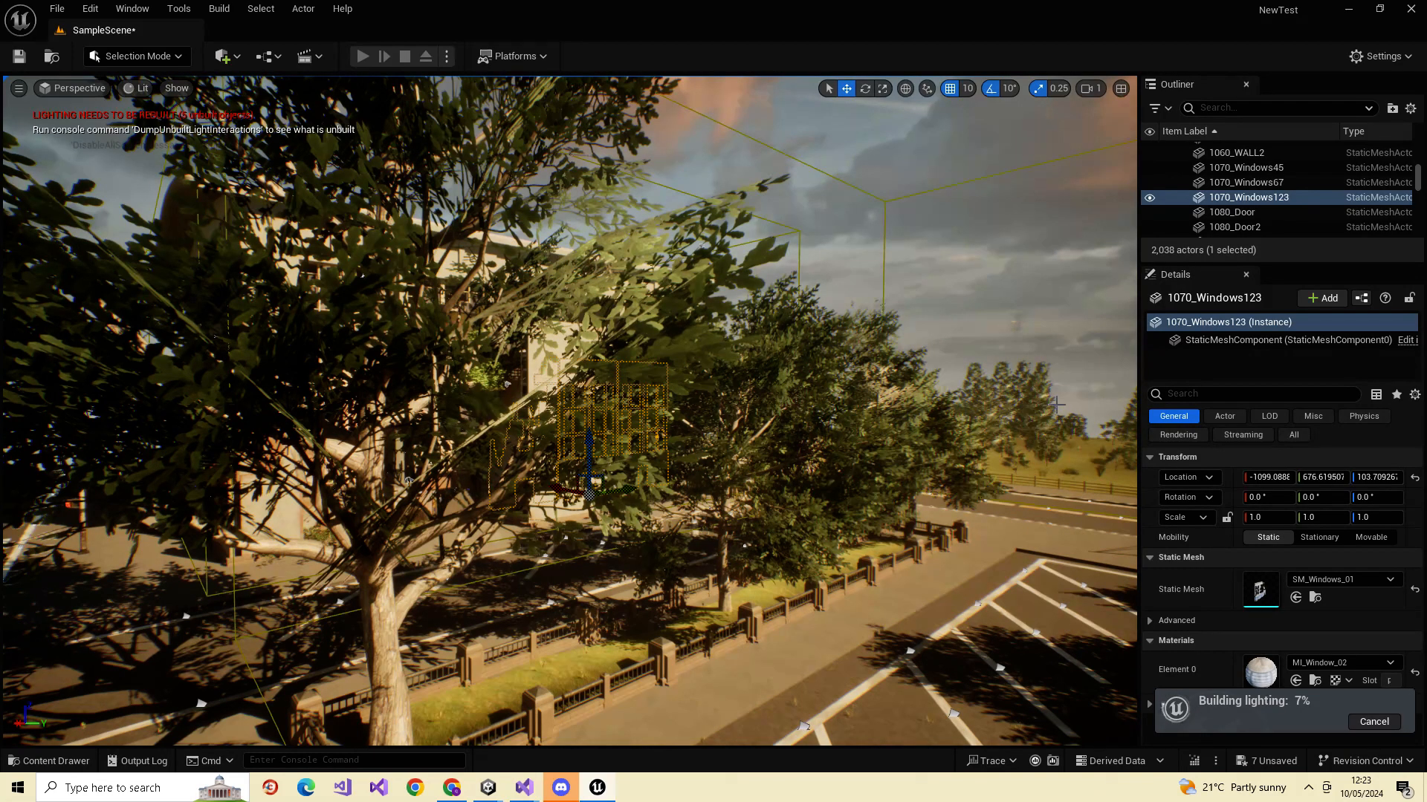
- Examine the tree-lined parking bays and the building's window facade beside the staircase wall
right_click_drag(844, 346, 873, 357)
key("s")
key("a")
key("w")
key("a")
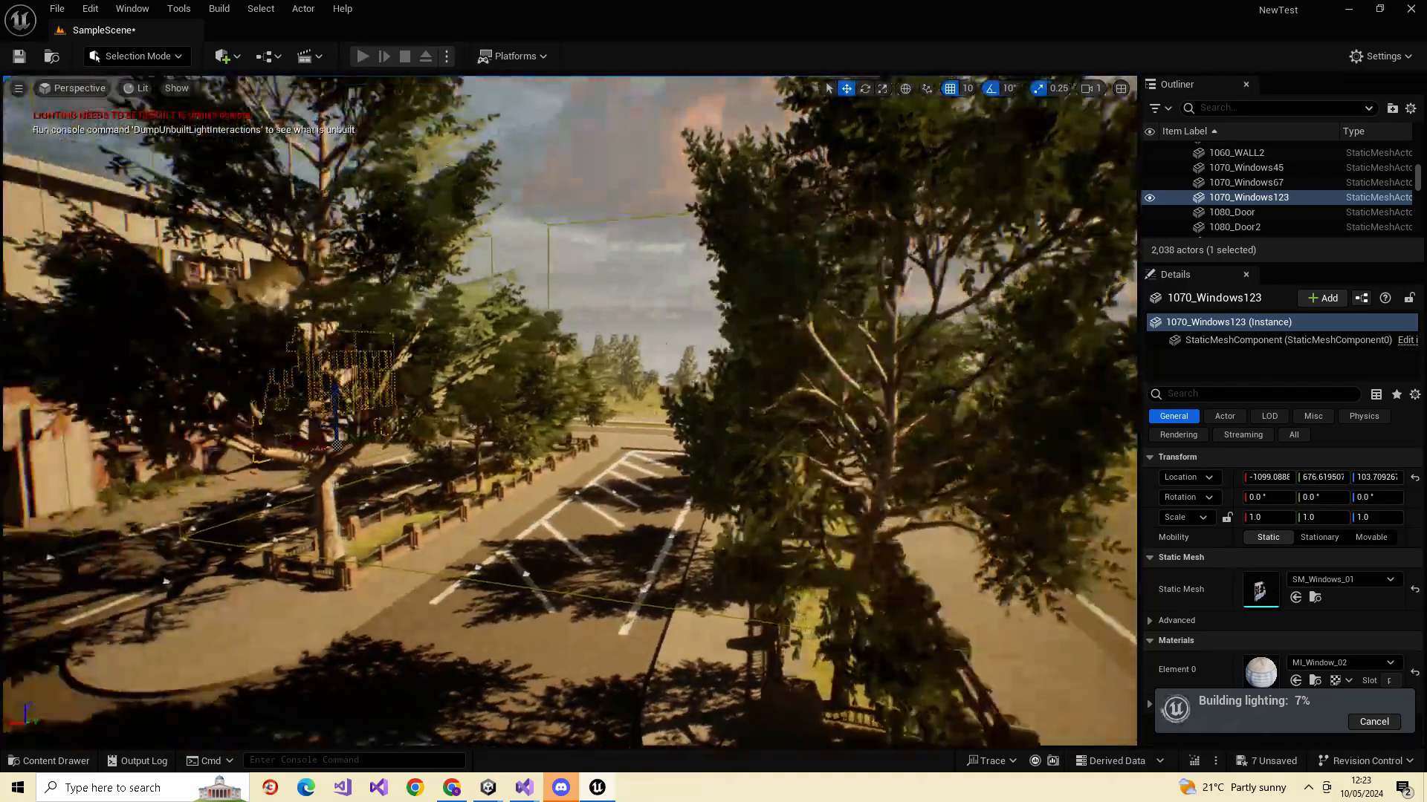
key("d")
right_click_drag(570, 411, 452, 468)
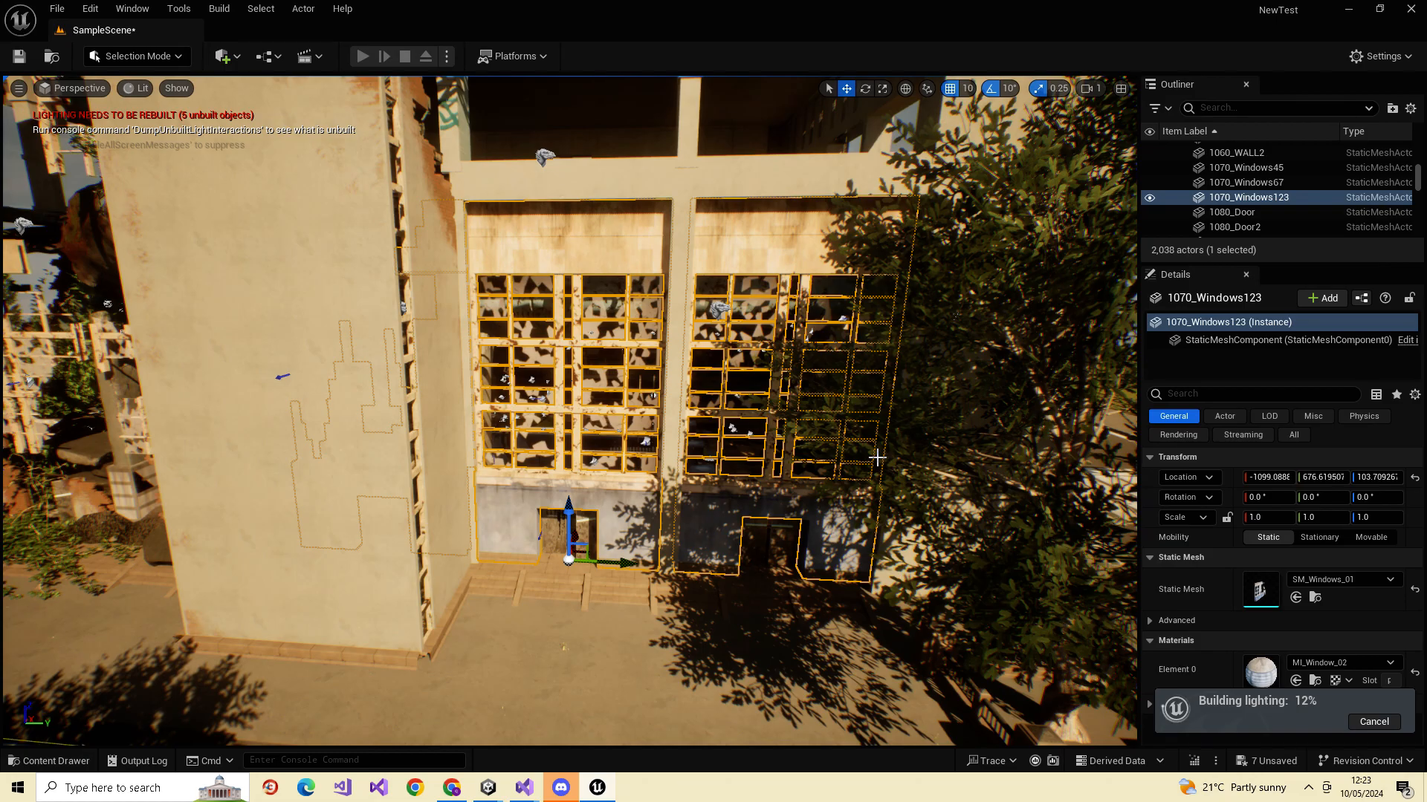
right_click_drag(747, 255, 520, 187)
key("d")
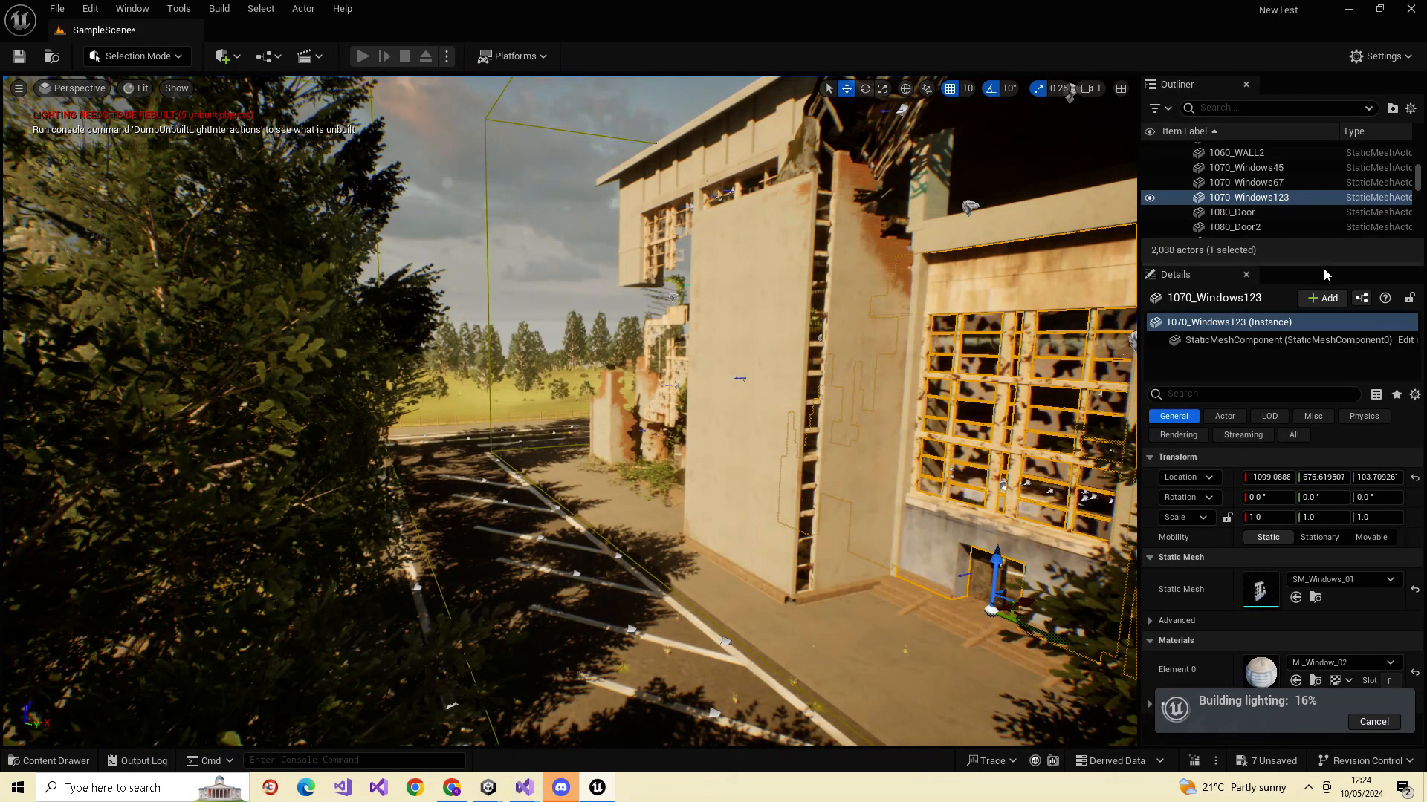
- Enlarge the Outliner, collapse the Road folder, expand the Cameras folder and focus the view on CineCameraActor1
left_click_drag(1315, 265, 1315, 648)
scroll(1397, 327, "up", 3)
left_click_drag(1417, 315, 1417, 171)
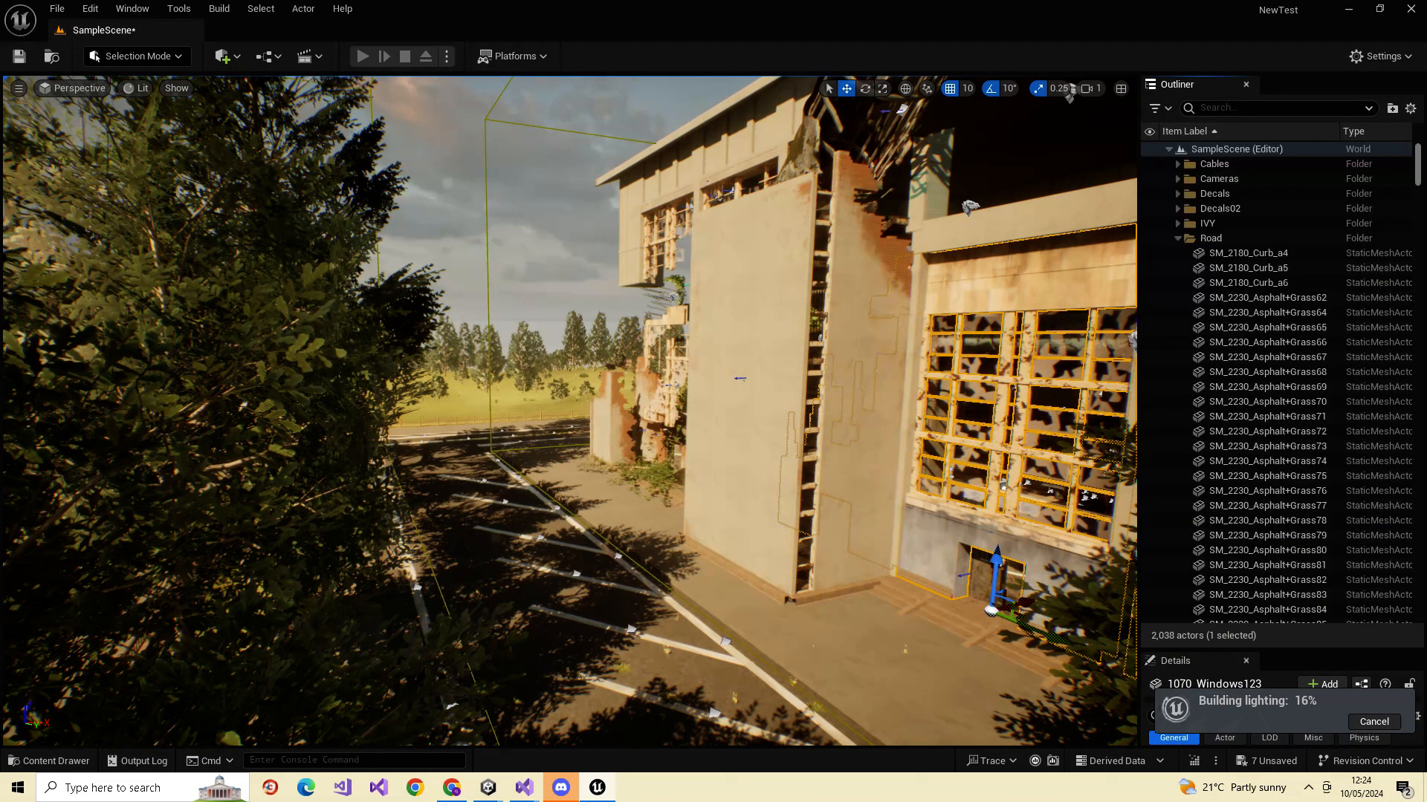
left_click(1179, 238)
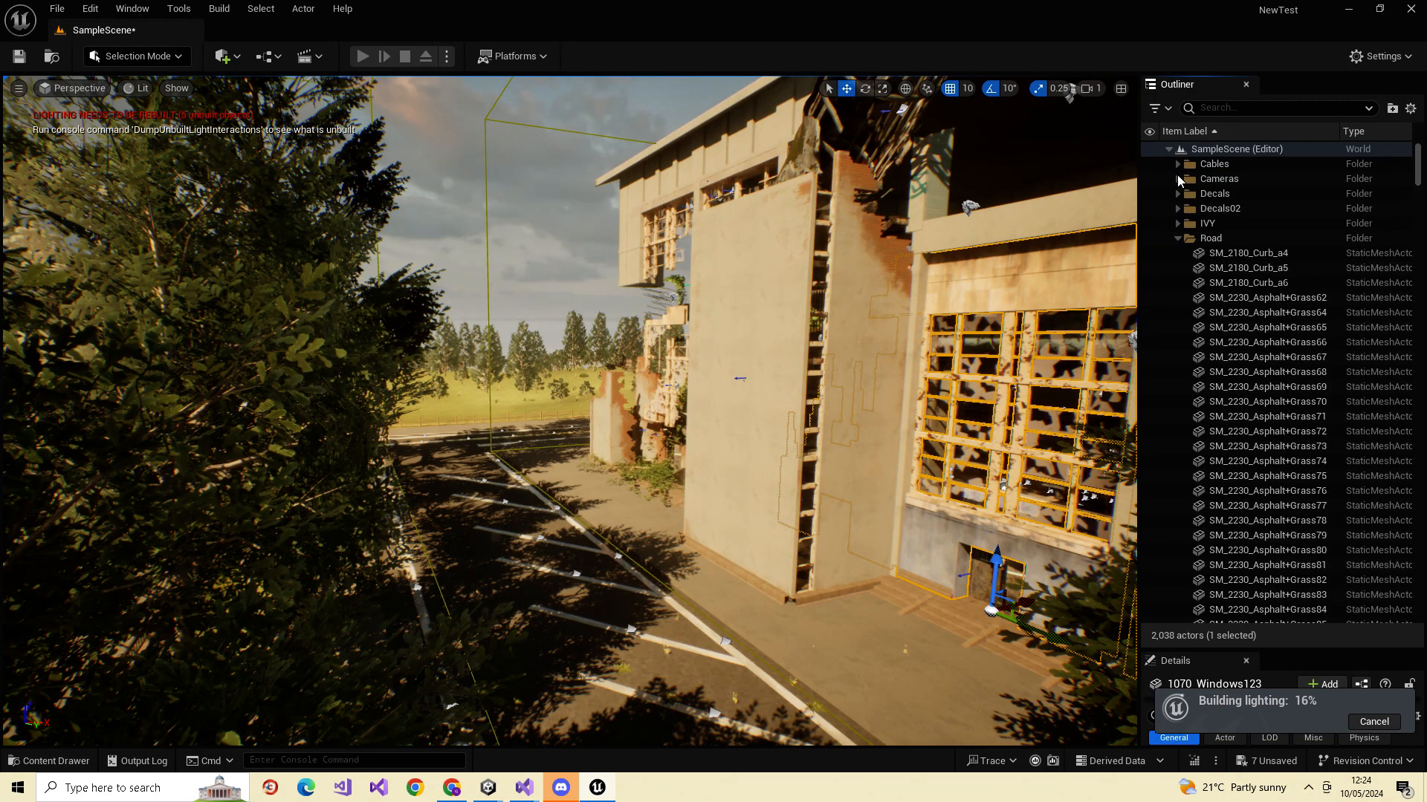
left_click(1178, 178)
double_click(1265, 195)
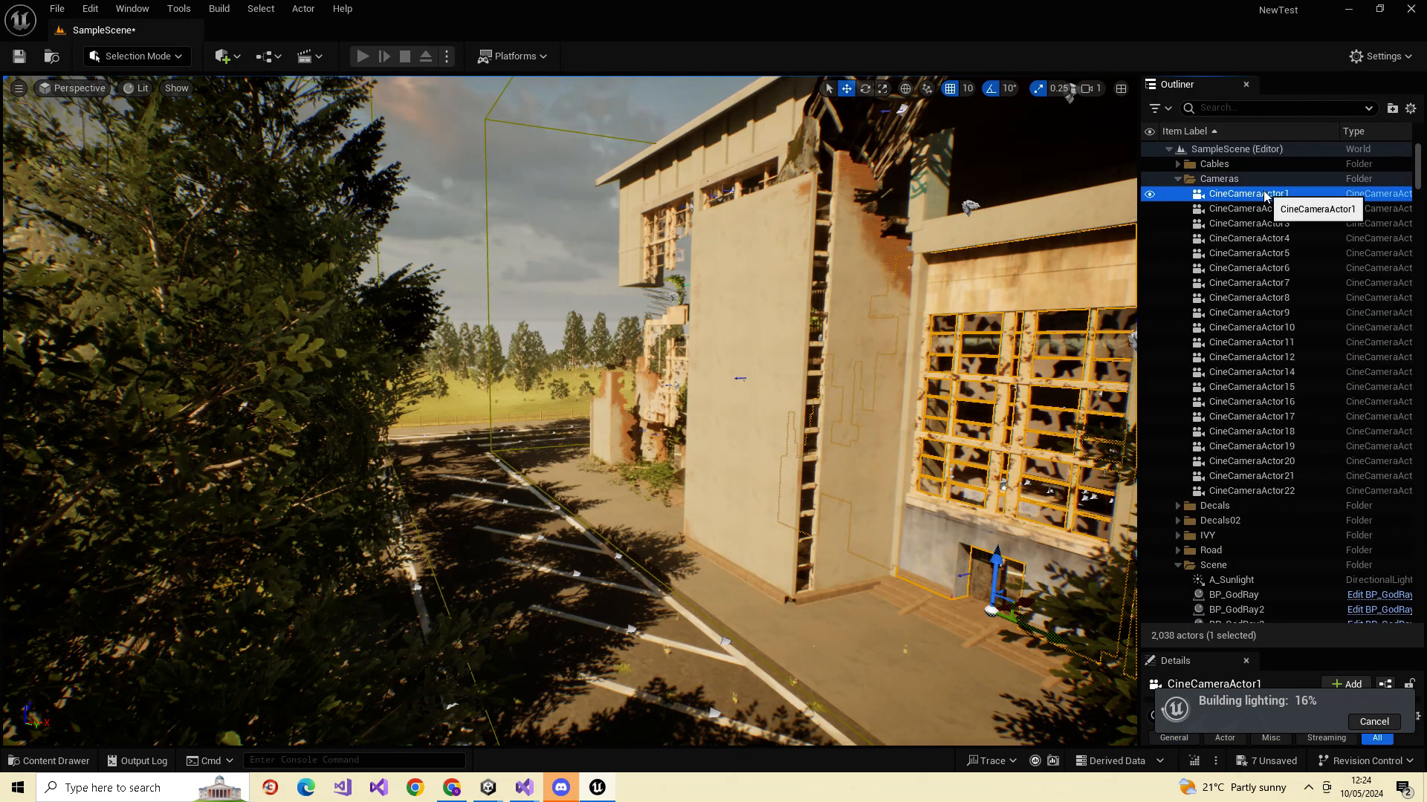
- Examine CineCameraActor1 and the dark pool hall interior around it from several angles
right_click_drag(877, 462, 710, 481)
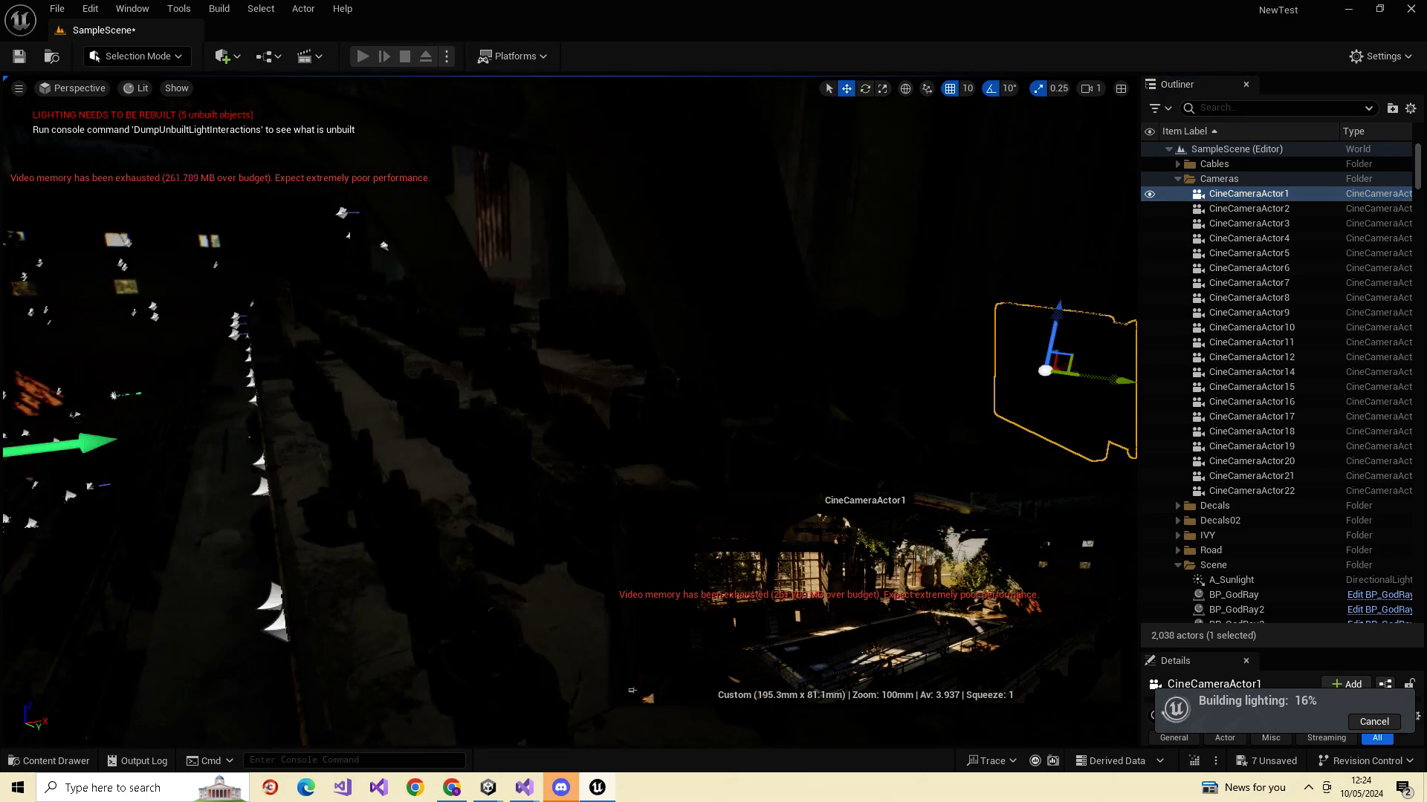
key("a")
key("a")
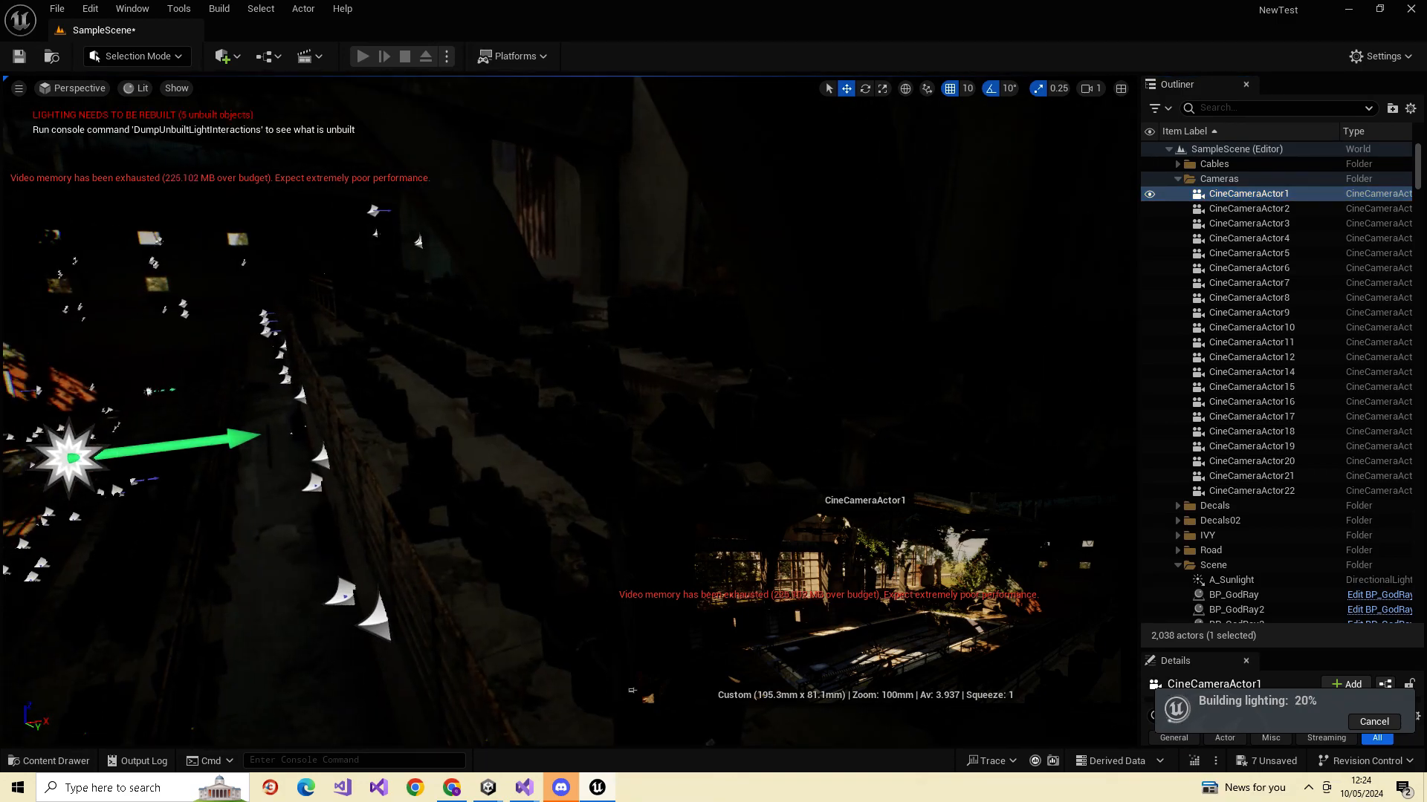
key("s")
key("s")
right_click_drag(710, 482, 1005, 645)
key("d")
key("w")
key("w")
key("s")
right_click_drag(717, 453, 364, 572)
key("d")
key("s")
key("a")
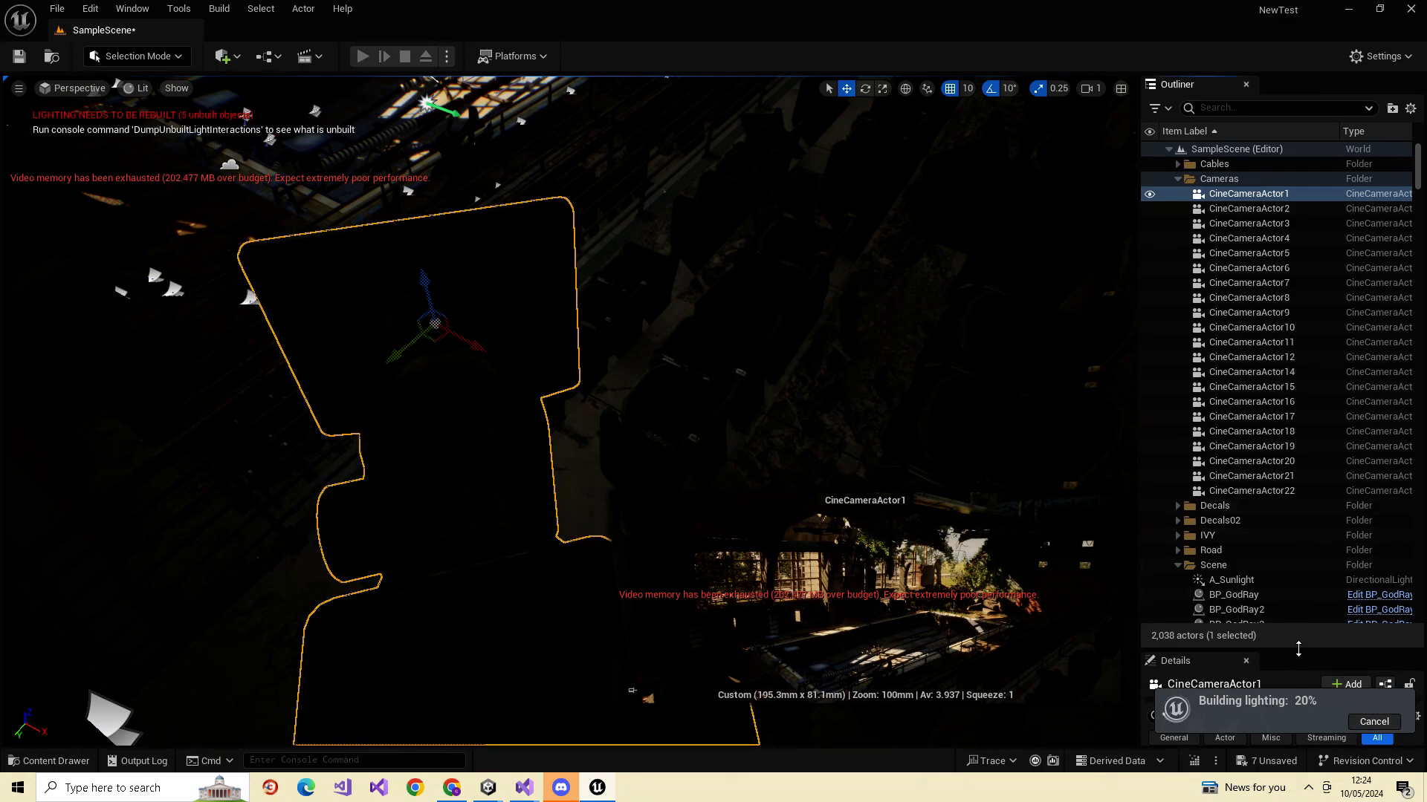
- Enlarge the Details area and look through CineCameraActor1's camera, post process and component settings
left_click_drag(1303, 649, 1306, 297)
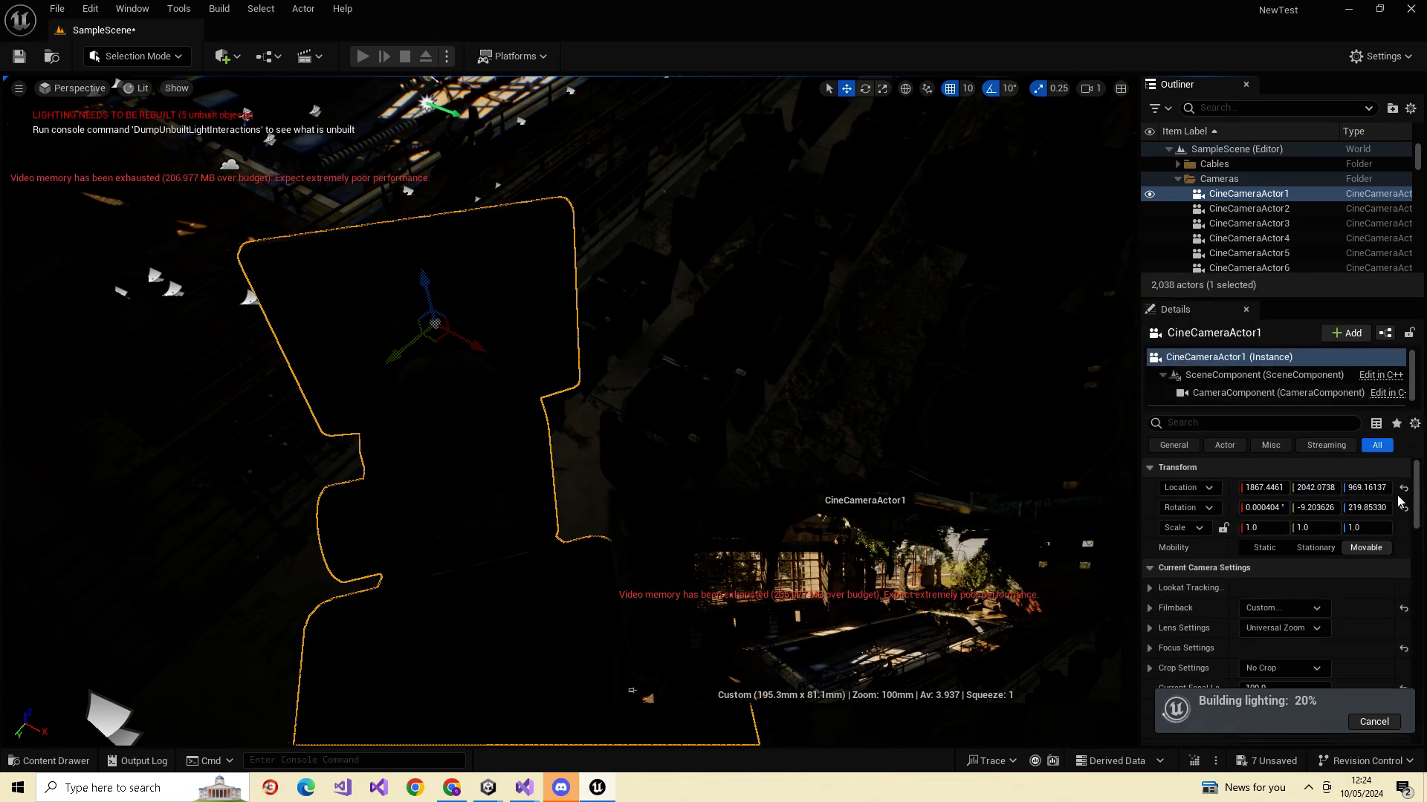
scroll(1330, 639, "down", 10)
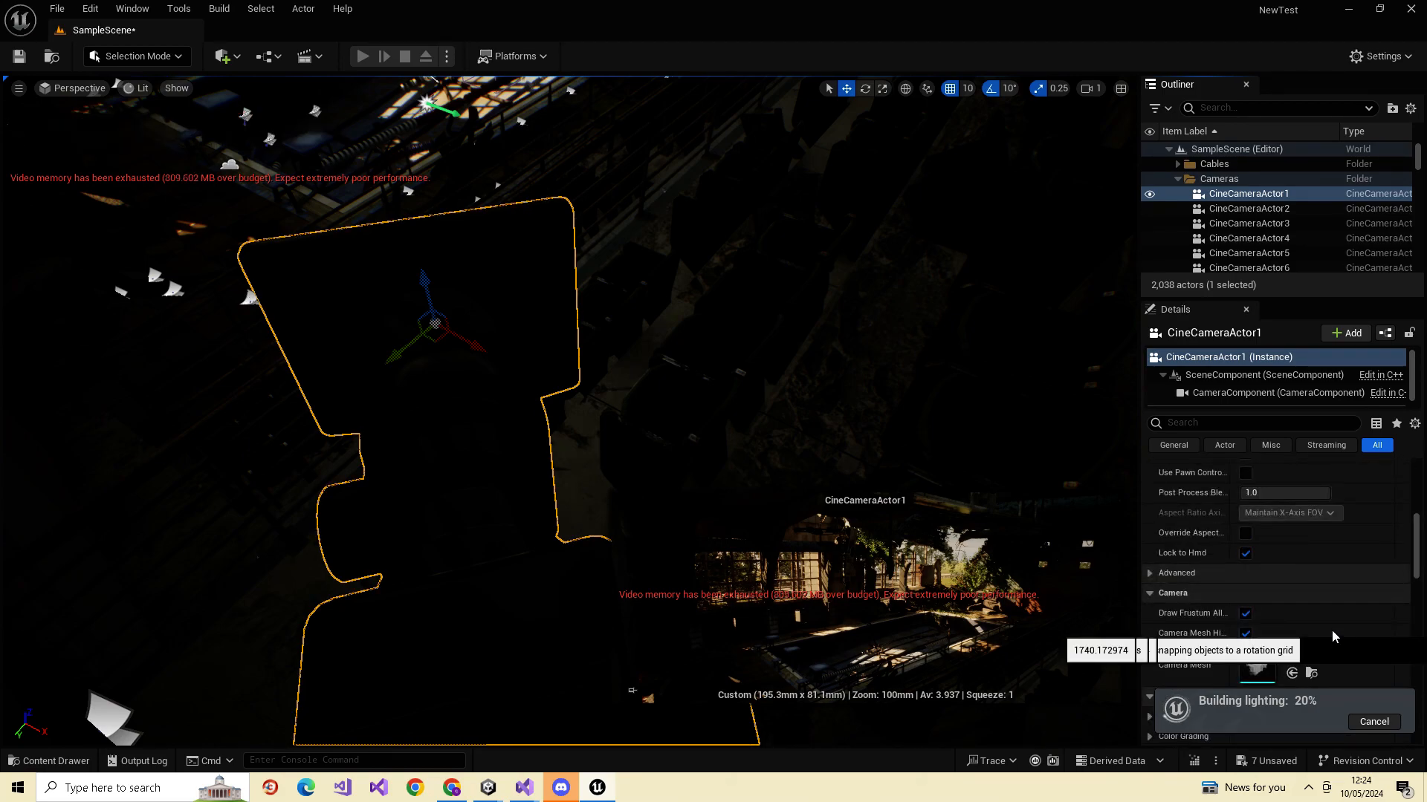
scroll(1268, 664, "down", 4)
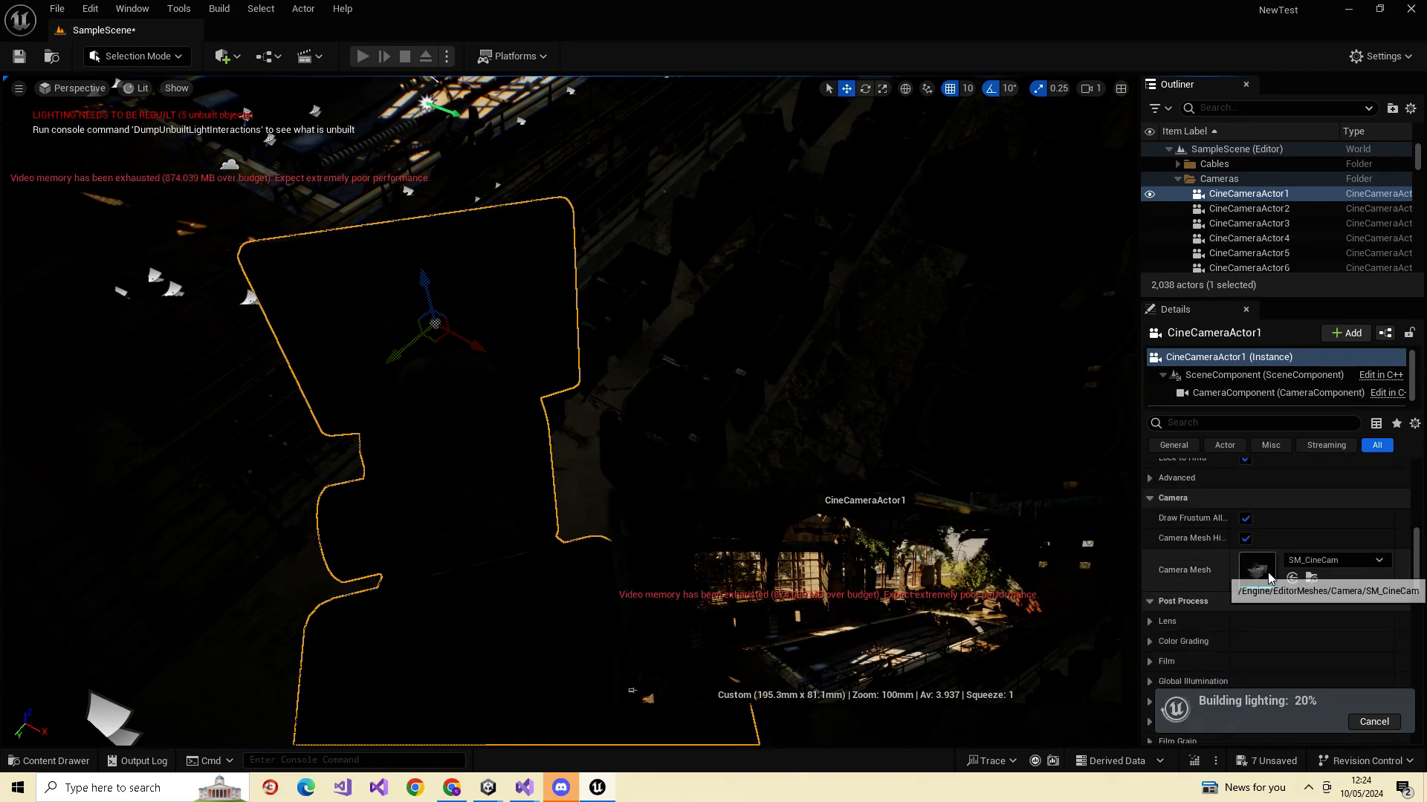
scroll(1306, 599, "down", 6)
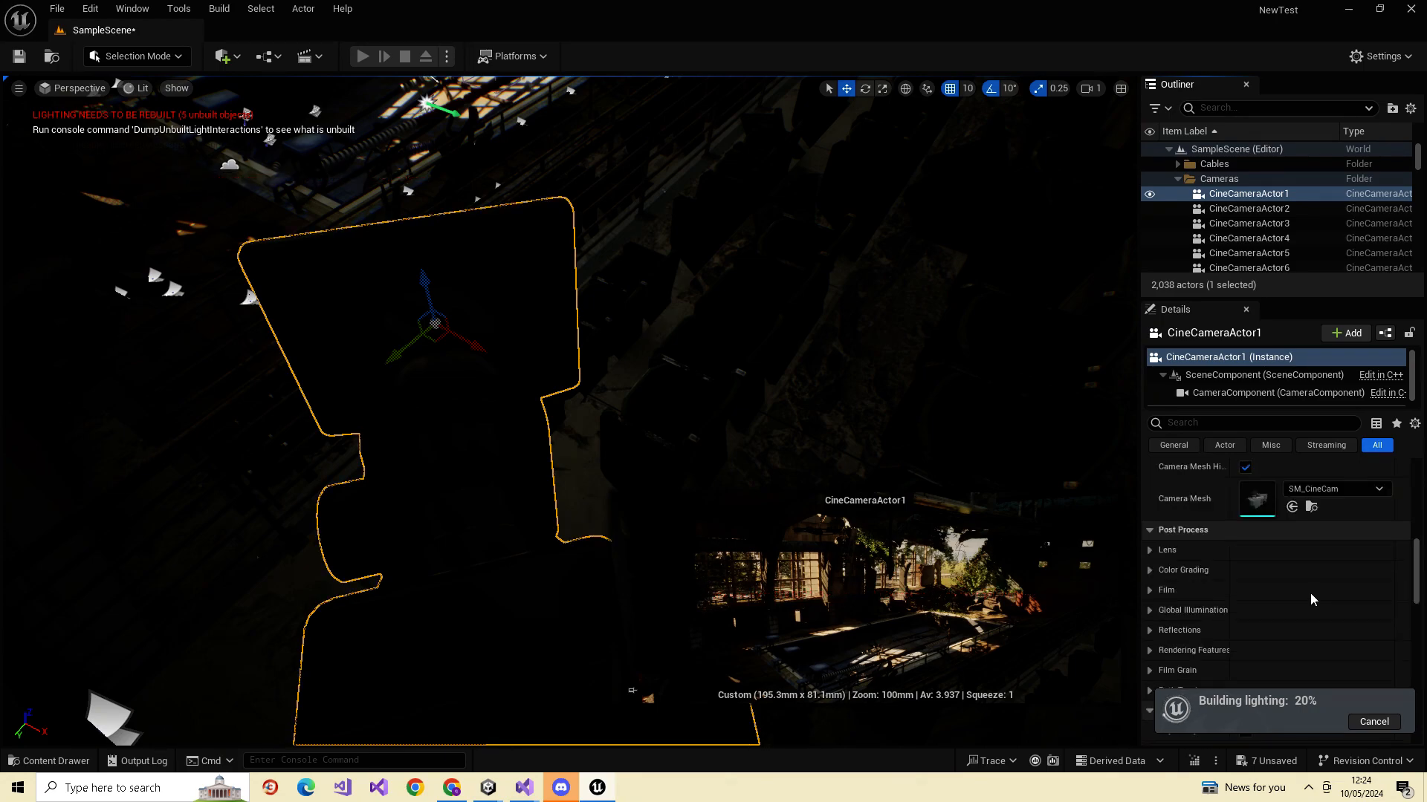
scroll(1314, 583, "down", 8)
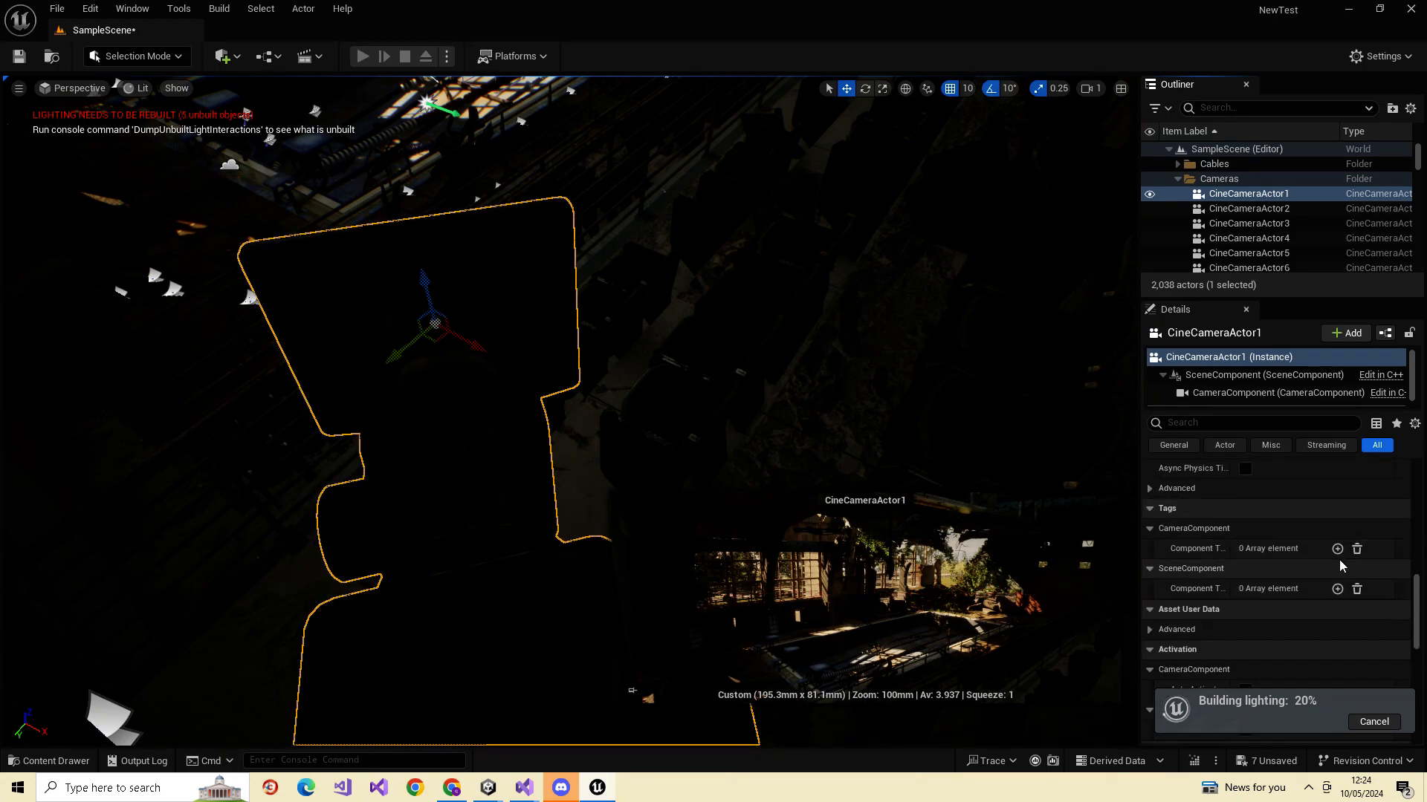